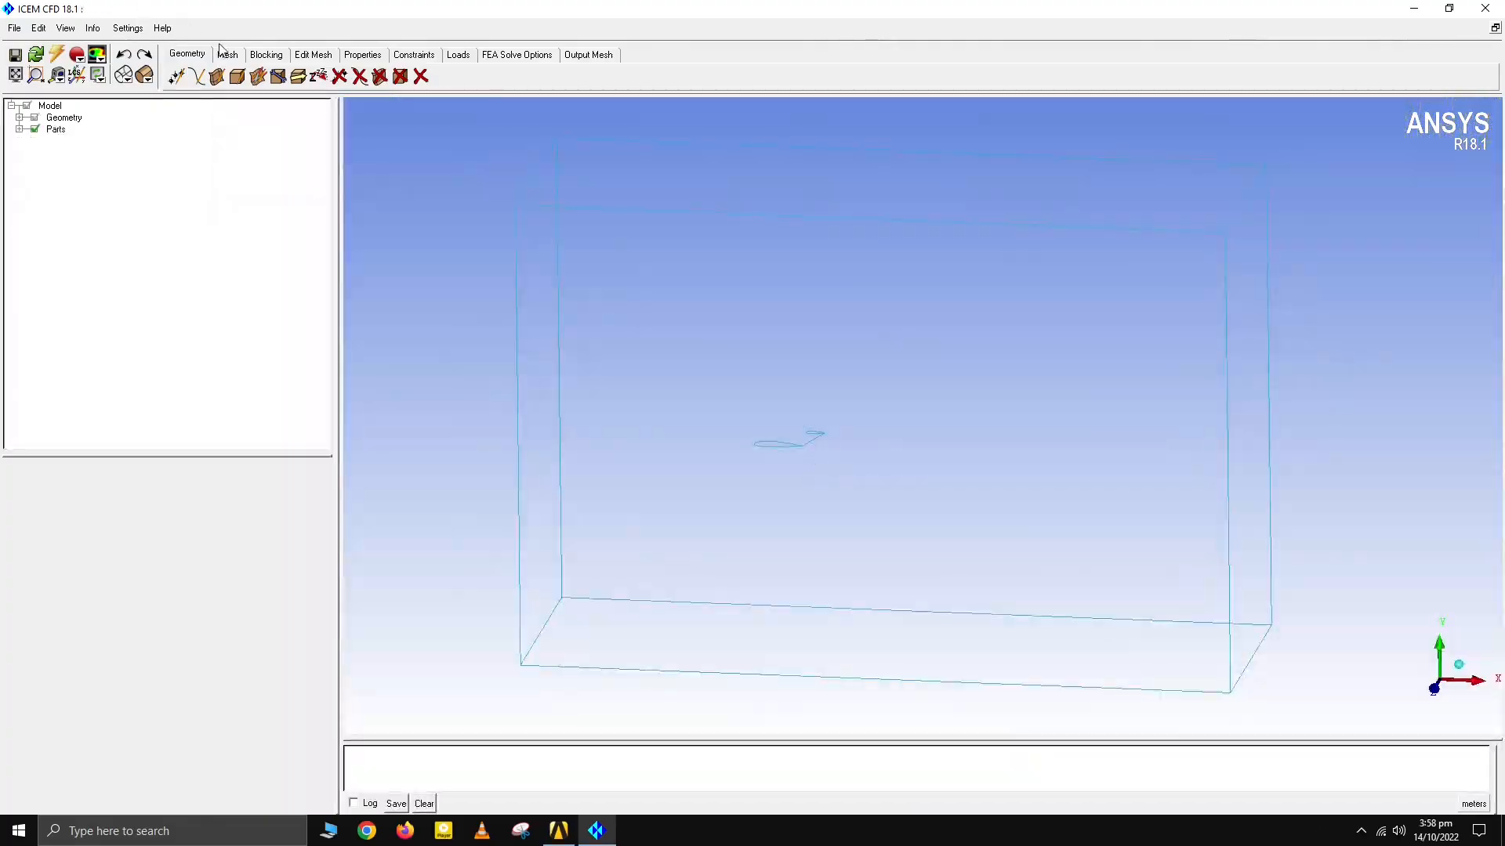
Step: Review the mouse bindings settings while trying out panning, zooming and rotating the model, and close them
left_click(128, 28)
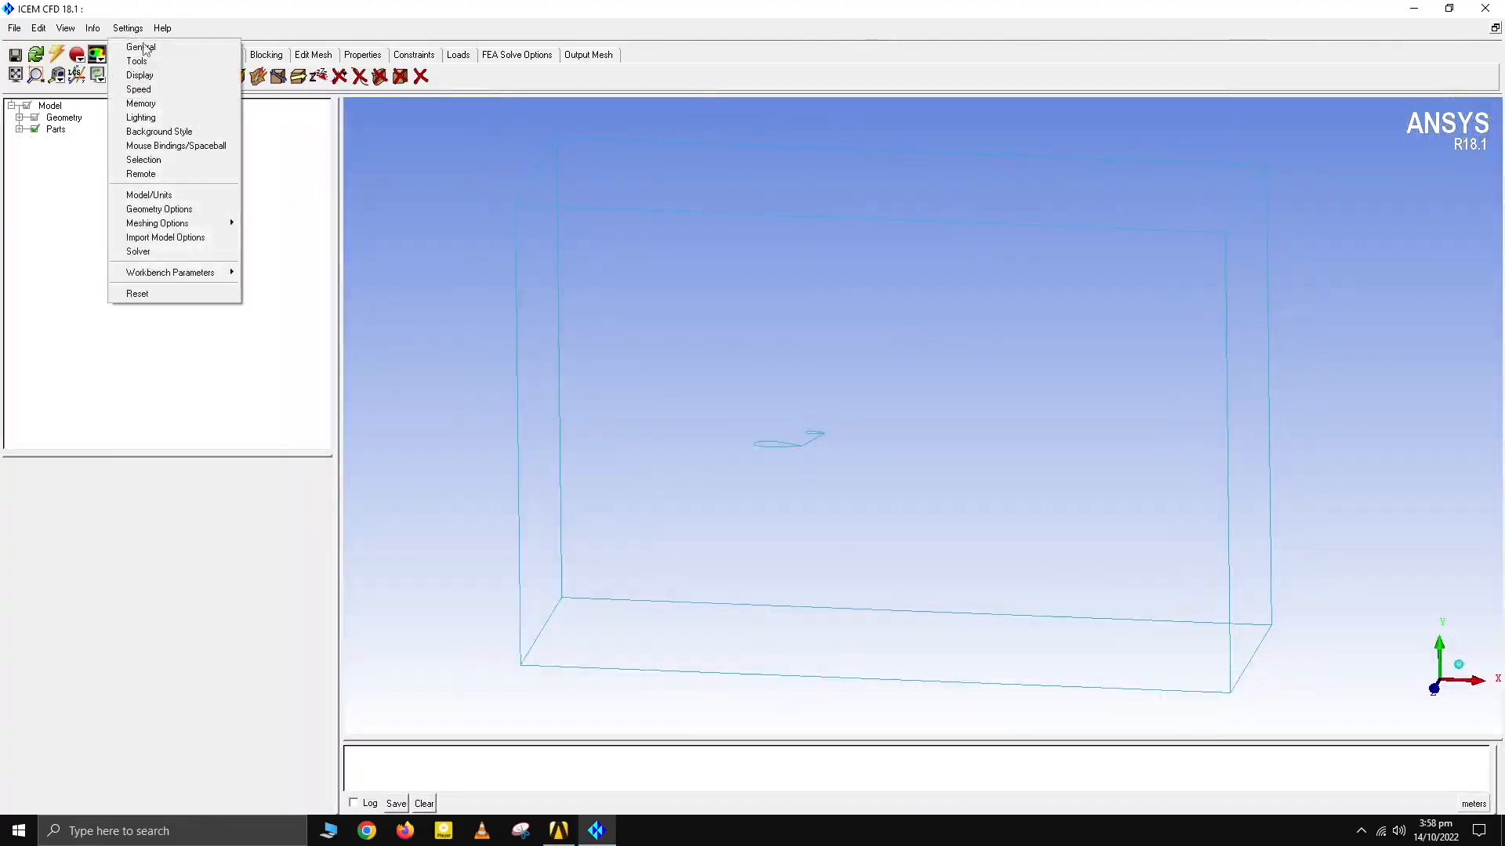
left_click(161, 147)
left_click_drag(748, 489, 685, 493)
mouse_move(816, 450)
middle_mouse_down()
mouse_move(816, 508)
mouse_move(816, 452)
middle_mouse_up()
right_click_drag(896, 494, 856, 516)
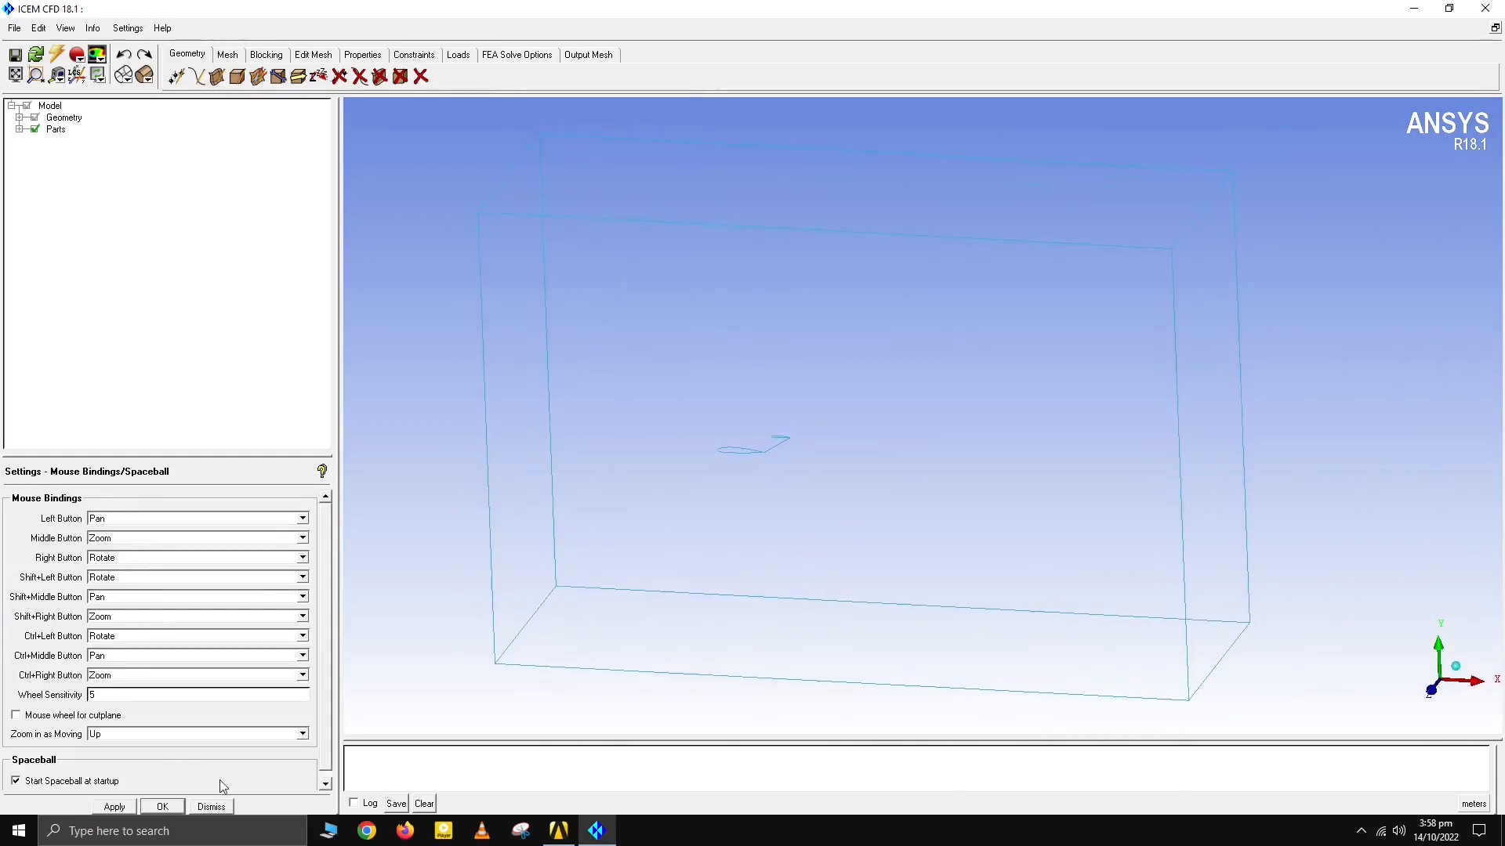
left_click(222, 808)
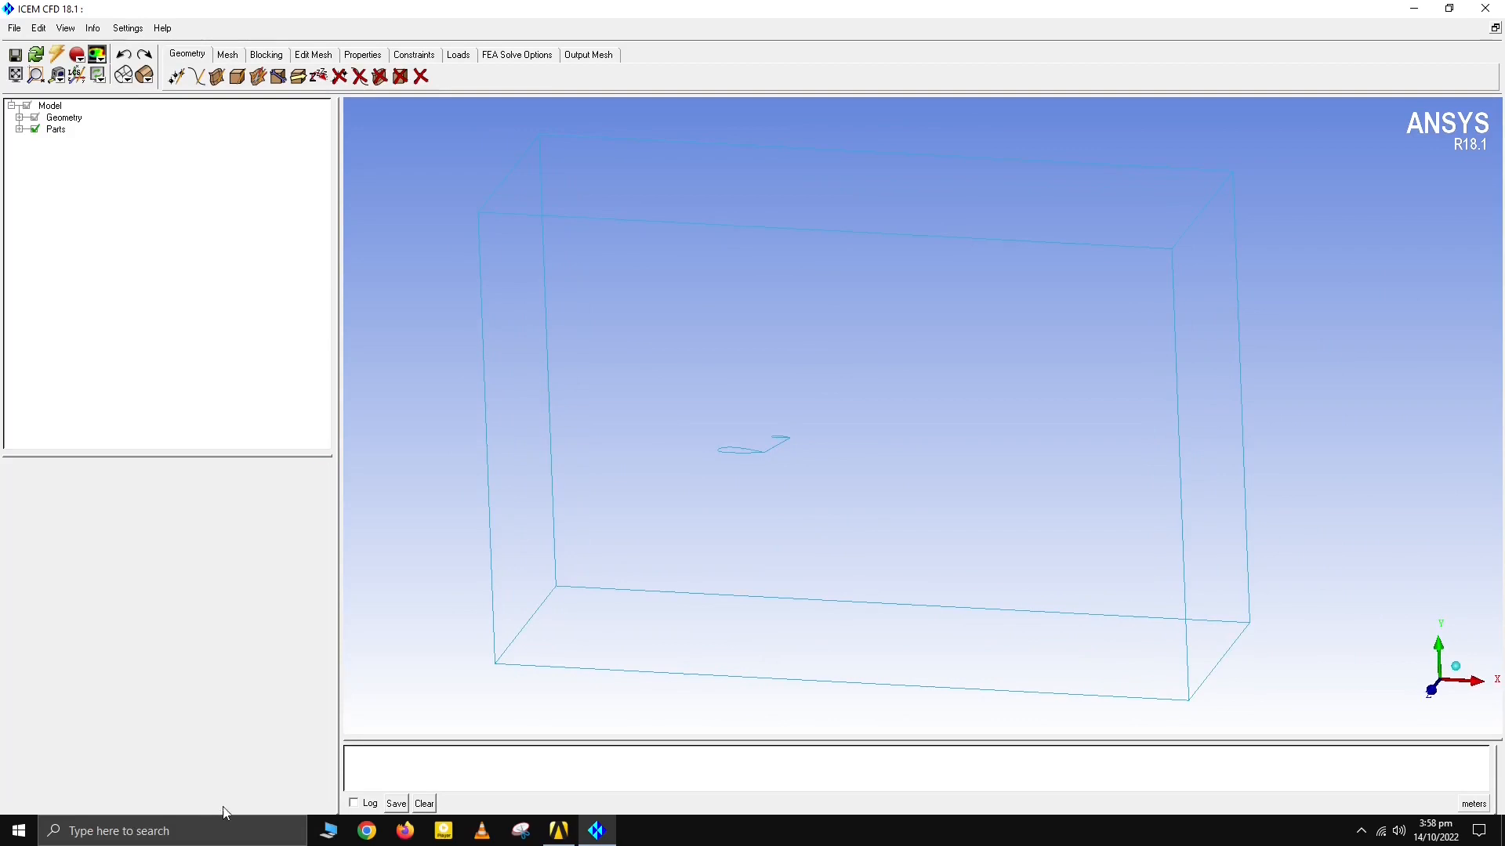
Step: Look over the general settings, including the number of processors, and close them
left_click(128, 29)
left_click(141, 48)
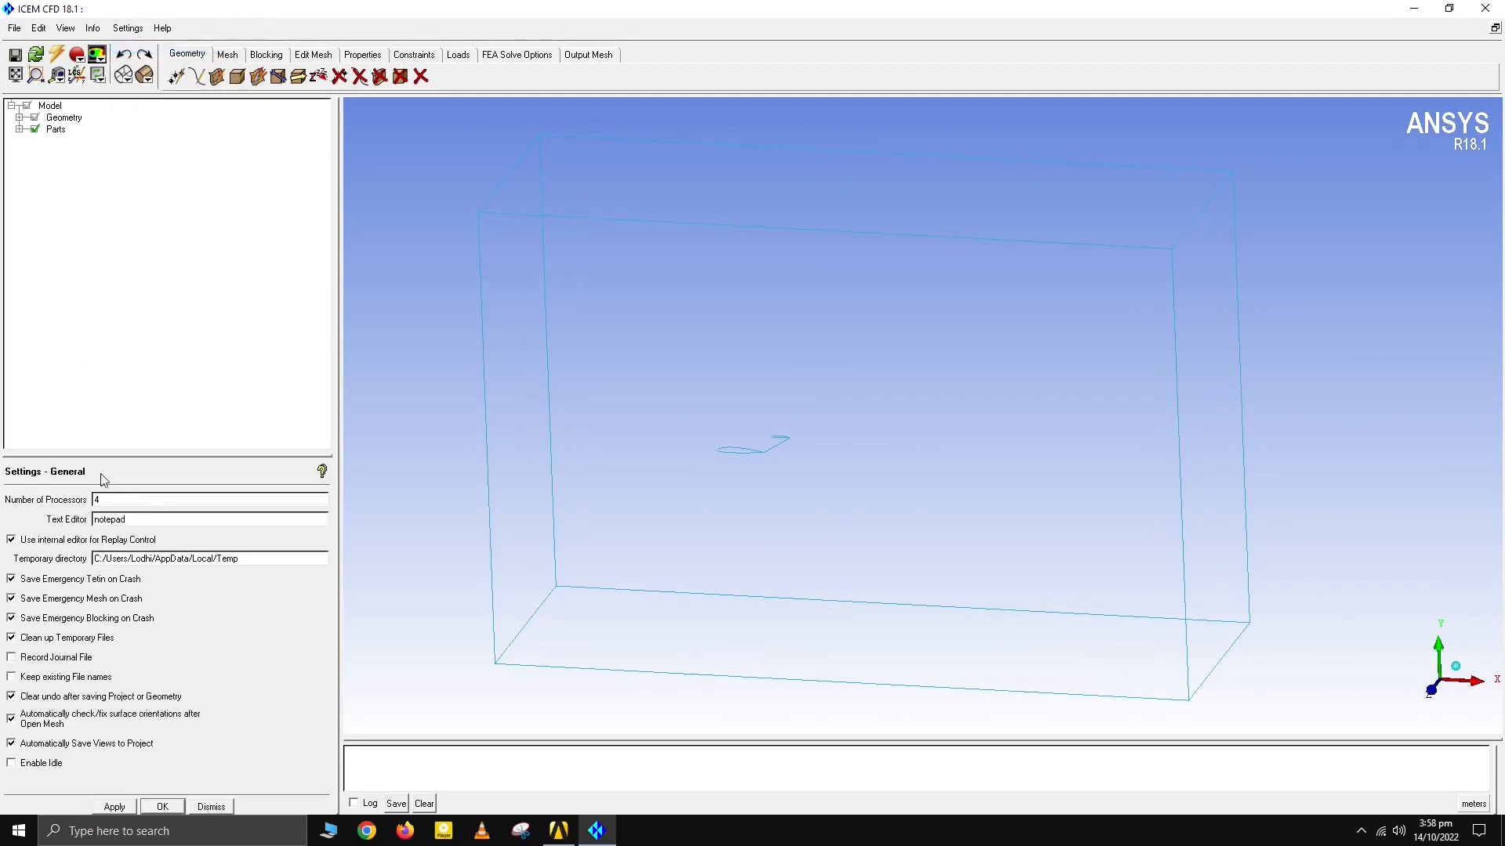
left_click(209, 808)
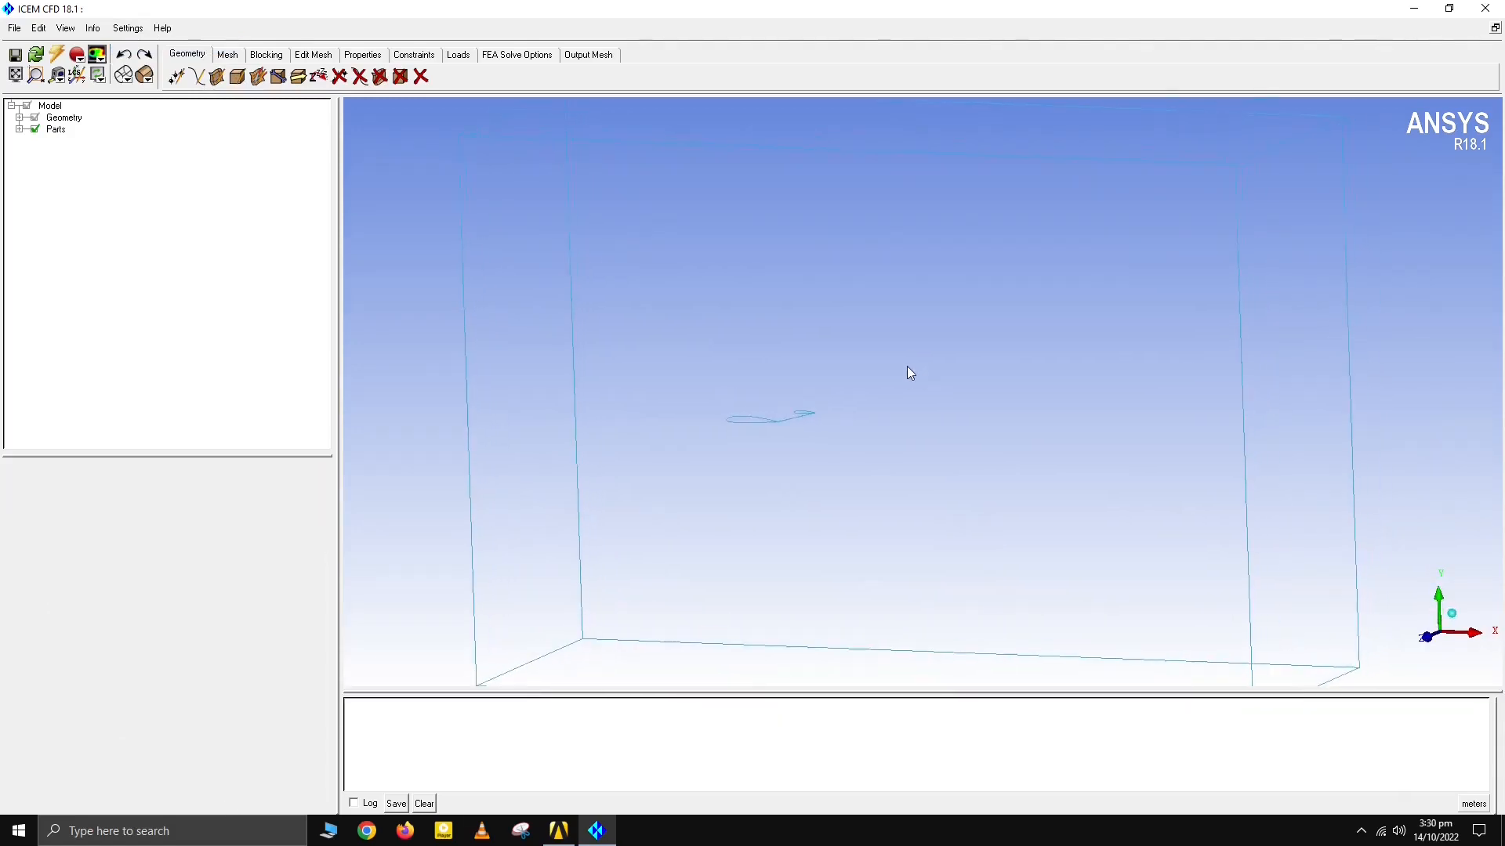
Step: Display the geometry's points and surfaces in addition to its curves
left_click_drag(909, 373, 950, 421)
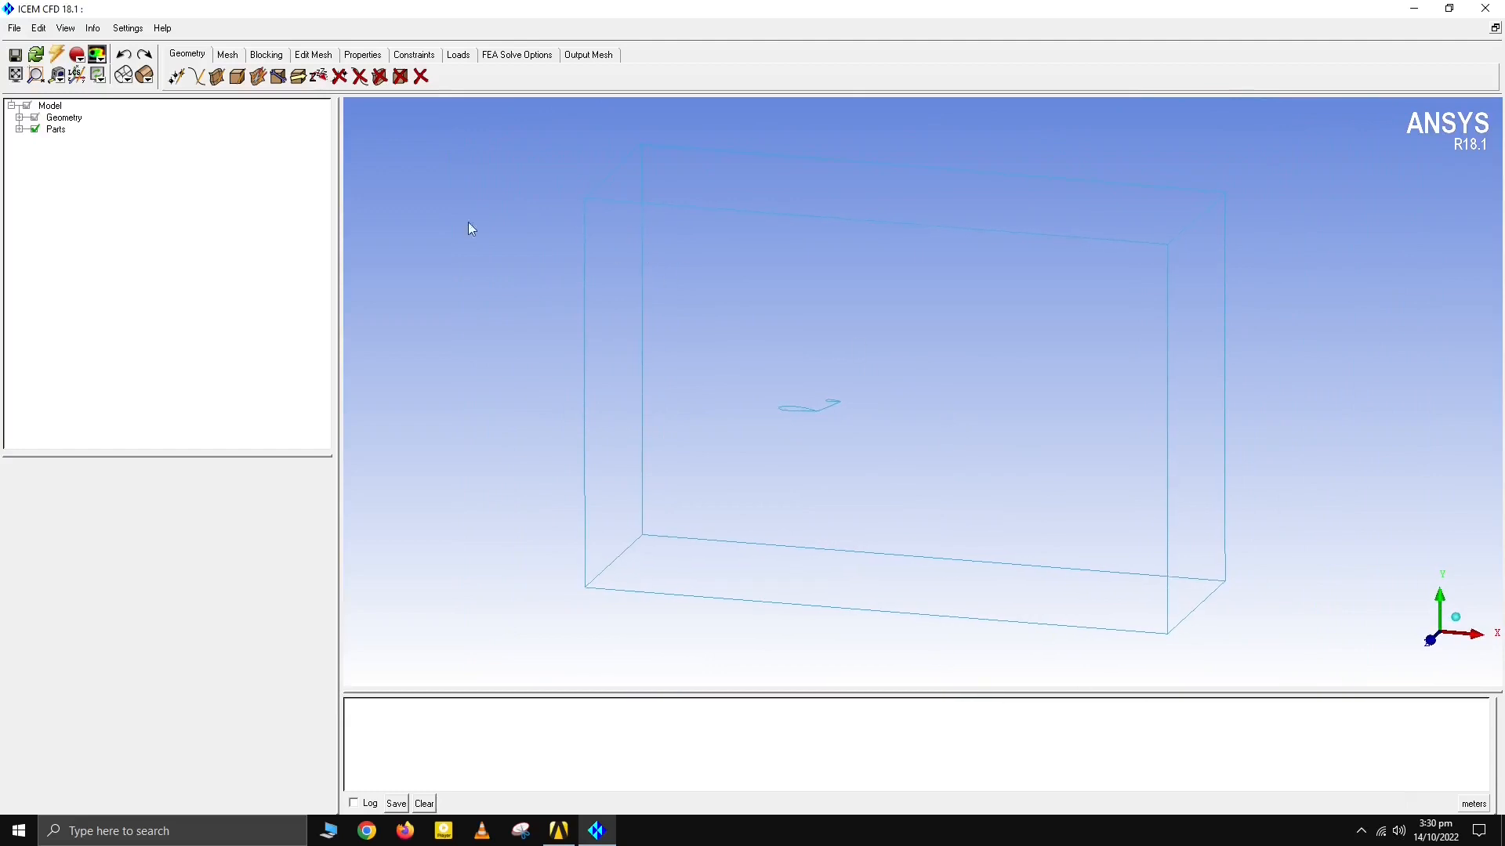
left_click(19, 129)
left_click(19, 130)
left_click(19, 117)
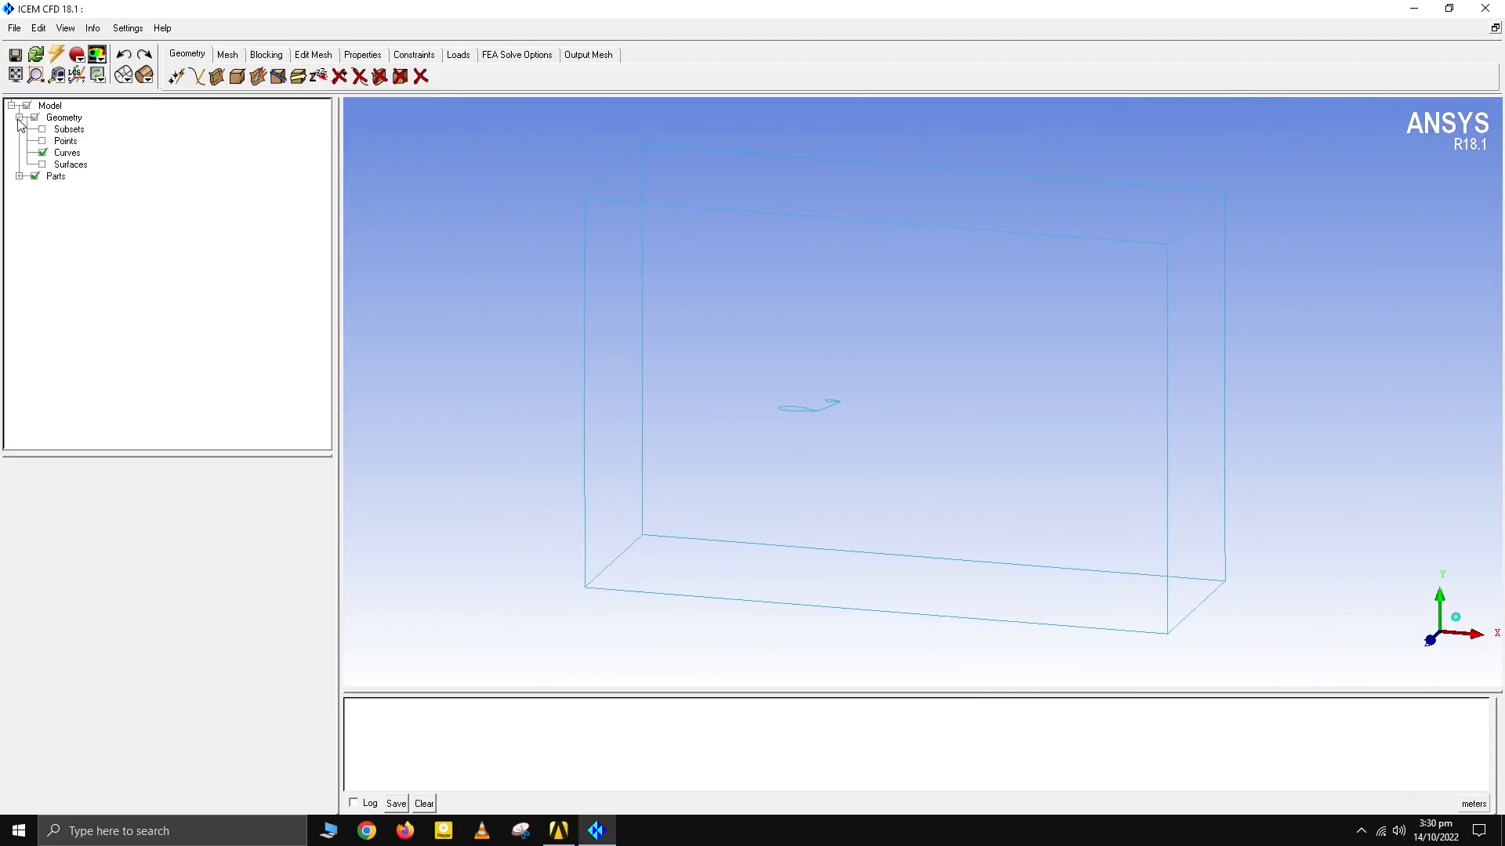
left_click(42, 141)
left_click(42, 164)
left_click_drag(619, 424, 677, 340)
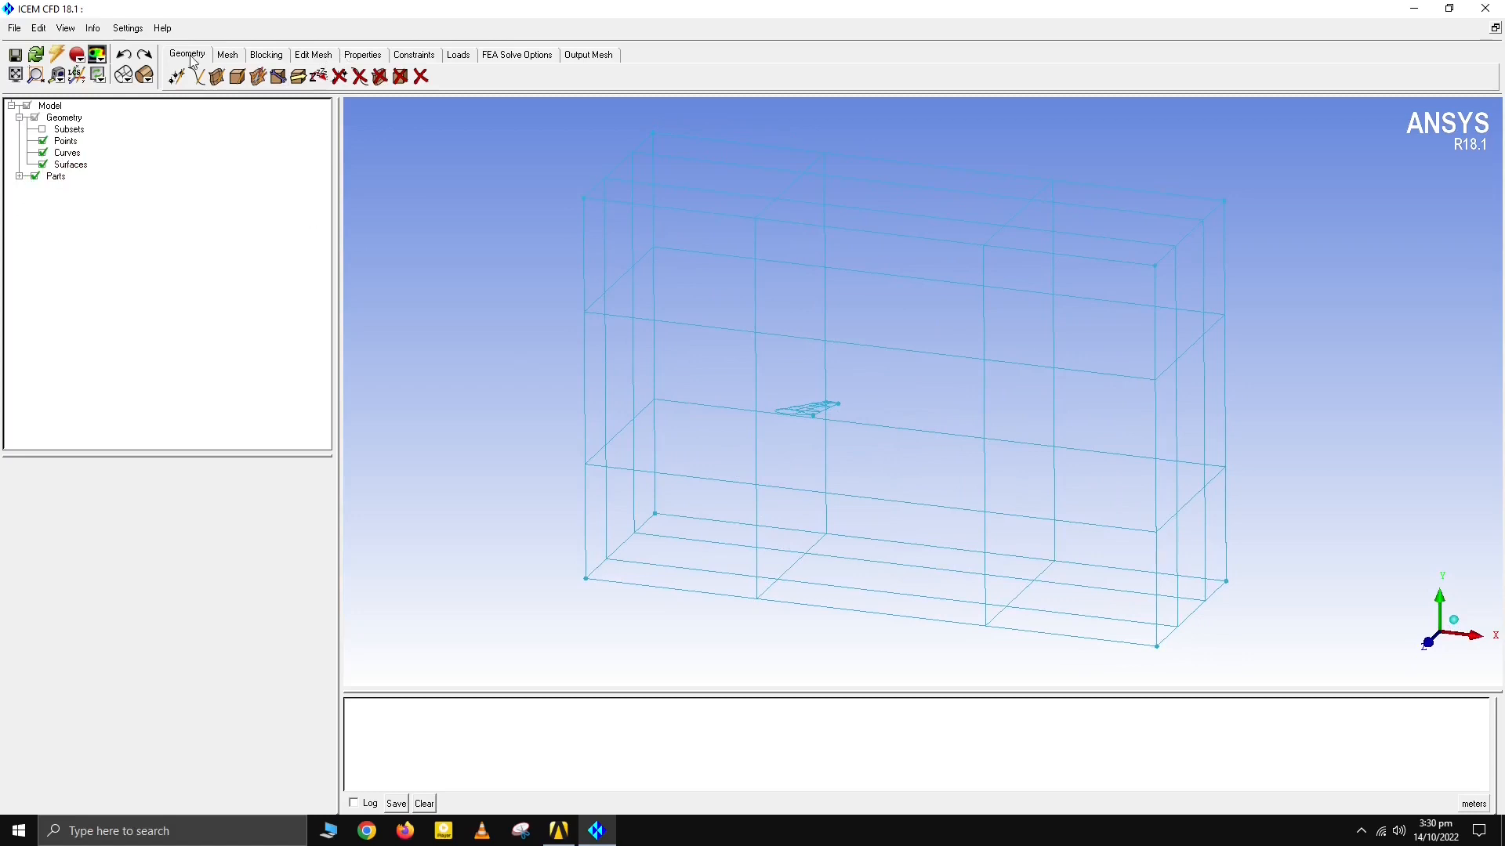
Step: Create a material point body in part FLUID at the centroid of two locations picked inside the flow domain
left_click(238, 77)
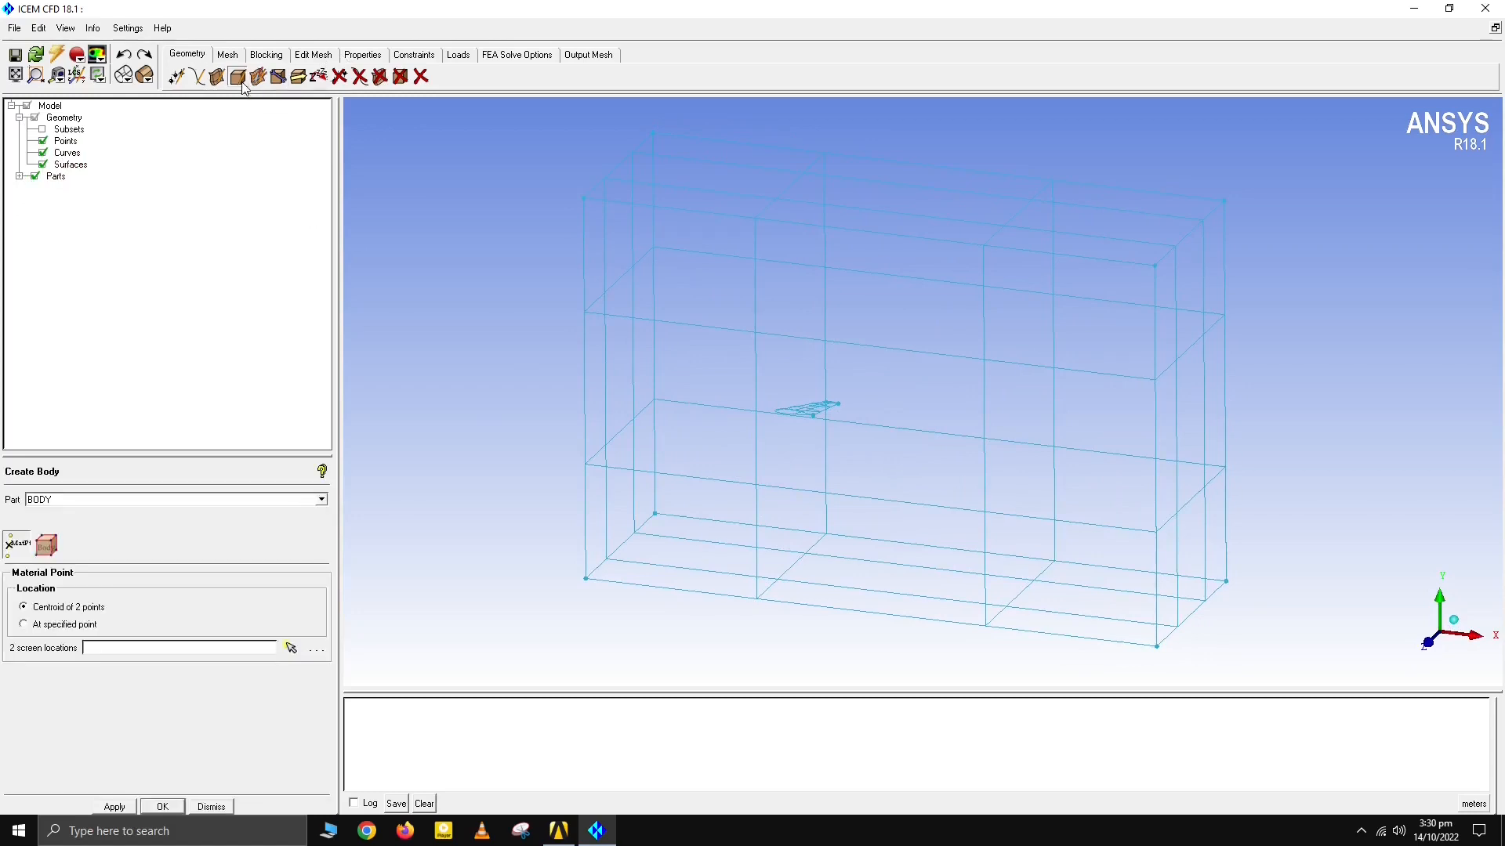
left_click_drag(51, 499, 31, 497)
type("FLUID")
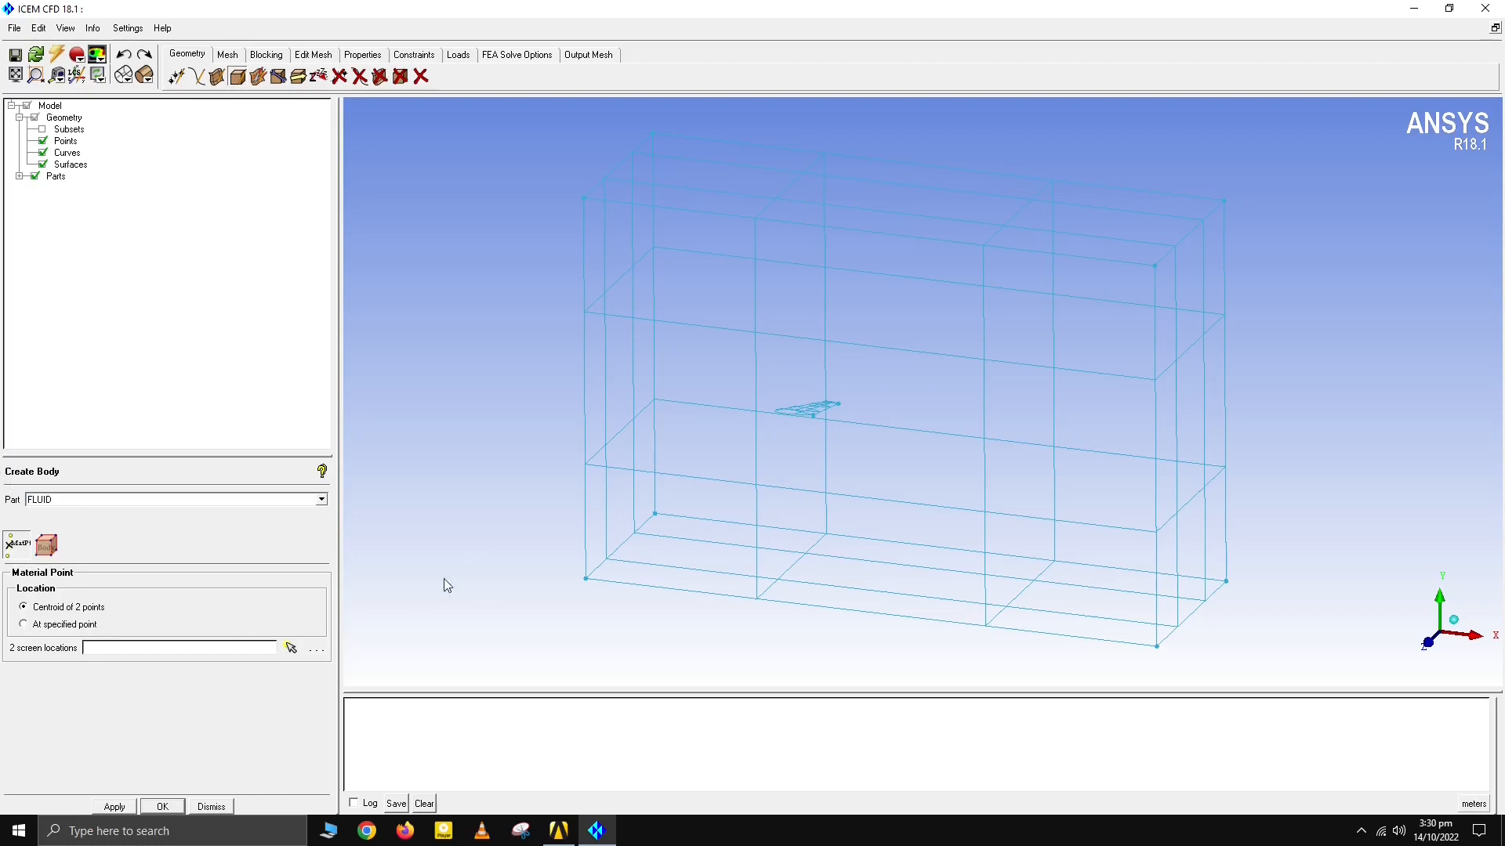
left_click(290, 650)
scroll(823, 416, "up", 5)
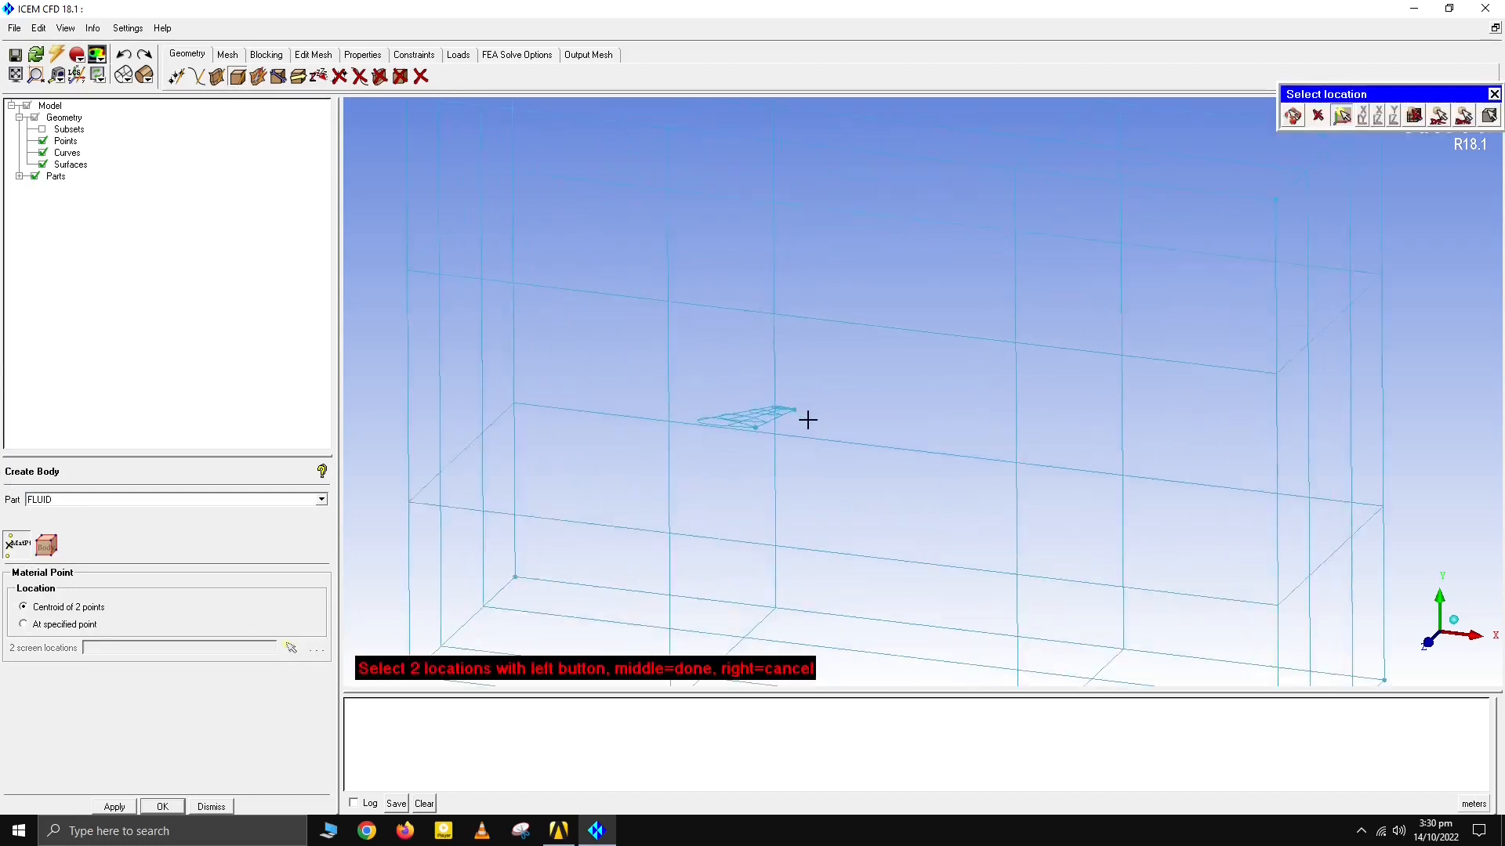
scroll(787, 411, "down", 5)
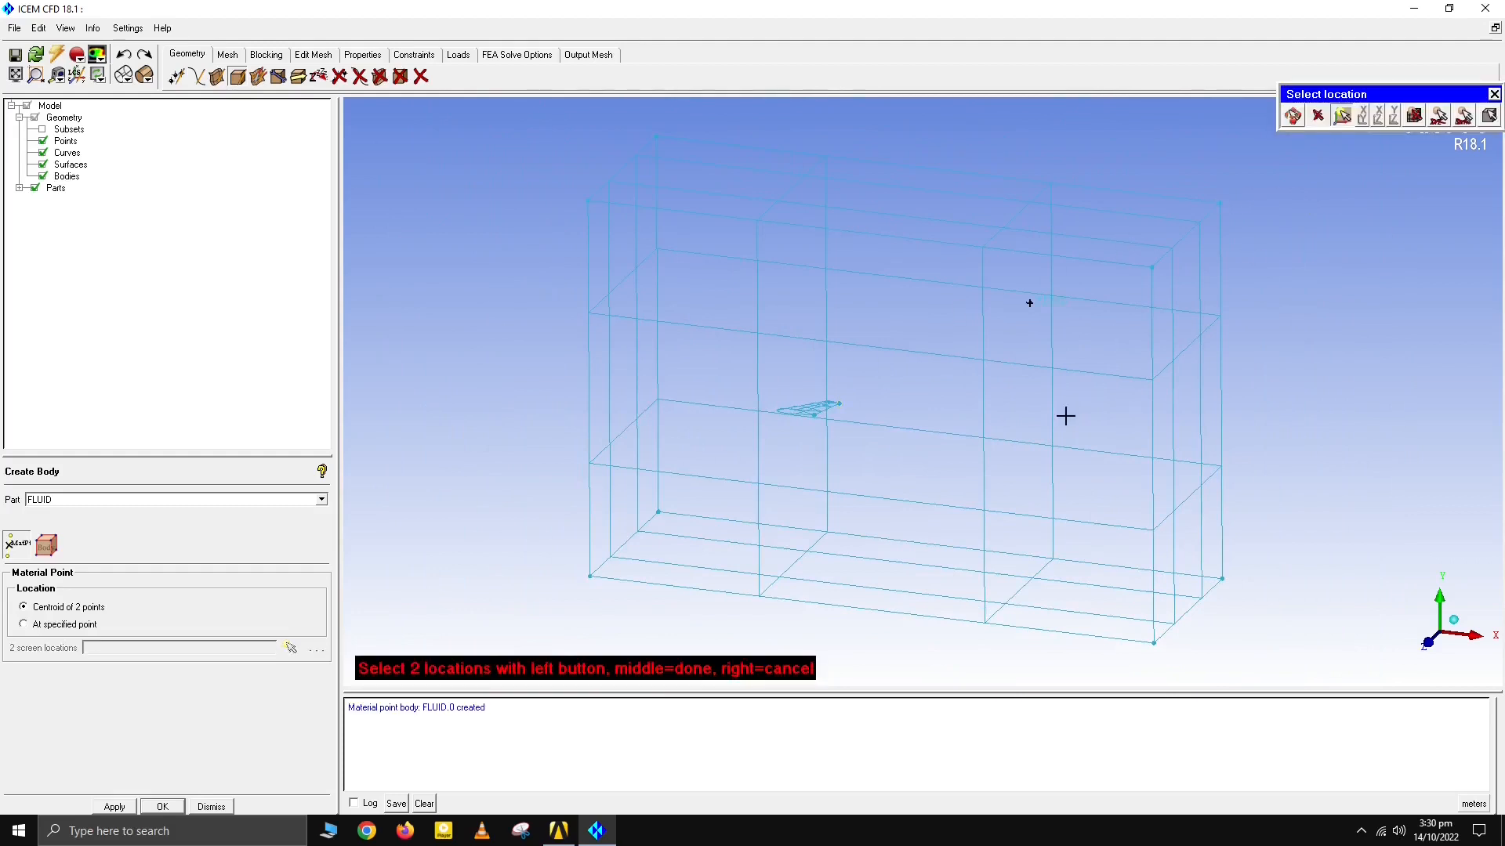
key("F9")
left_click_drag(1135, 439, 1214, 360)
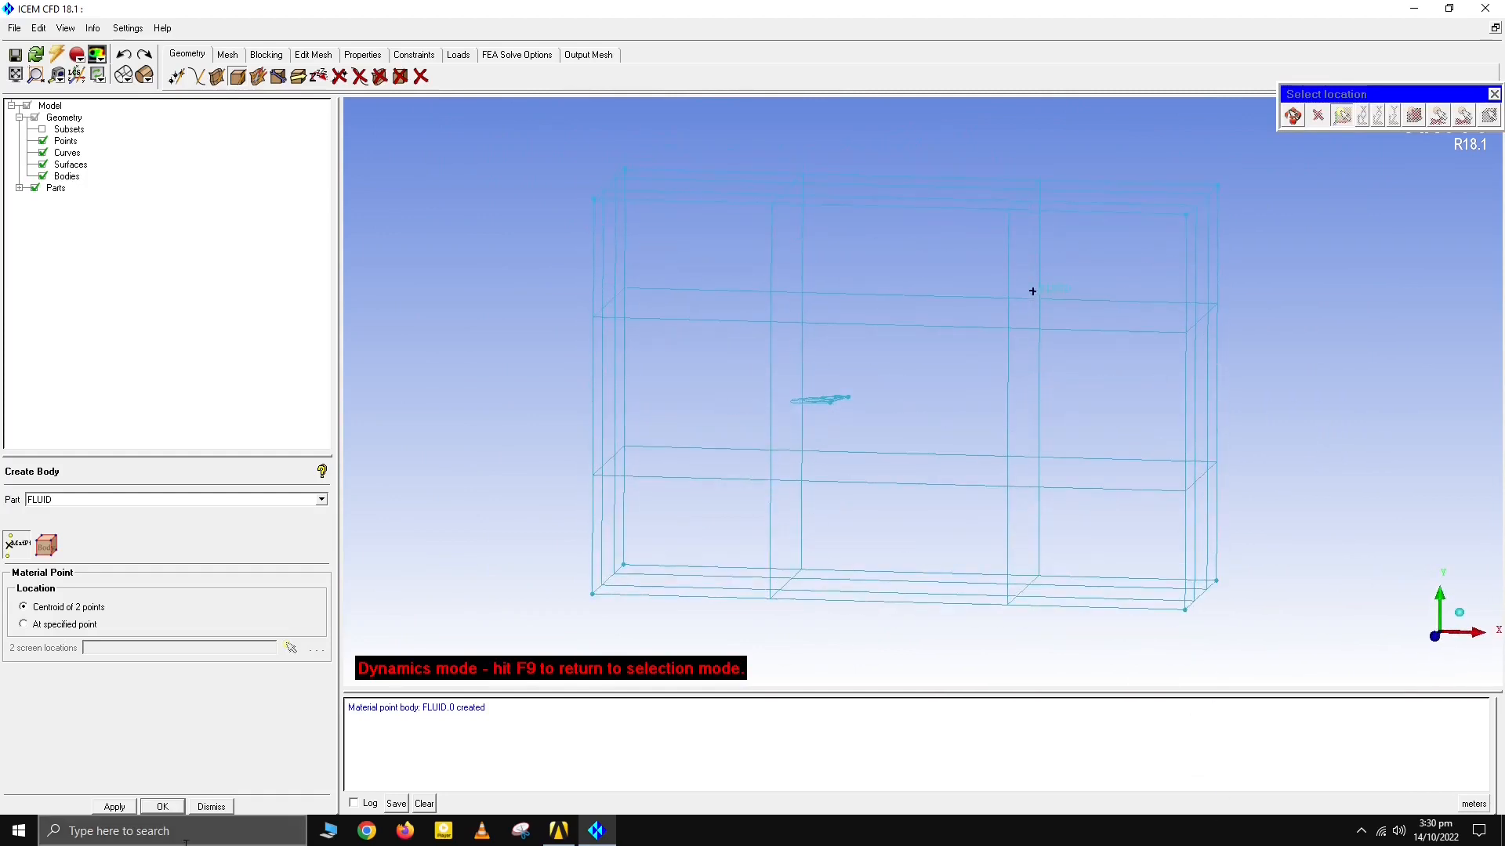
left_click(162, 807)
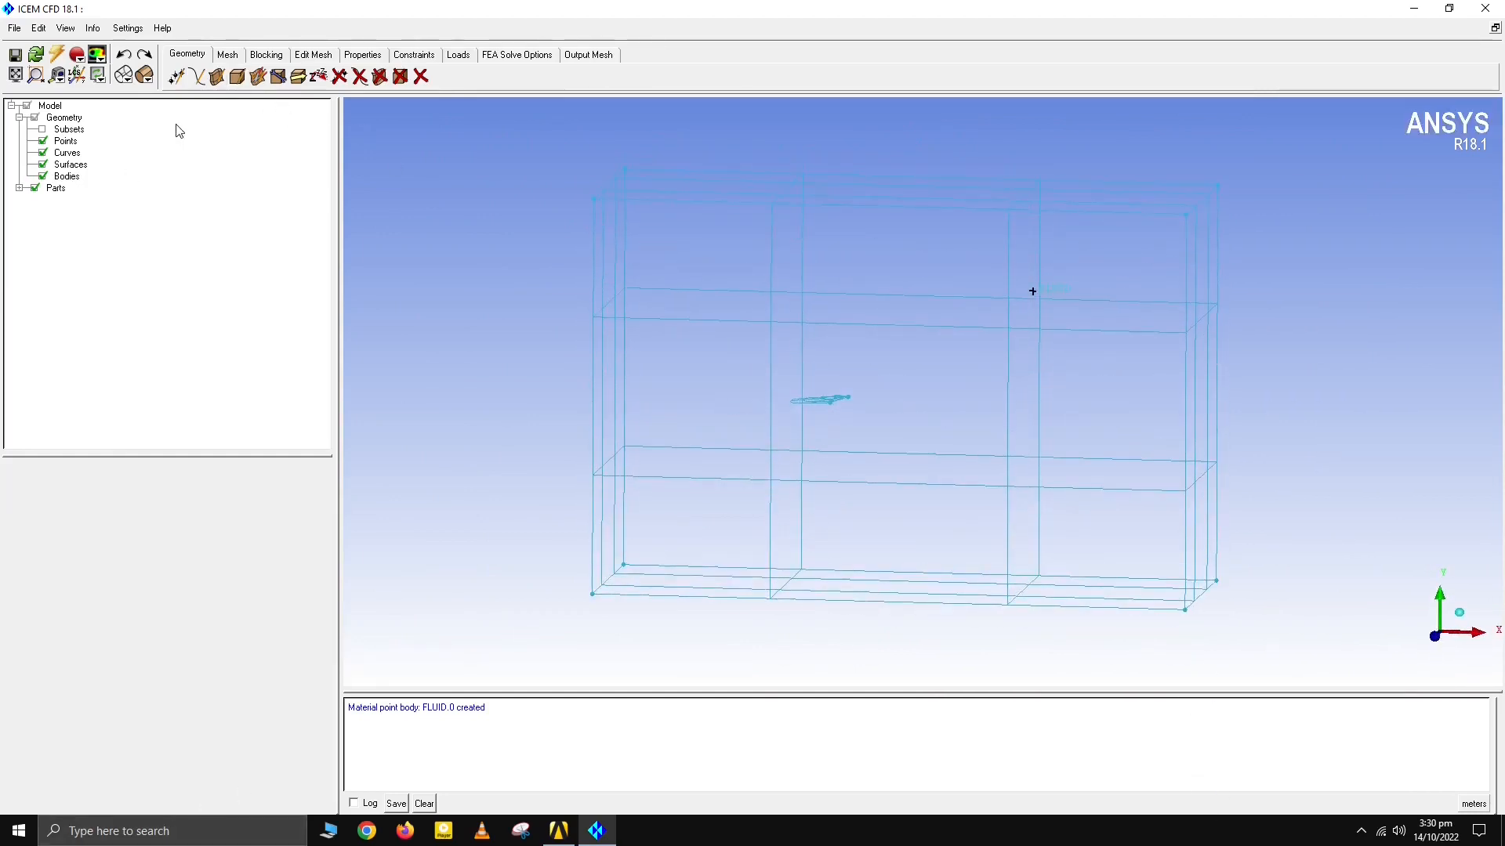
Step: Create a part named INLET from the domain's end face on the negative X side
right_click(54, 191)
left_click(78, 197)
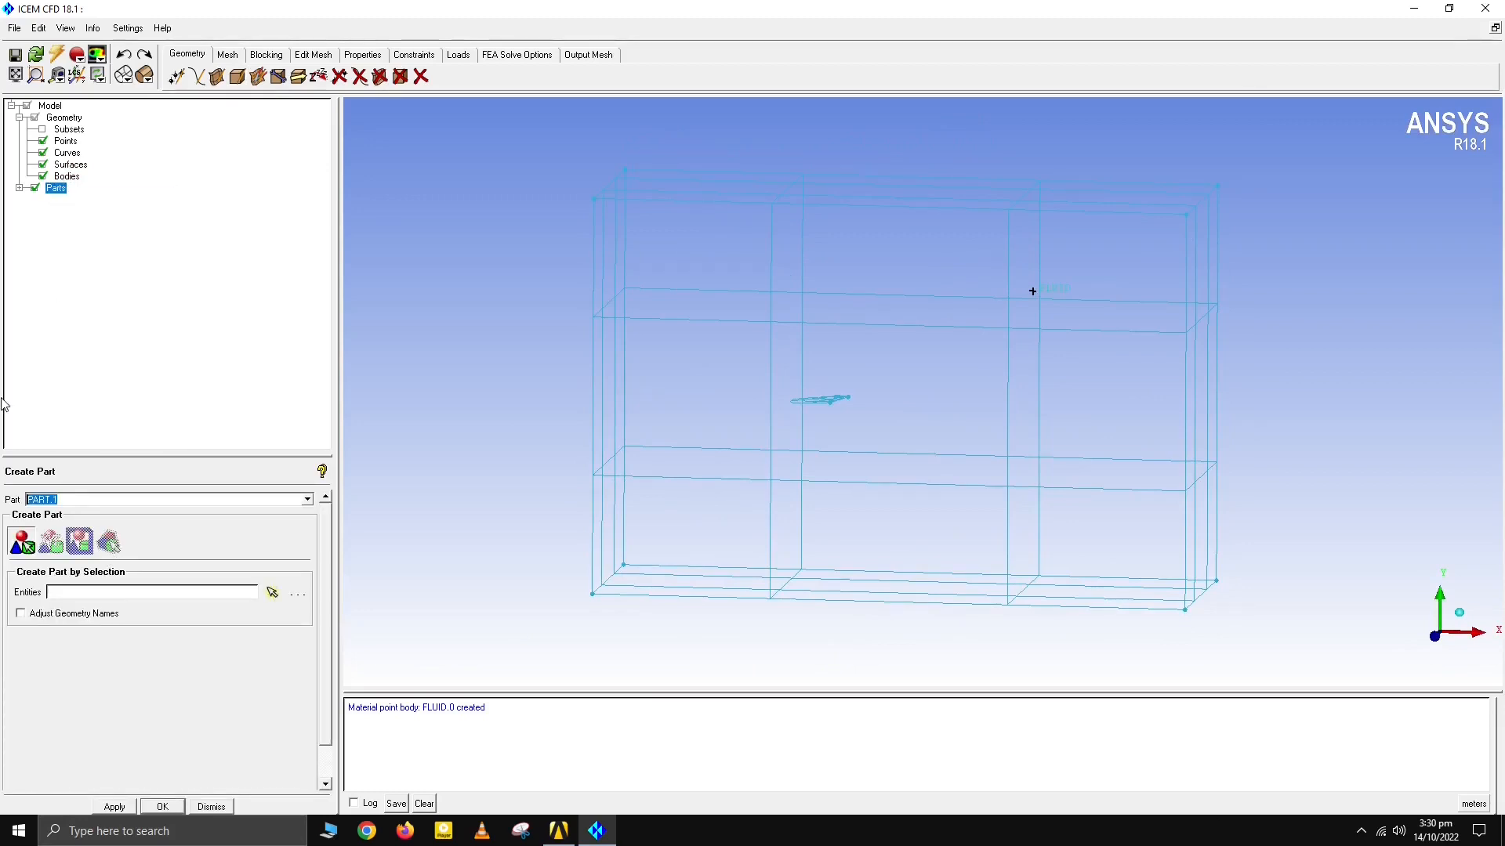
type("INLET")
left_click(272, 592)
key("F9")
mouse_move(678, 560)
left_mouse_down()
mouse_move(655, 521)
mouse_move(655, 542)
left_mouse_up()
key("F9")
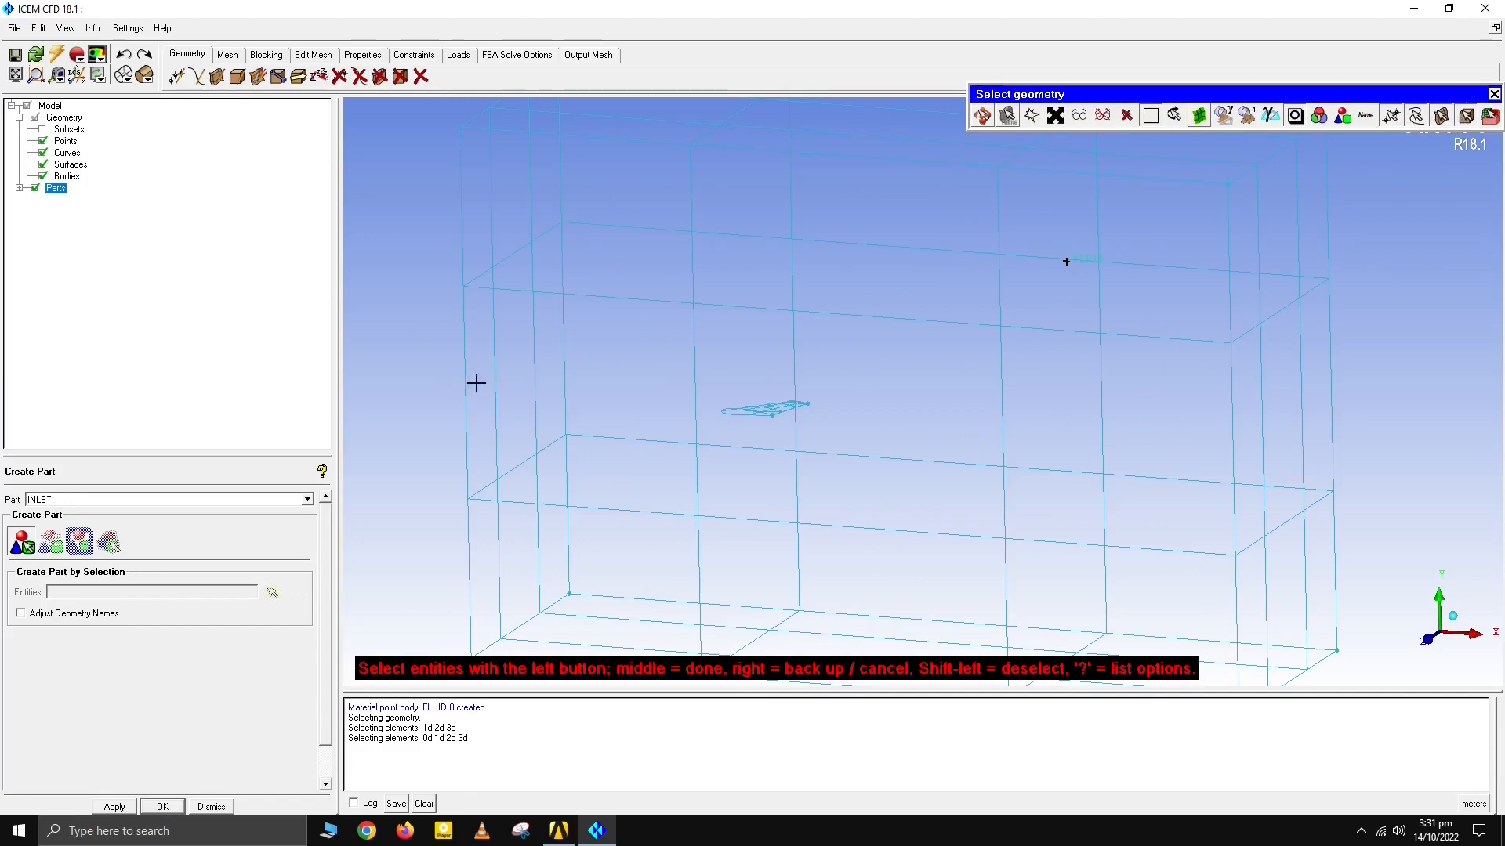
left_click(501, 363)
scroll(585, 413, "down", 5)
middle_click(554, 394)
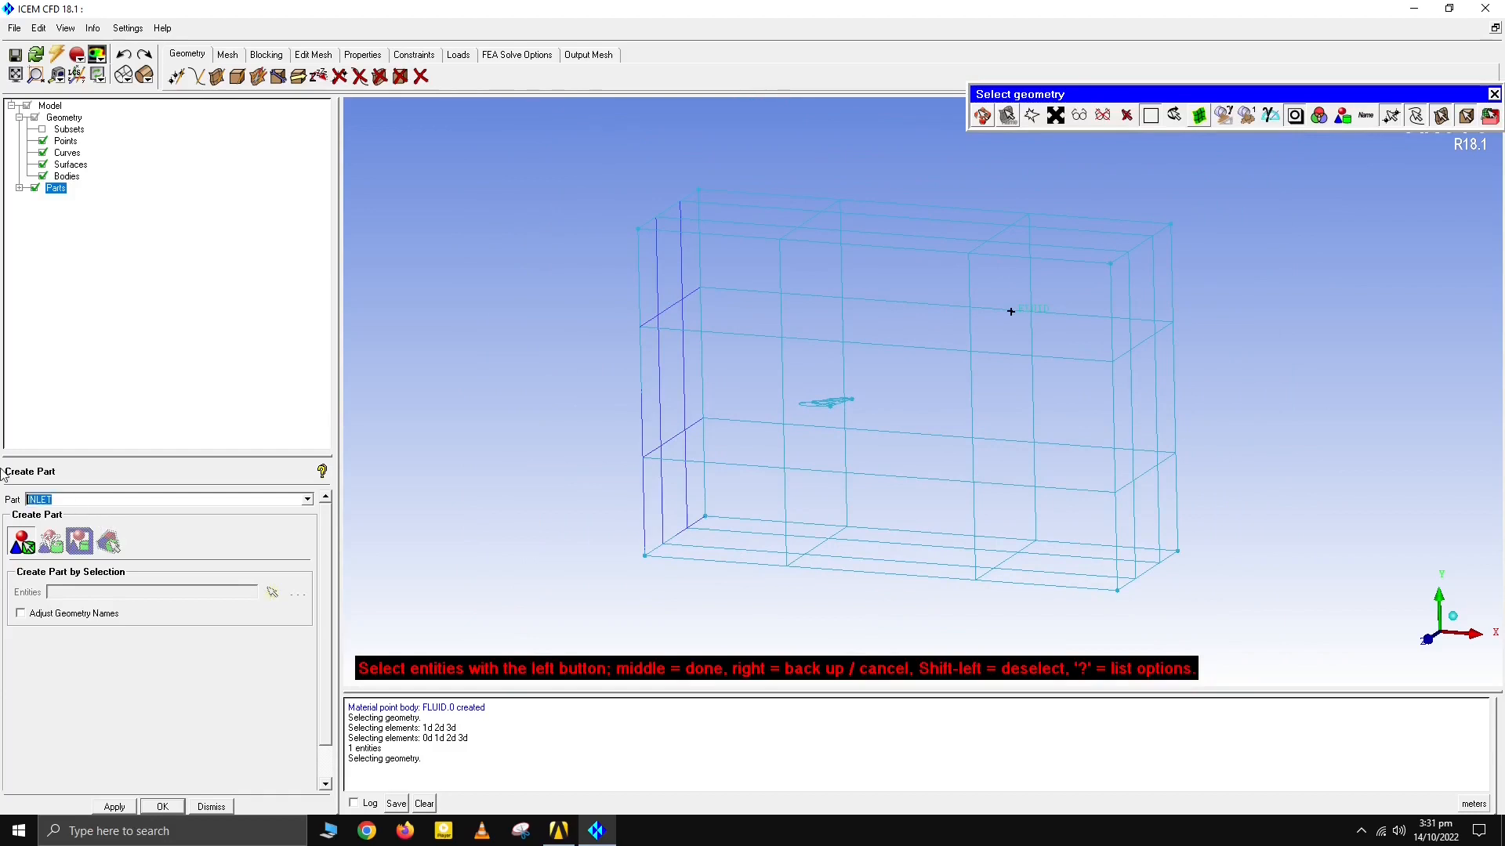
Step: Create a part named OUTLET from the domain's end face on the positive X side
type("OUTLEt")
scroll(1091, 424, "up", 2)
left_click(1166, 416)
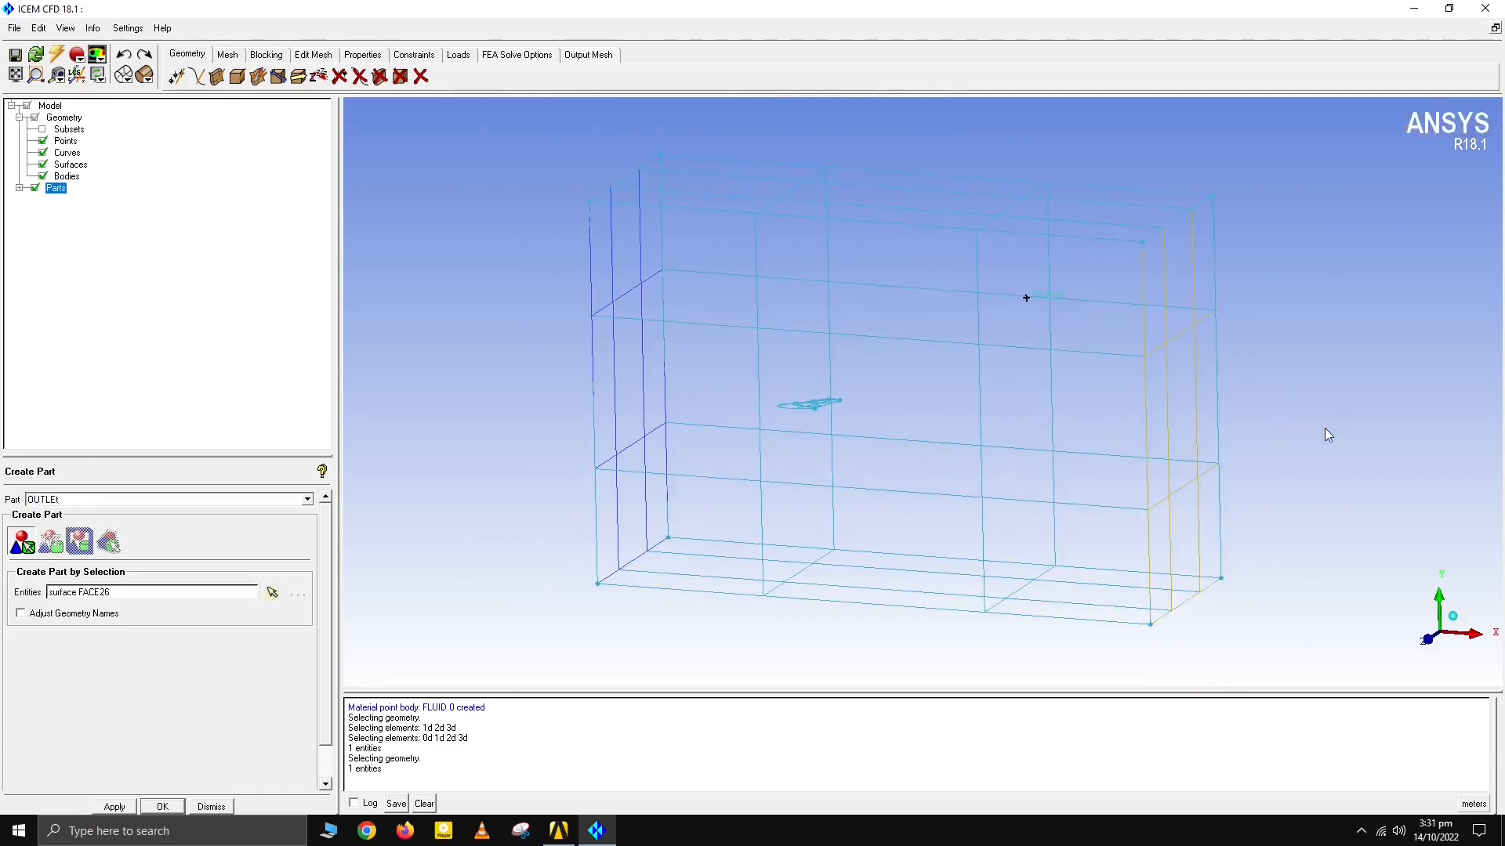
Step: Create a part named SYM from the domain side face at the wing root and expand the list of parts
left_click_drag(65, 501, 1, 452)
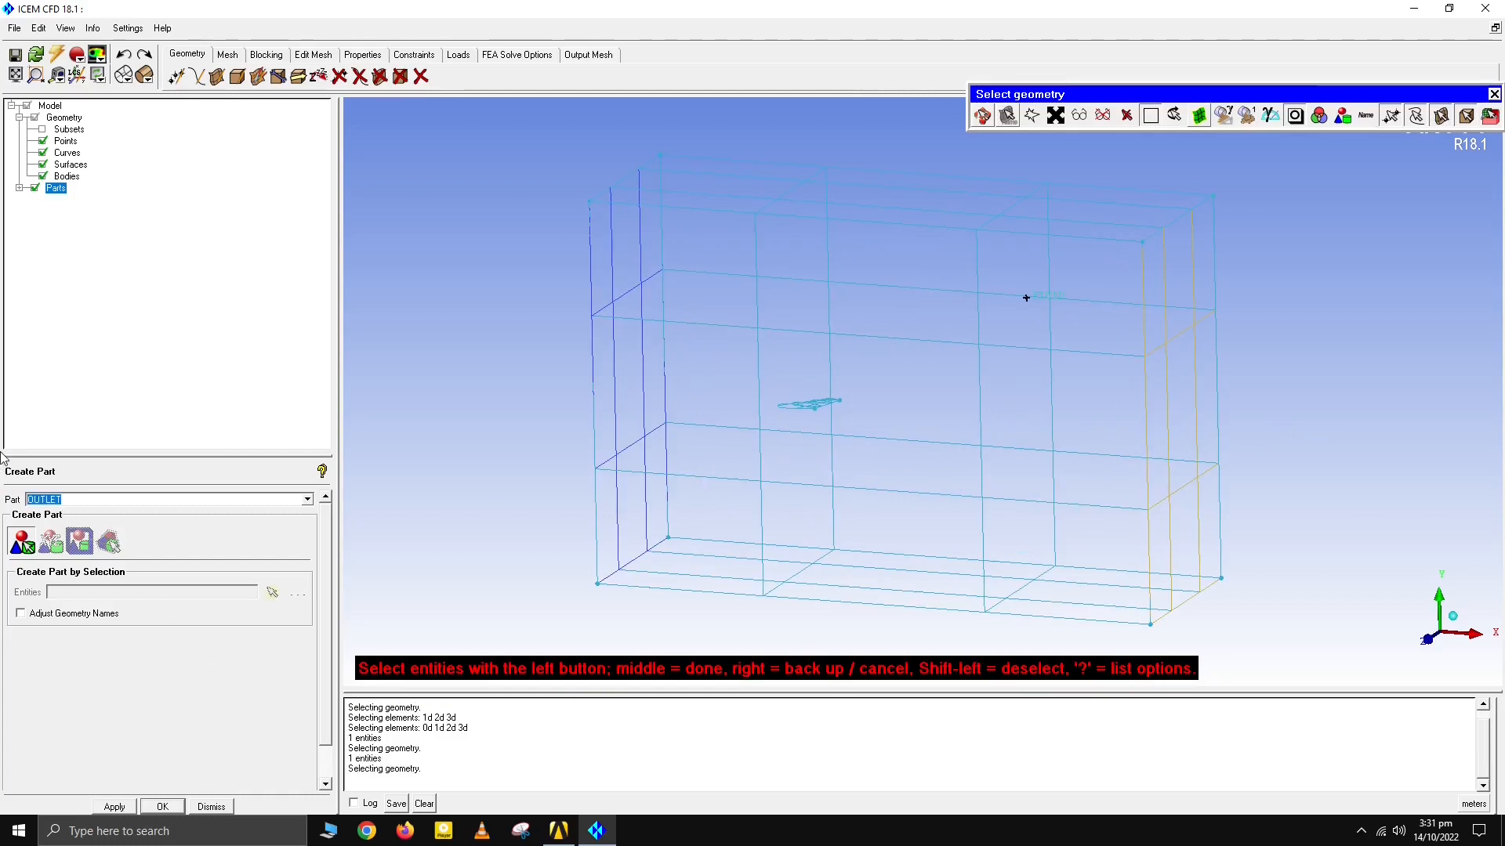
type("SYM")
left_click(757, 484)
scroll(627, 439, "down", 3)
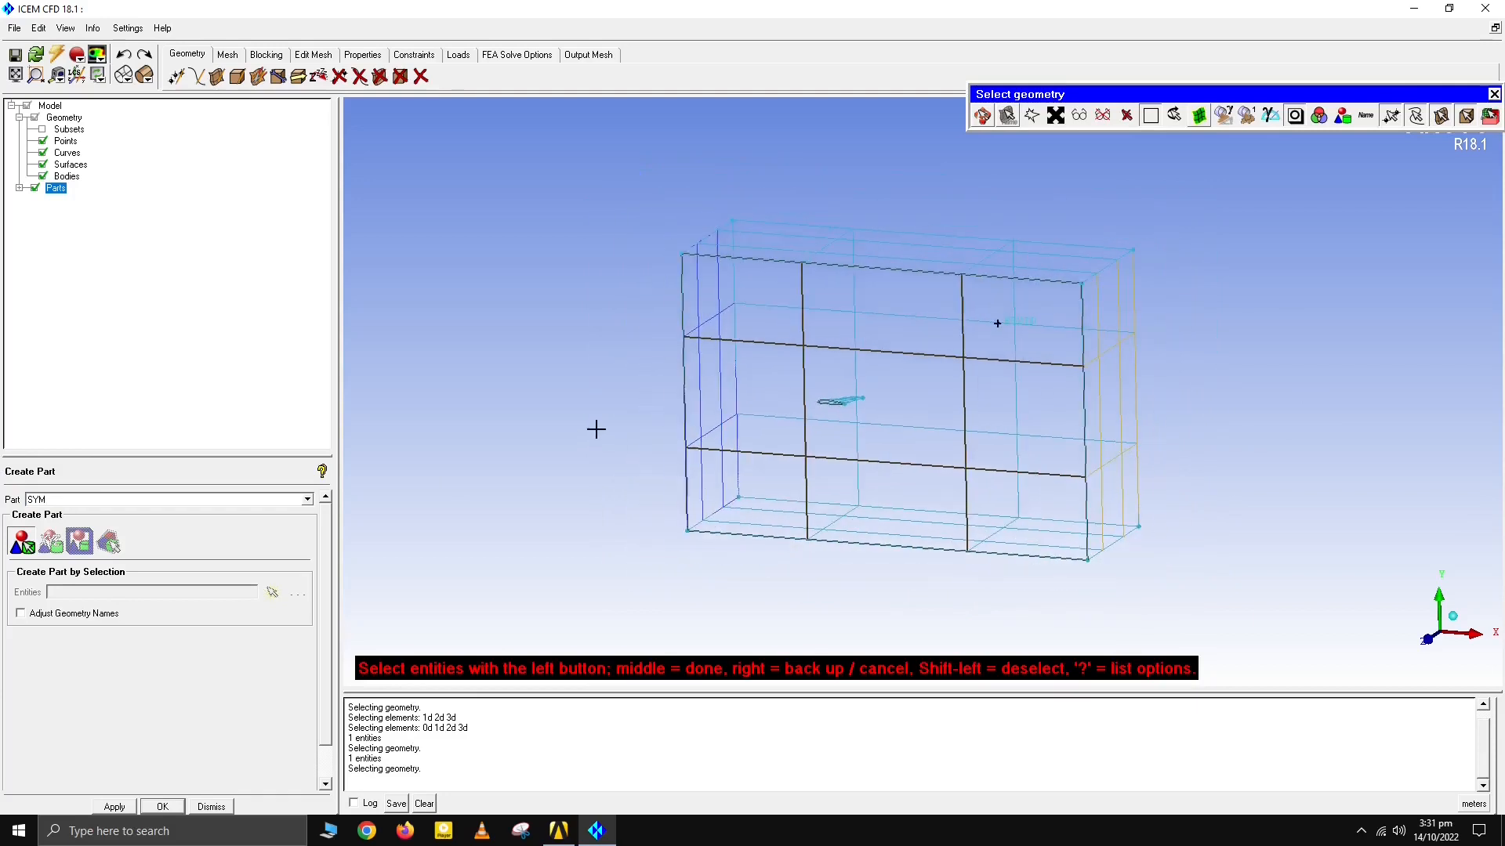
middle_click(610, 421)
left_click(19, 189)
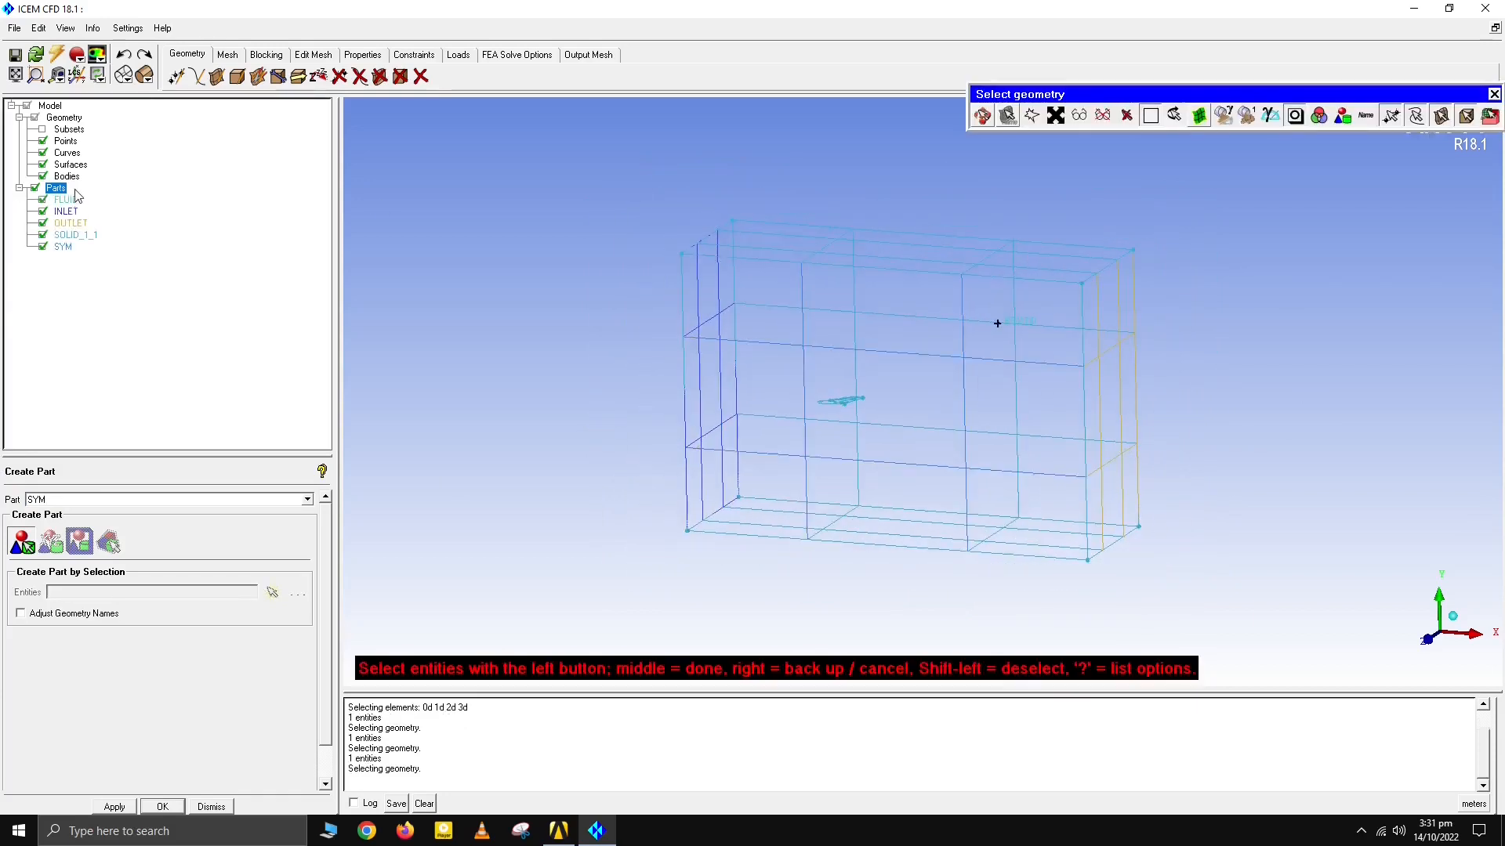
Step: Create a part named FAR from the domain's top, bottom and far side faces
scroll(927, 261, "up", 3)
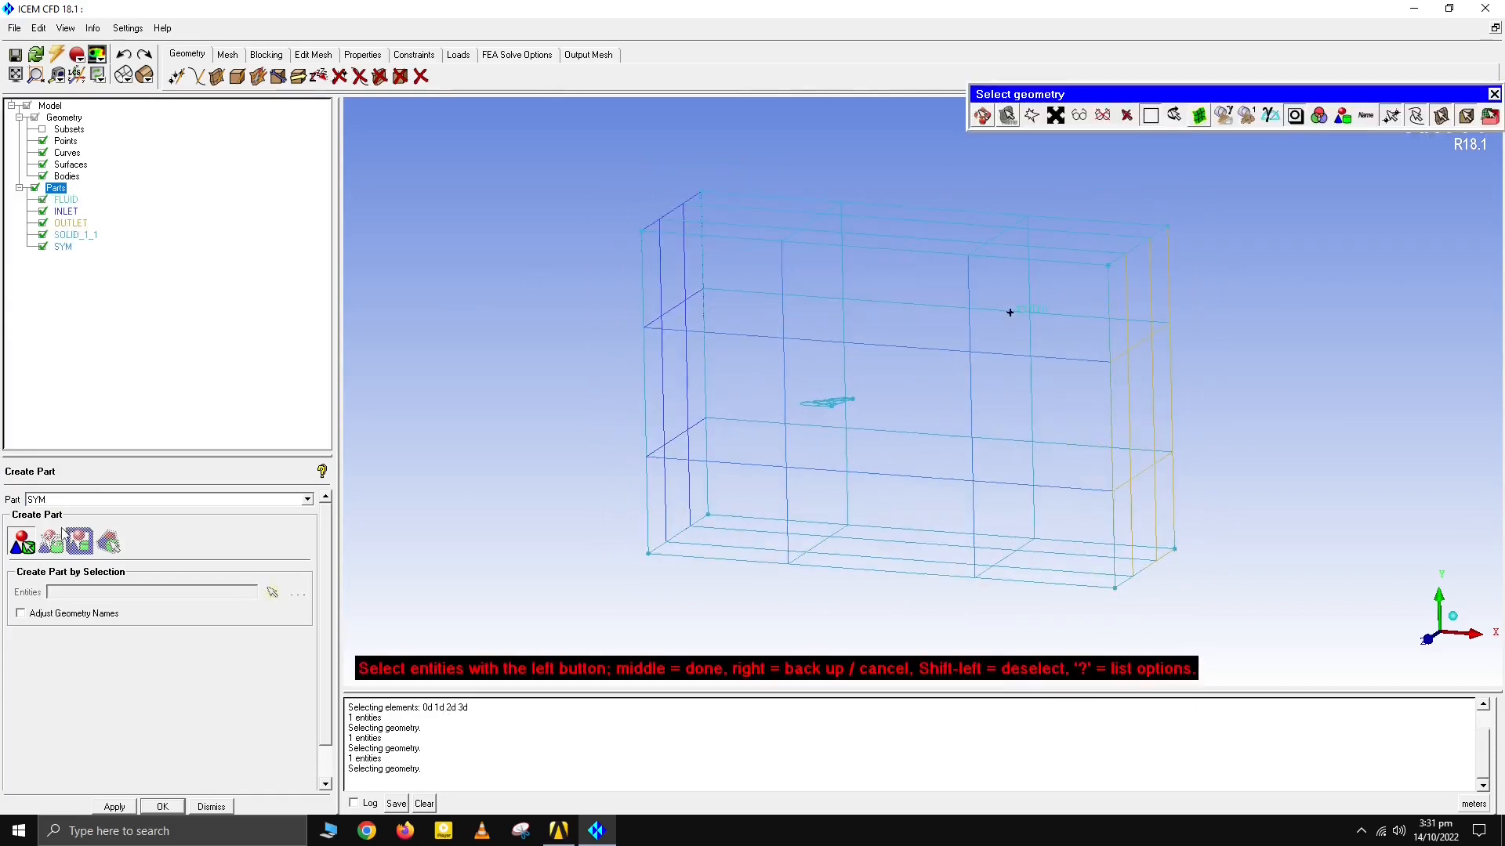
type("FAR")
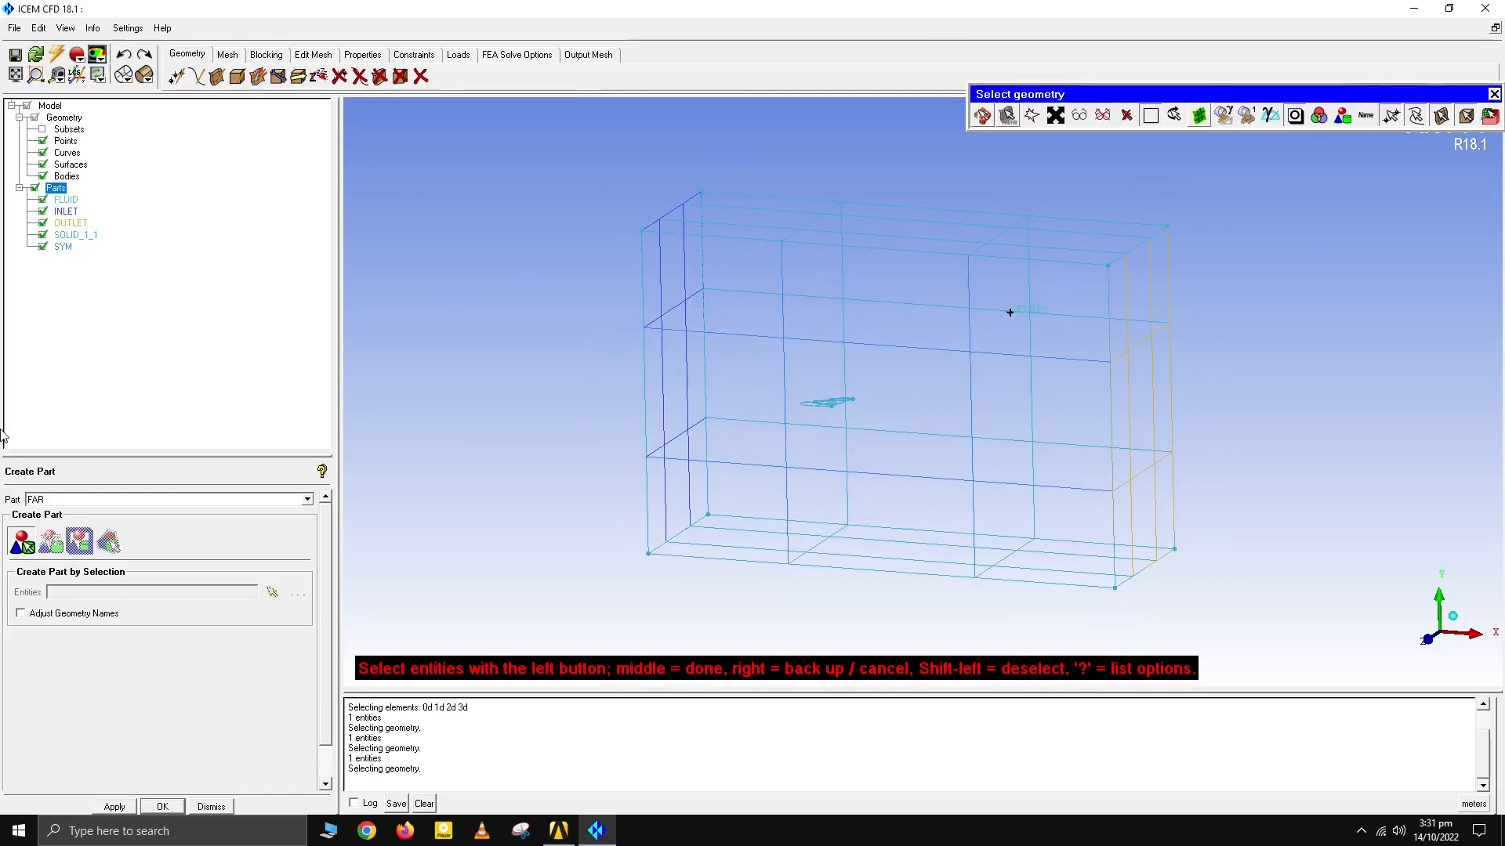
scroll(1091, 413, "up", 3)
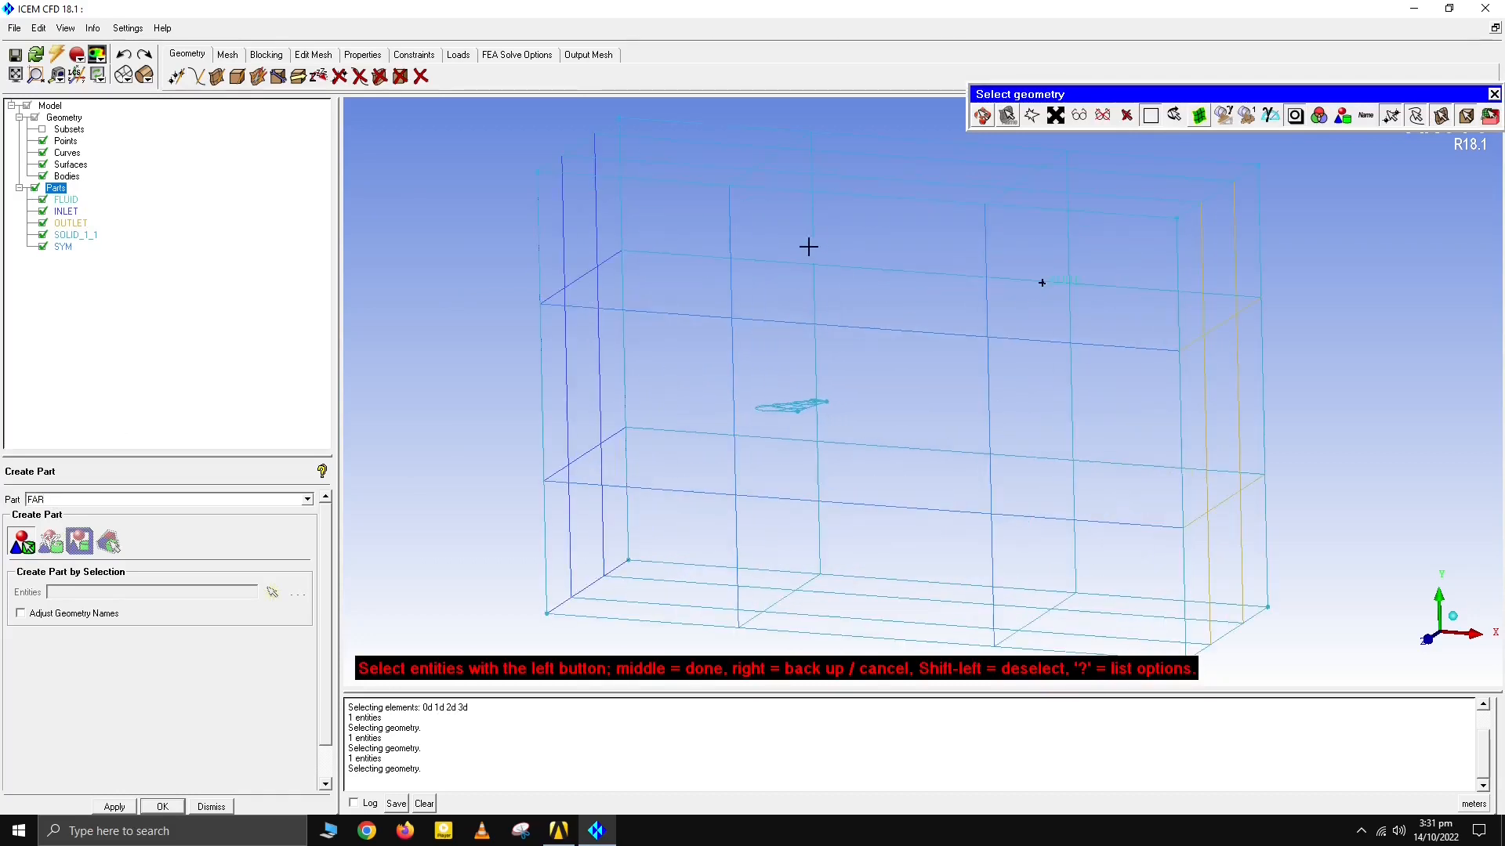
left_click(797, 162)
left_click(853, 251)
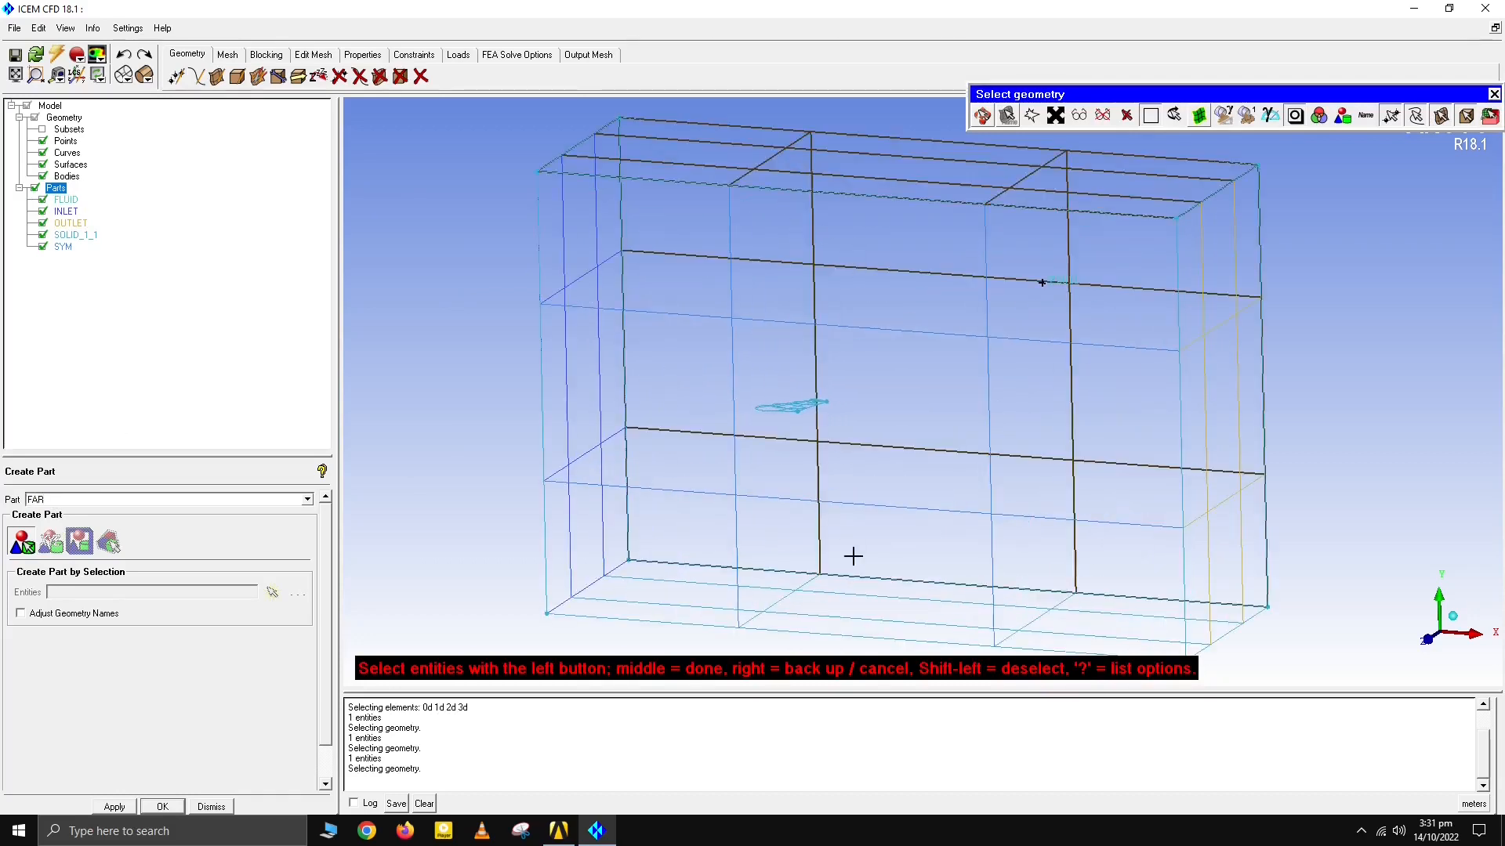
left_click(809, 616)
middle_click(480, 431)
Step: Create a part named WING from the wing's surfaces and finish creating parts
left_click_drag(480, 430, 942, 442)
scroll(942, 441, "up", 5)
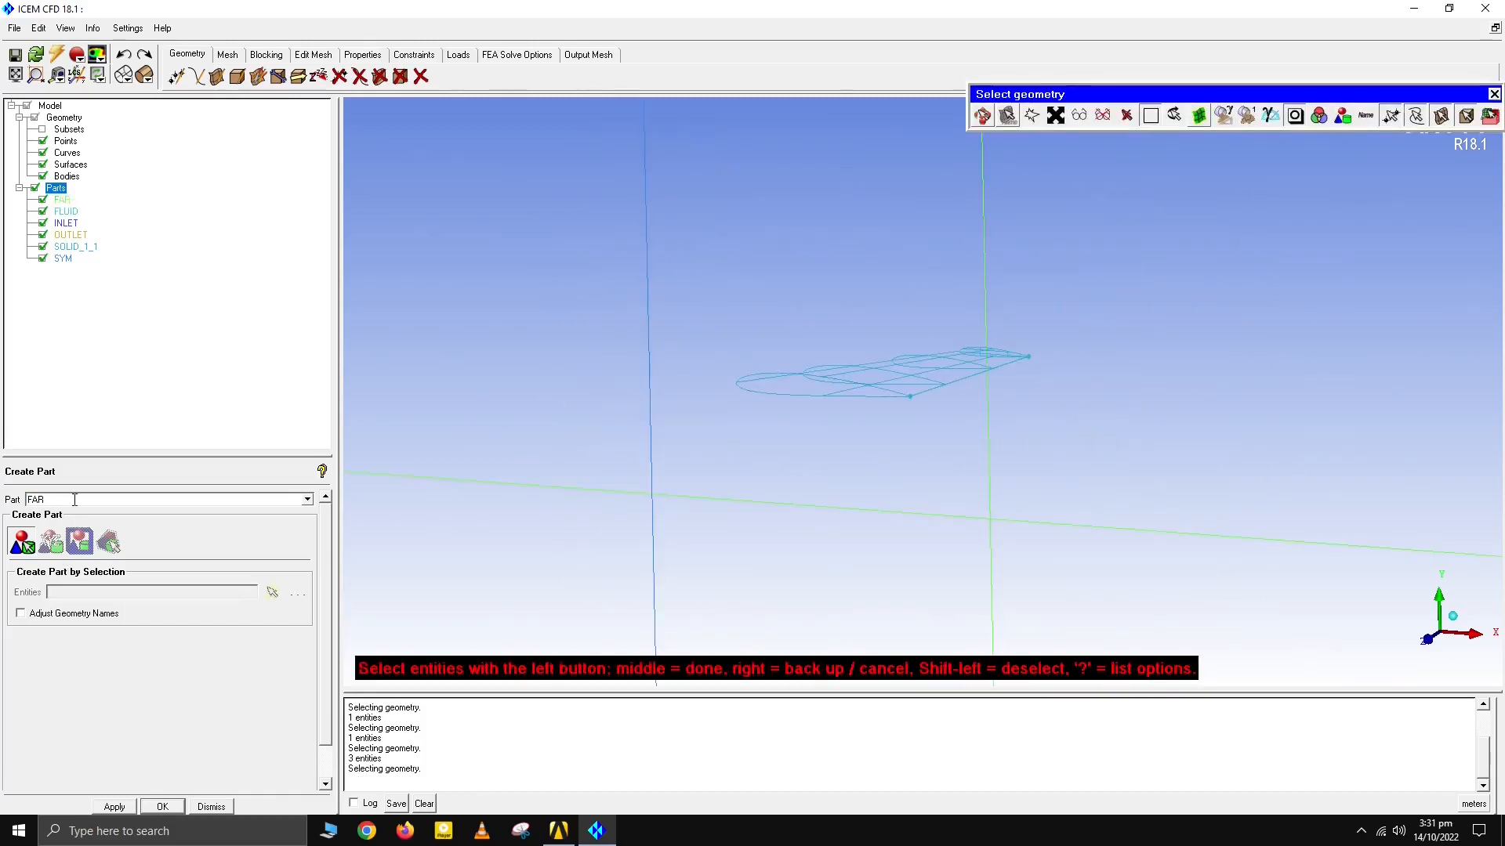
left_click_drag(75, 500, 6, 486)
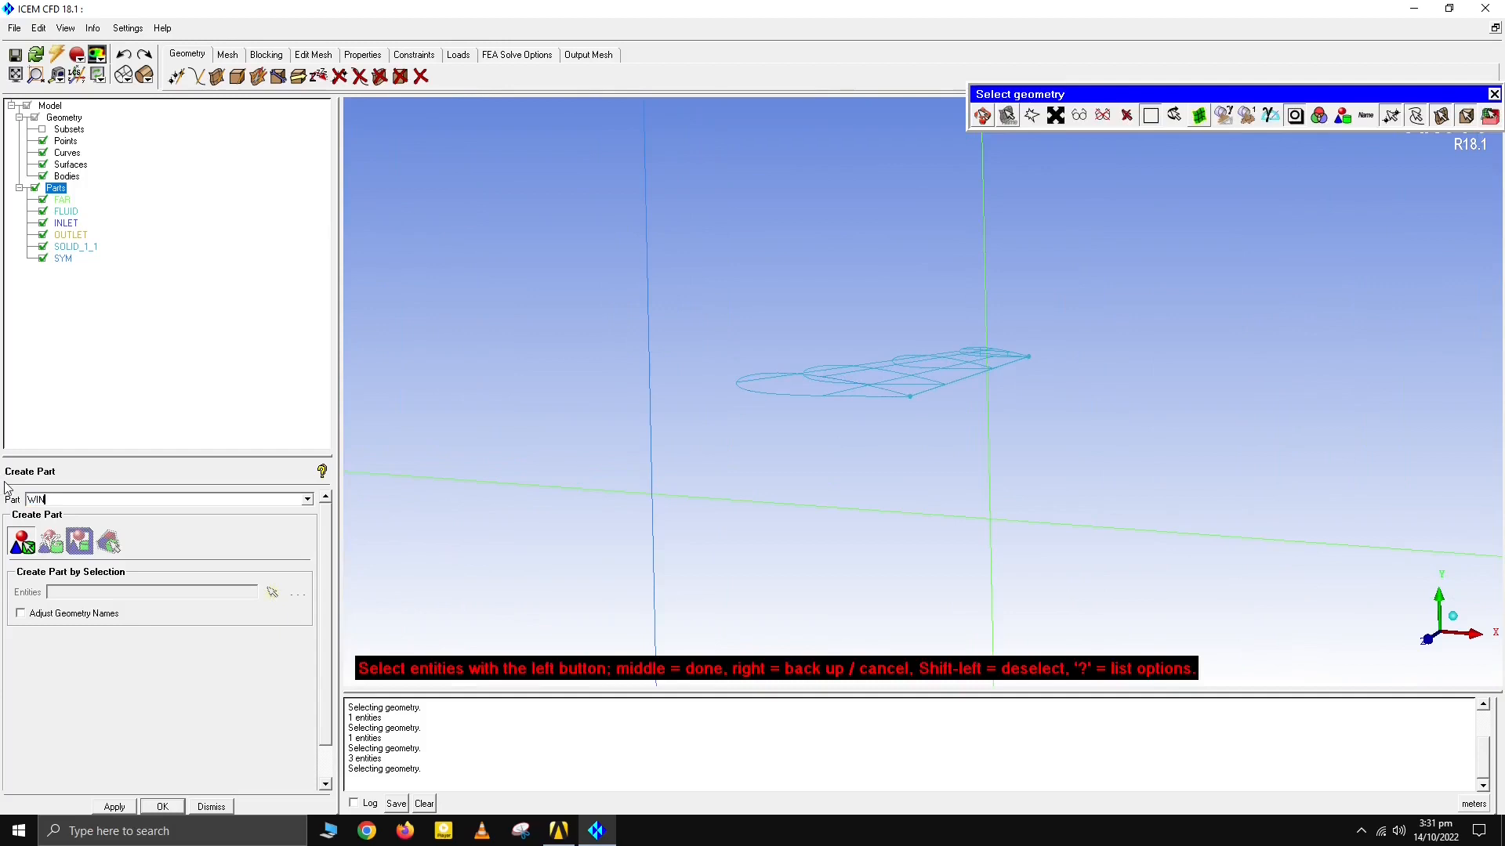
left_click_drag(548, 297, 661, 394)
key("F9")
key("F9")
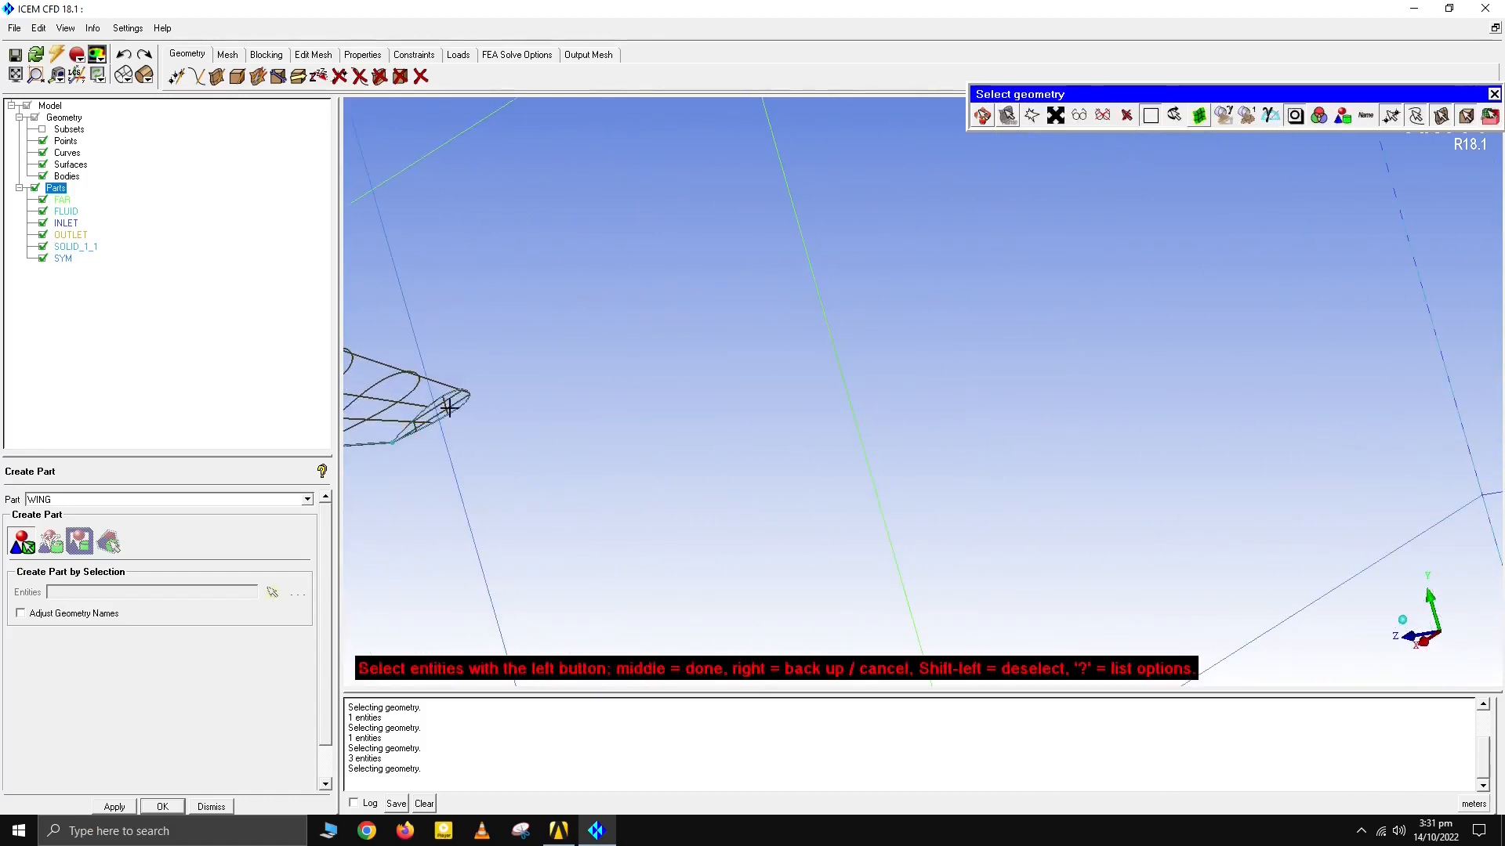
key("F9")
left_click_drag(547, 460, 935, 497)
key("F9")
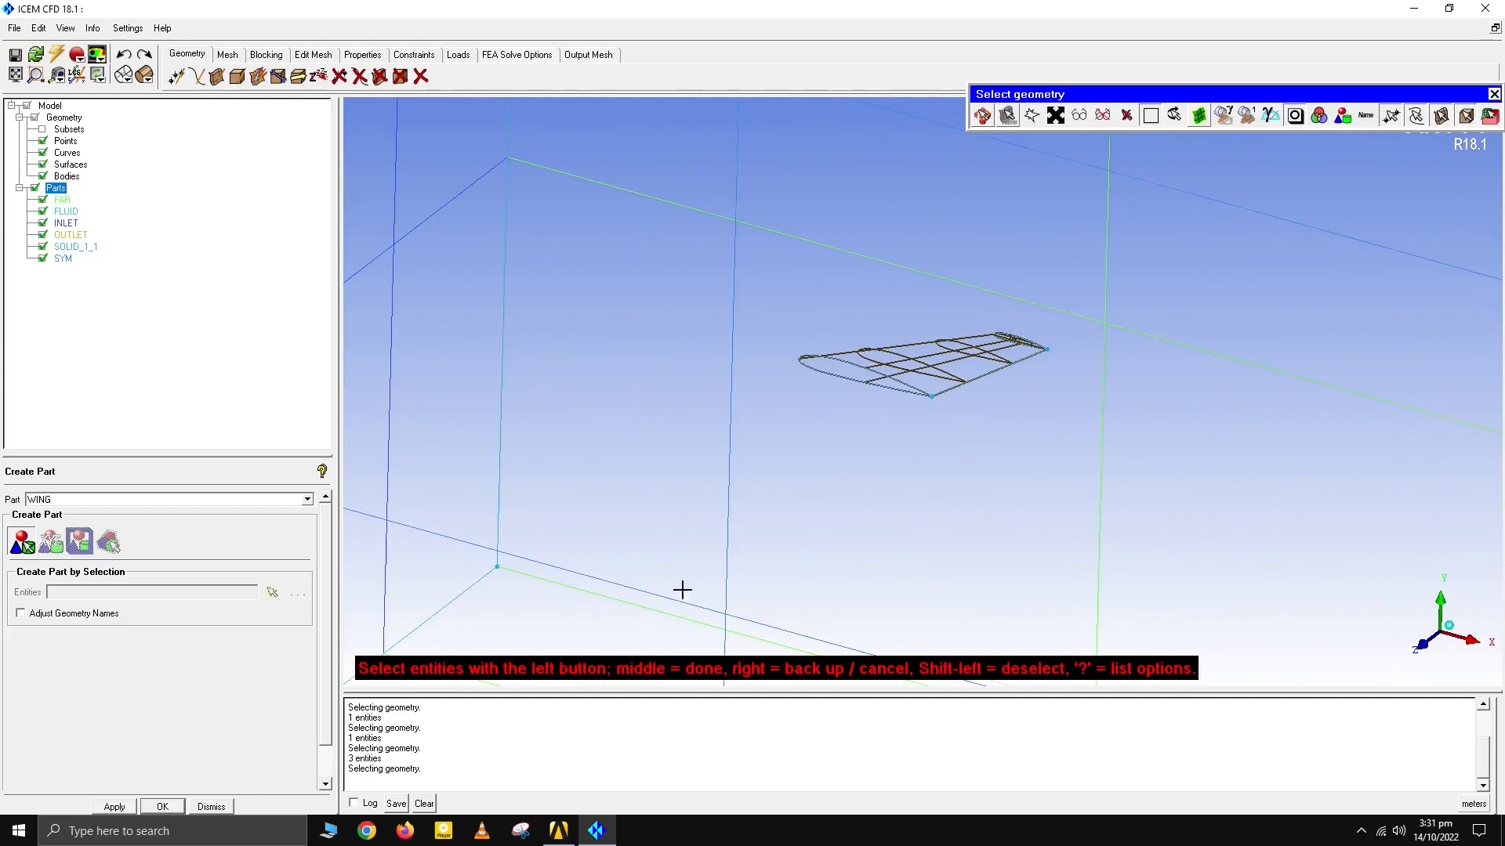
left_click_drag(682, 591, 725, 543, "ctrl")
left_click(122, 808)
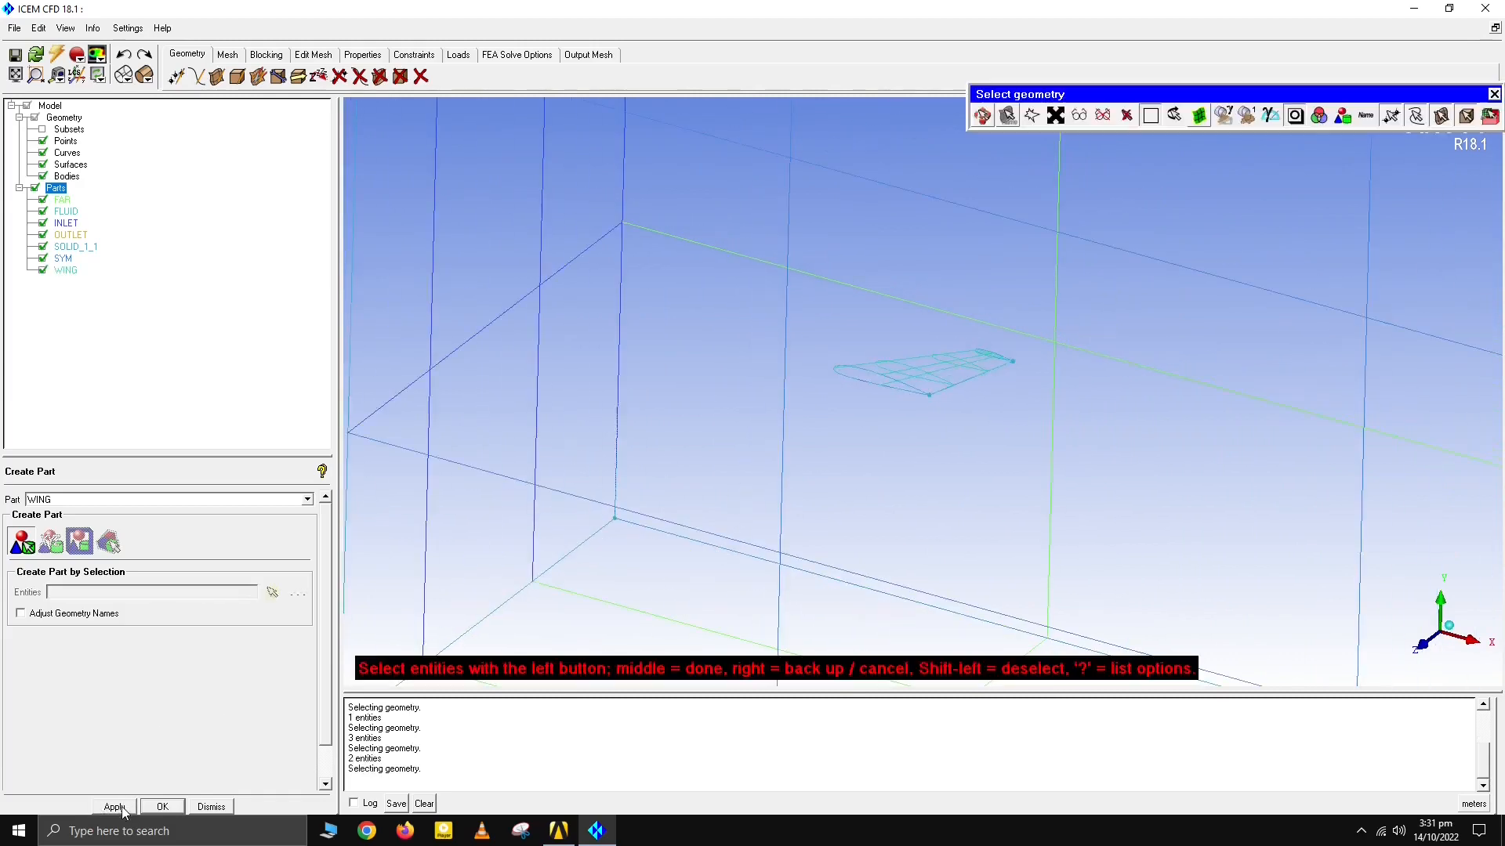
scroll(815, 323, "down", 10)
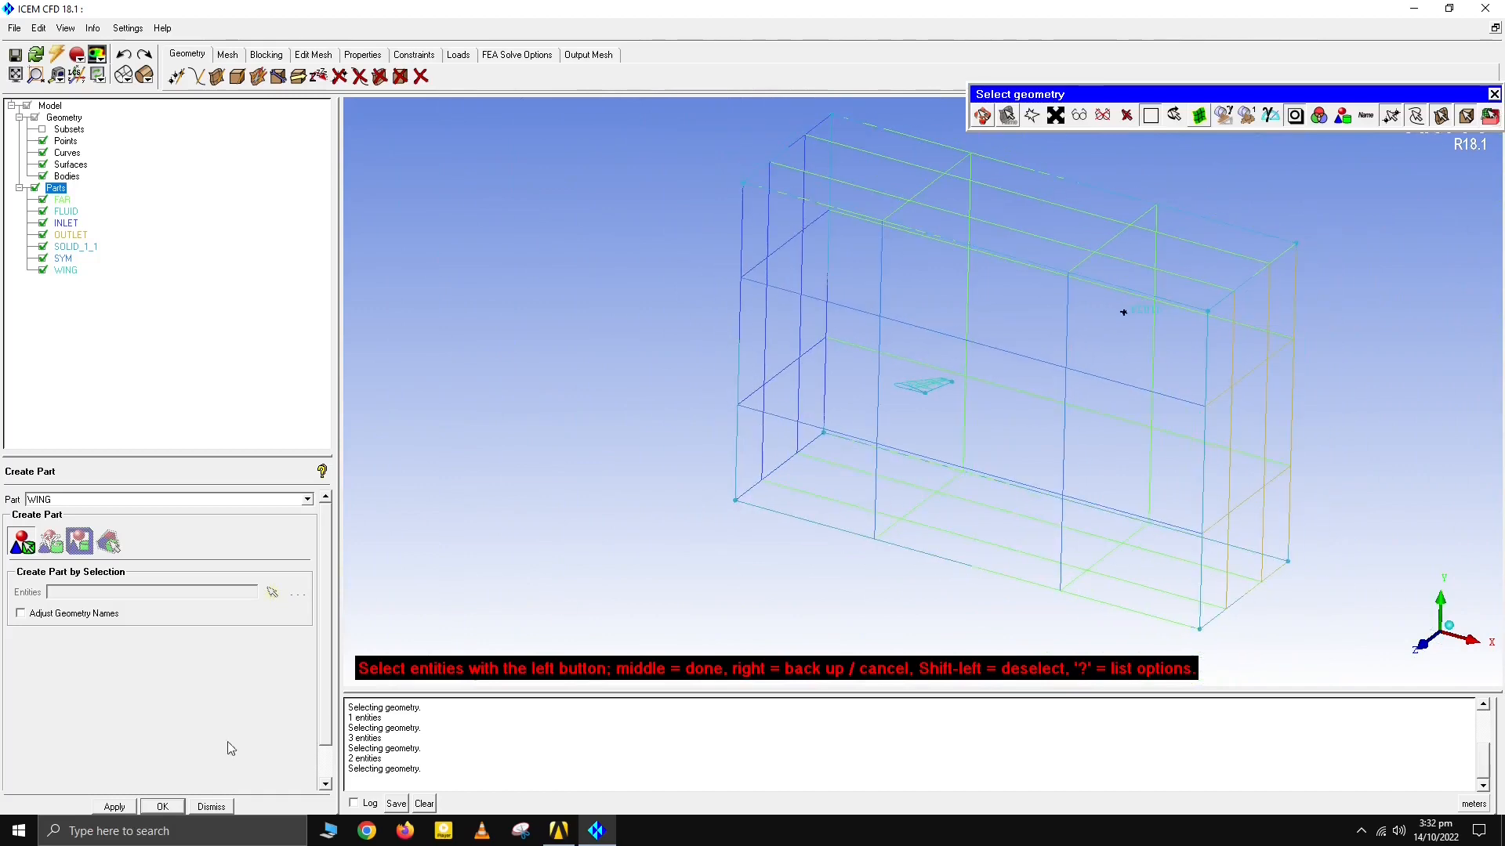
left_click(211, 807)
Step: Initialize a 3D Bounding Box block around the whole geometry in part FLUID
left_click_drag(800, 449, 674, 458)
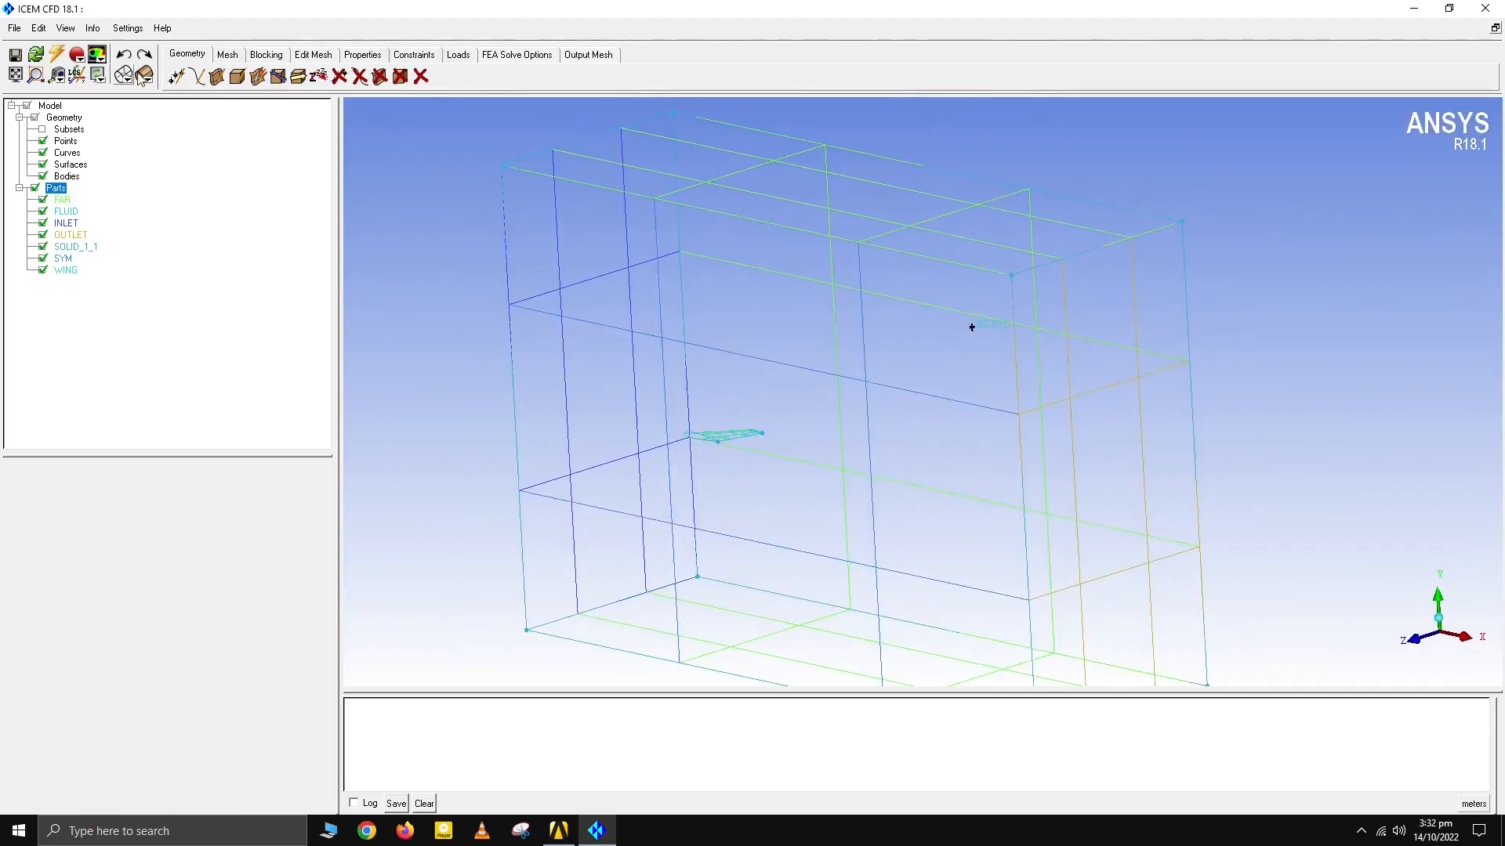
left_click(268, 55)
left_click(177, 77)
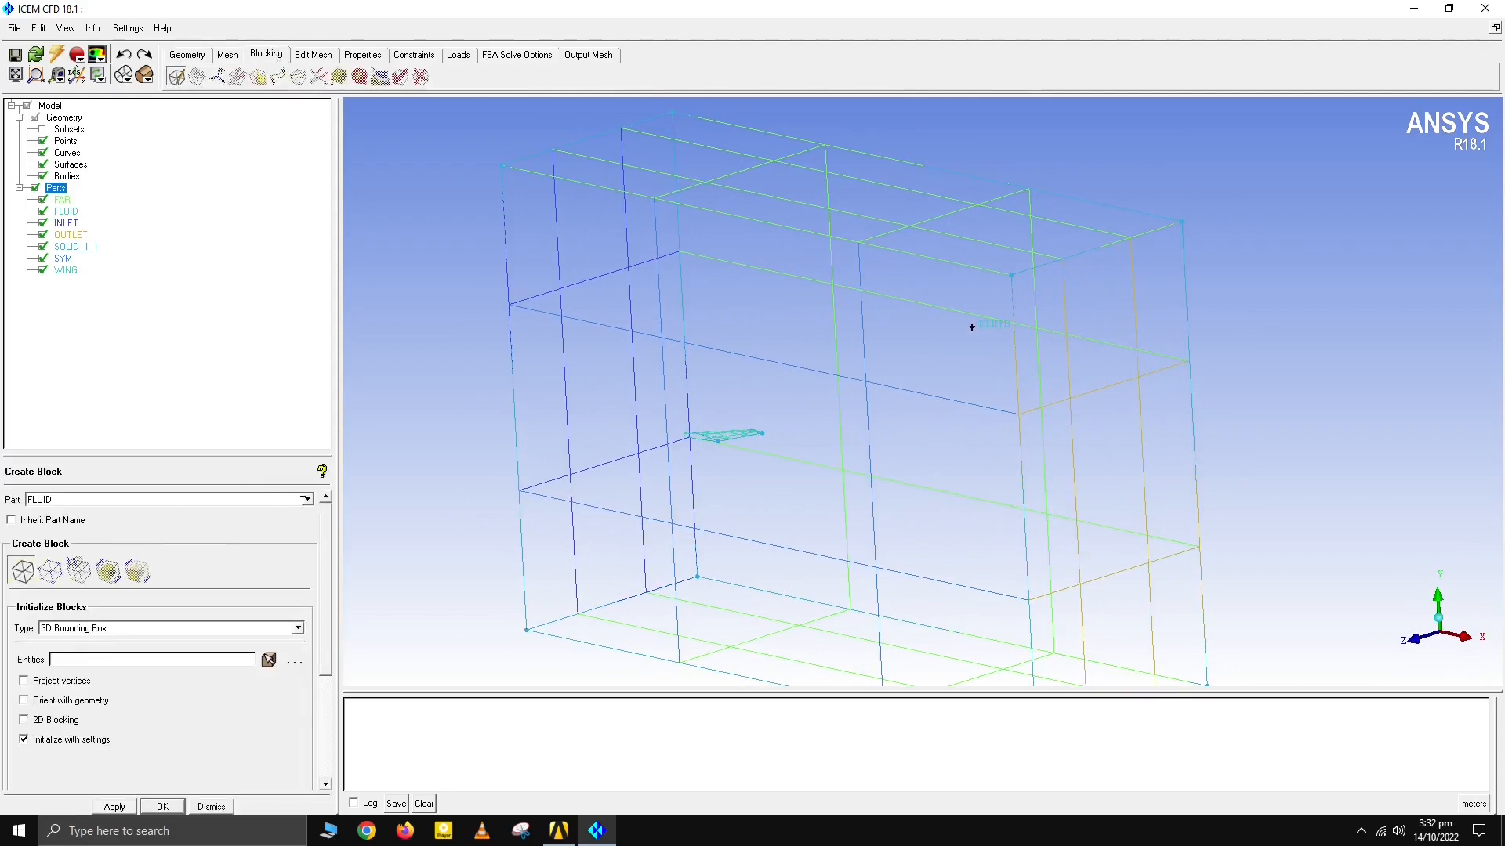
left_click(305, 500)
left_click(36, 515)
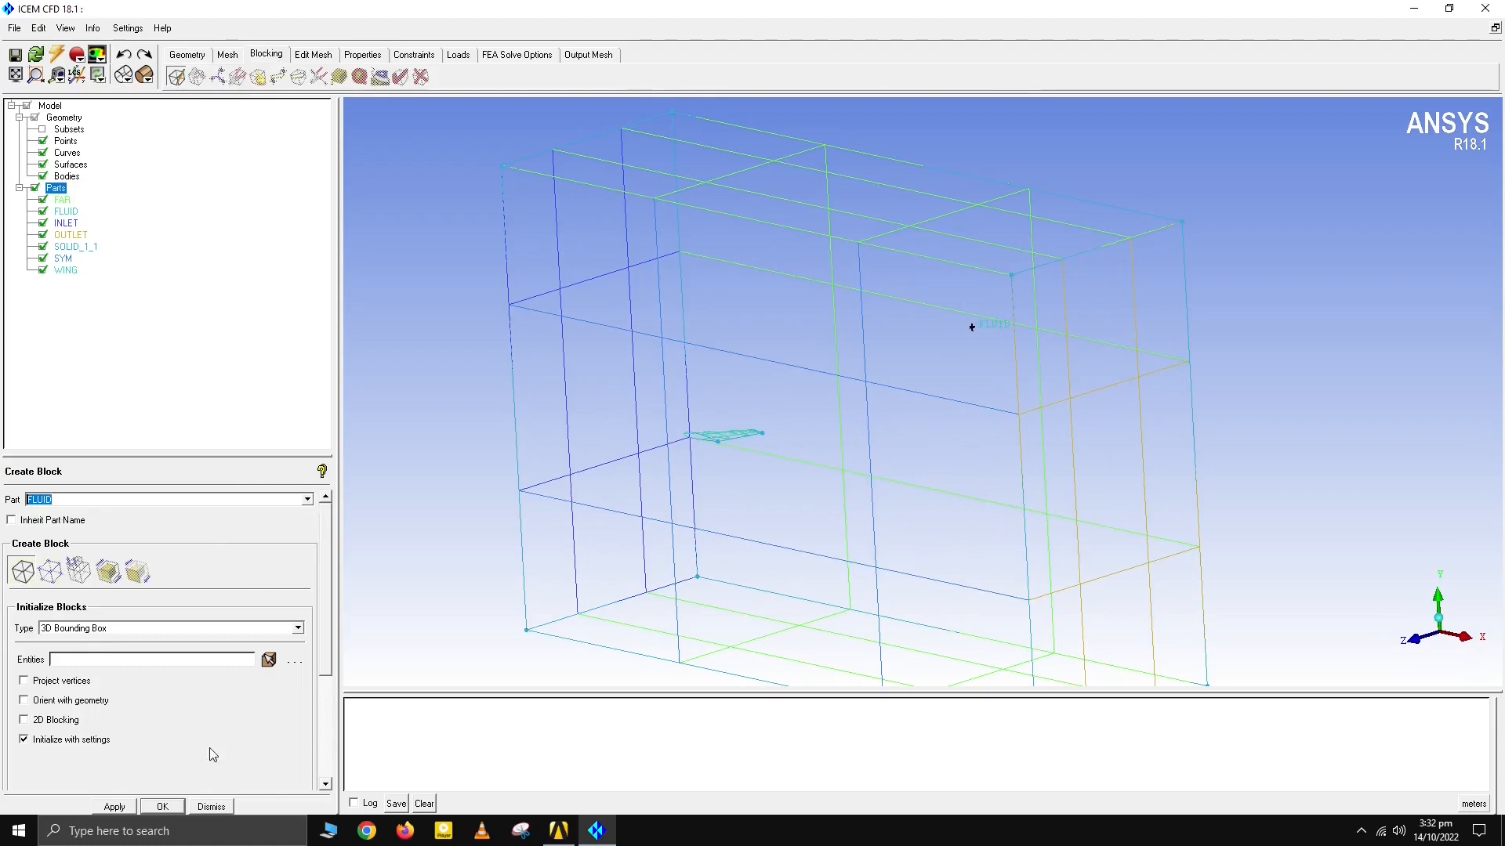
left_click(116, 806)
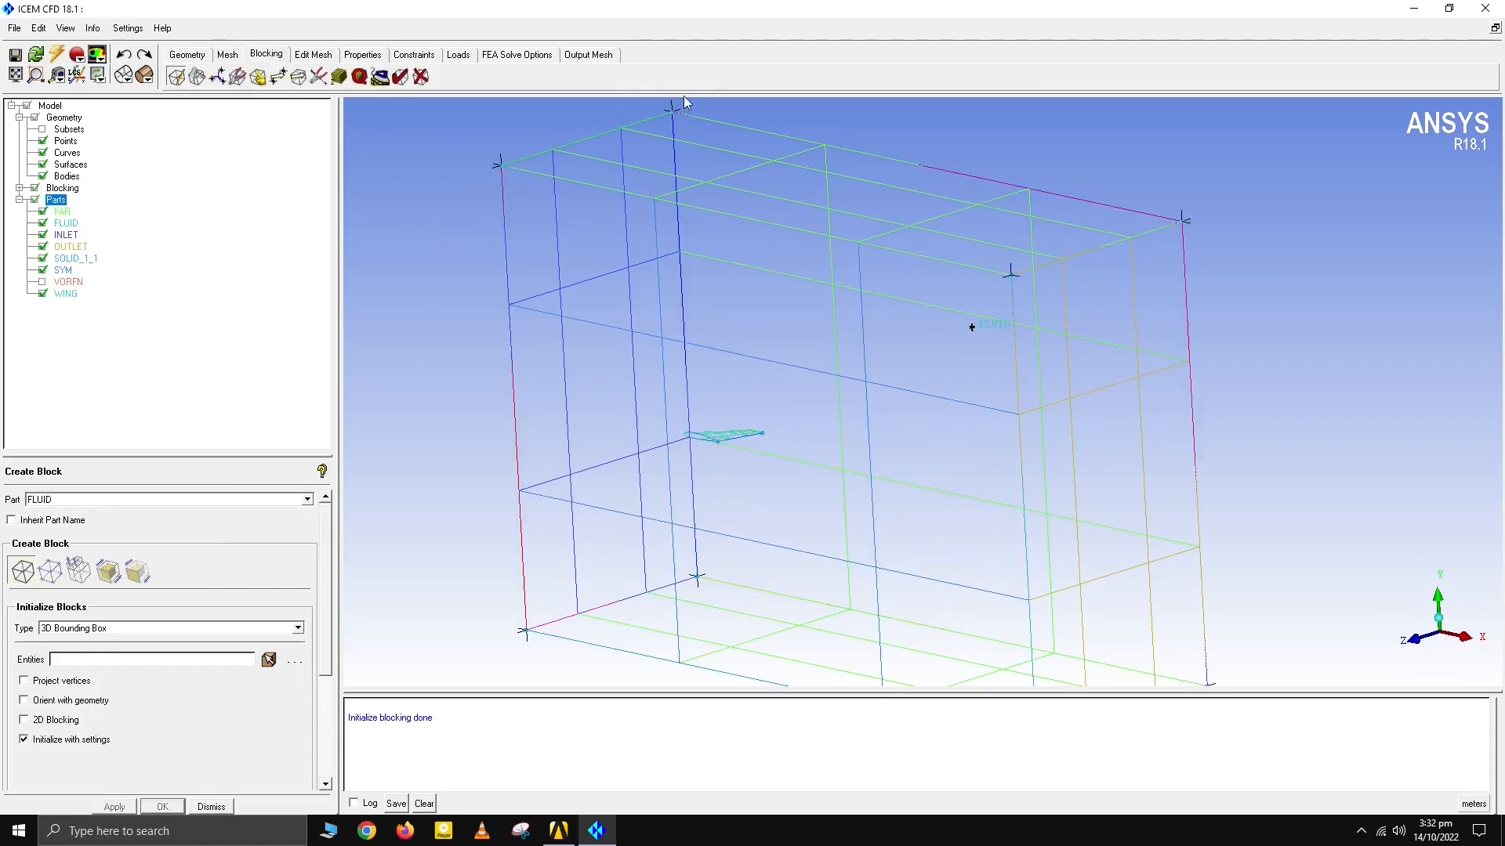
Step: Close block creation and try moving the four upper corner vertices of the bounding block freely
left_click(183, 807)
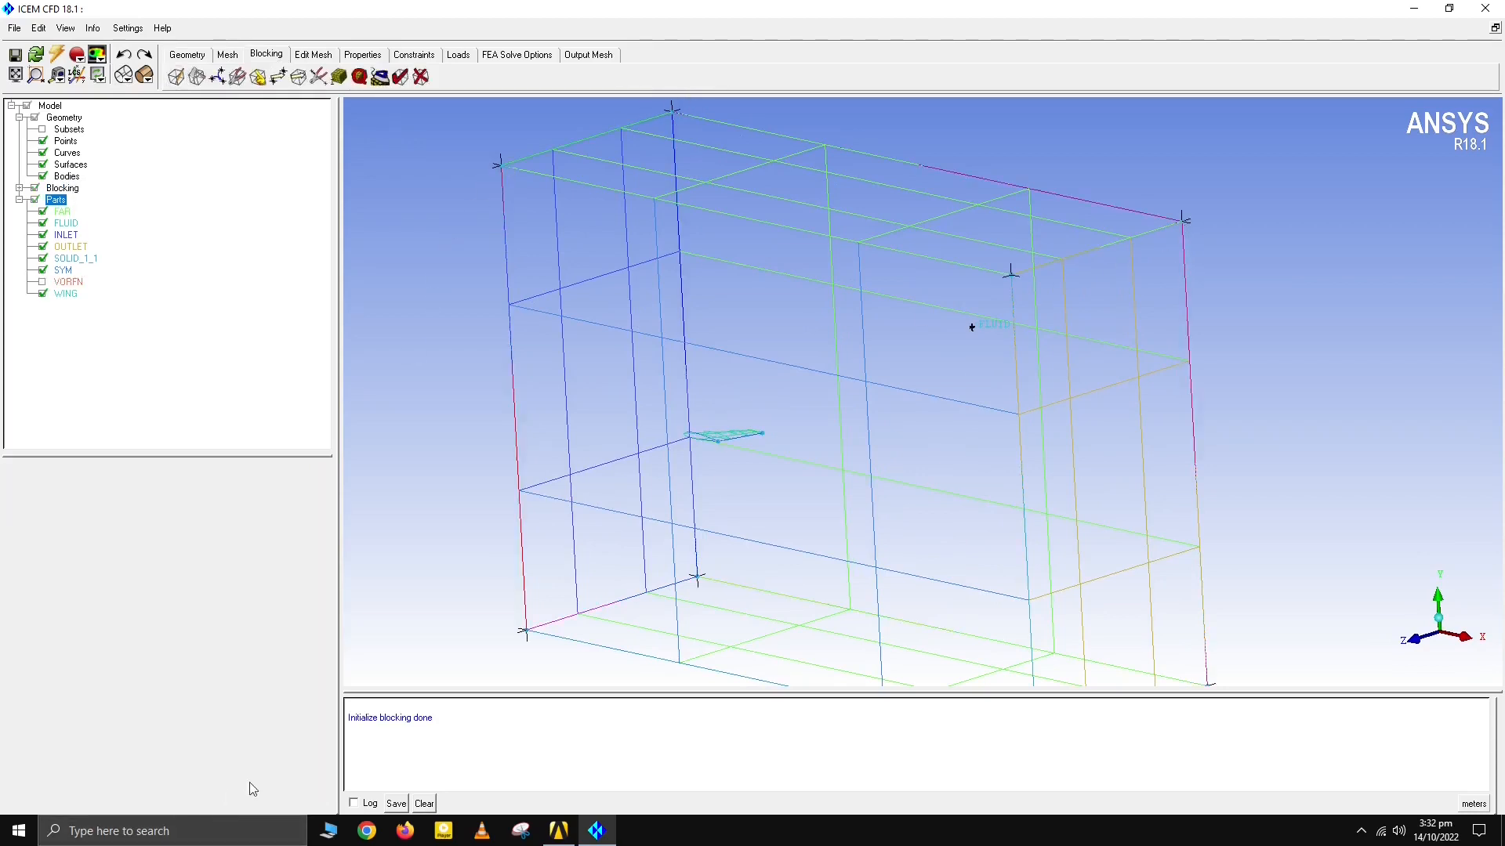
left_click(279, 77)
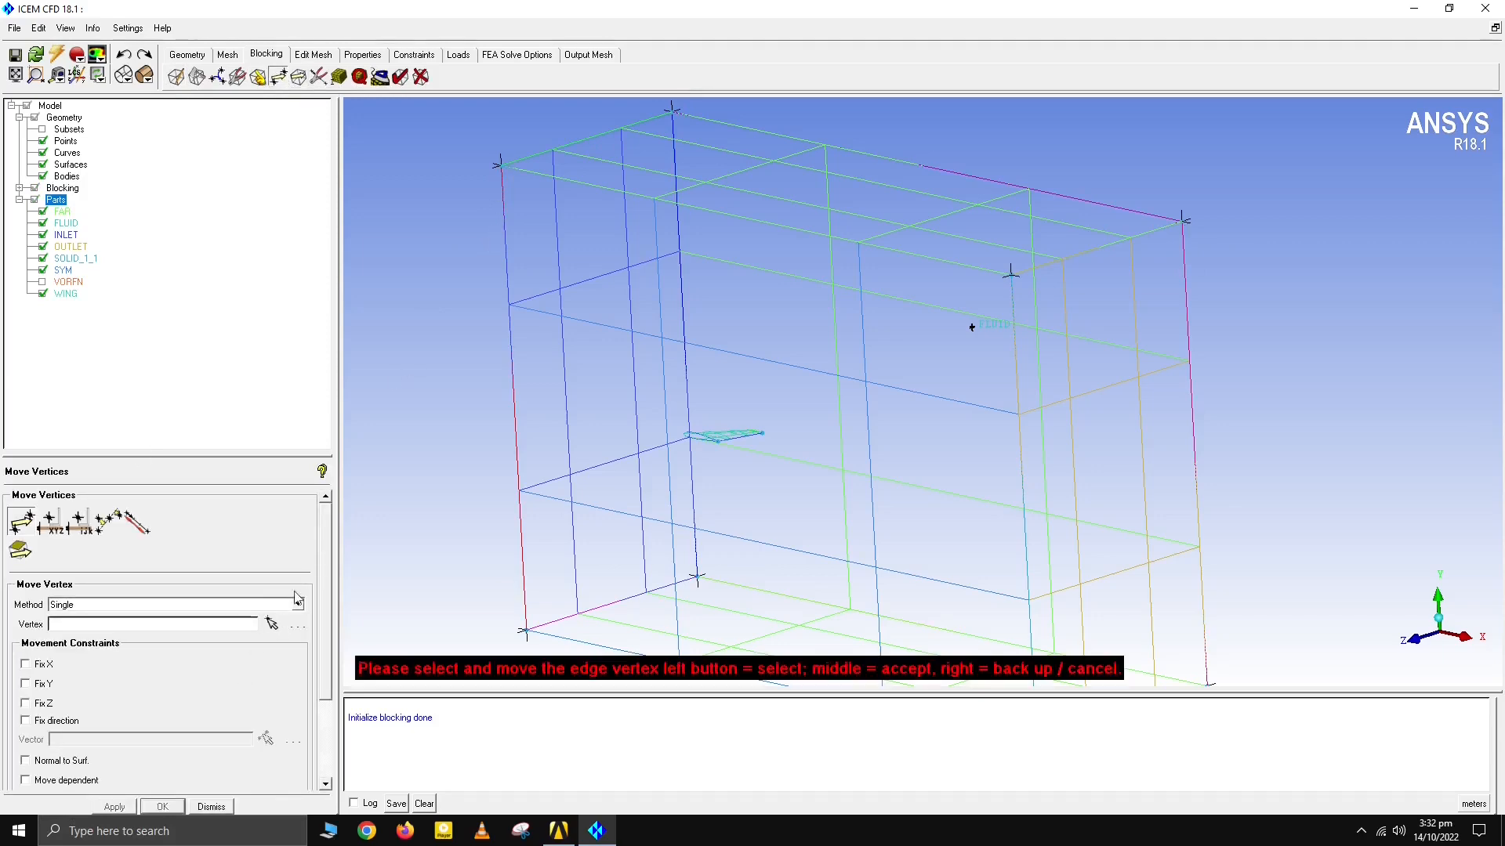
left_click_drag(497, 164, 641, 180)
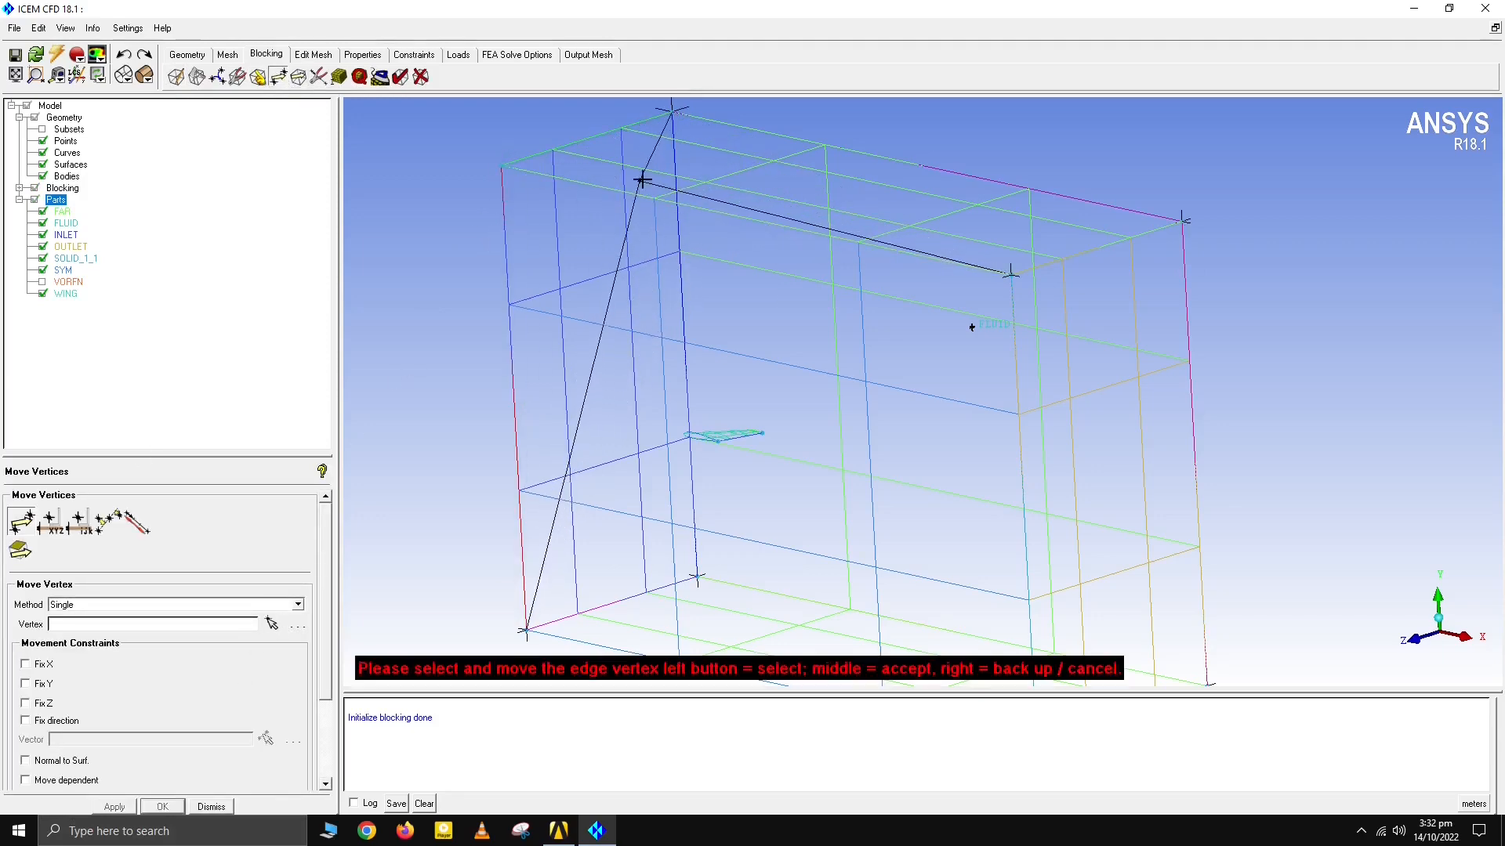
left_click_drag(1010, 279, 998, 244)
left_click_drag(1183, 221, 1084, 217)
left_click_drag(673, 110, 703, 153)
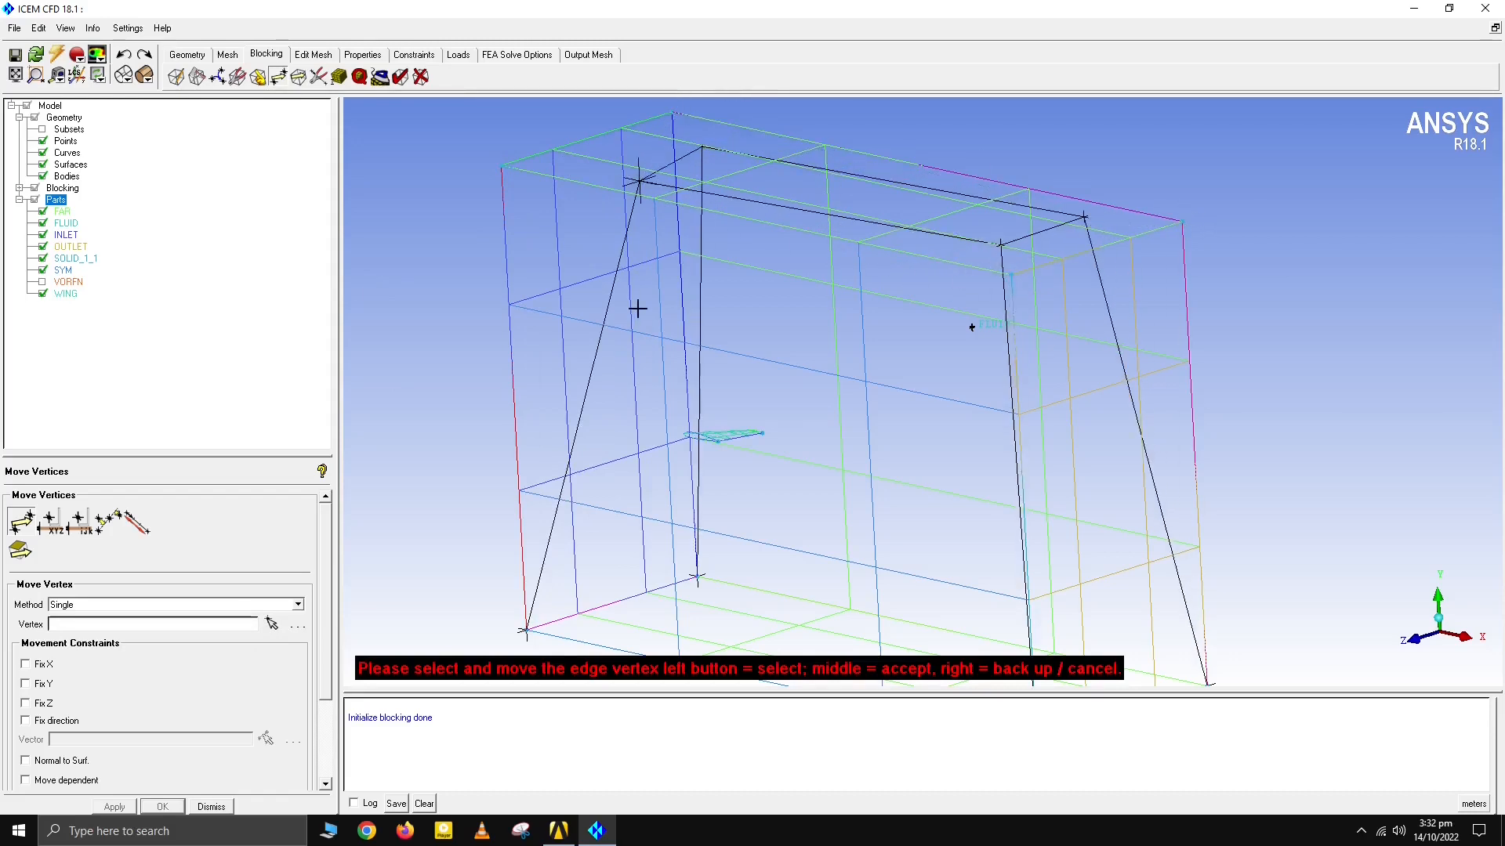
Step: Undo the four vertex moves and leave the Move Vertices command
key("ctrl+z")
key("ctrl+z")
key("ctrl+z")
key("ctrl+z")
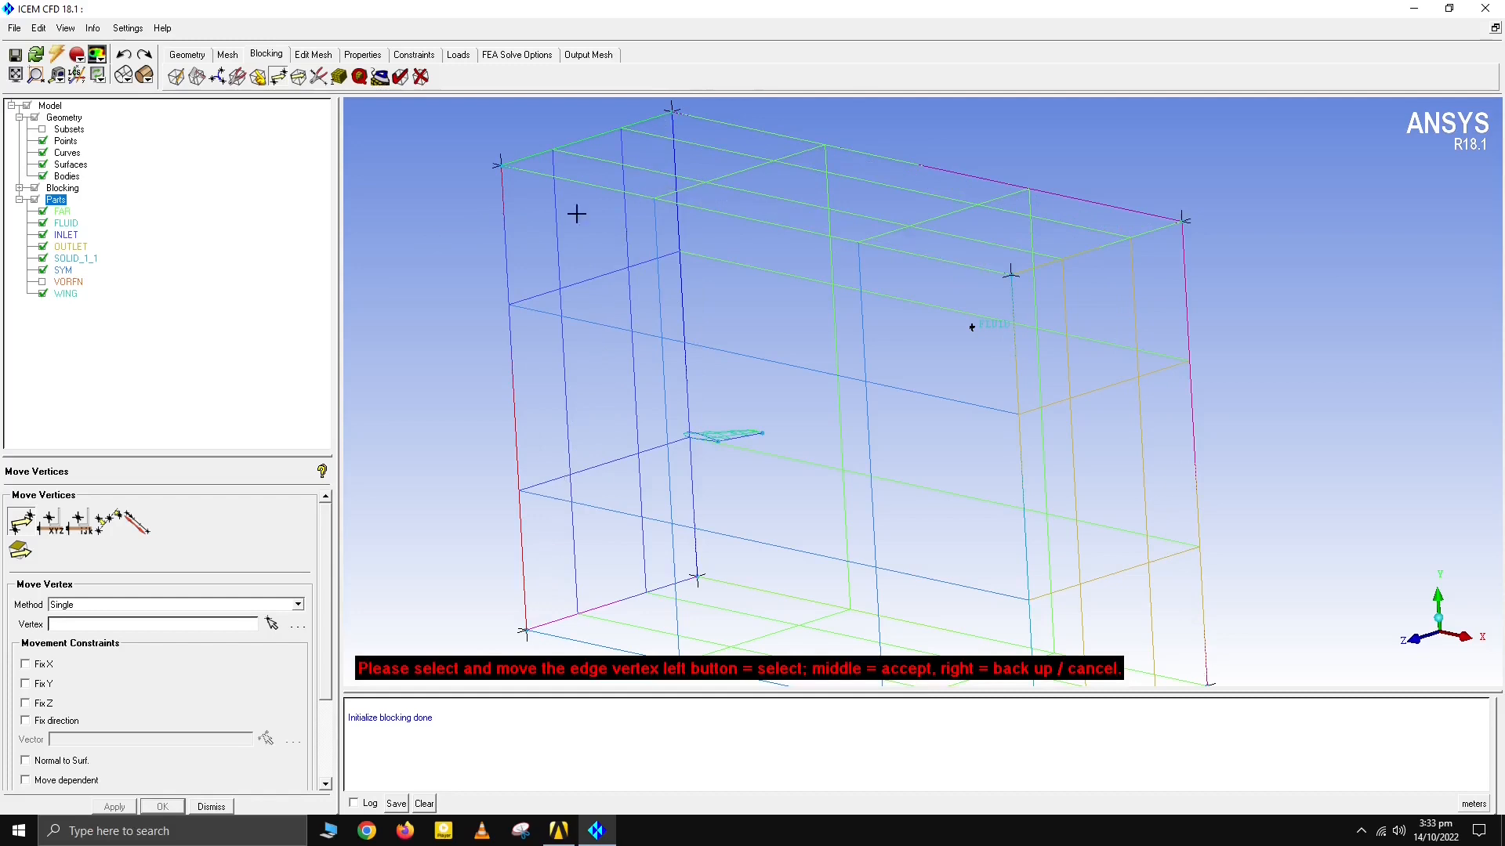
middle_click(463, 284)
left_click(211, 807)
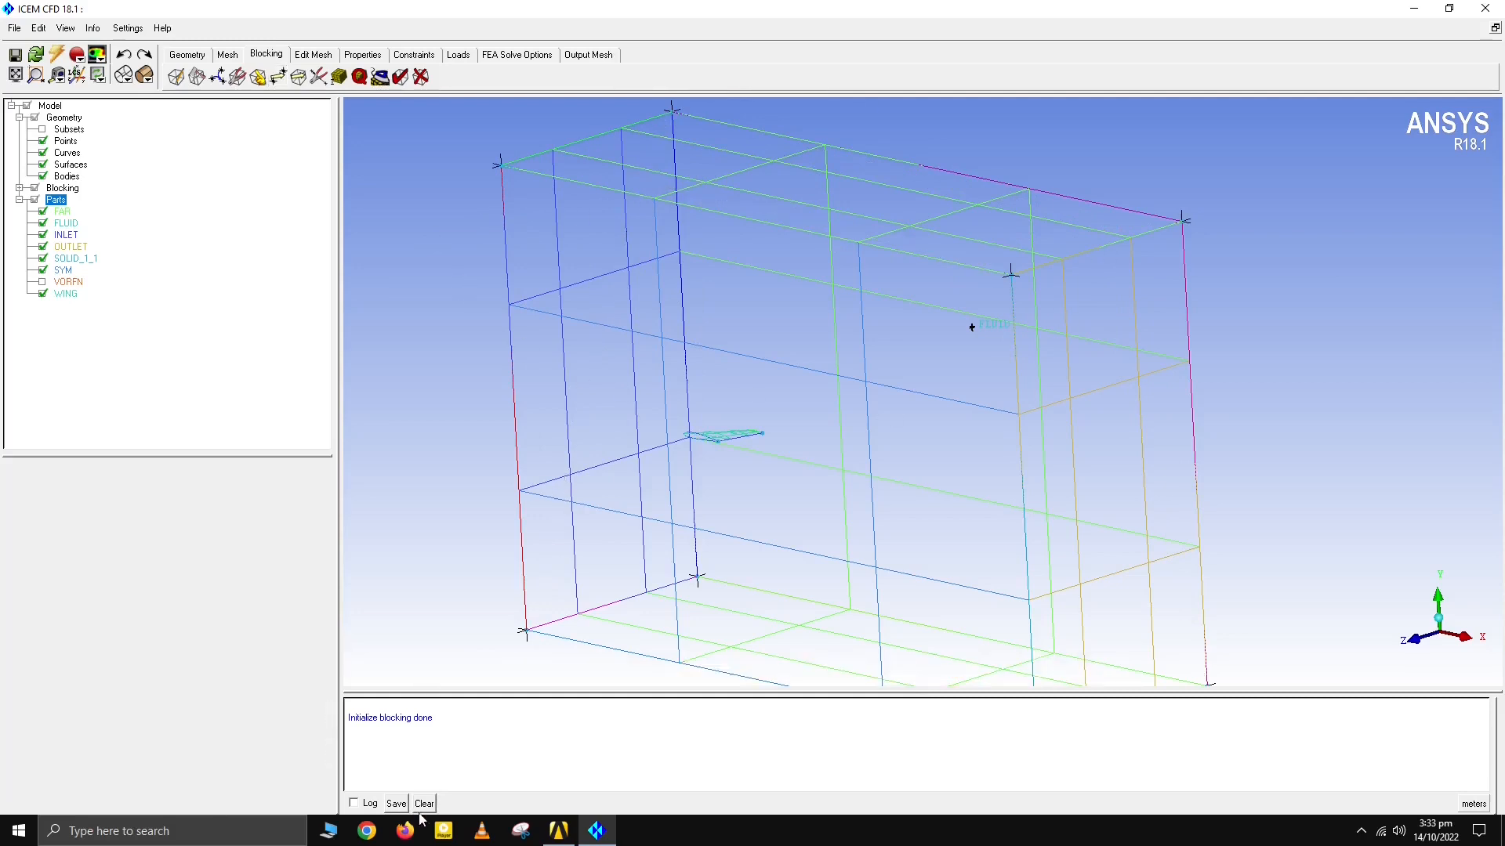
Step: Clear the message log and split the block across the span just beyond the wing tip, with a split value of about 0.68
left_click(424, 803)
left_click_drag(580, 454, 647, 449)
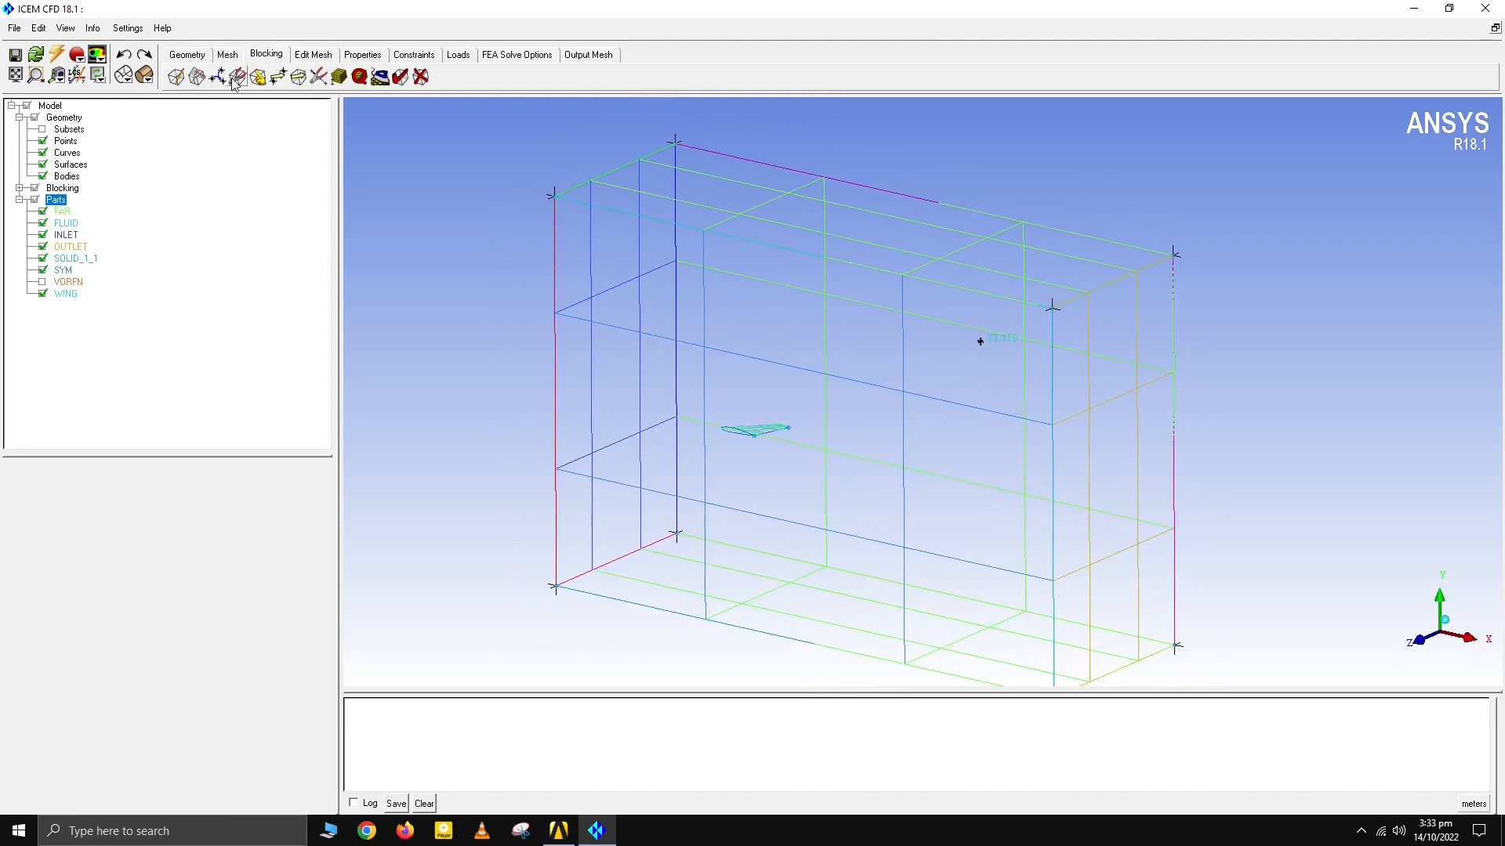
left_click(196, 76)
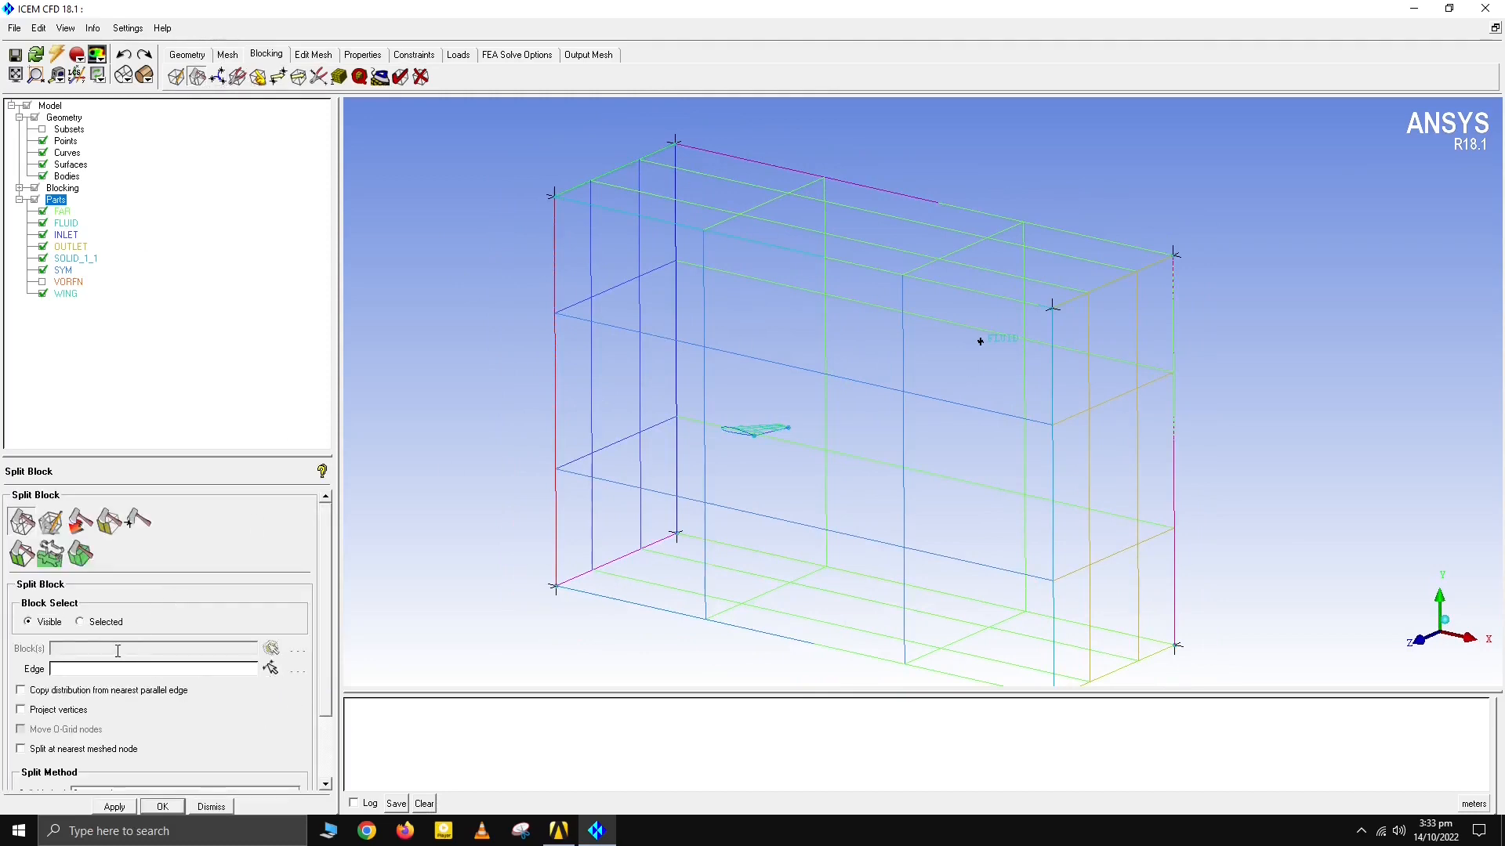
left_click(270, 668)
scroll(557, 162, "up", 1)
left_click(524, 149)
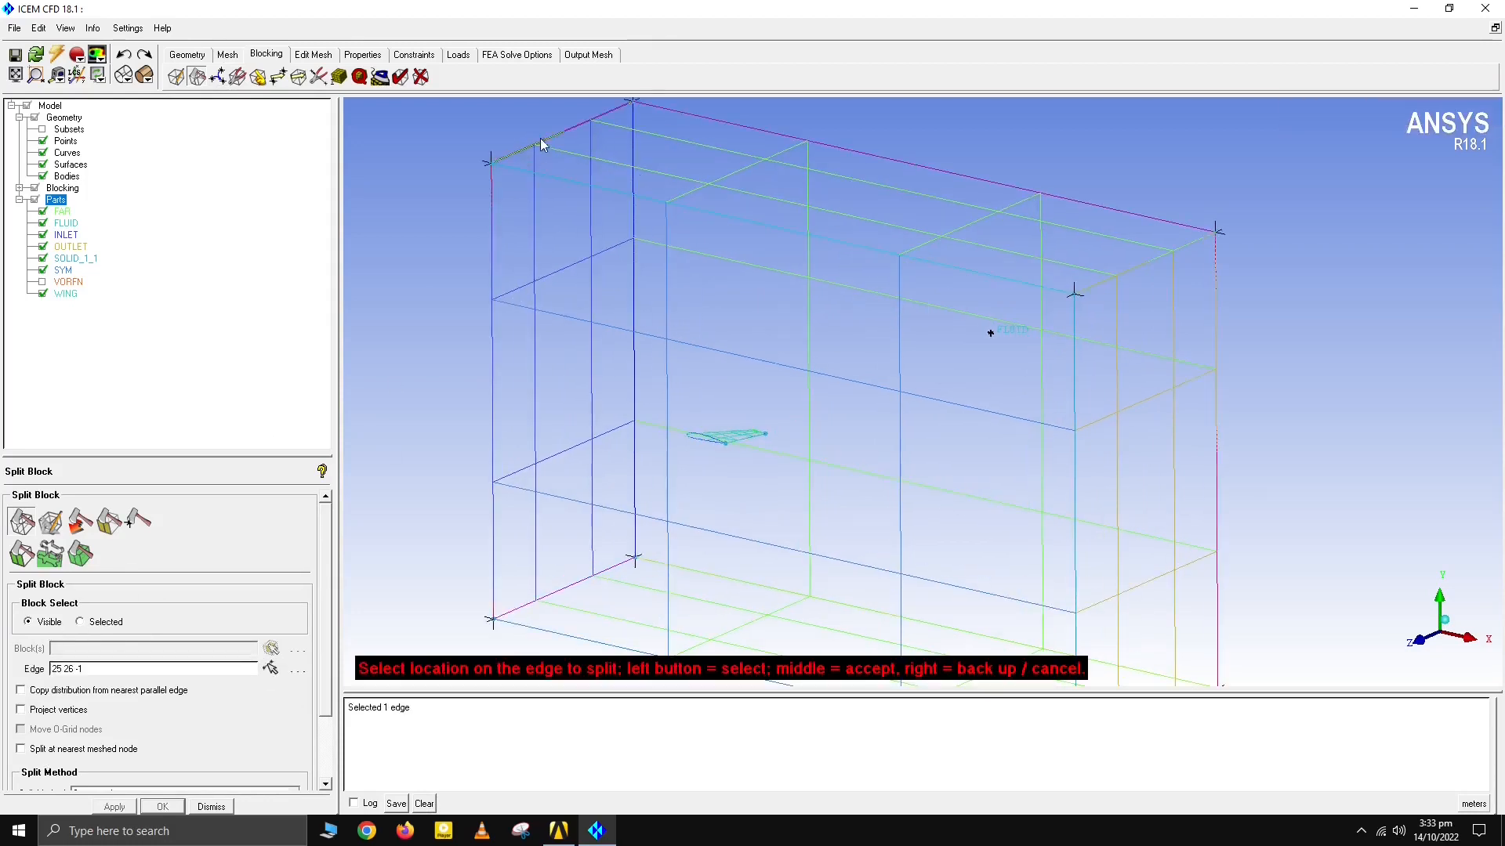
left_click(538, 144)
middle_click(1177, 452)
left_click_drag(1177, 451, 877, 397)
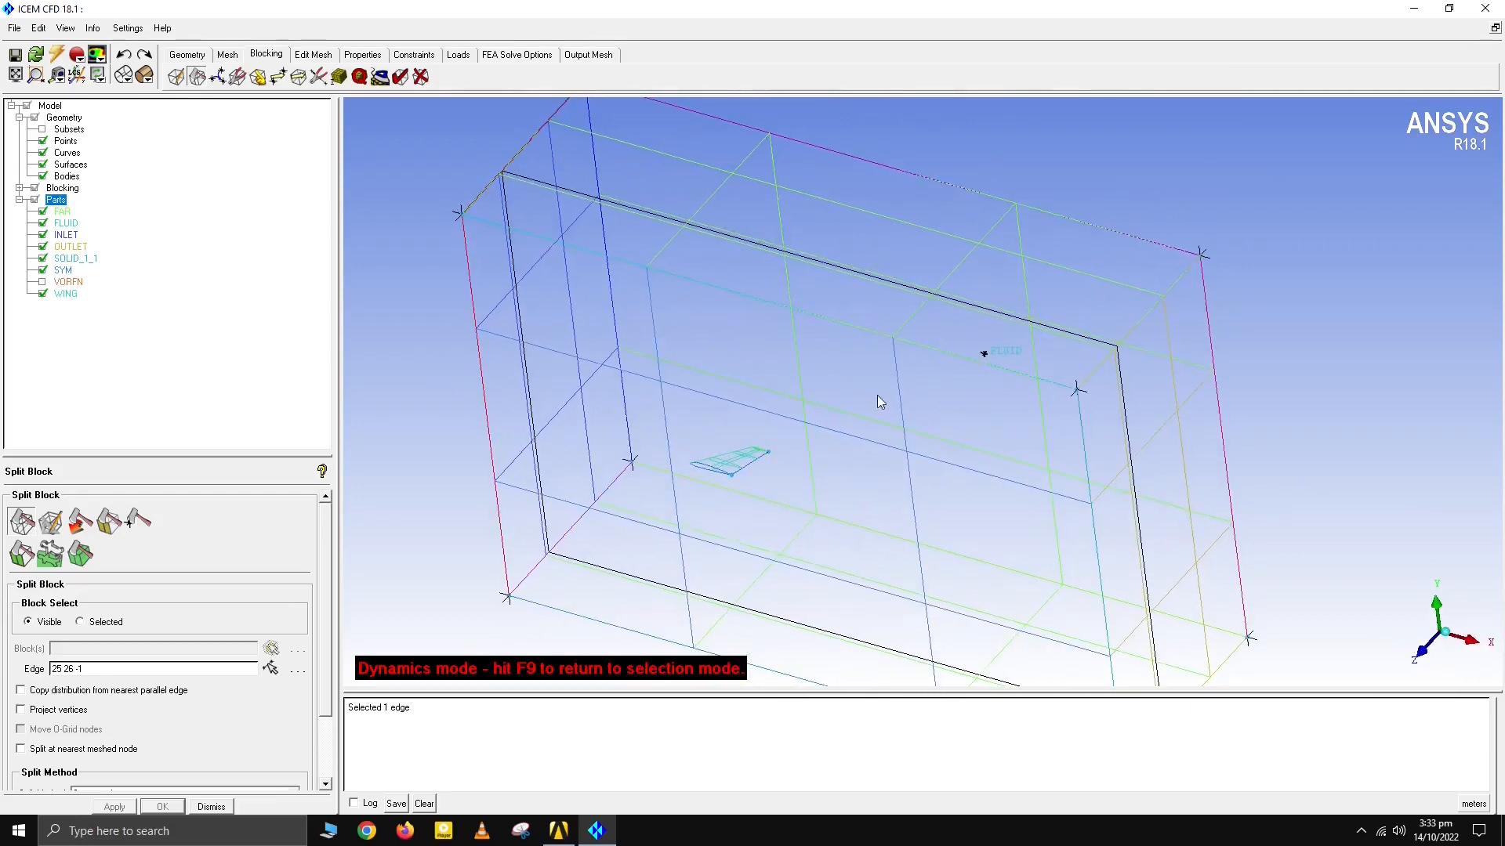
middle_click(866, 402)
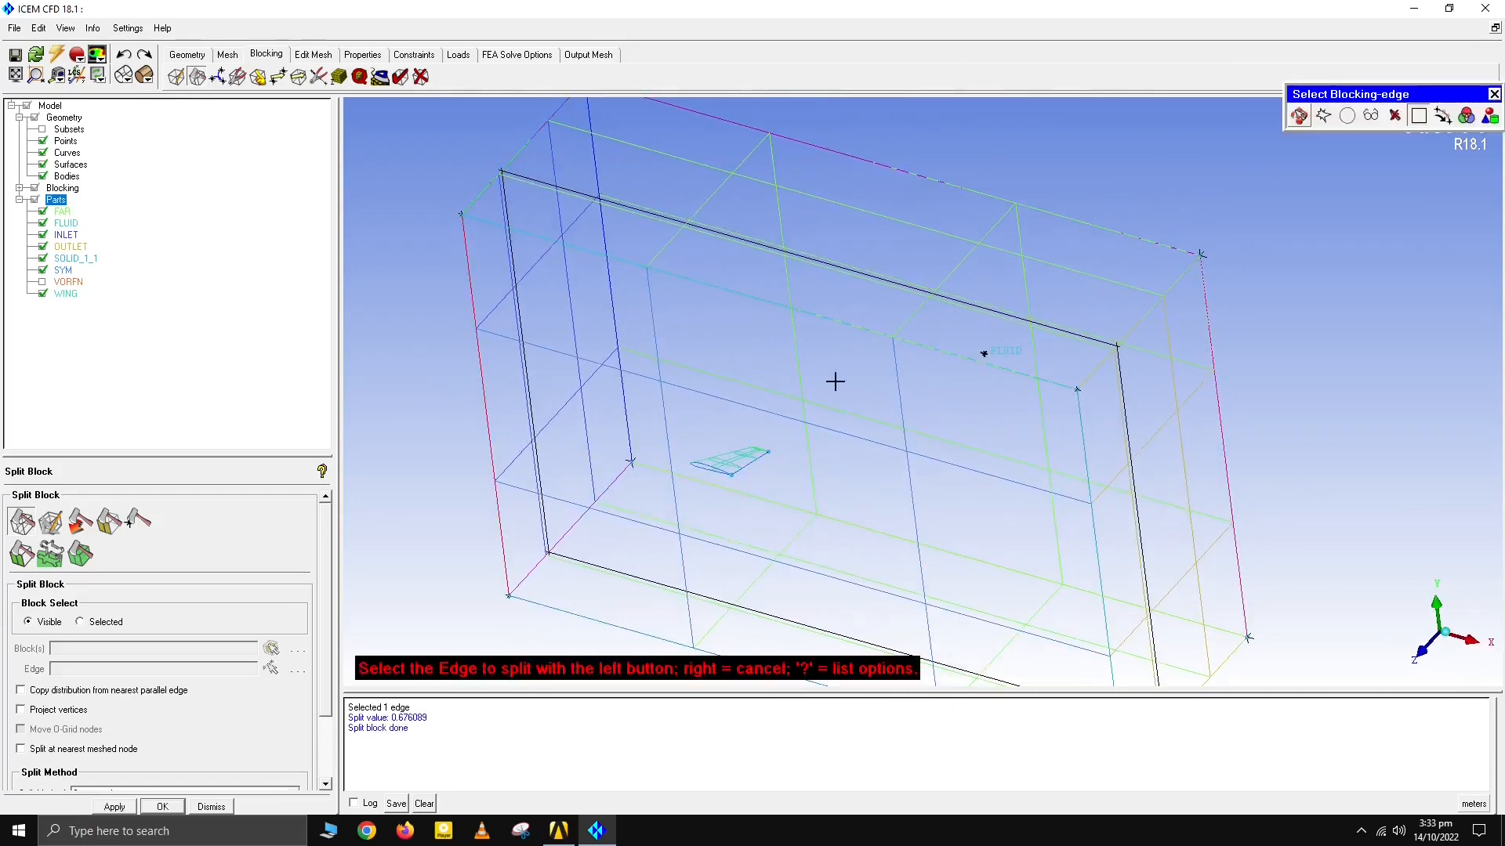
Step: Split the blocks across the flow direction behind the wing's trailing edge, with a split value of about 0.47
left_click(832, 321)
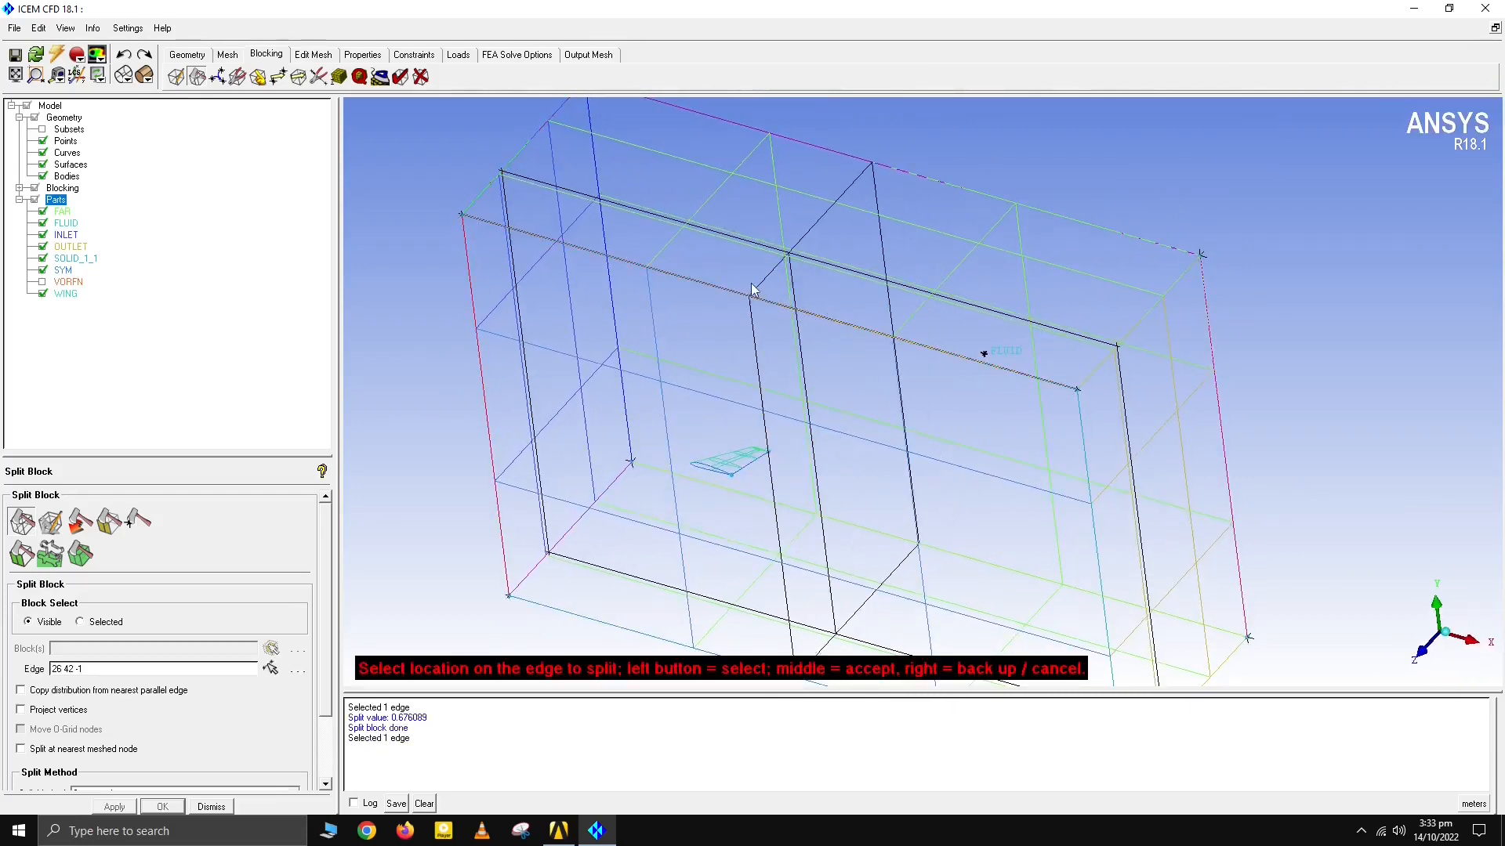
key("F9")
left_click_drag(759, 285, 923, 358)
key("F9")
key("F9")
key("F9")
Step: Split the upstream blocks ahead of the wing's leading edge, with a split value of about 0.59
left_click(722, 301)
left_click(713, 302)
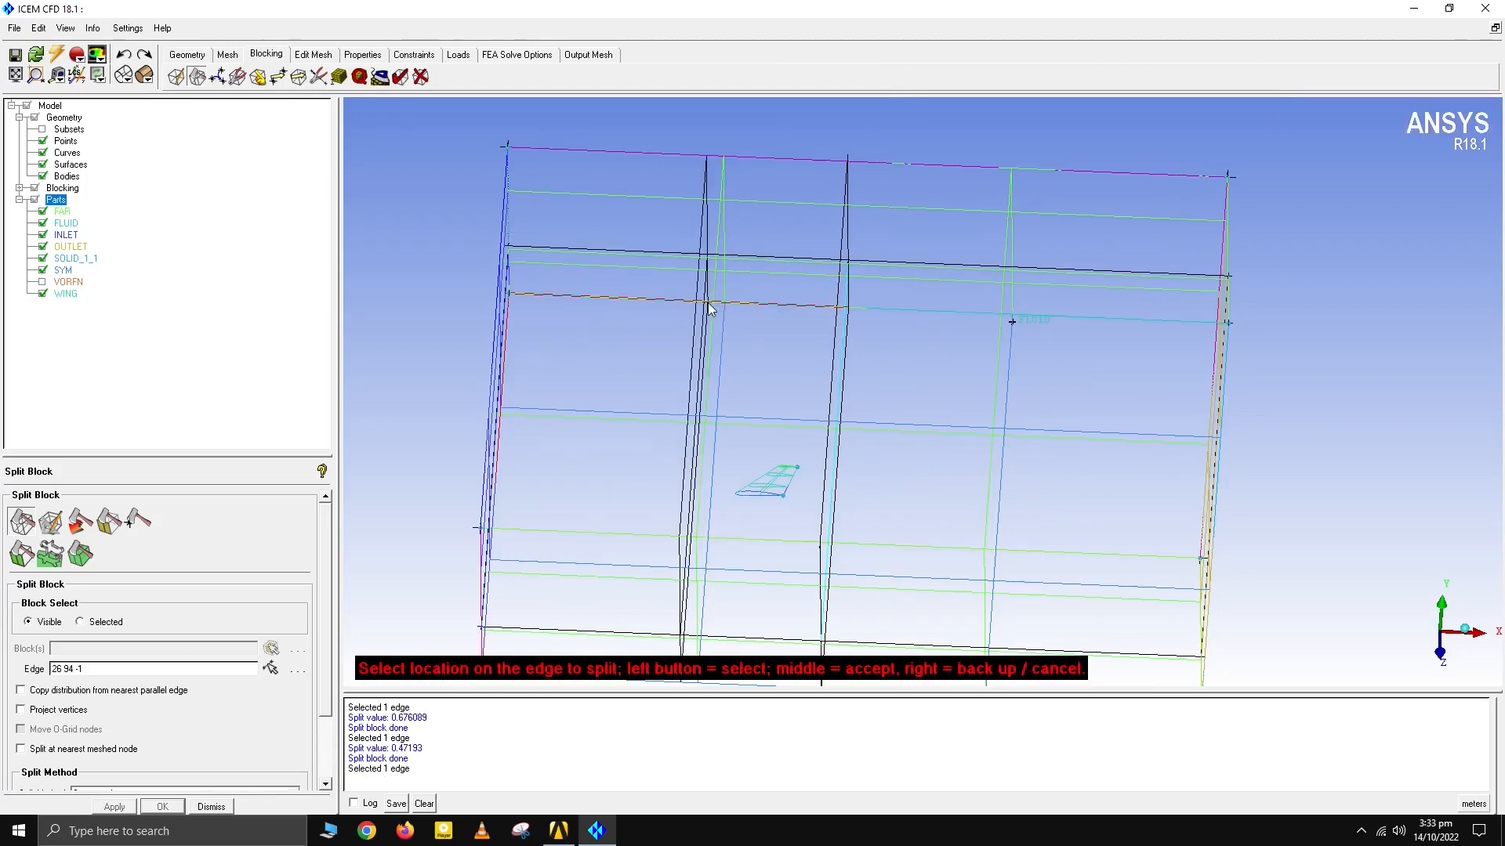
key("F9")
left_click_drag(729, 300, 727, 267)
key("F9")
key("F9")
left_click_drag(791, 353, 823, 396)
key("F9")
left_click(865, 420)
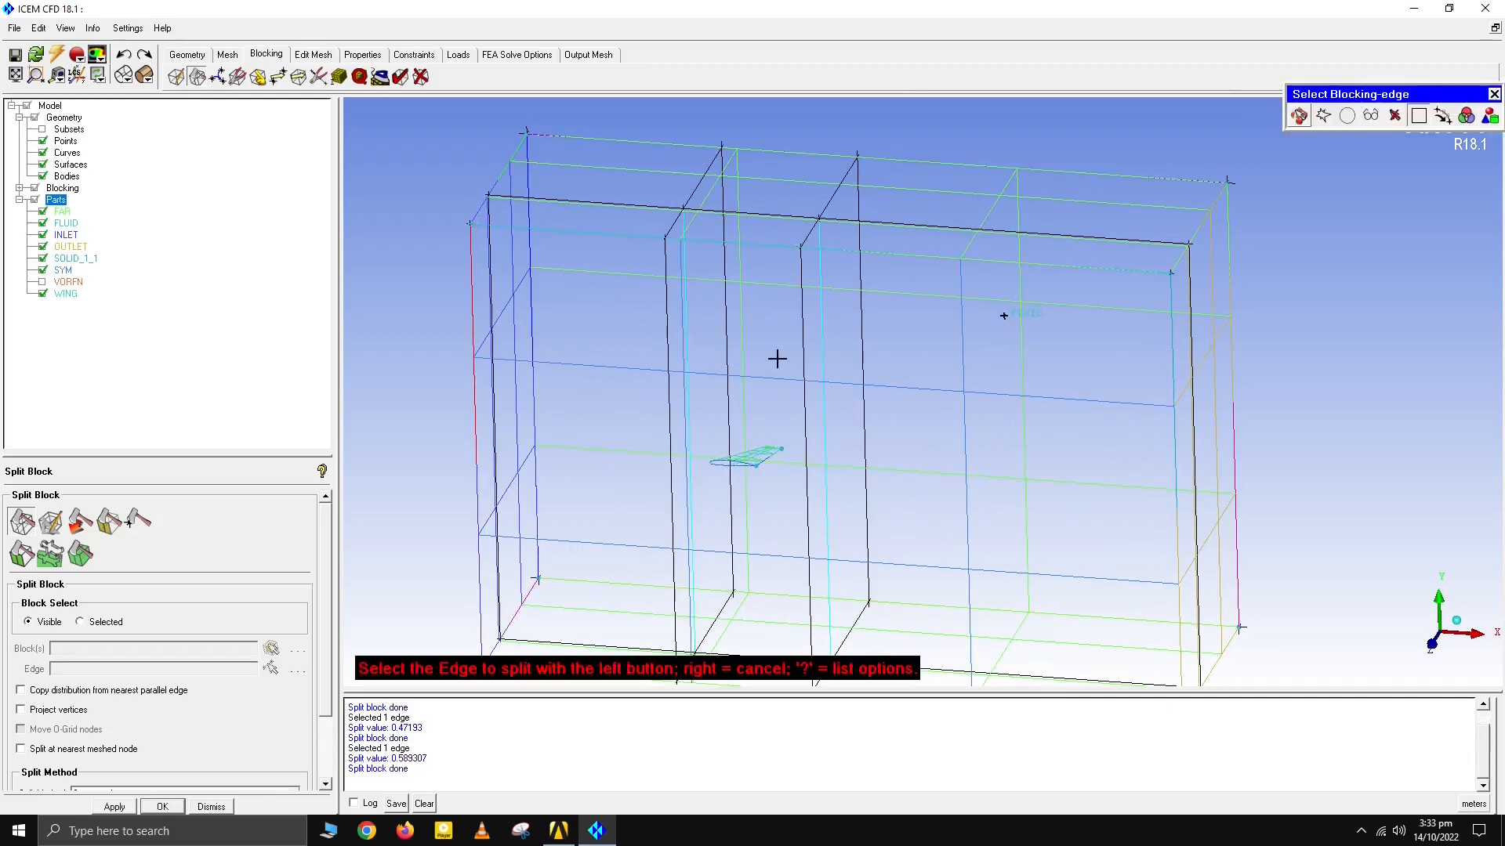
Step: Split the blocks horizontally above the wing along a vertical edge, with a split value of about 0.61
left_click(552, 456)
key("F9")
left_click_drag(862, 376, 923, 526)
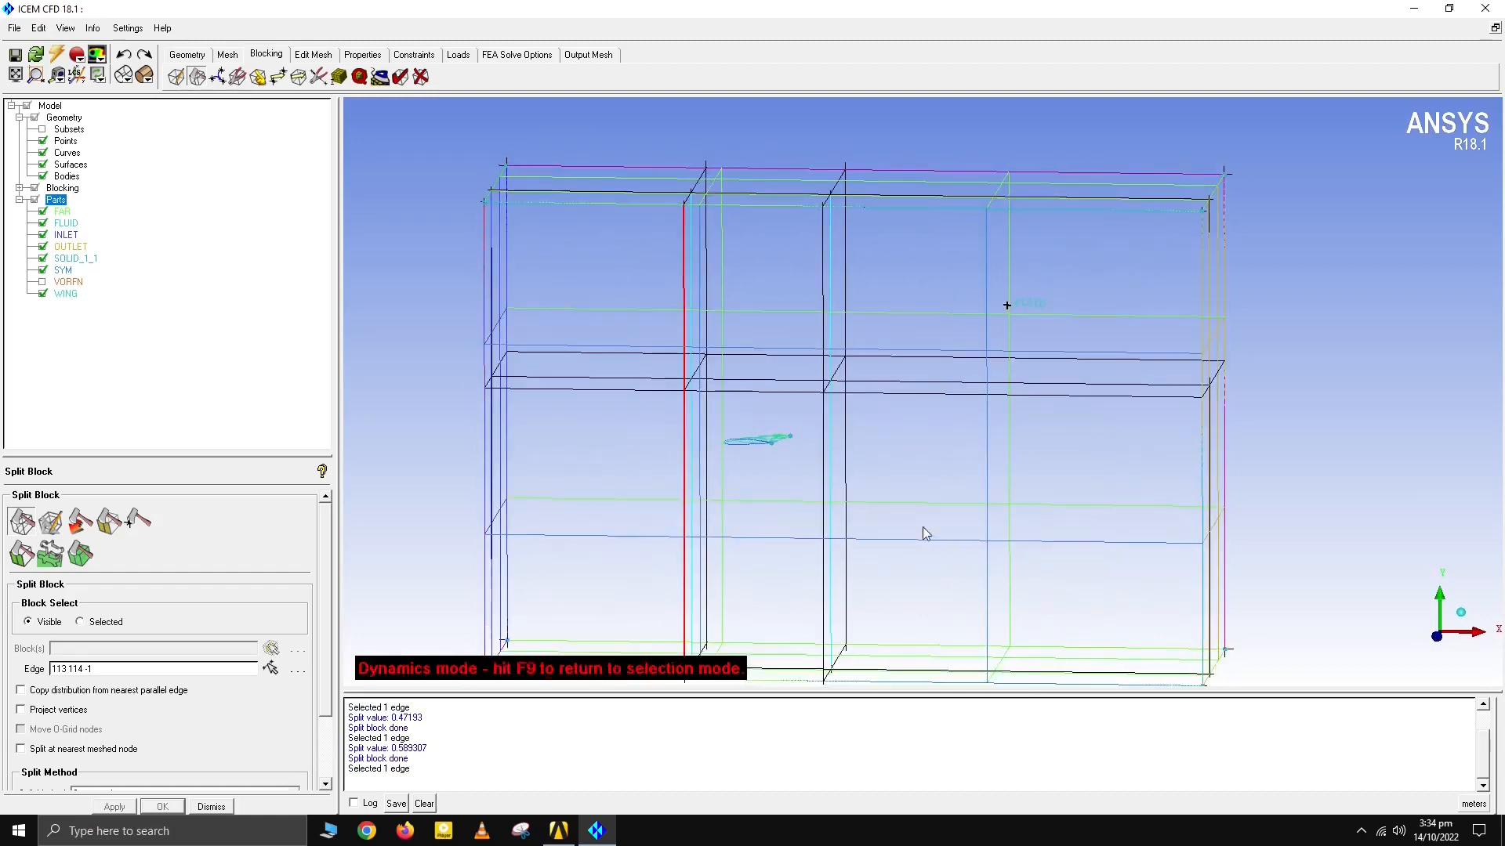
key("F9")
Step: Split the lower blocks horizontally beneath the wing, with a split value of about 0.67, and finish splitting
left_click(709, 473)
left_click(717, 473)
key("F9")
left_click_drag(719, 473, 910, 478)
key("F9")
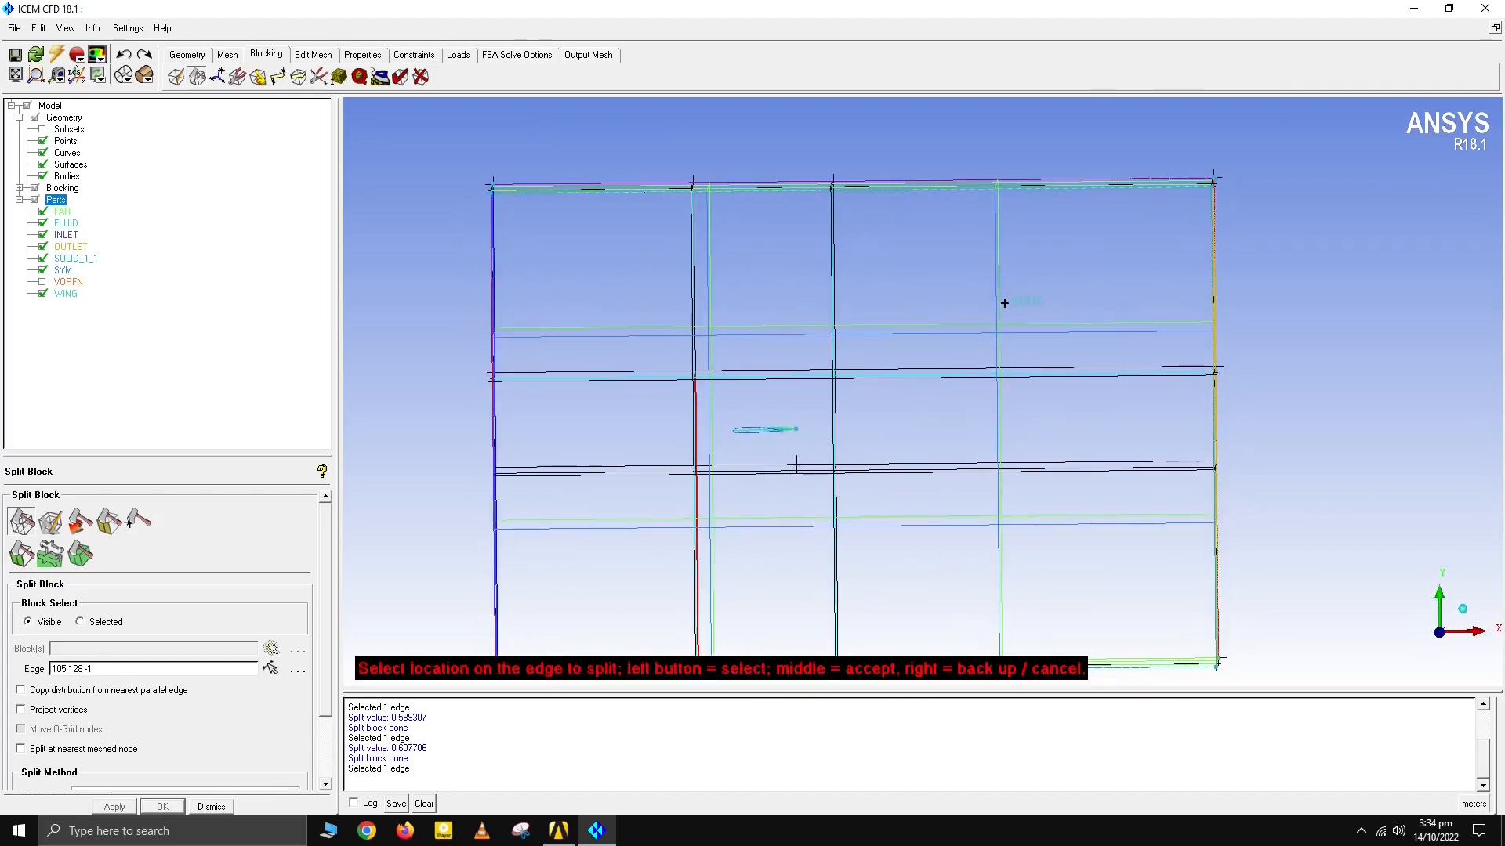
left_click(951, 520)
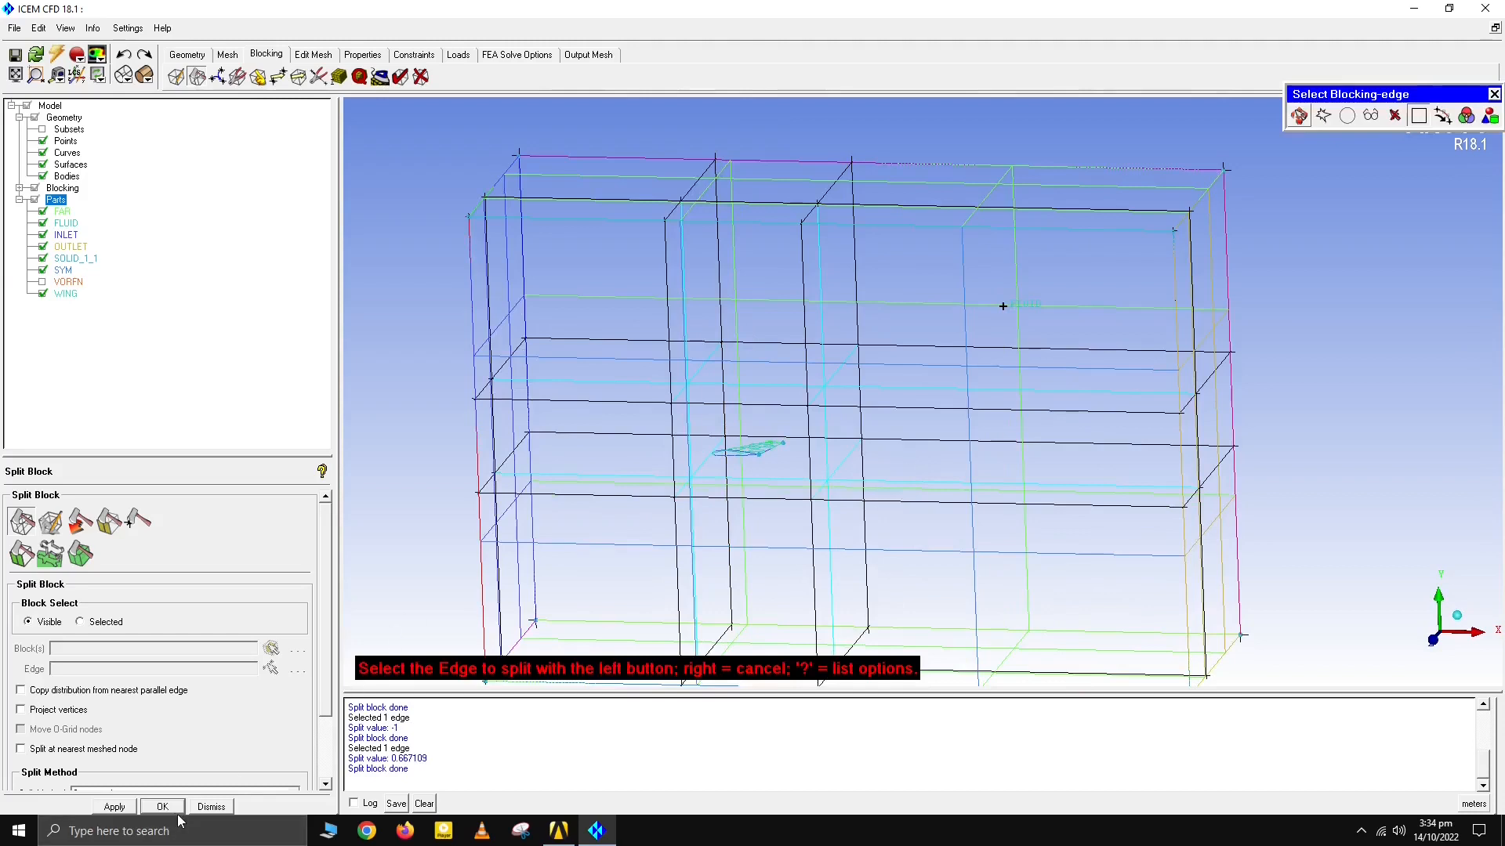
left_click(211, 807)
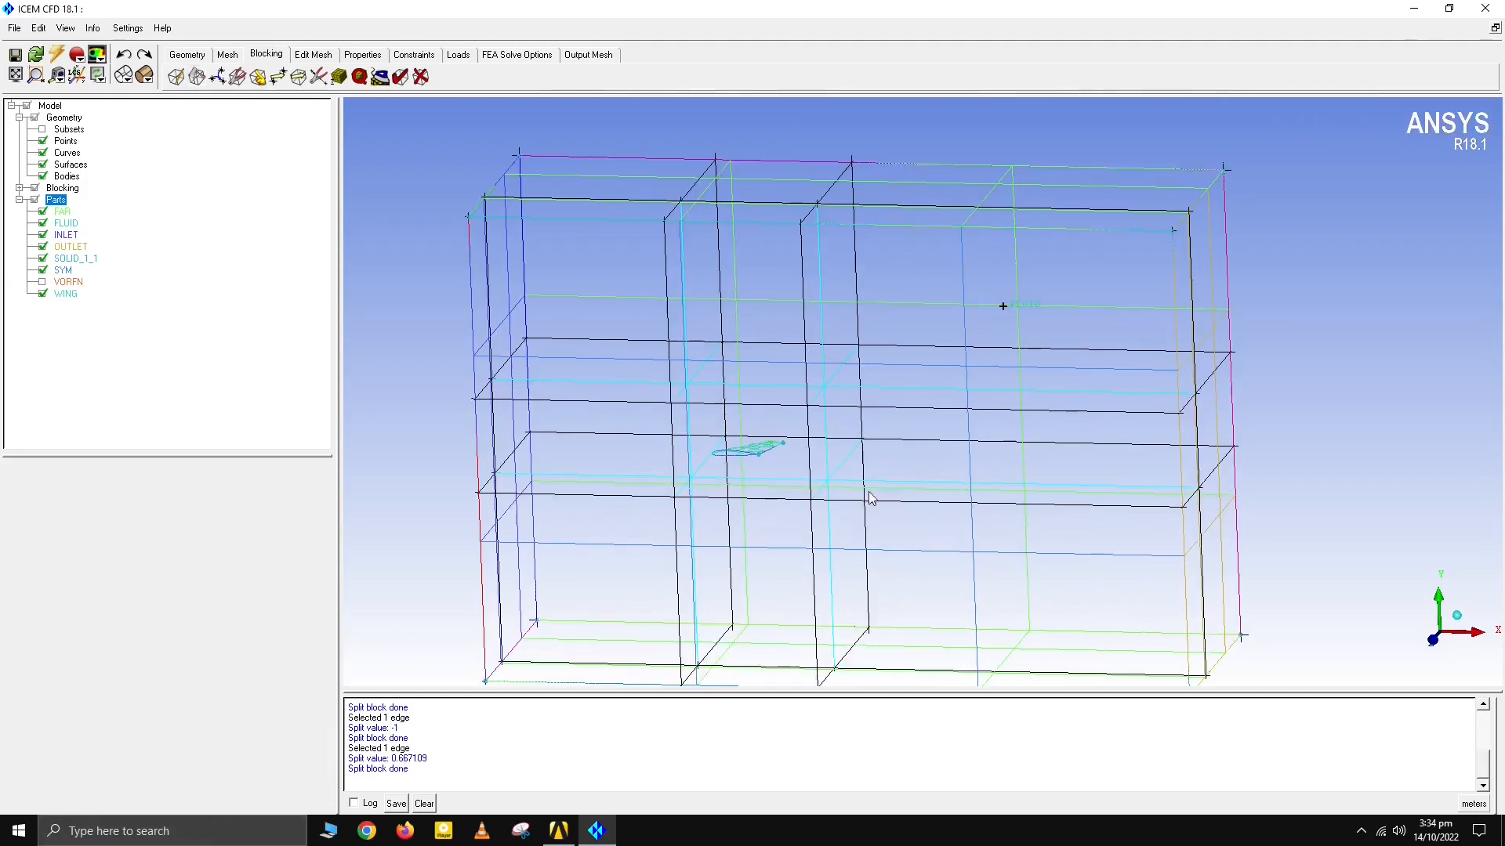
Step: Start an Ogrid Block split and select the block that encloses the wing
scroll(867, 382, "up", 5)
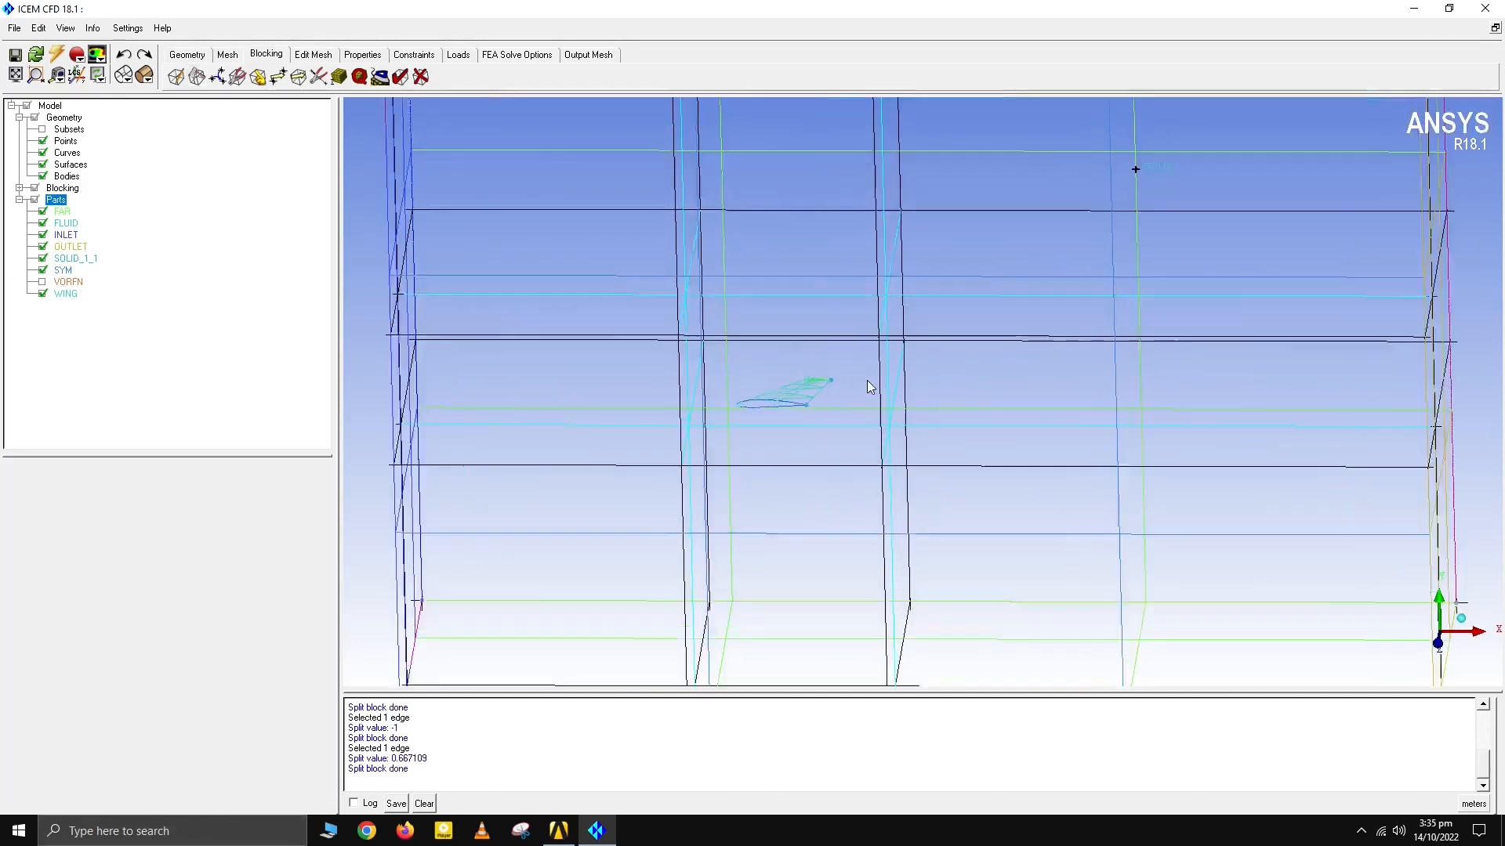
left_click(196, 76)
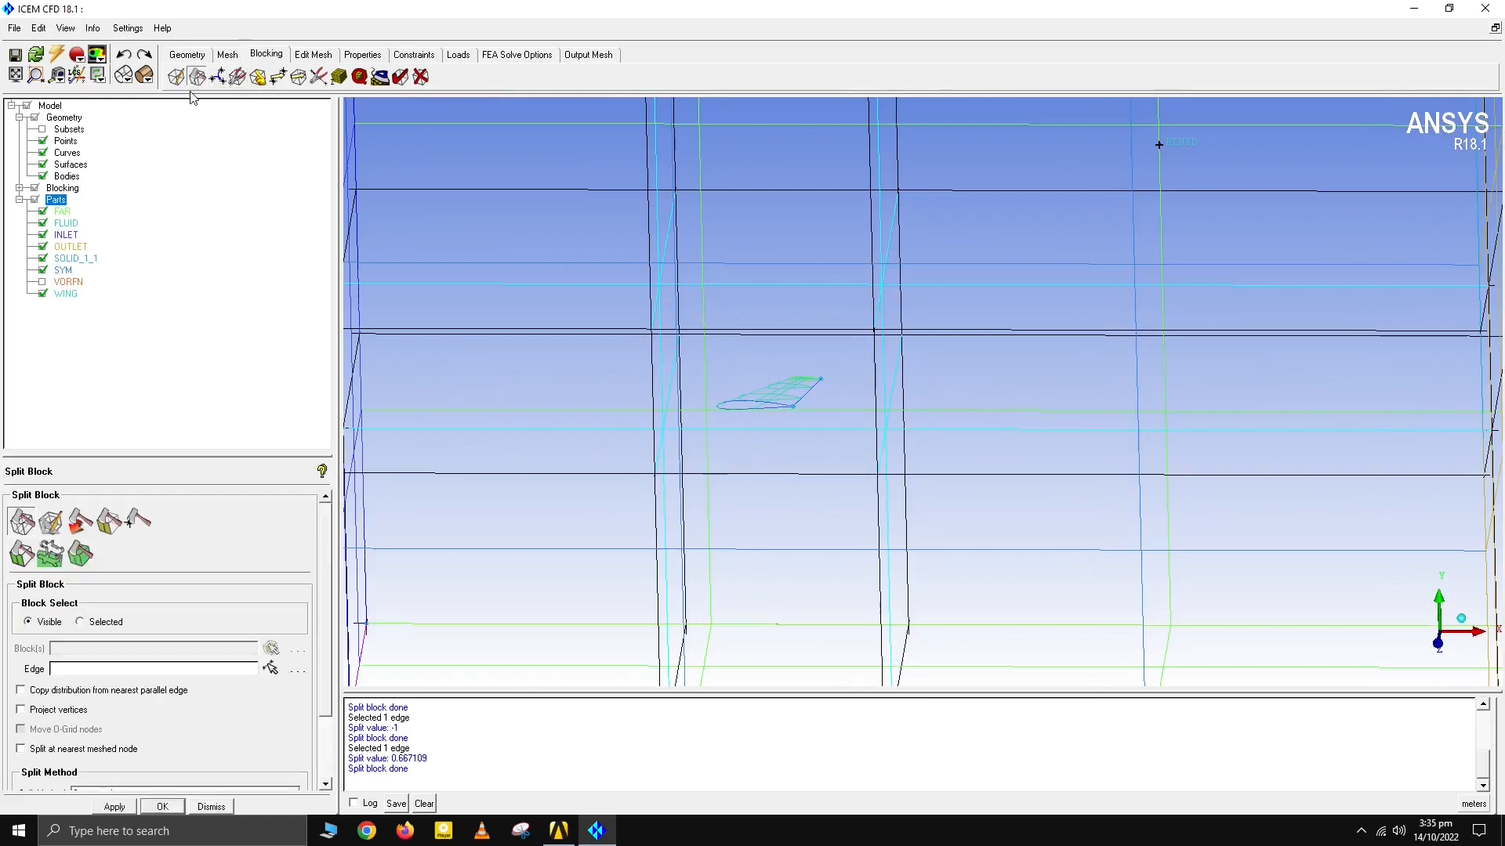
left_click(50, 521)
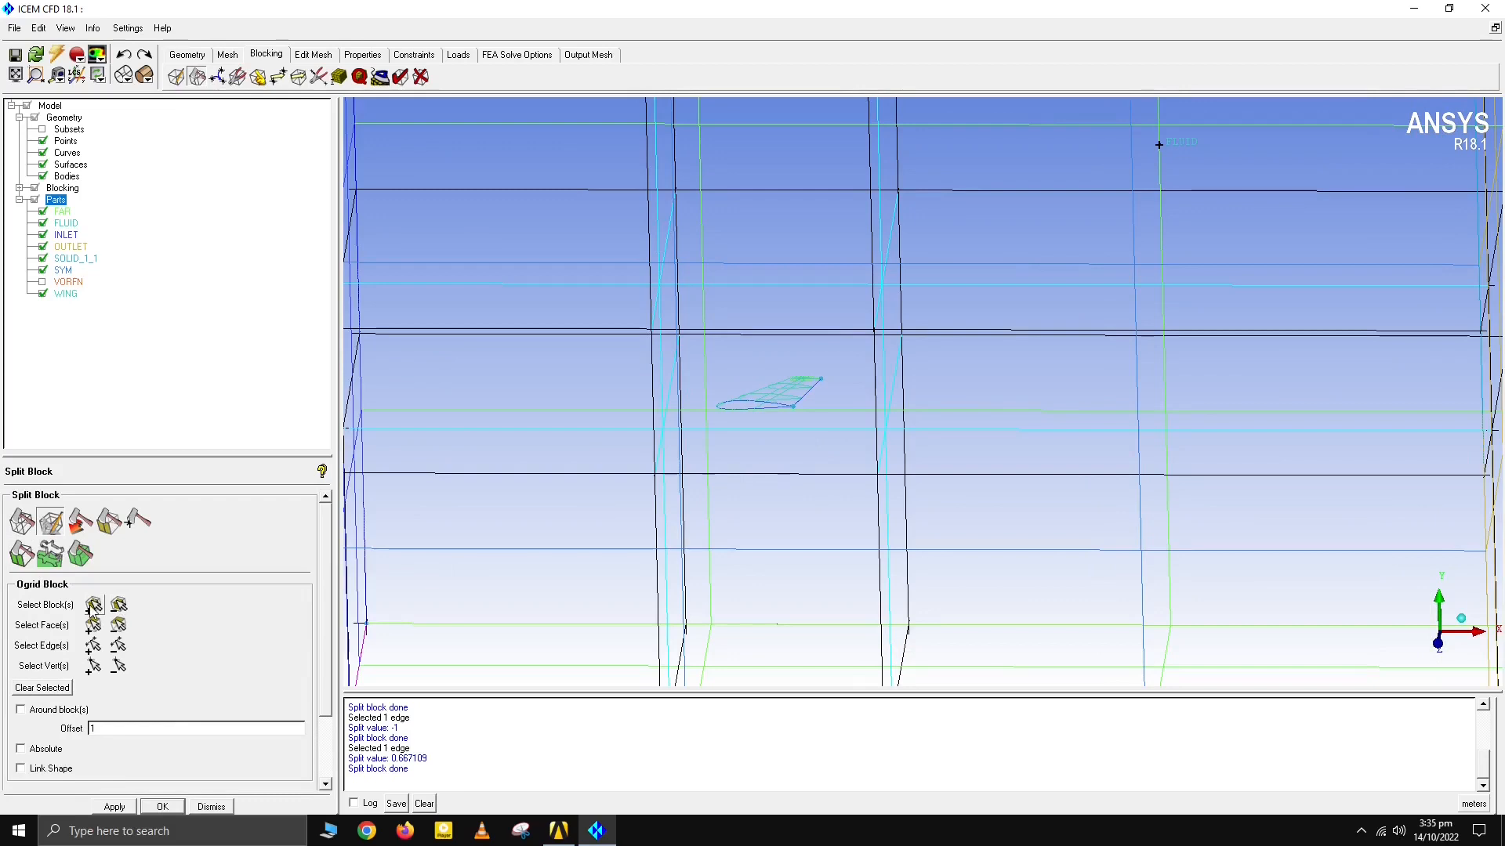
left_click(93, 604)
scroll(715, 411, "up", 2)
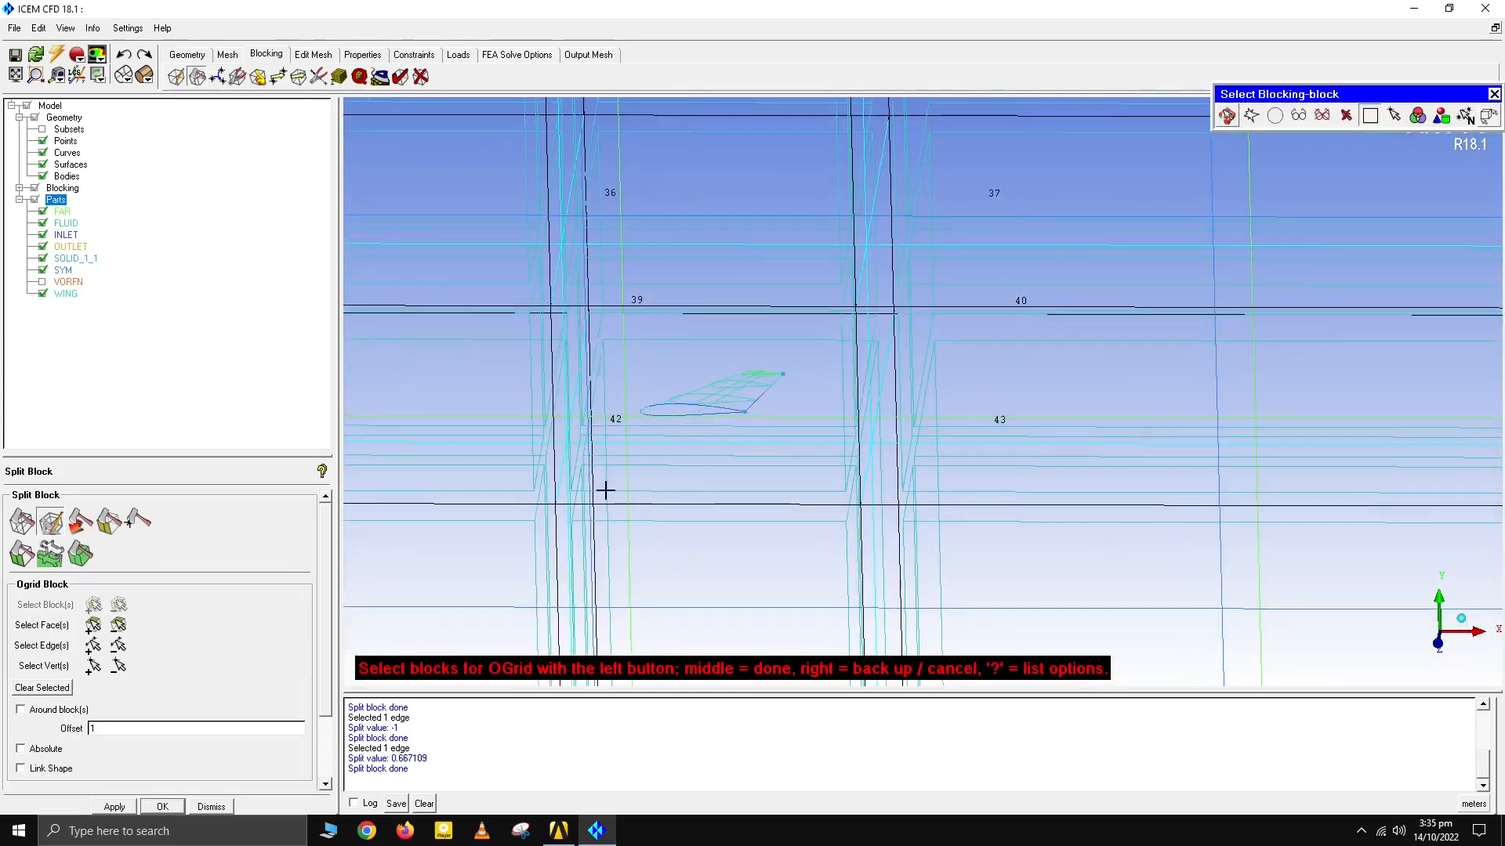
scroll(709, 446, "down", 2)
key("F9")
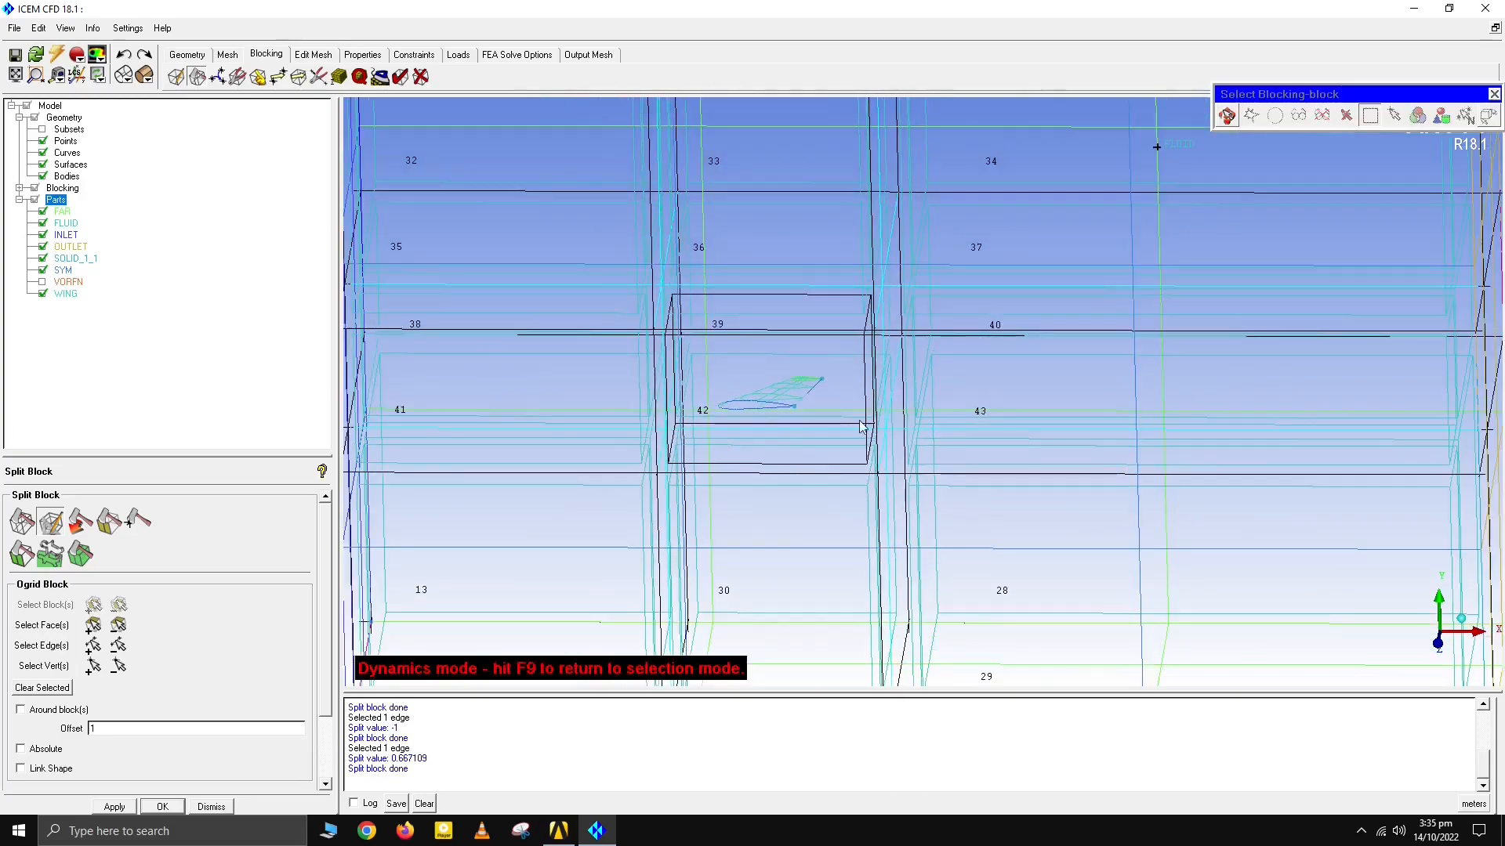
left_click_drag(862, 427, 730, 435)
key("F9")
left_click(782, 431)
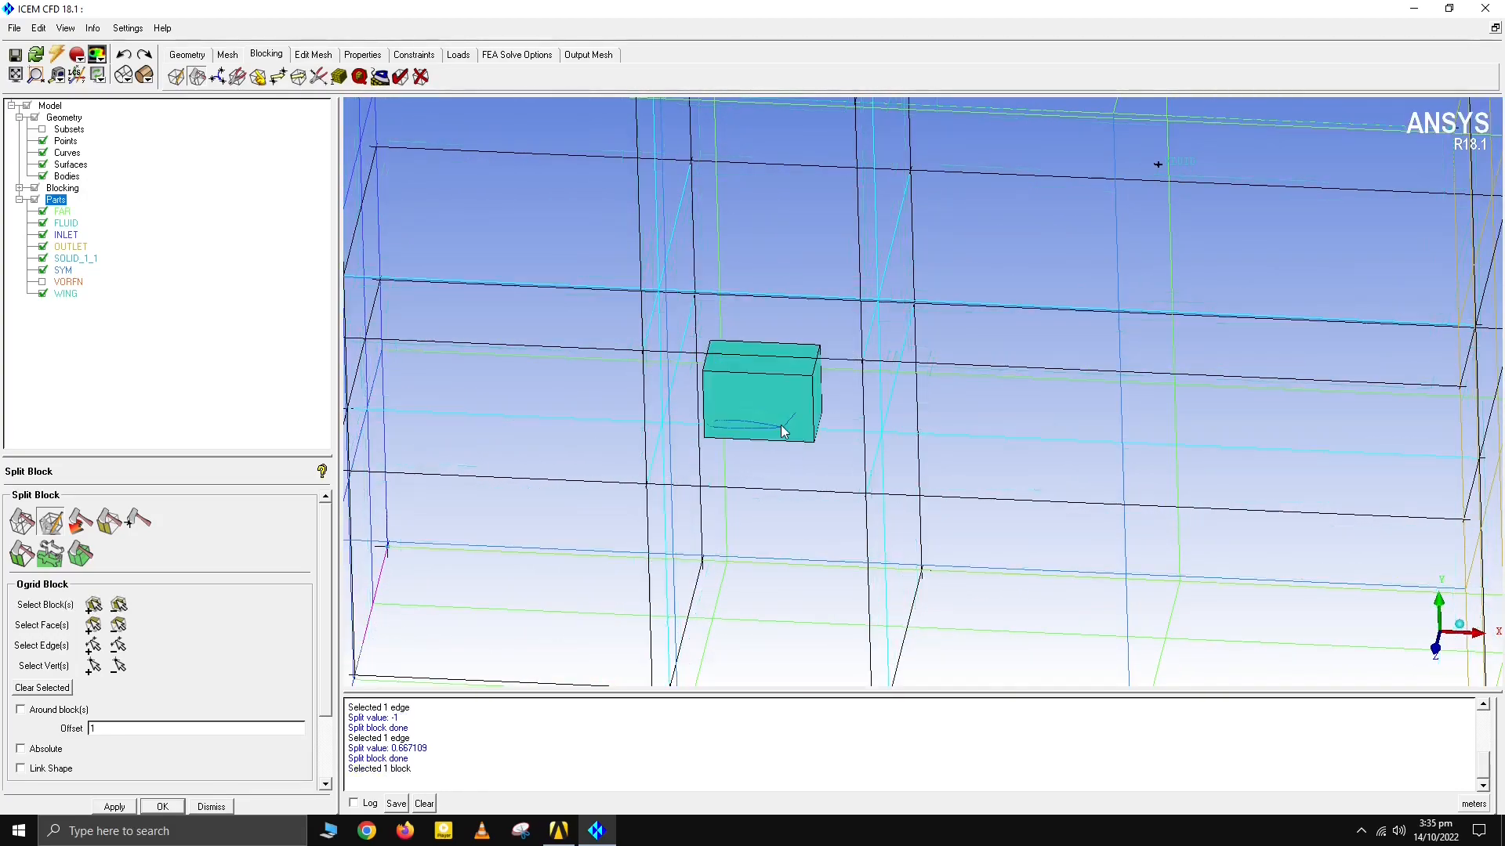
scroll(776, 428, "down", 2)
scroll(739, 419, "up", 5)
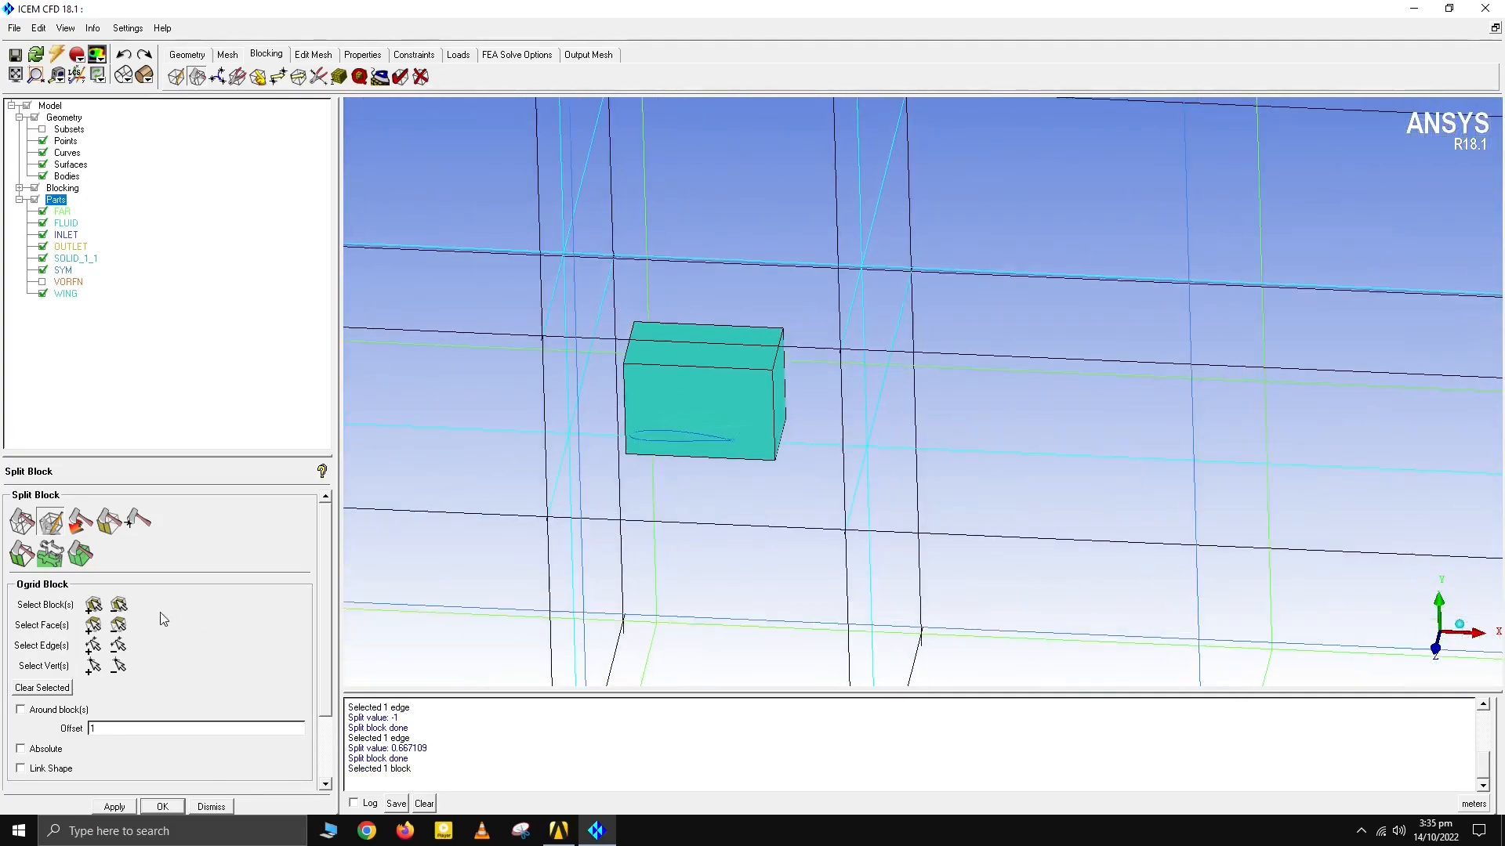
Step: Add the enclosing block's face at the wing root to the O-grid selection and create the O-grid
left_click(118, 624)
left_click(636, 424)
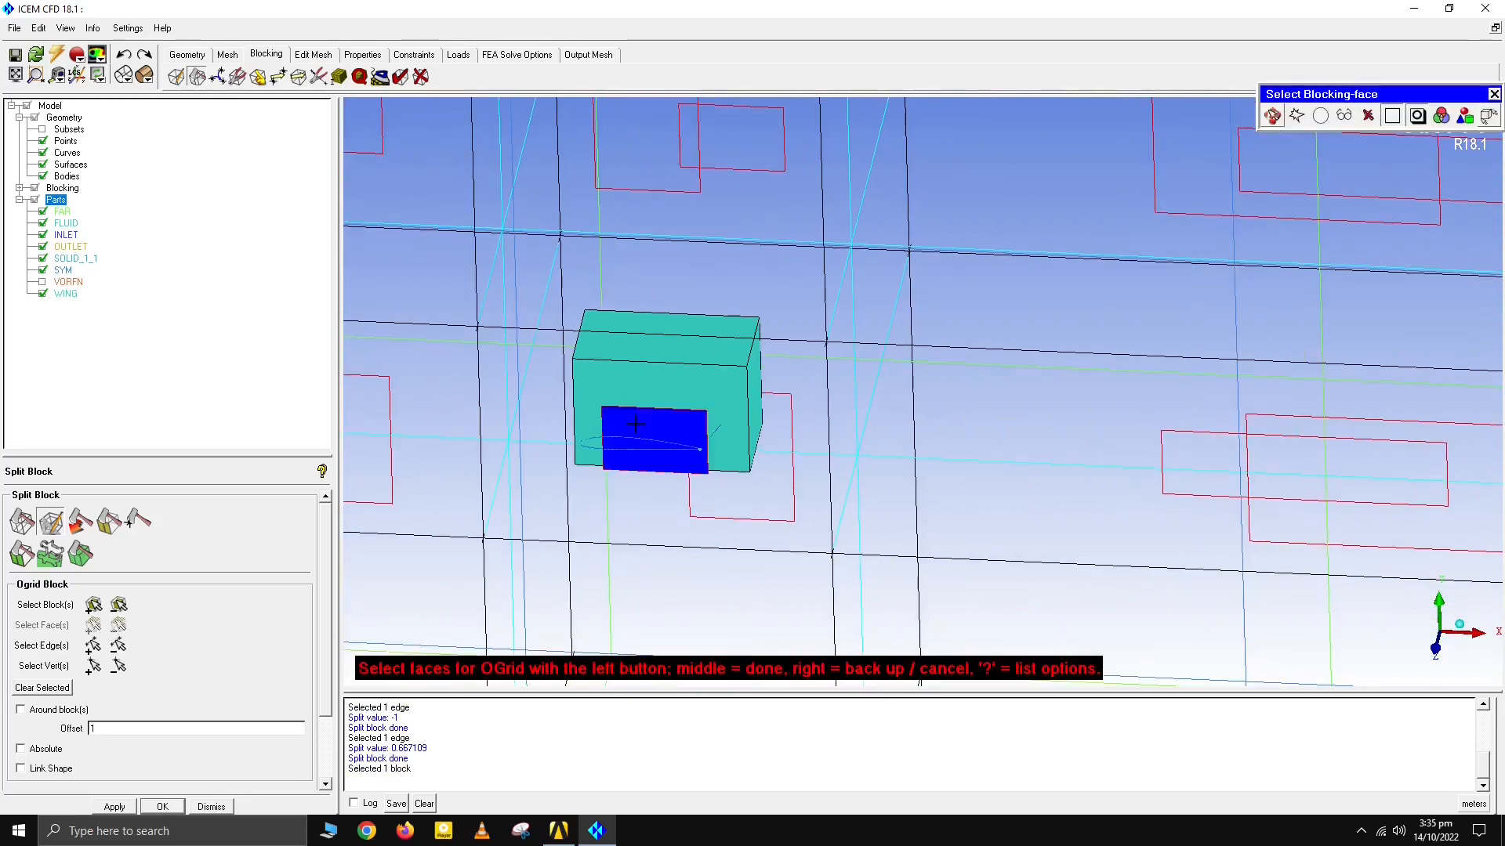
scroll(768, 402, "down", 3)
middle_click(874, 417)
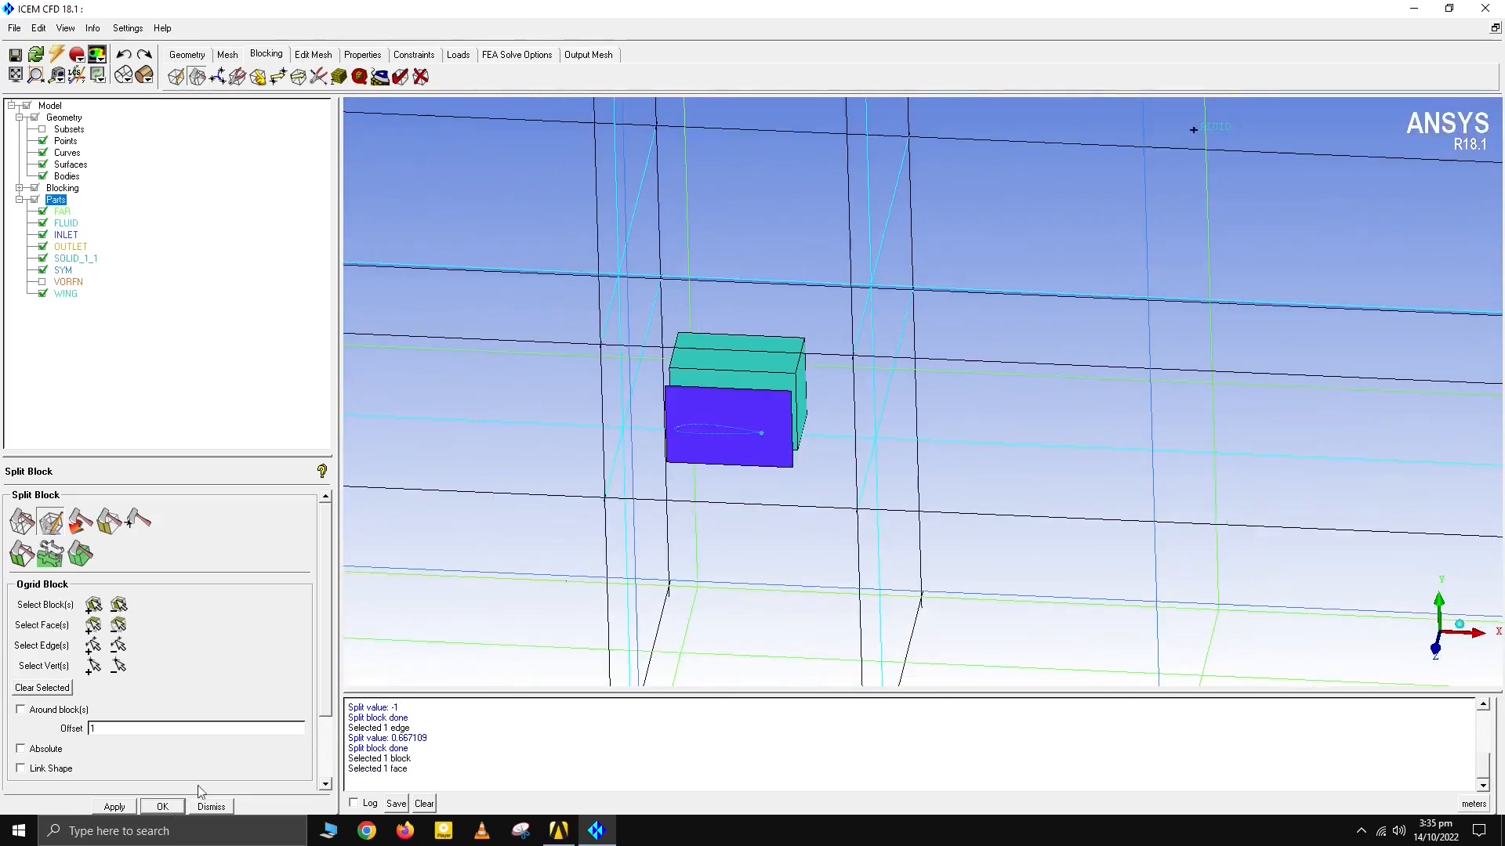
left_click(115, 807)
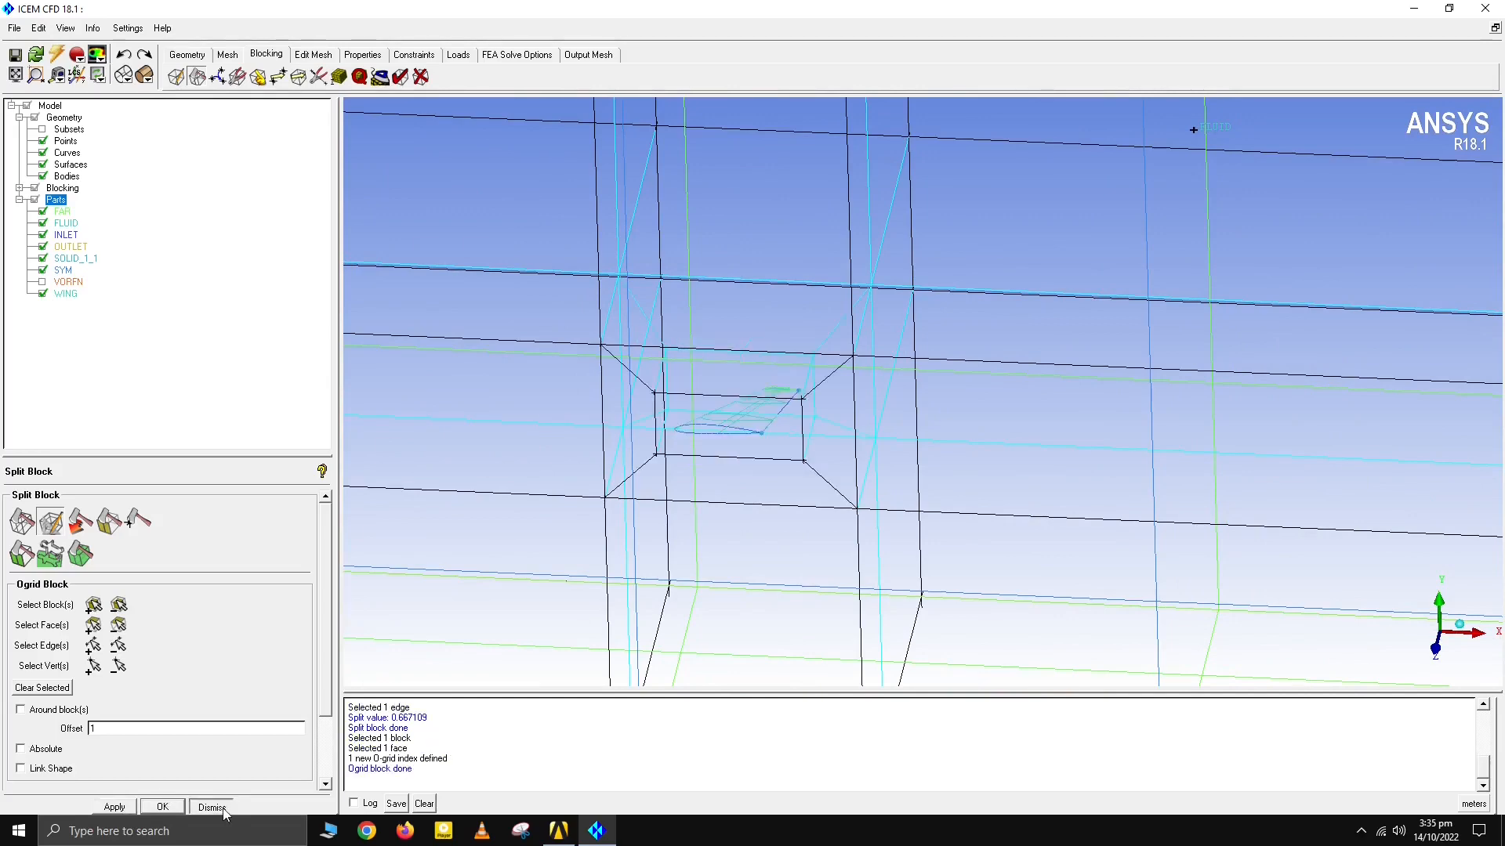
Step: Begin an Edge-to-Curve association and select the four inner O-grid edges that frame the wing root
left_click_drag(1050, 586, 770, 378)
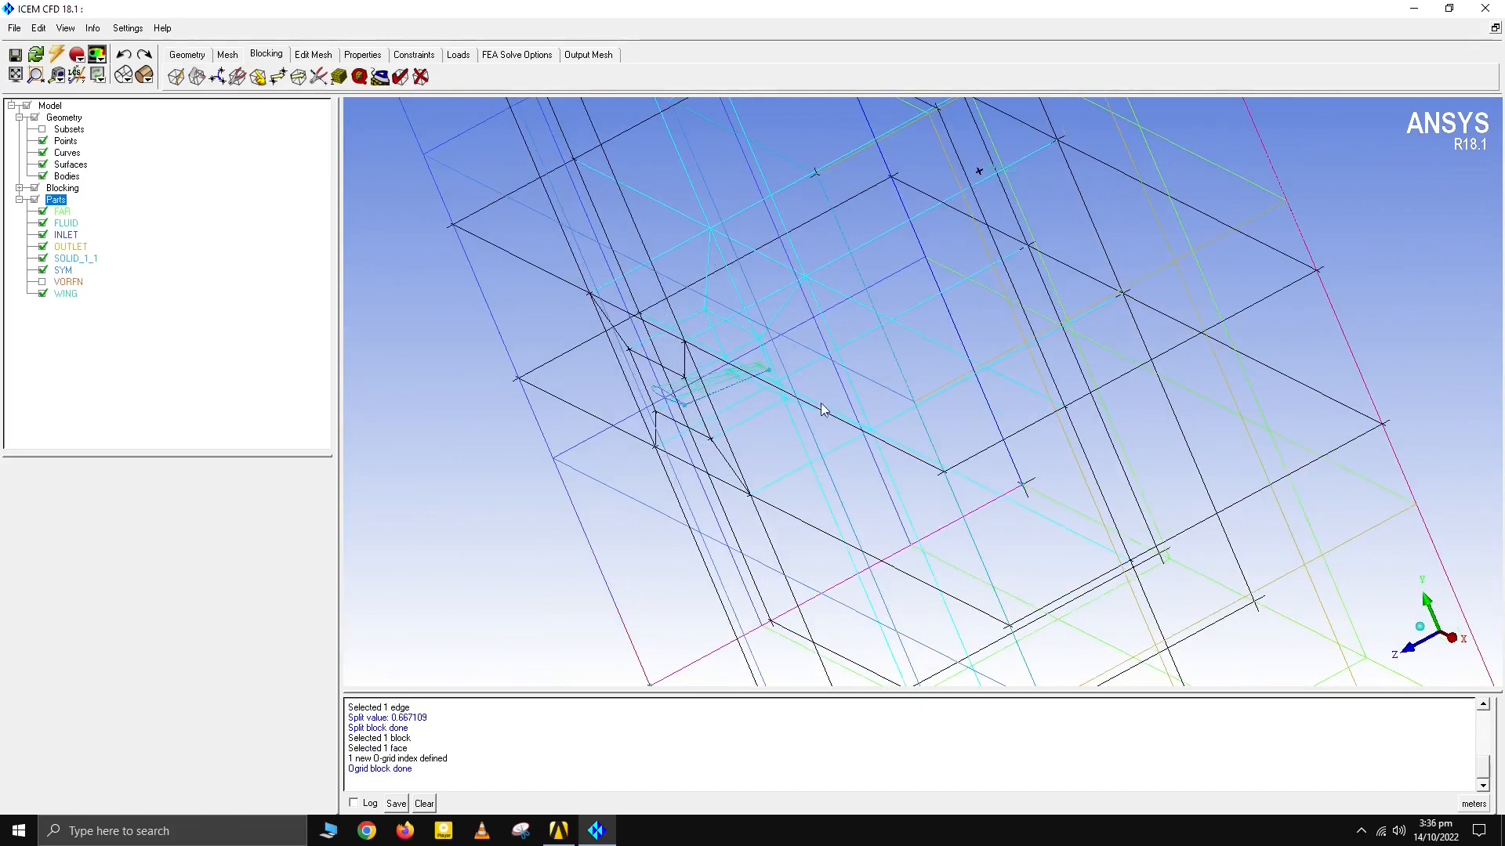
left_click_drag(876, 505, 878, 346)
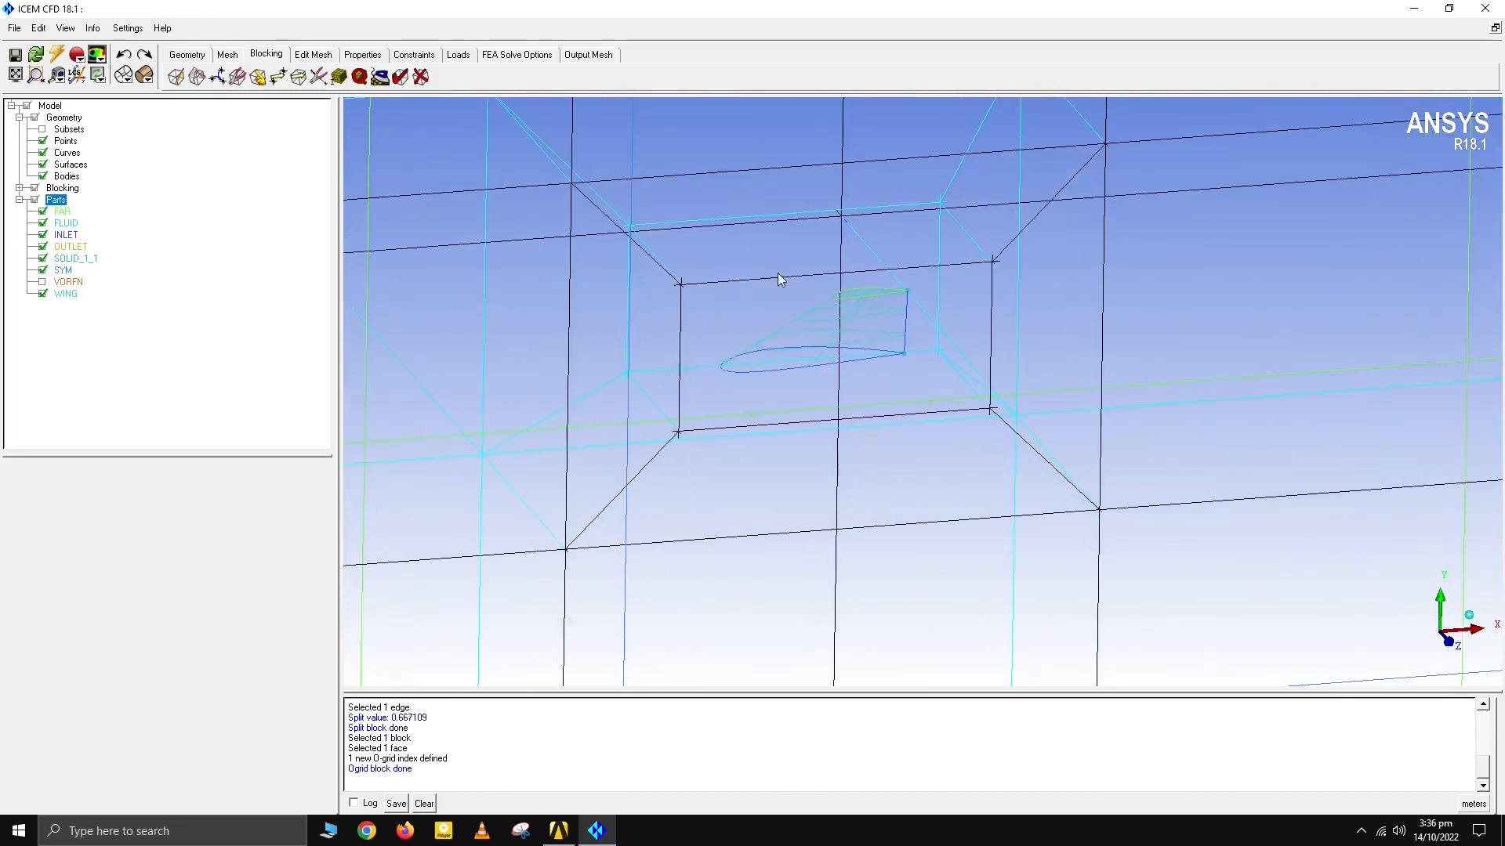
left_click_drag(780, 280, 728, 266)
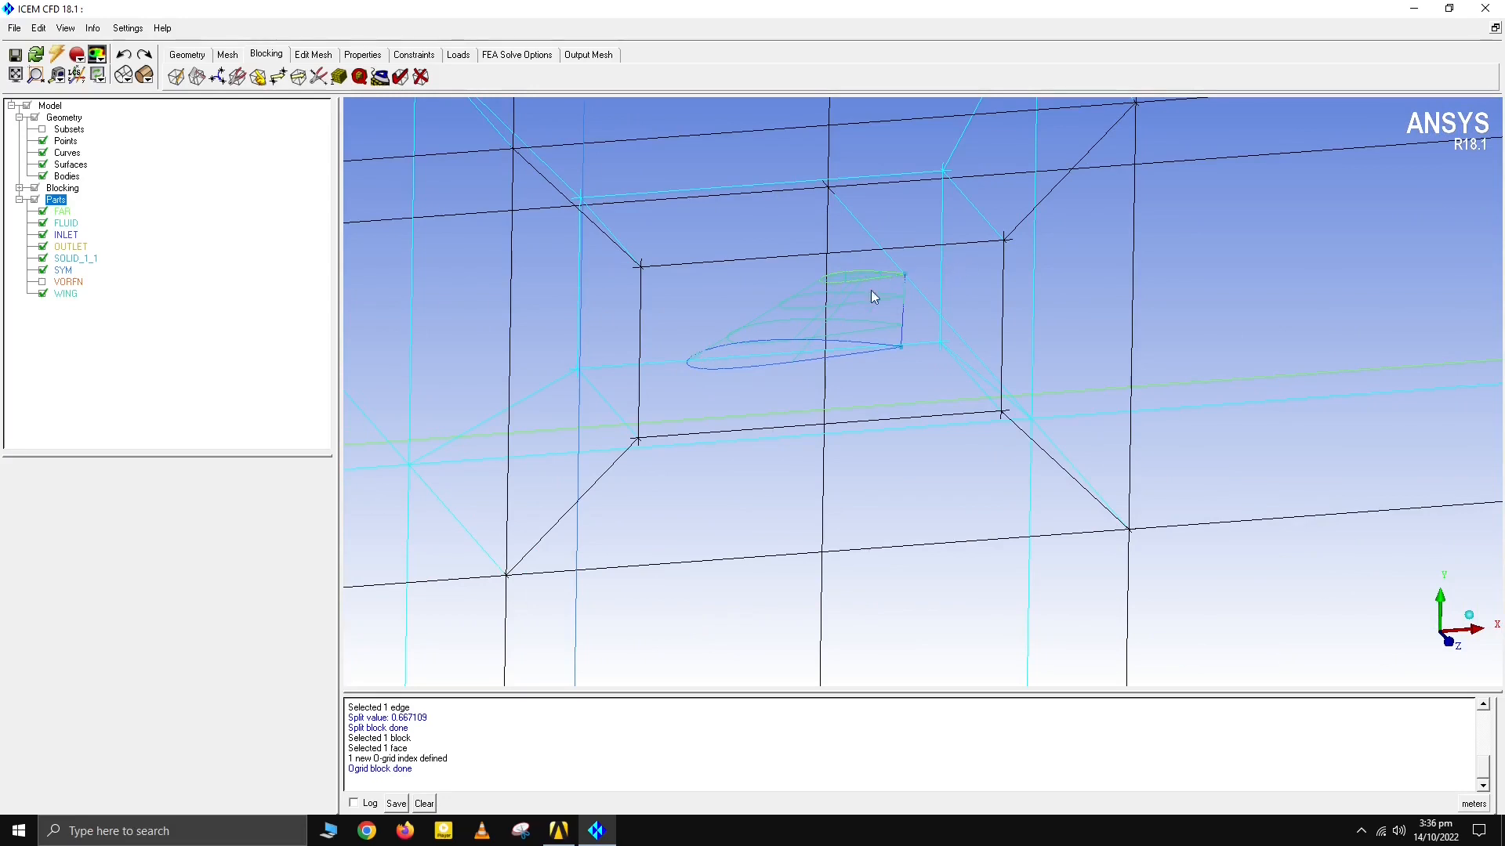
left_click_drag(738, 291, 527, 226)
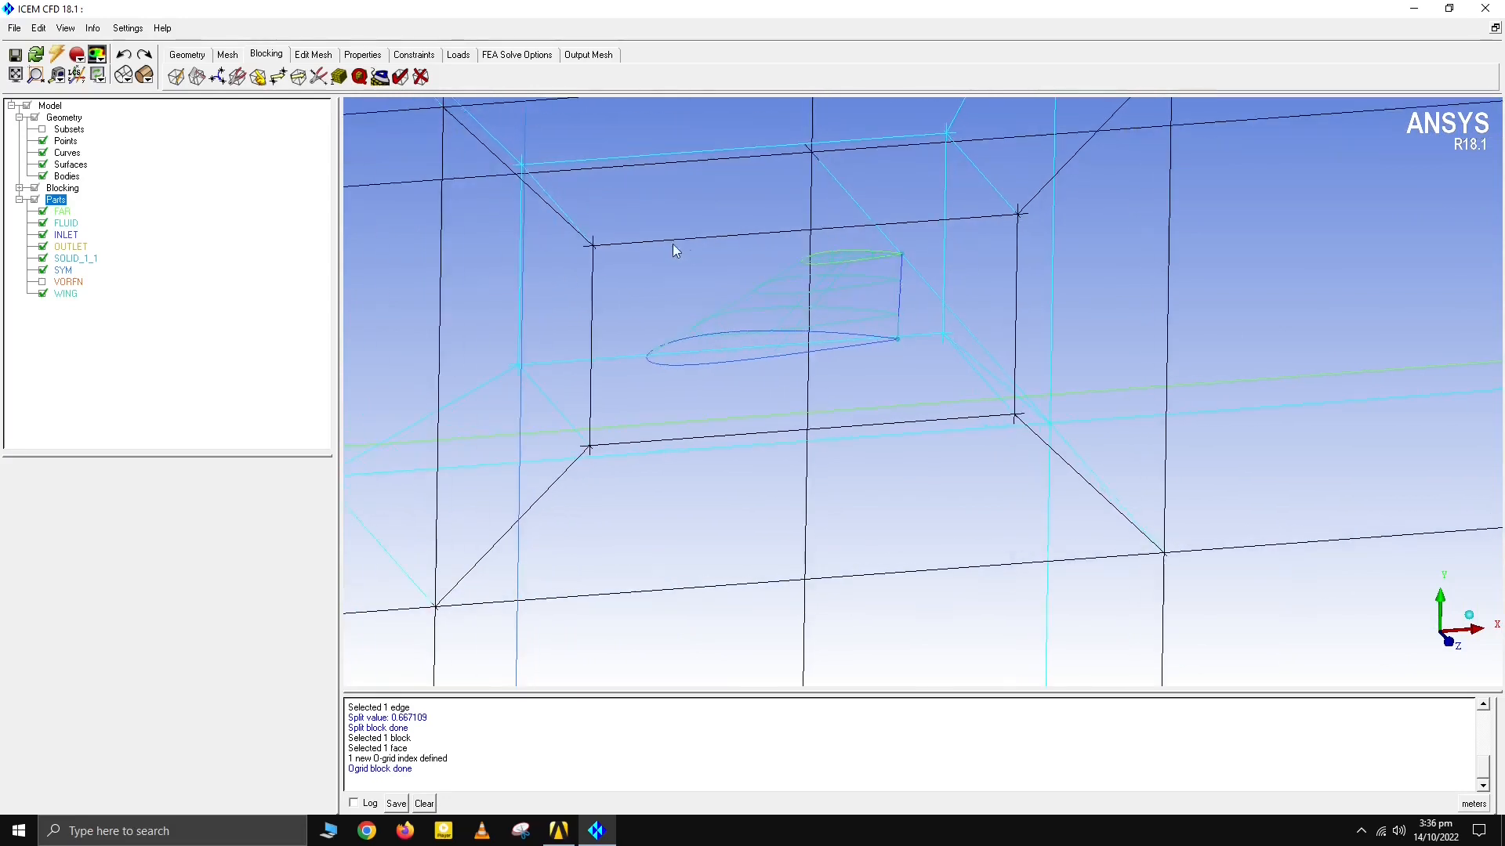
left_click(258, 76)
left_click(50, 521)
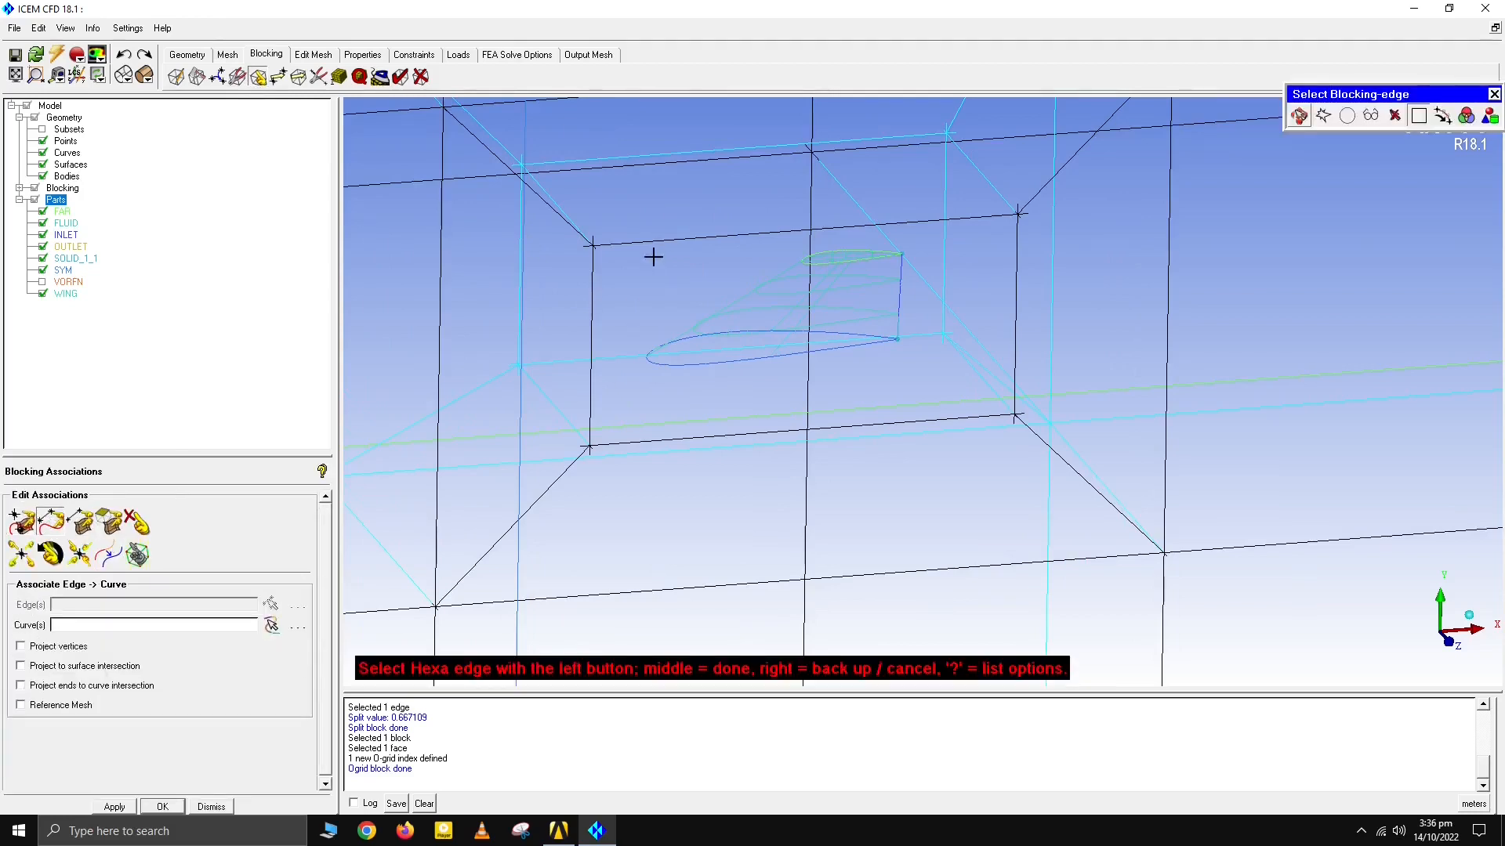
left_click_drag(667, 355, 645, 237)
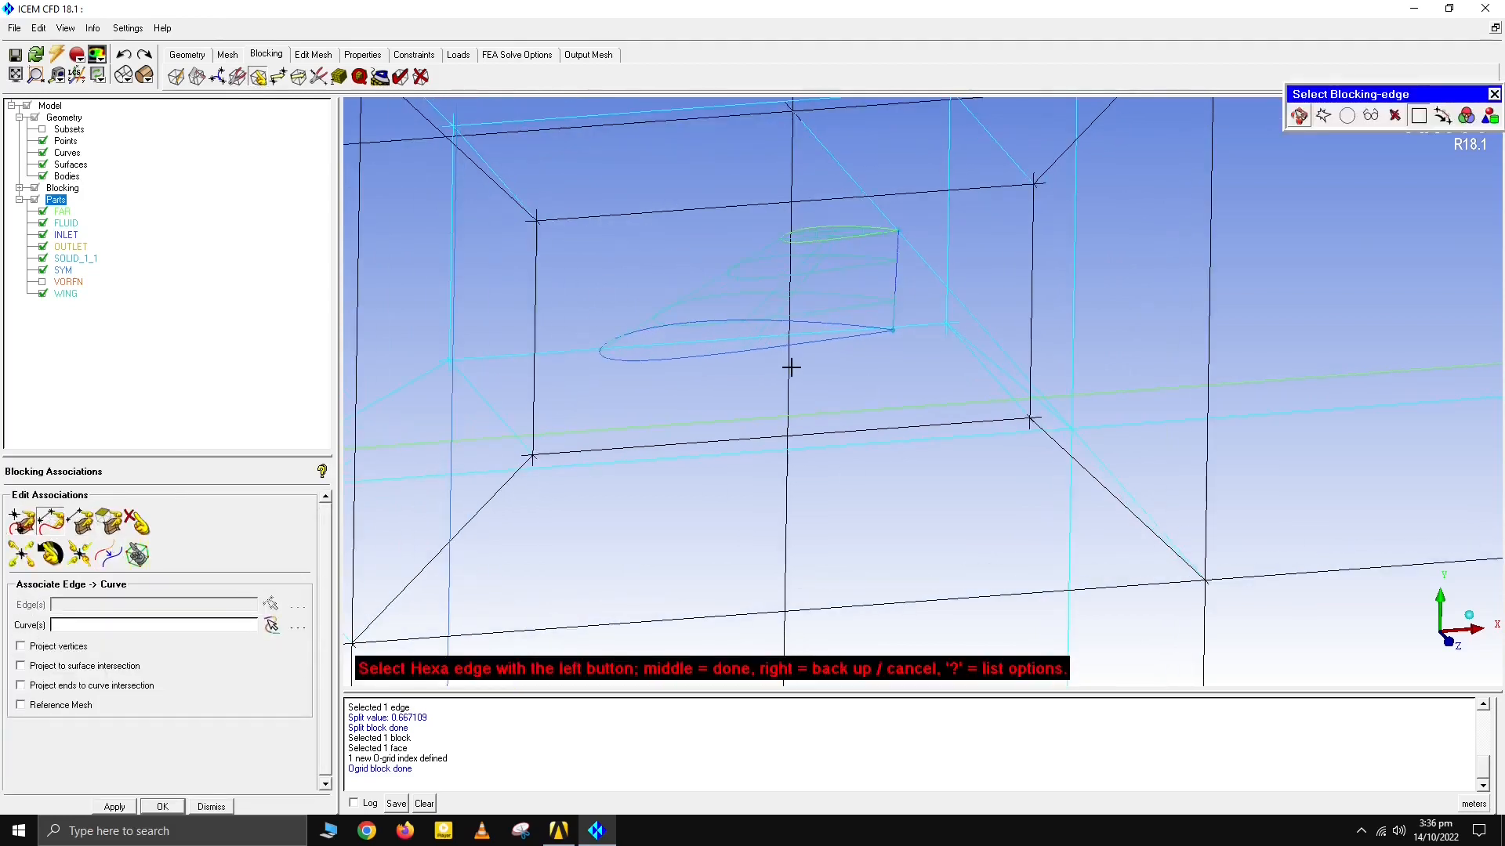
left_click_drag(791, 368, 554, 185)
left_click(554, 185)
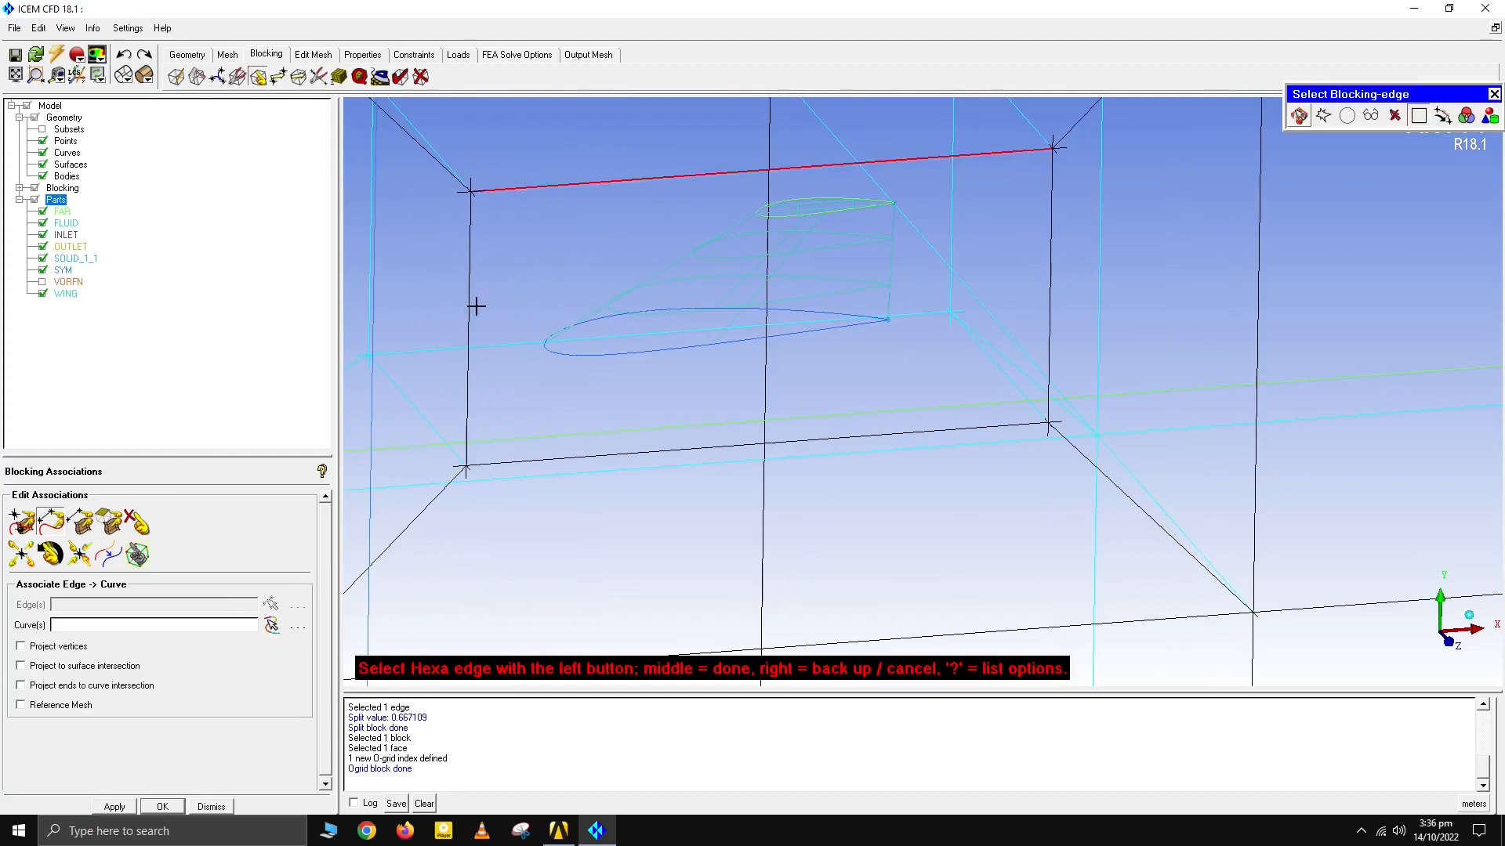
left_click(476, 306)
left_click(678, 449)
left_click(1050, 291)
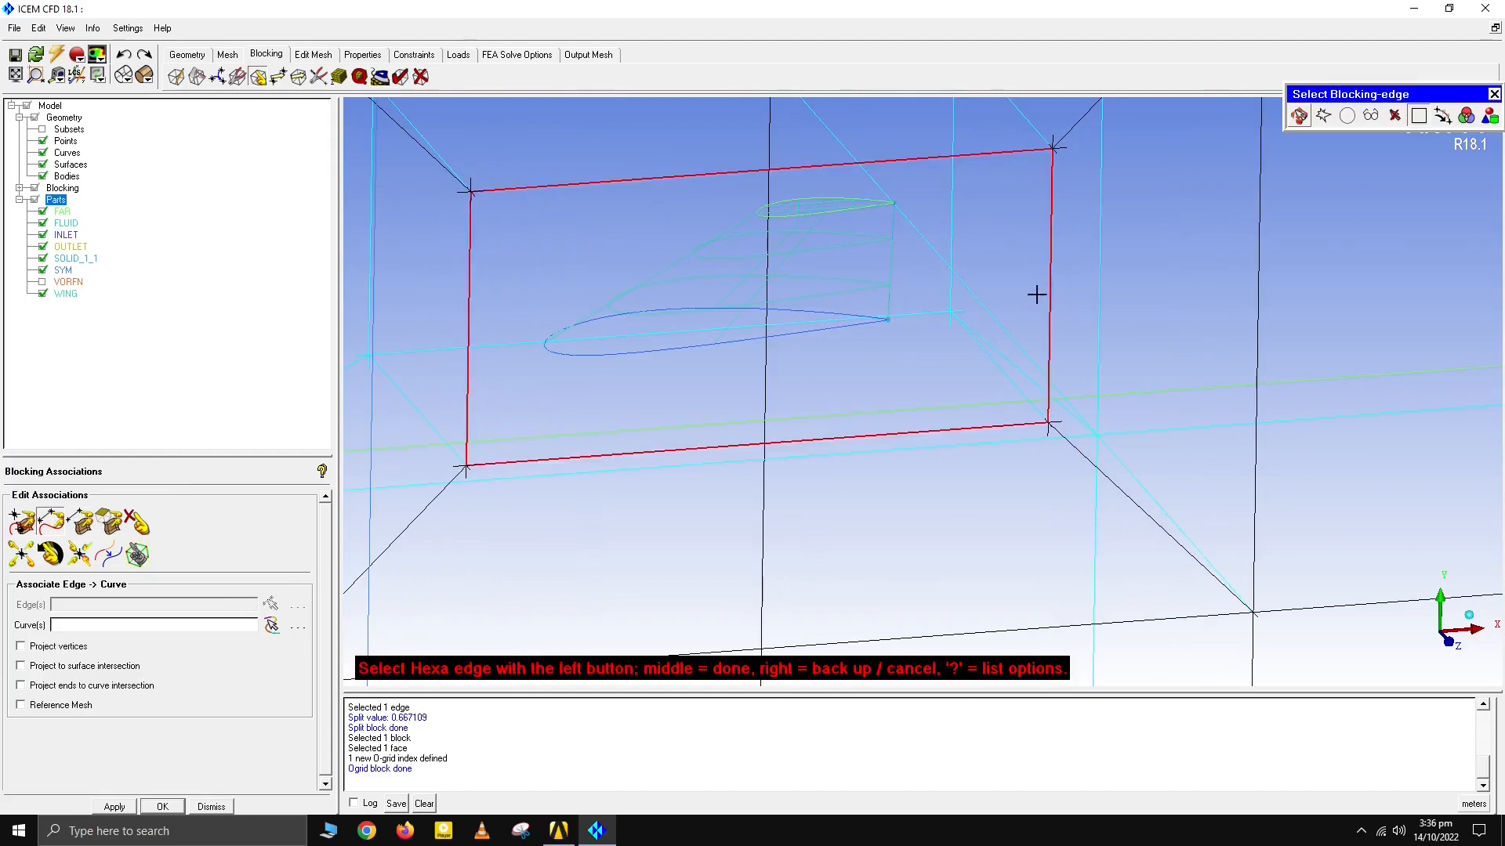
middle_click(637, 403)
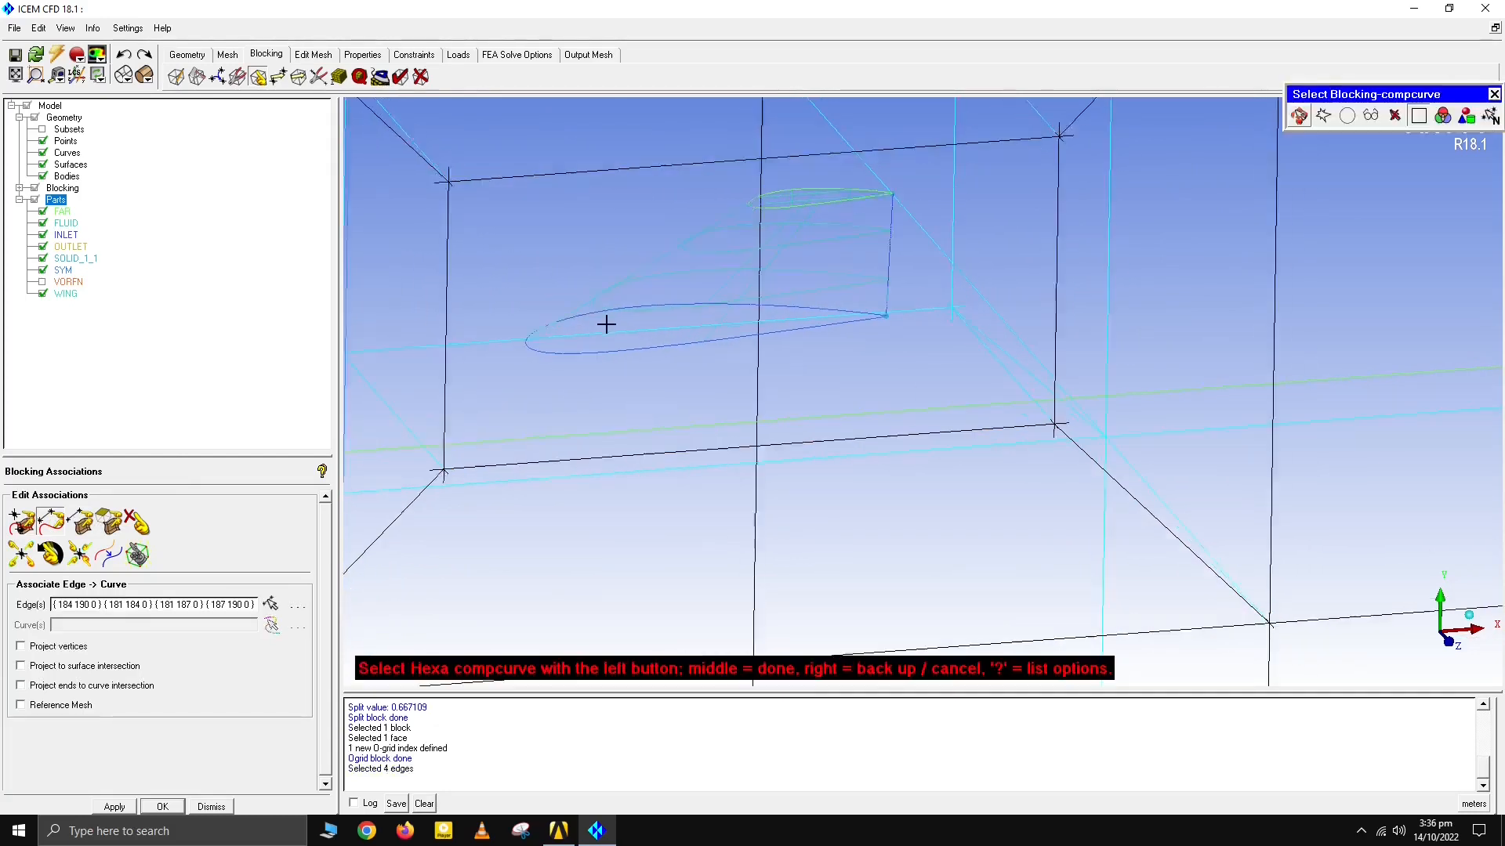
Step: Choose the root airfoil curve as the target and associate the four selected edges with it
left_click_drag(605, 322, 612, 292)
left_click(620, 296)
middle_click(864, 357)
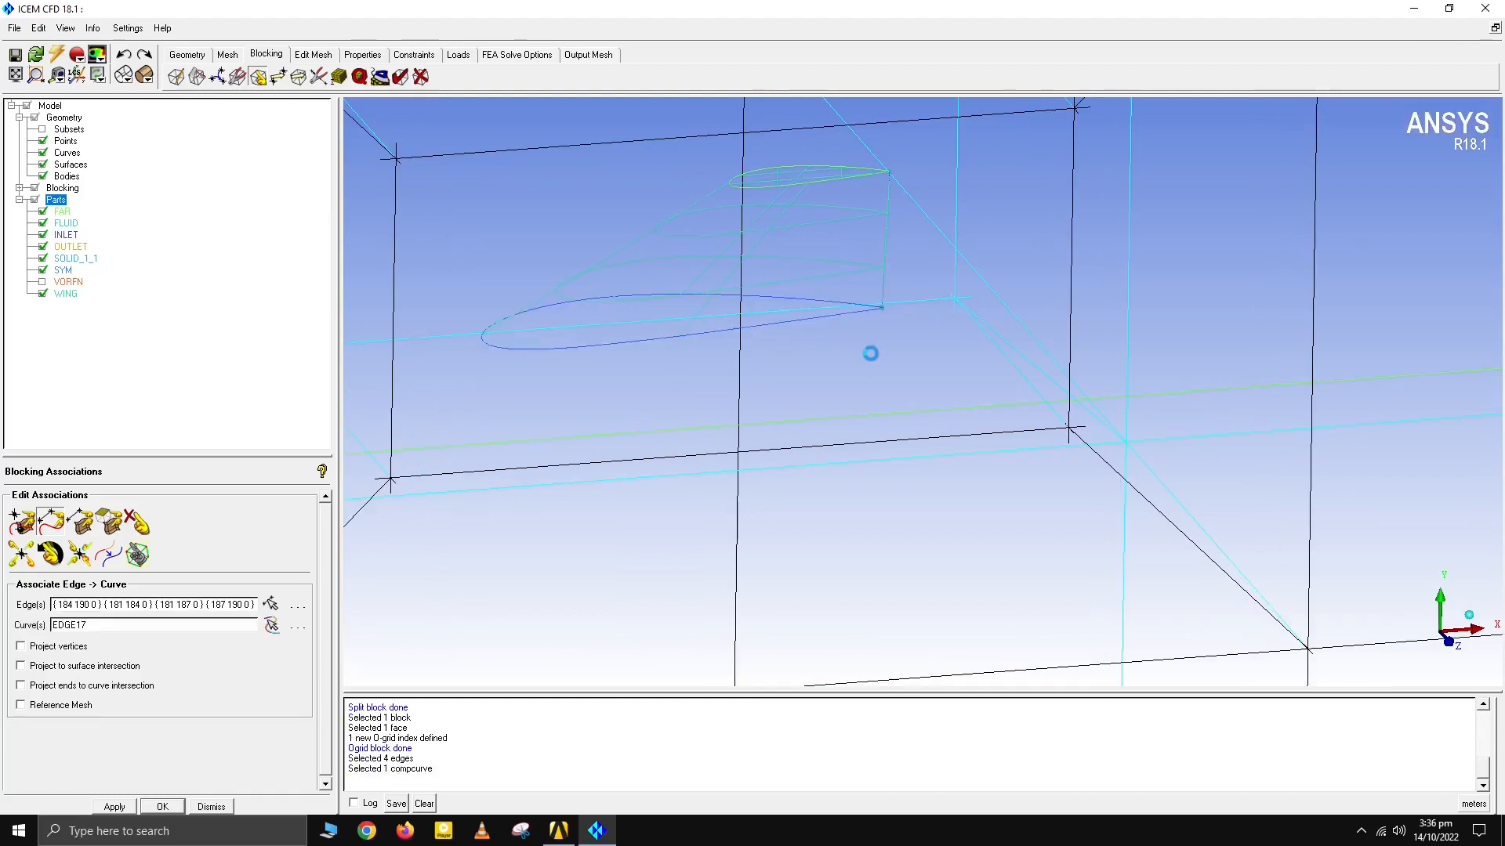
Step: Select the four inner O-grid edges at the wing-tip end for association, leaving out the wrongly picked symmetry-side edge
left_click_drag(561, 245, 753, 215)
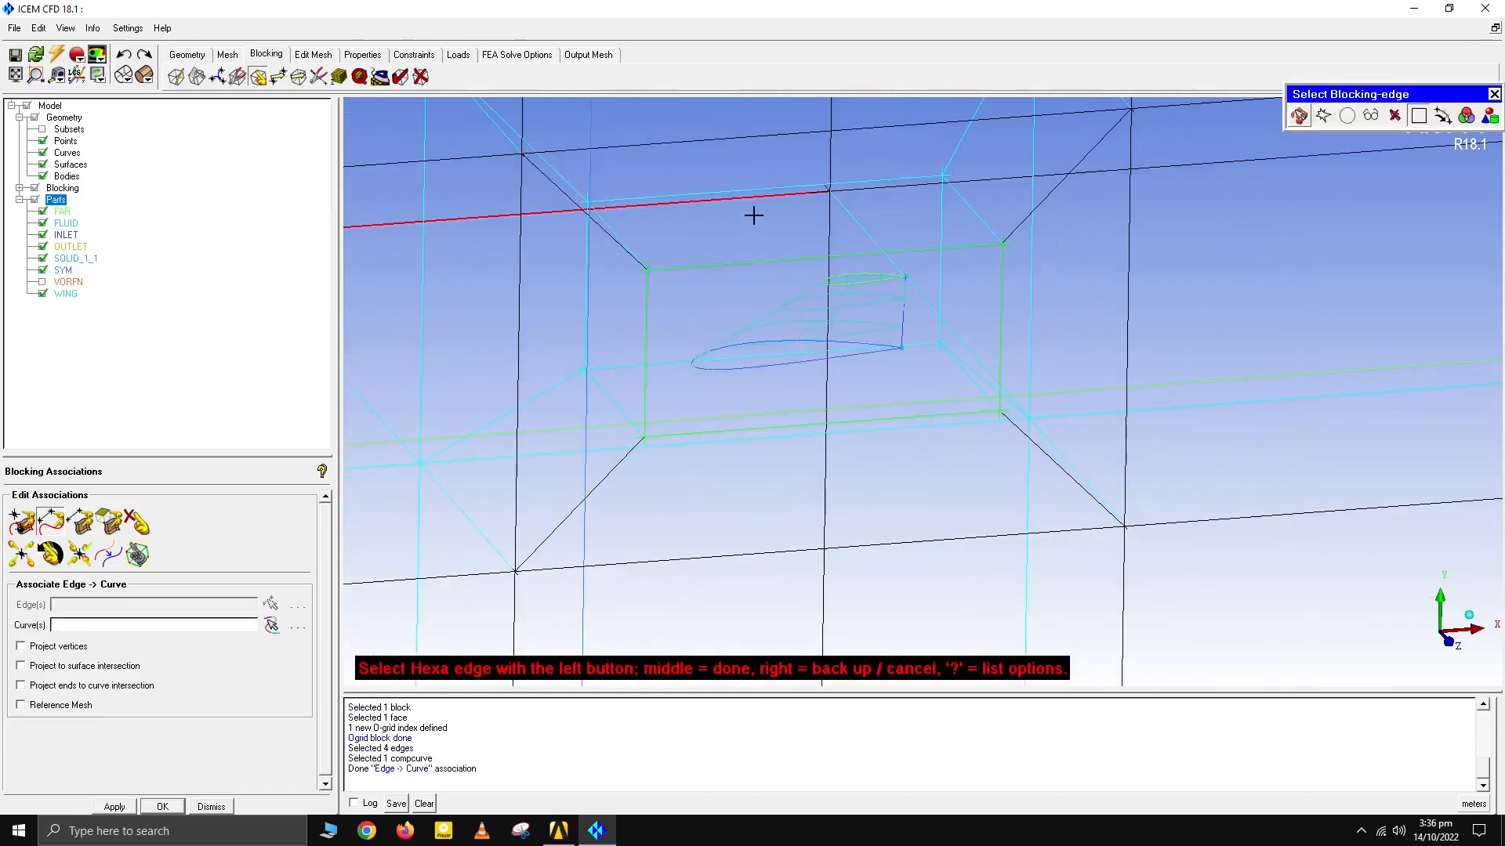
key("F9")
left_click_drag(947, 345, 705, 232)
key("F9")
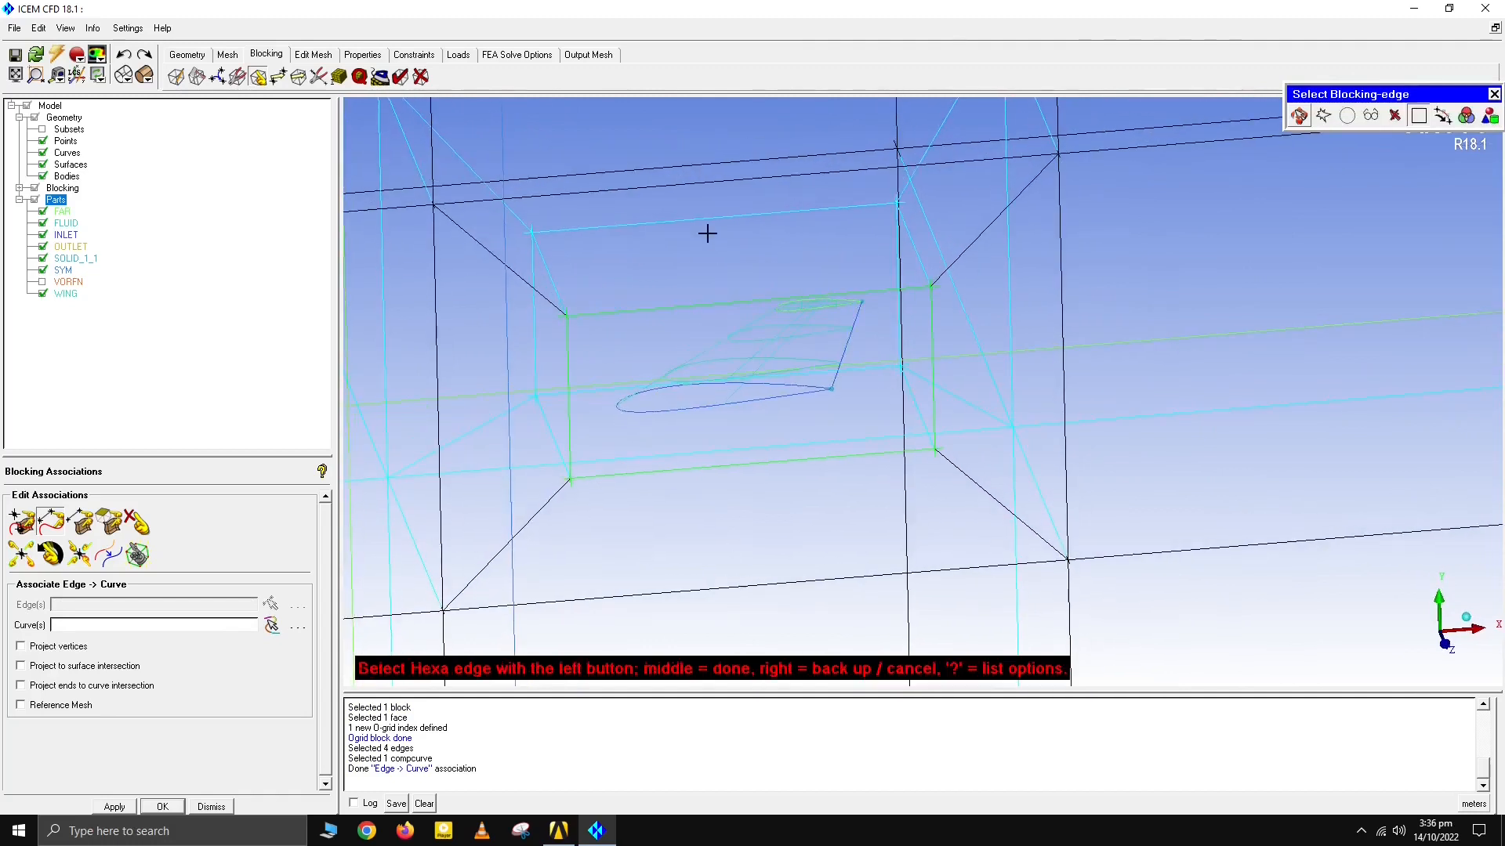
left_click(695, 221)
left_click(534, 345)
left_click(602, 388)
left_click(897, 262)
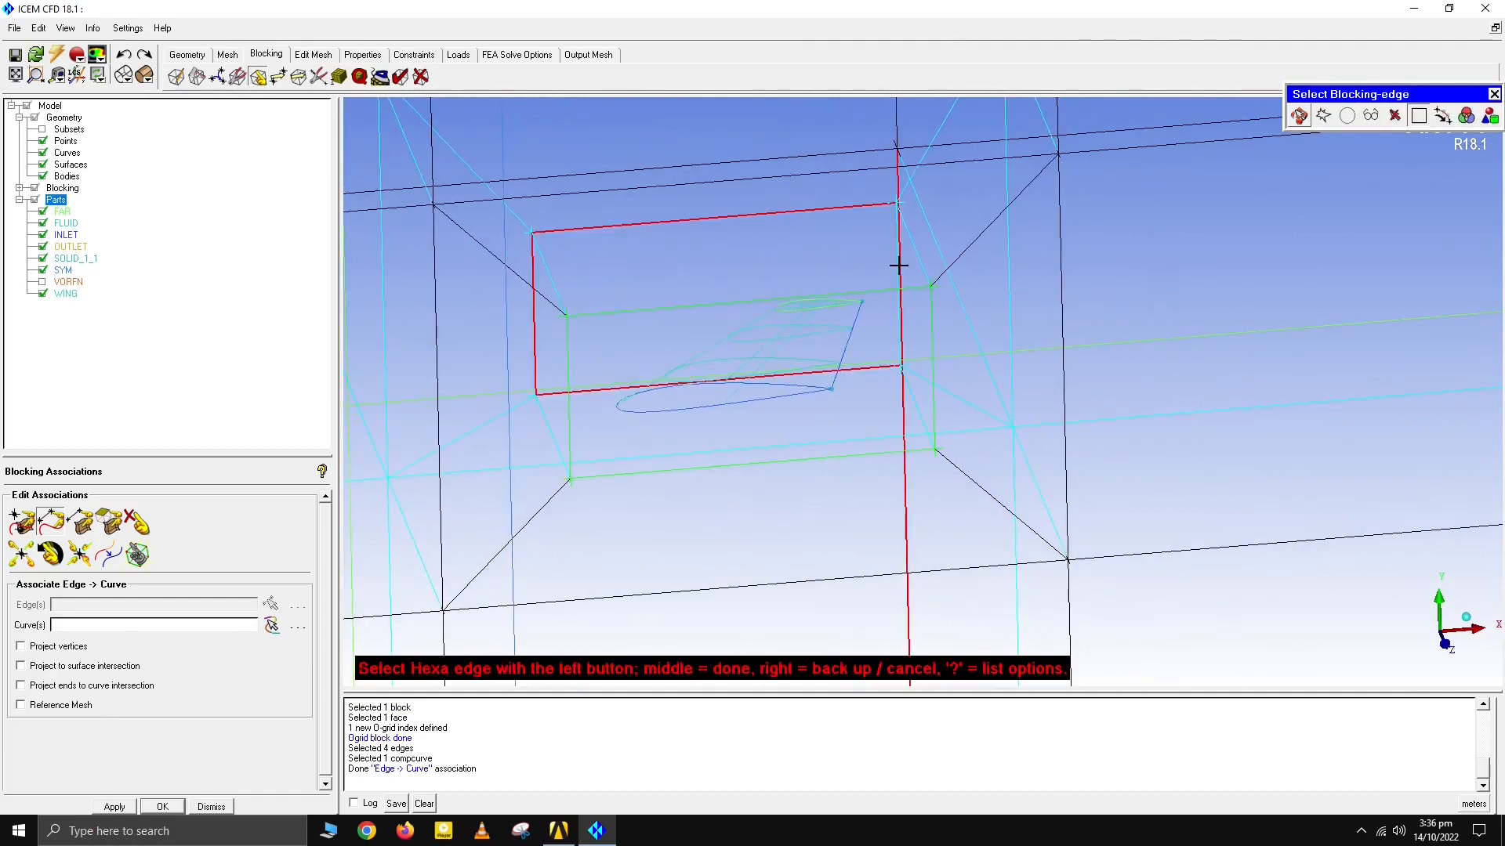
left_click_drag(897, 261, 807, 245, "ctrl")
right_click(807, 243)
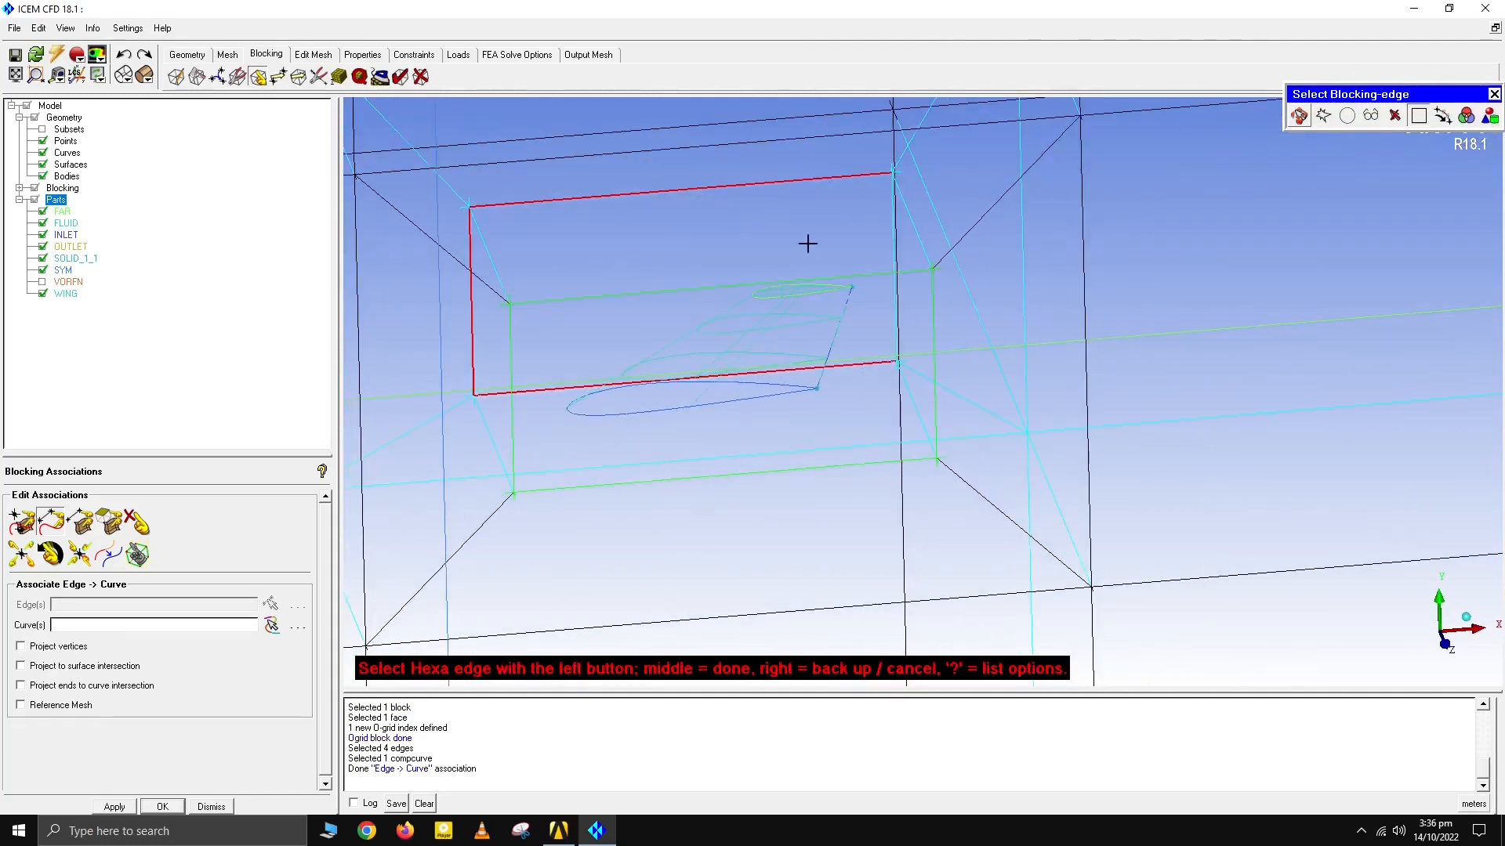
left_click(893, 234)
scroll(785, 215, "up", 1)
middle_click(786, 215)
Step: Associate the selected tip-end edges with the wing-tip airfoil curve and finish the associations
scroll(692, 253, "up", 2)
left_click(691, 249)
scroll(809, 305, "down", 4)
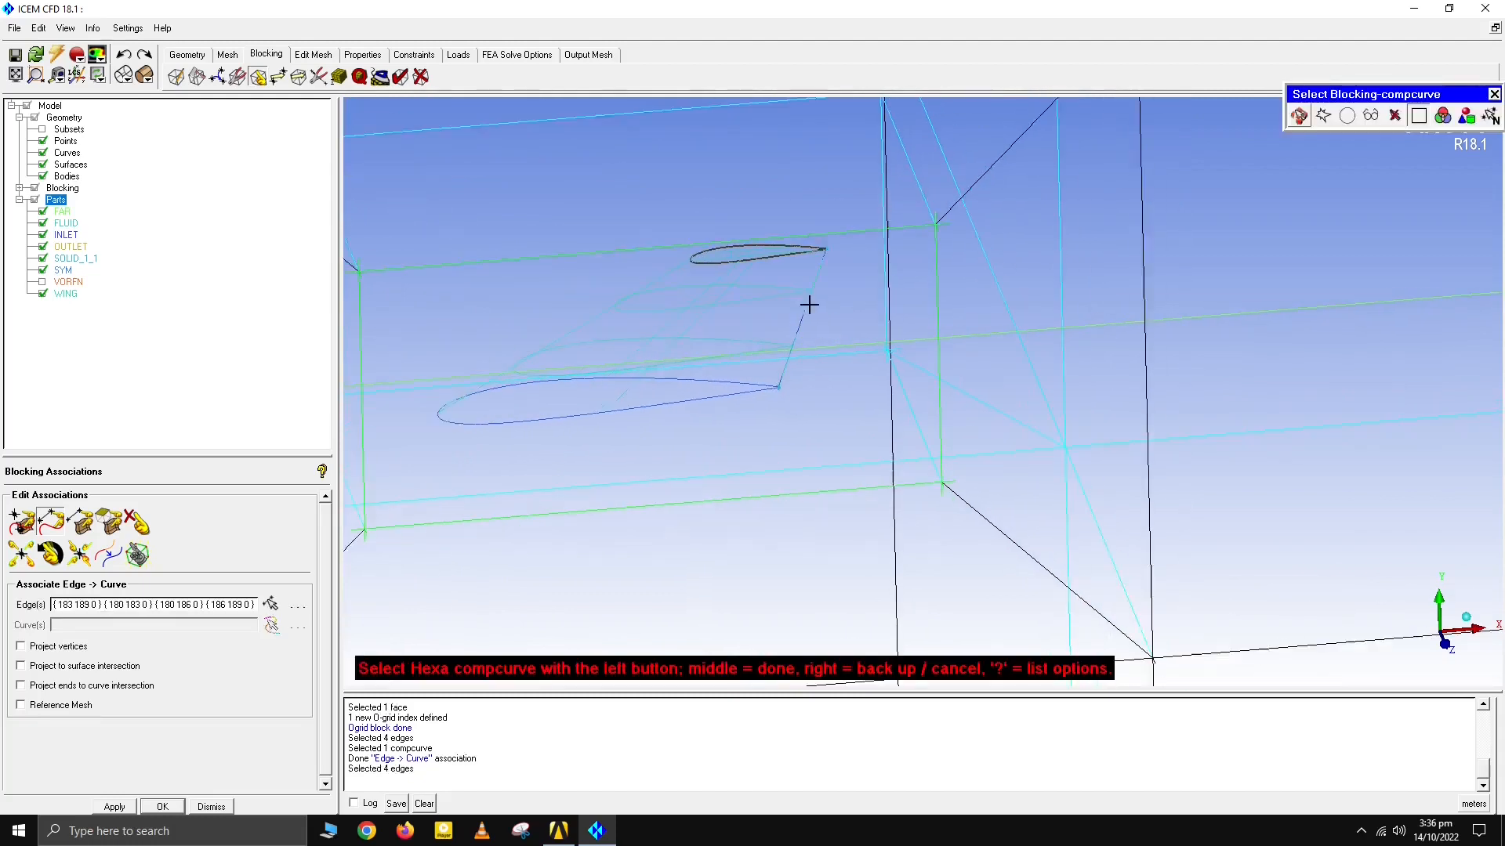
middle_click(745, 256)
scroll(910, 407, "down", 1)
scroll(909, 406, "up", 2)
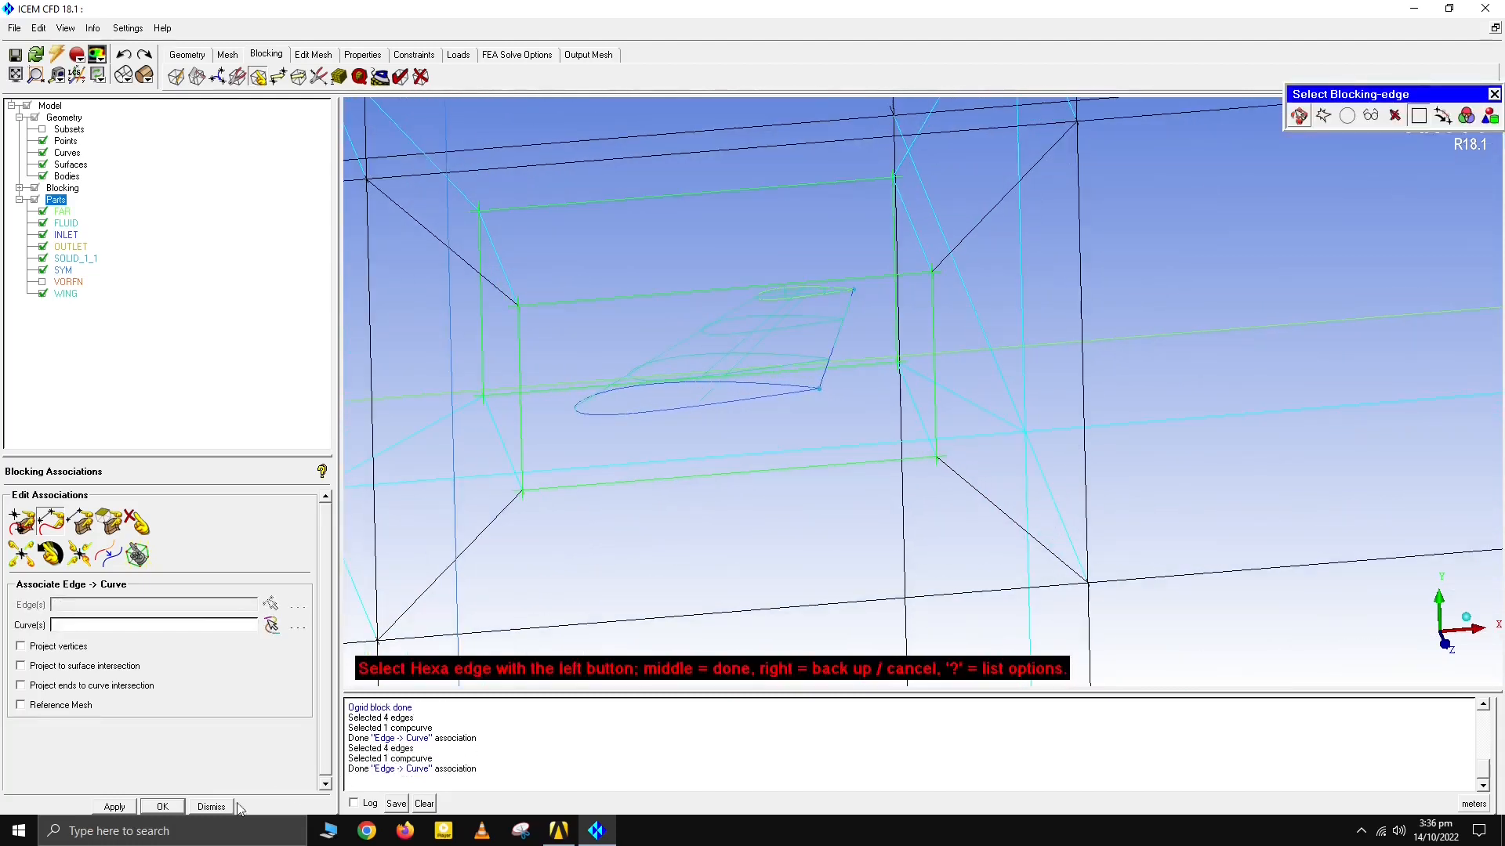
left_click(211, 807)
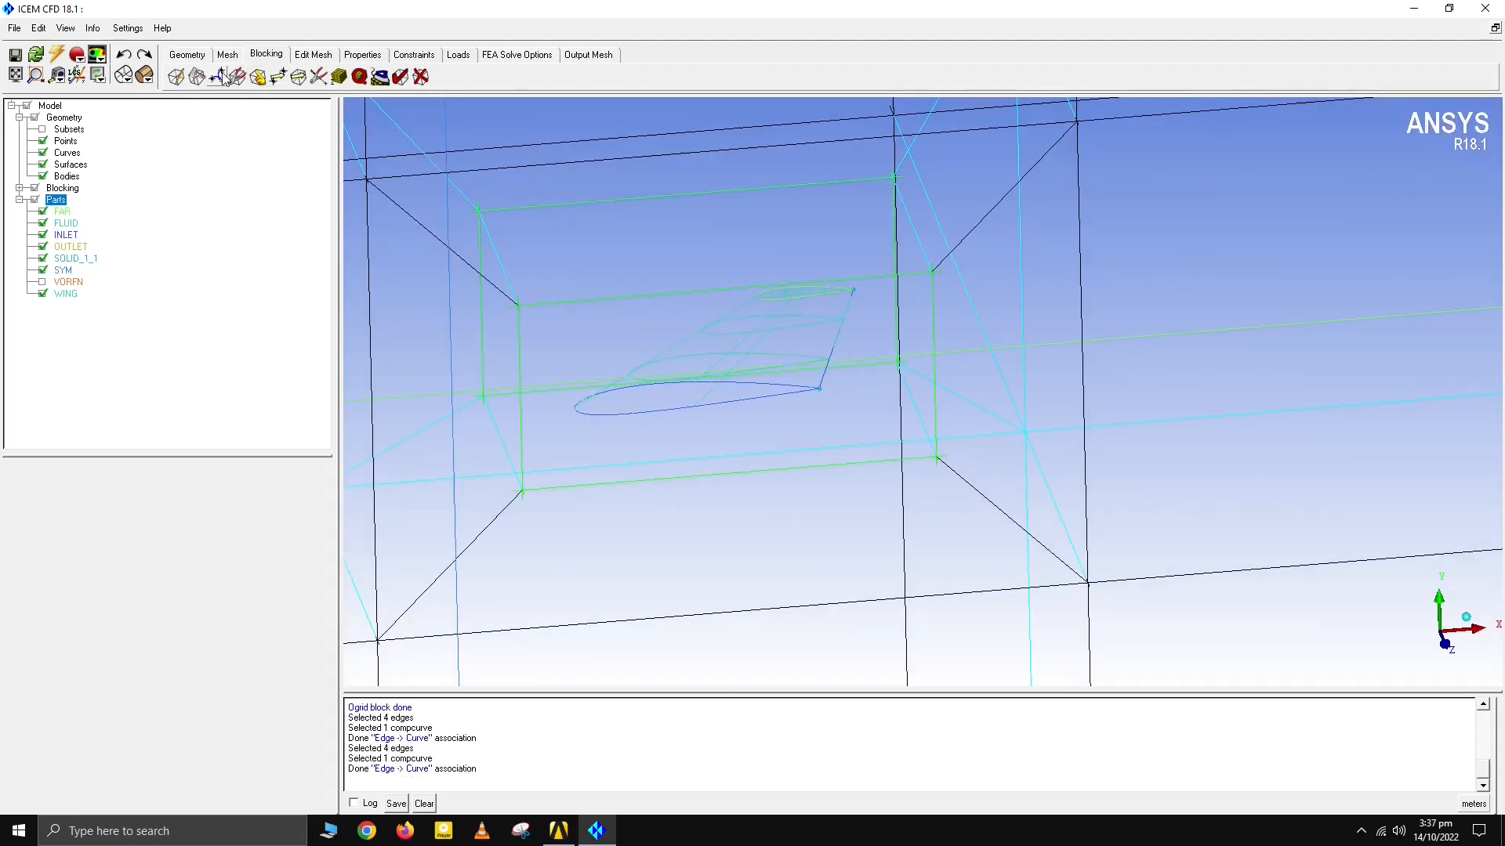
Step: Move the four inner O-grid vertices at the wing root onto the root airfoil, near its leading and trailing edges
left_click(277, 77)
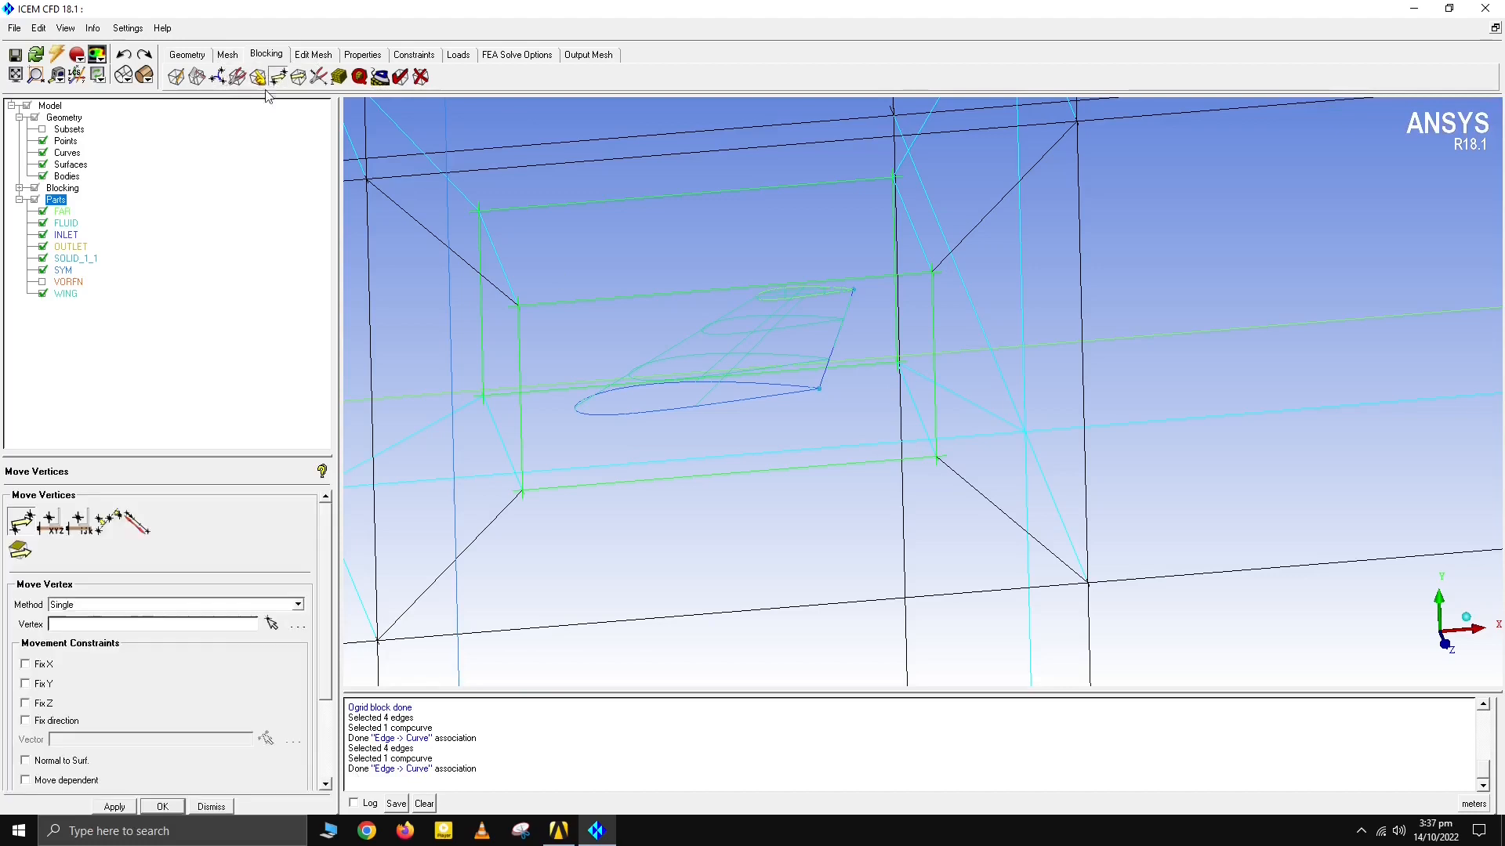
left_click(272, 624)
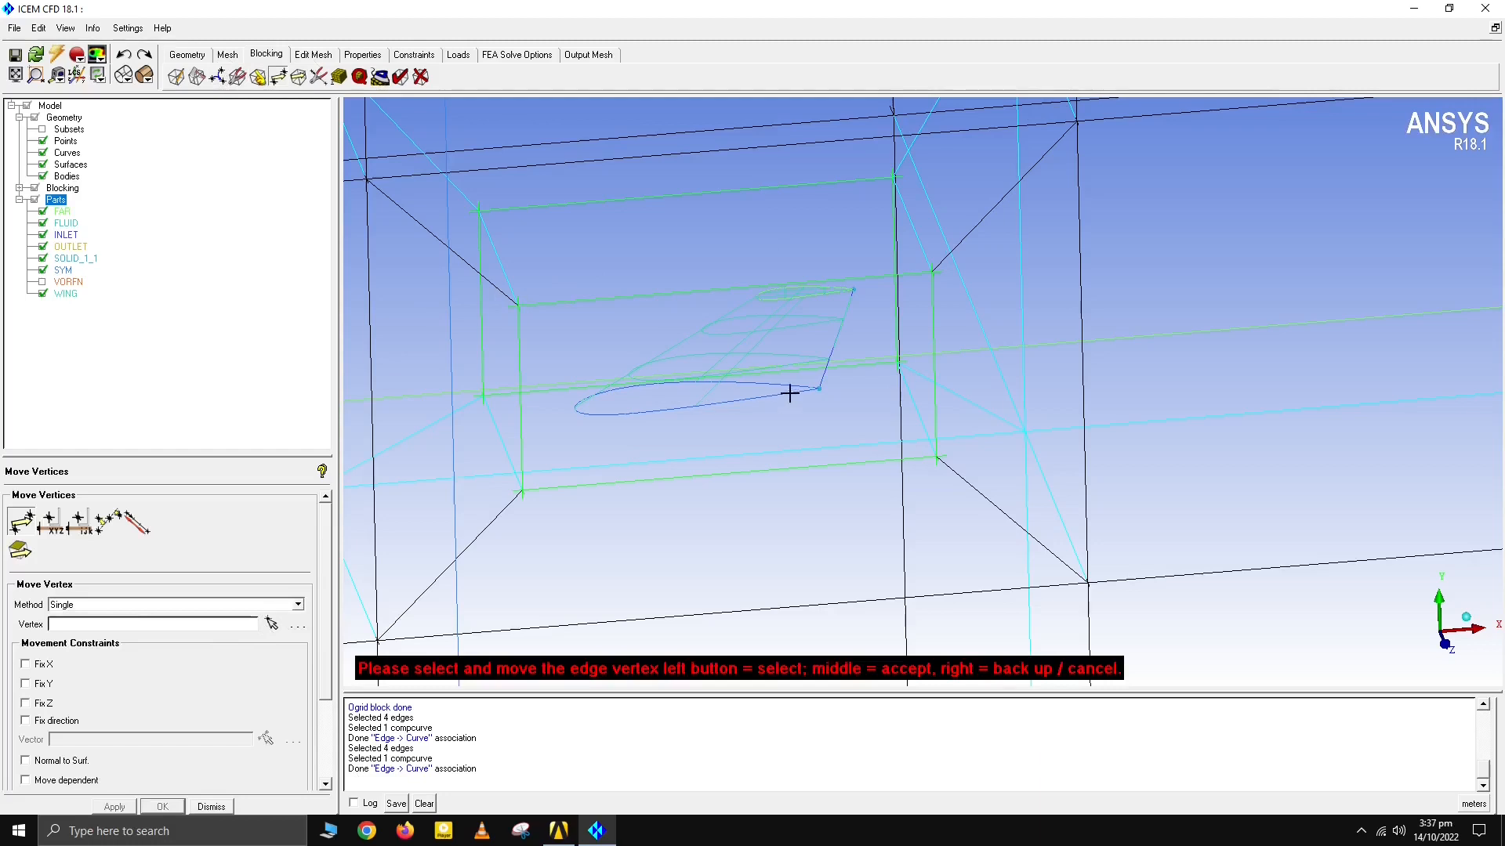
left_click_drag(515, 305, 600, 390)
left_click_drag(519, 491, 603, 421)
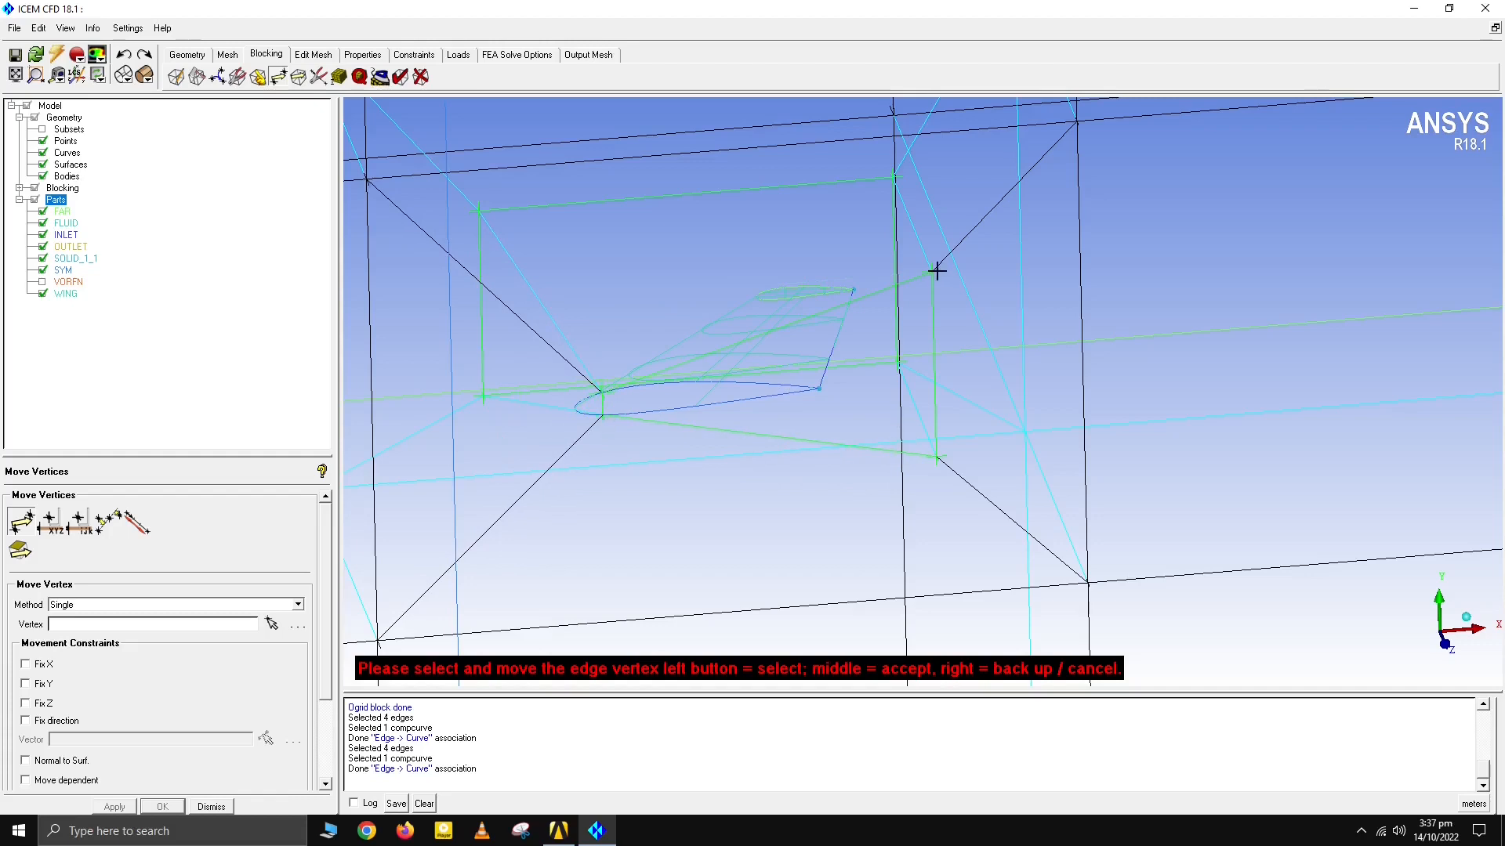
left_click_drag(937, 270, 792, 386)
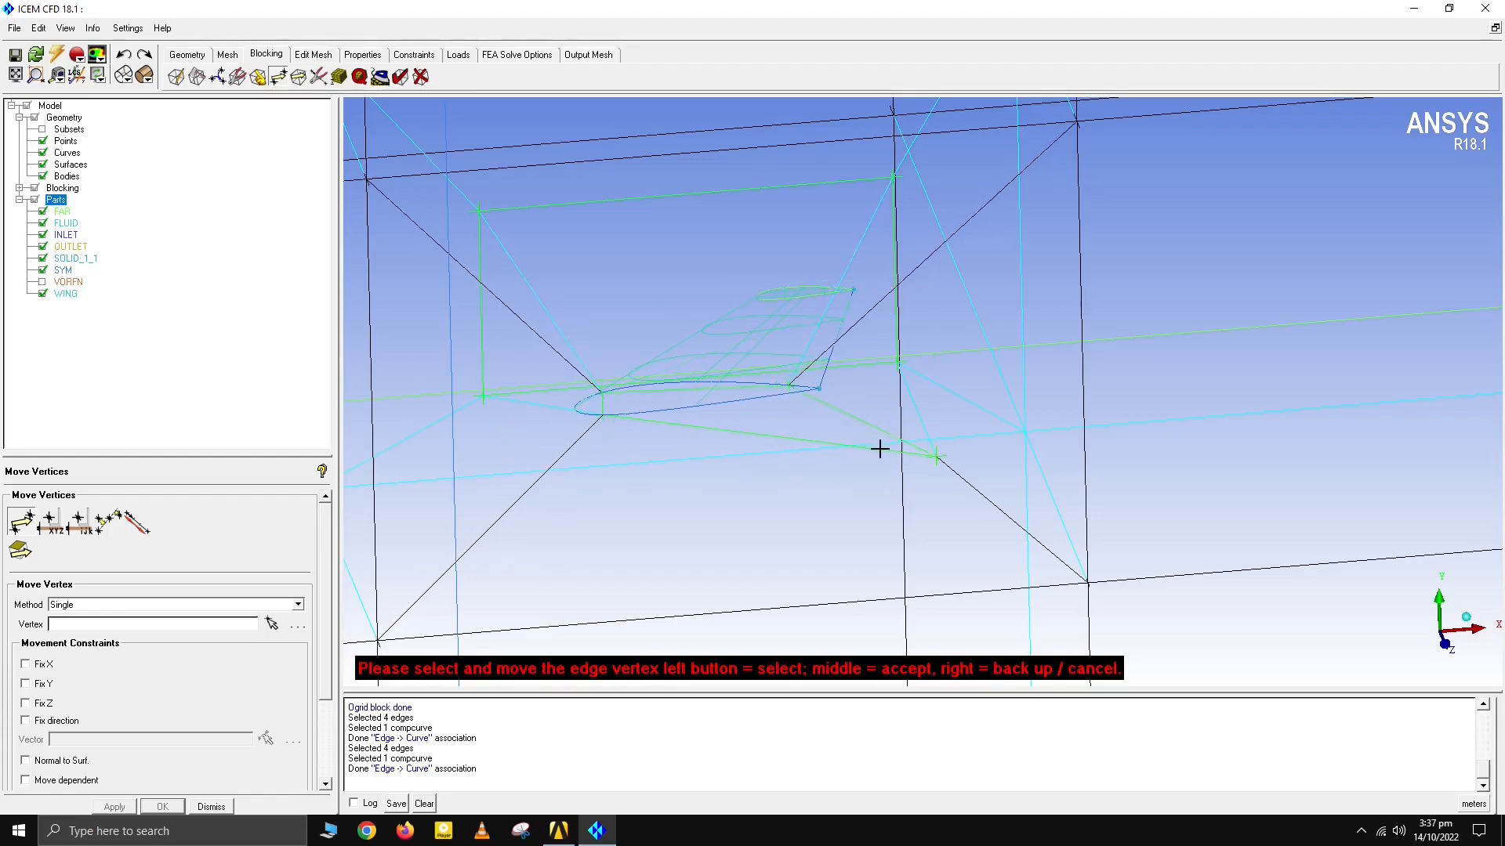
left_click_drag(935, 454, 766, 382)
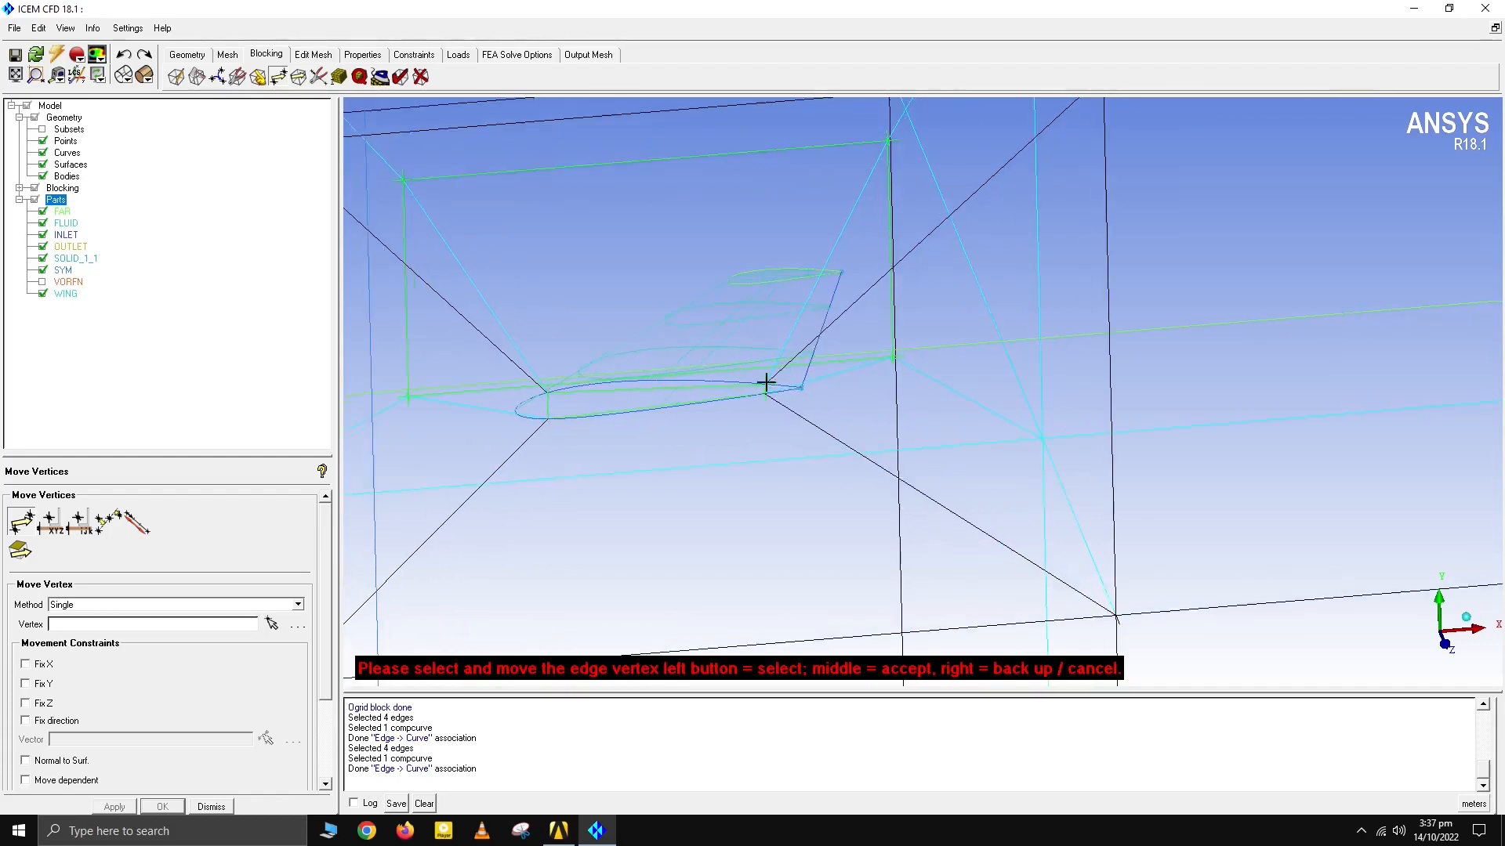
scroll(766, 382, "up", 5)
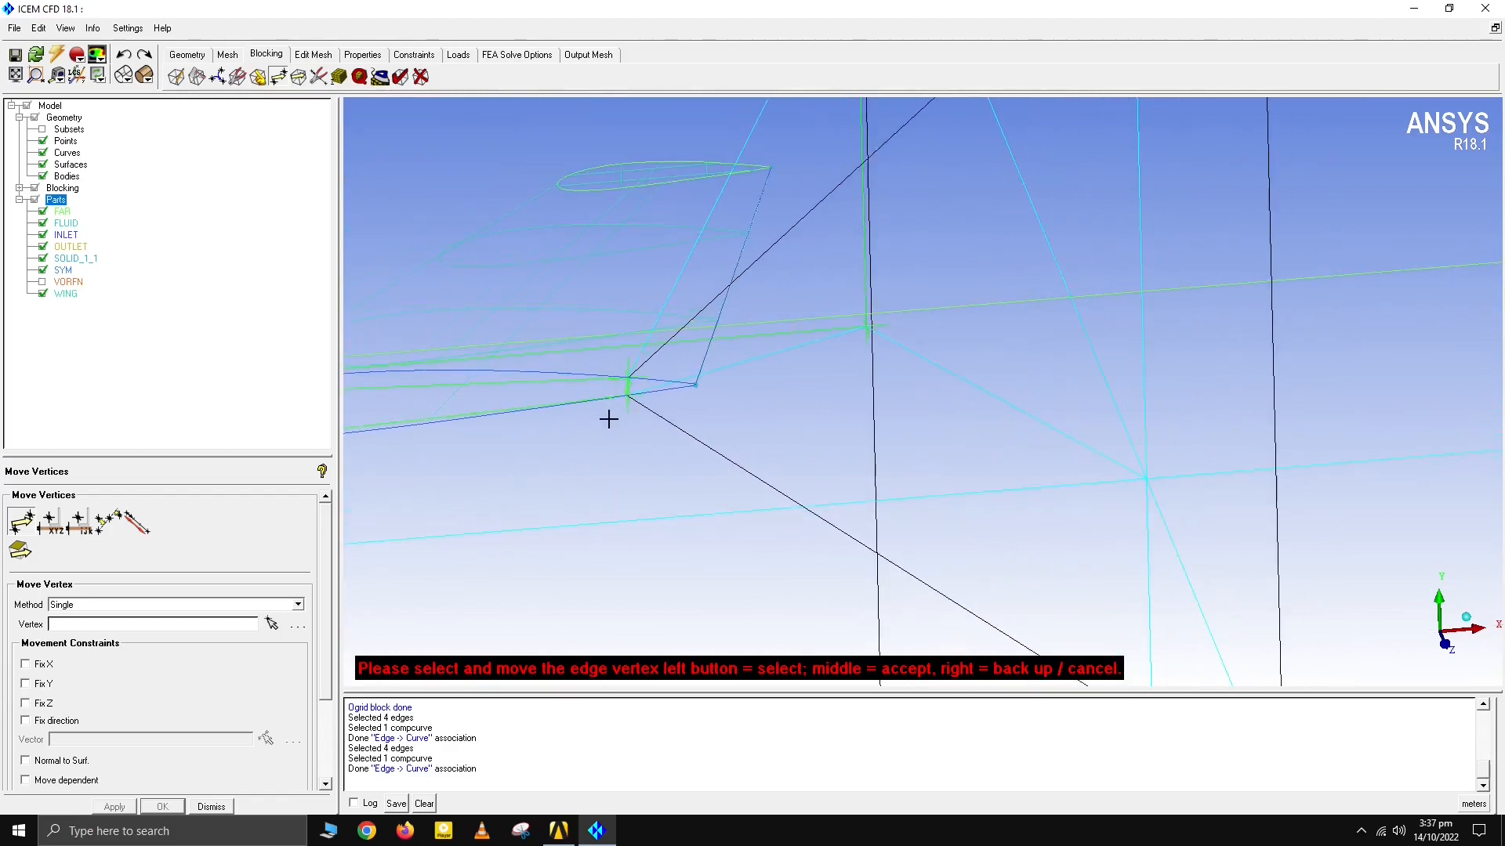
key("F9")
middle_click_drag(604, 421, 914, 460)
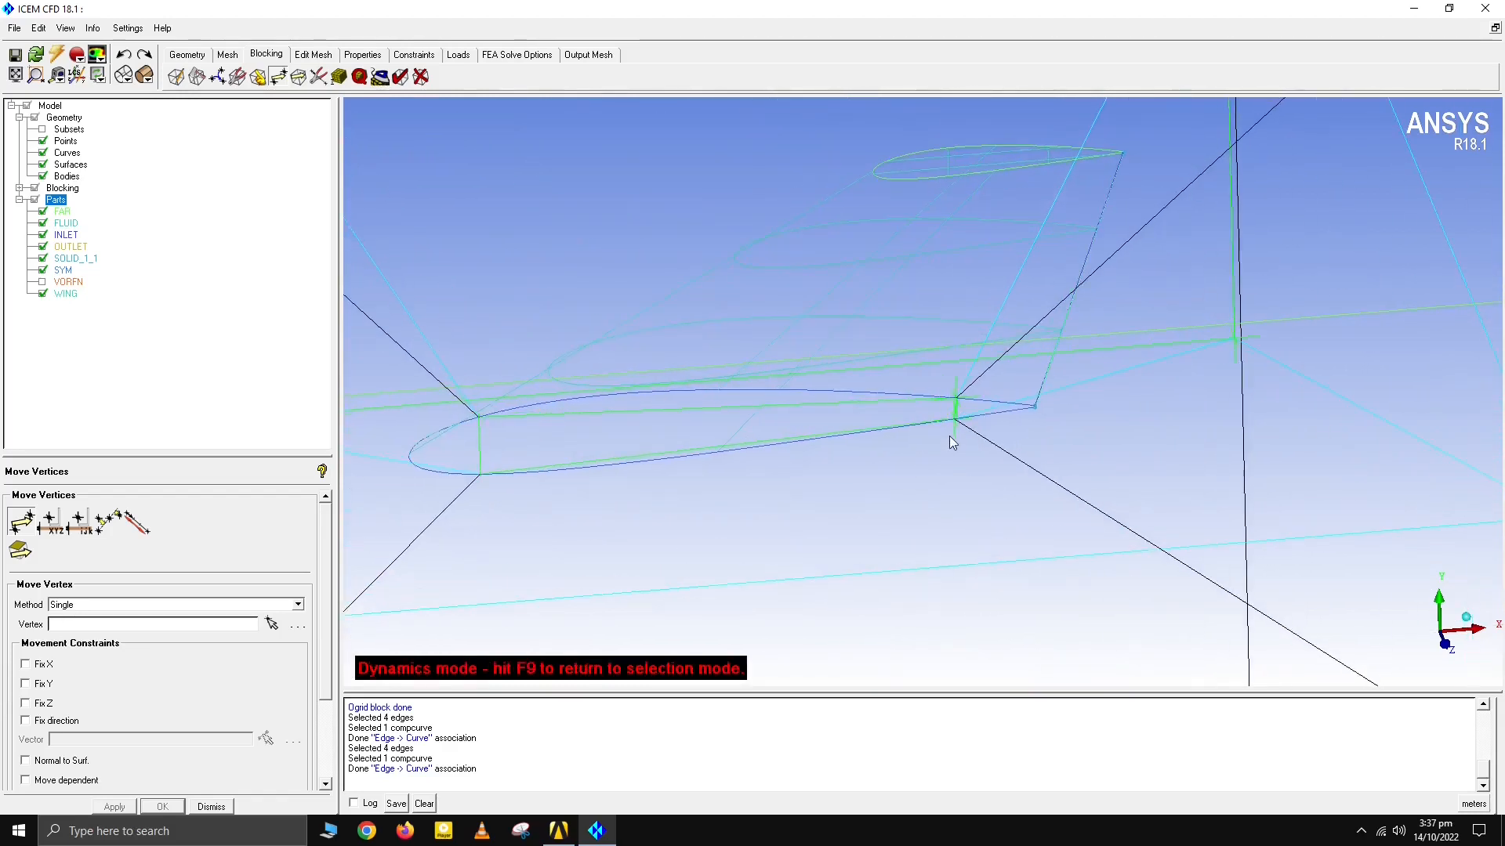
key("F9")
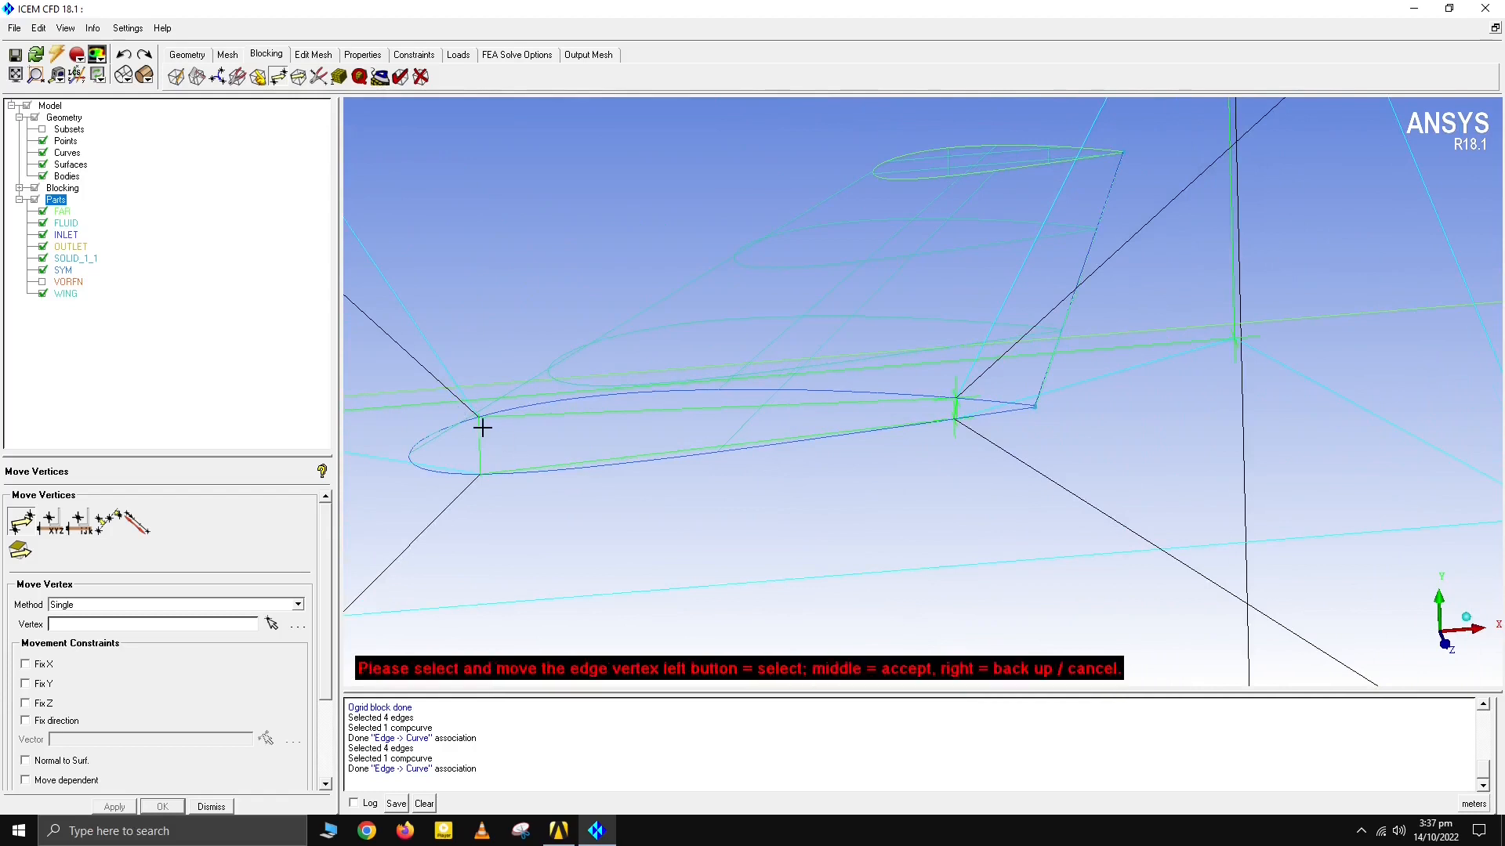
left_click_drag(480, 423, 1135, 463)
Step: Move the four inner O-grid vertices at the tip end onto the wing-tip airfoil and finish moving vertices
key("F9")
key("F9")
key("F9")
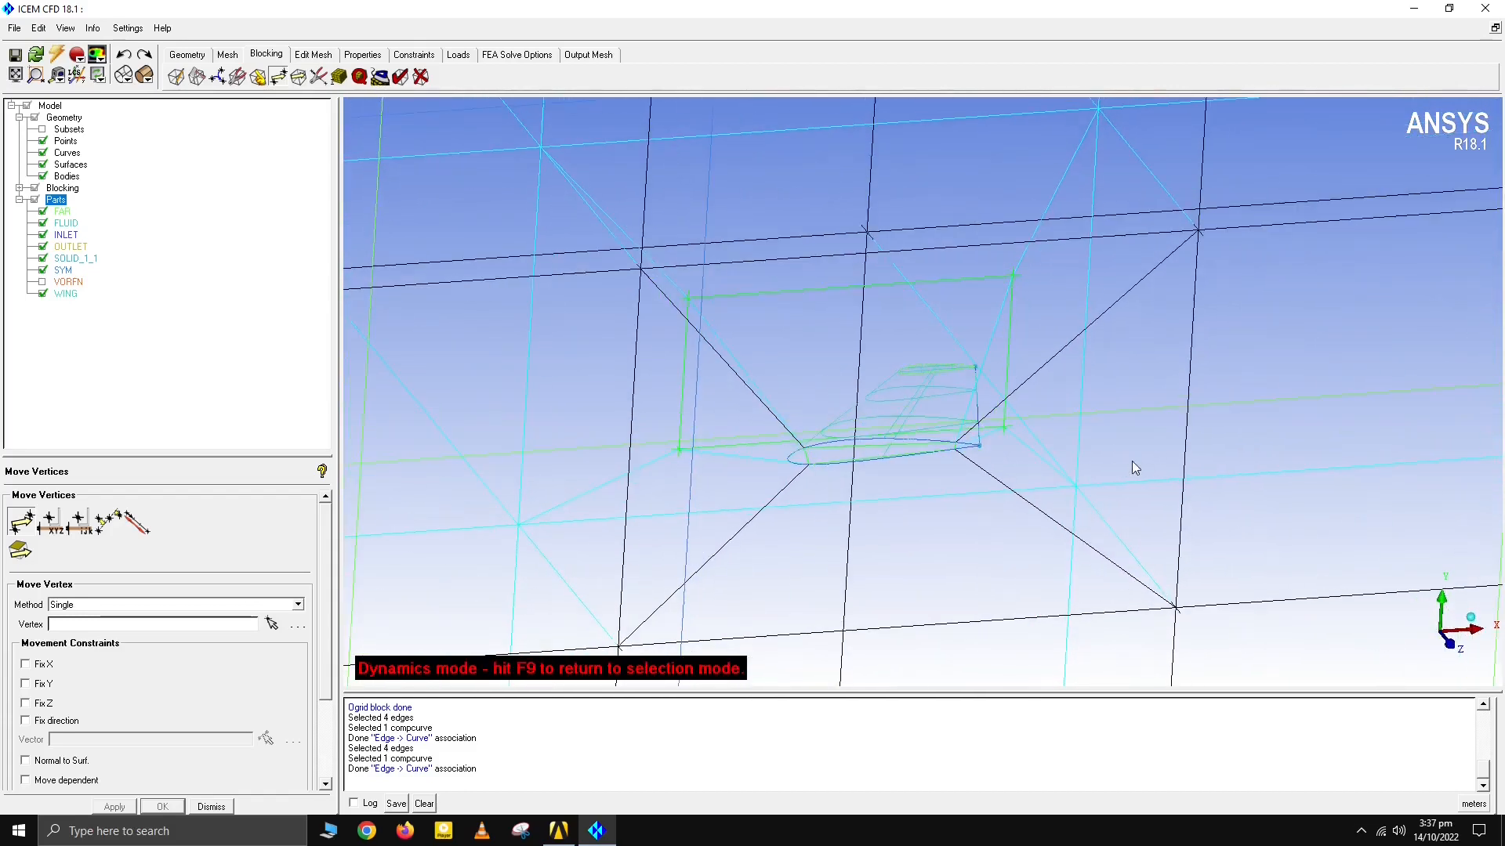
key("F9")
scroll(961, 367, "up", 5)
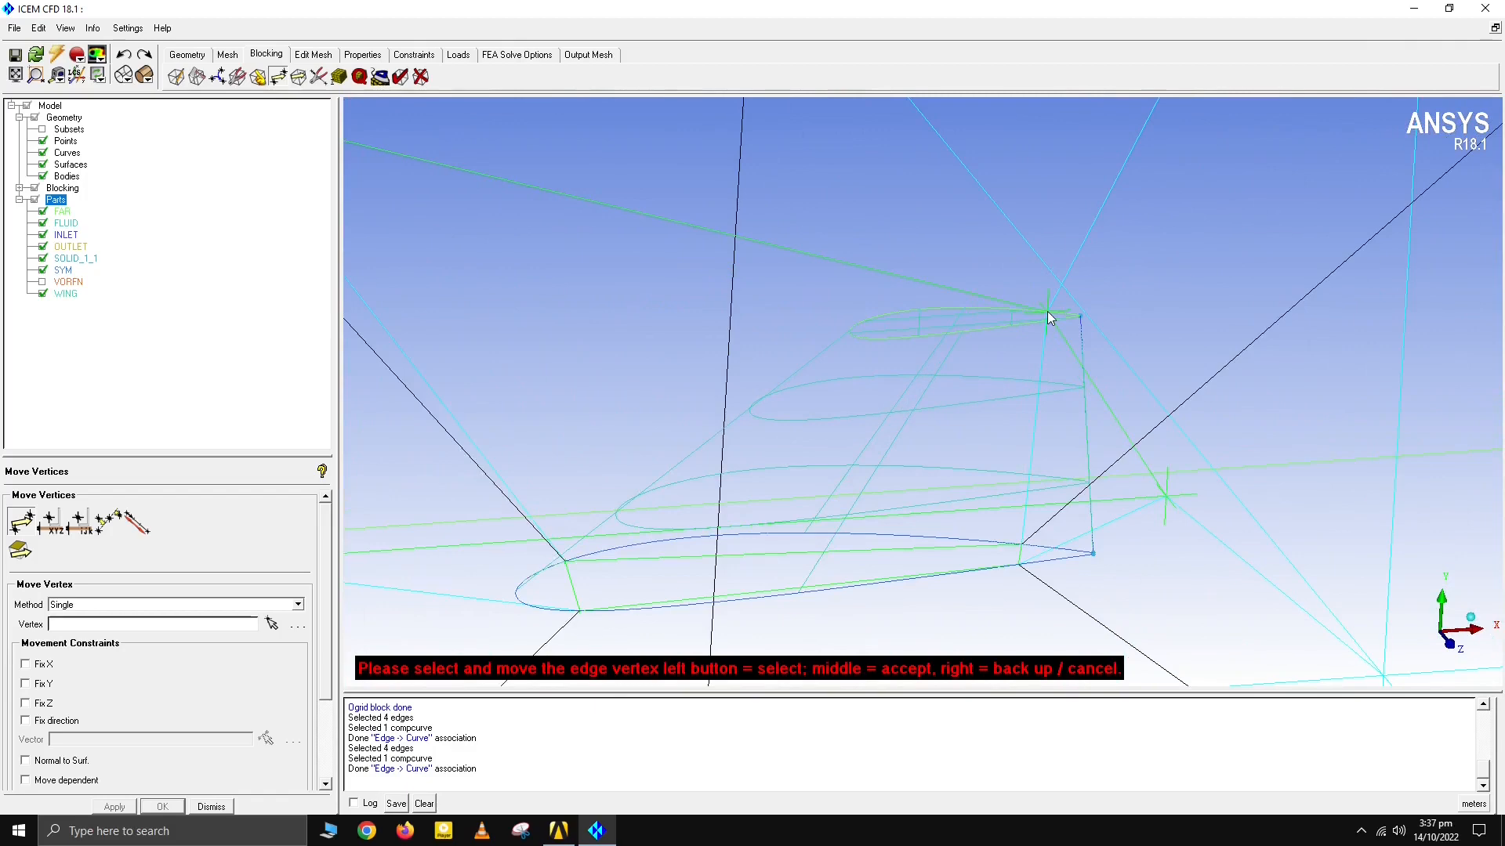
key("F9")
left_click_drag(1168, 544, 1156, 493)
key("F9")
left_click_drag(1031, 317, 779, 331)
left_click_drag(876, 357, 628, 577)
key("F9")
key("F9")
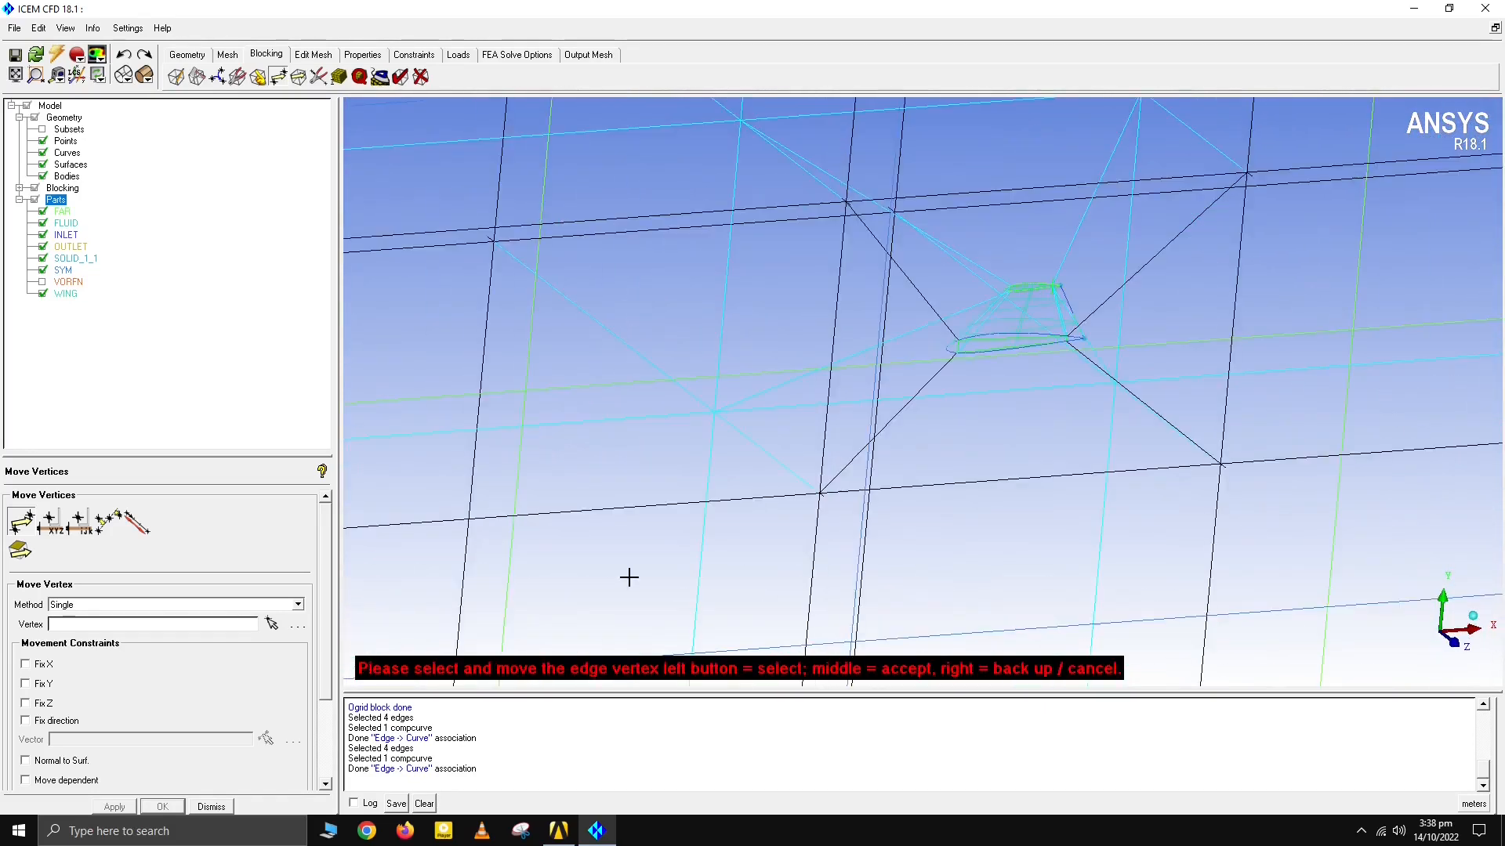
middle_click(415, 590)
left_click(210, 807)
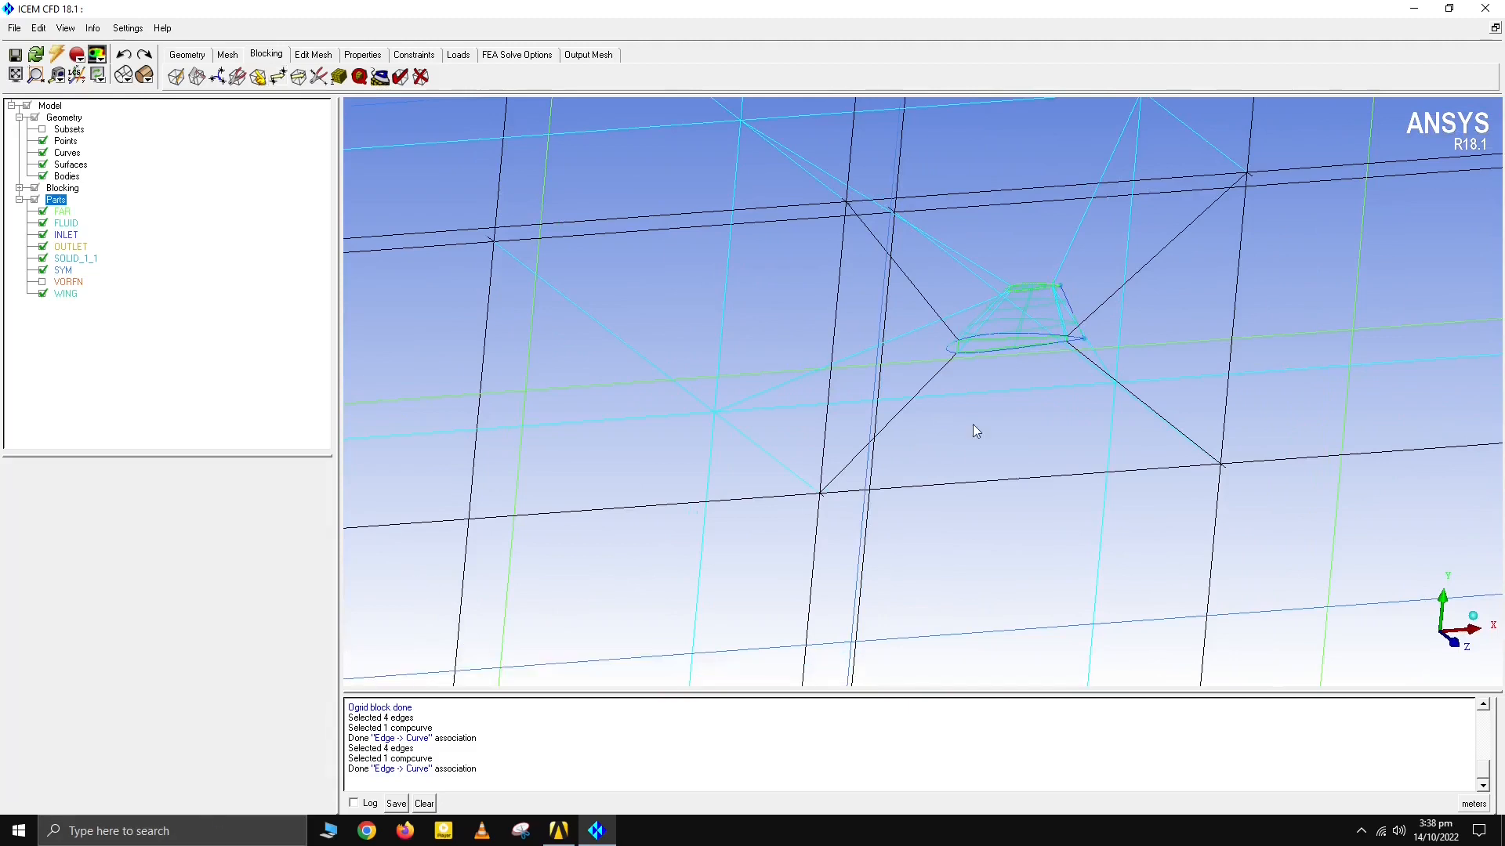
Step: Delete block 42, which fills the inside of the wing, without deleting it permanently
left_click_drag(972, 425, 1103, 284)
left_click_drag(969, 349, 1146, 284)
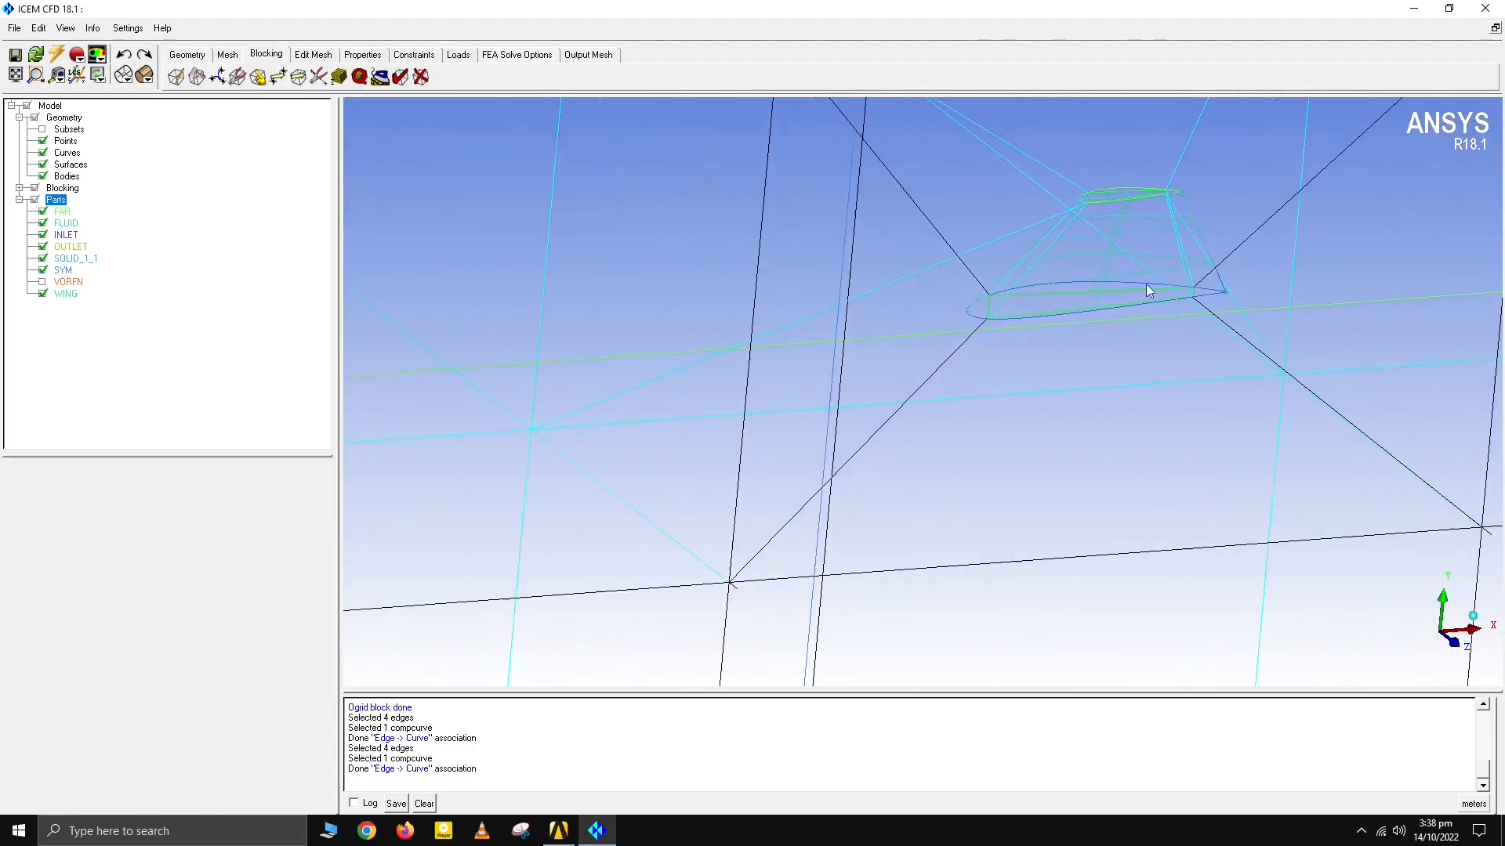
left_click_drag(816, 326, 874, 300)
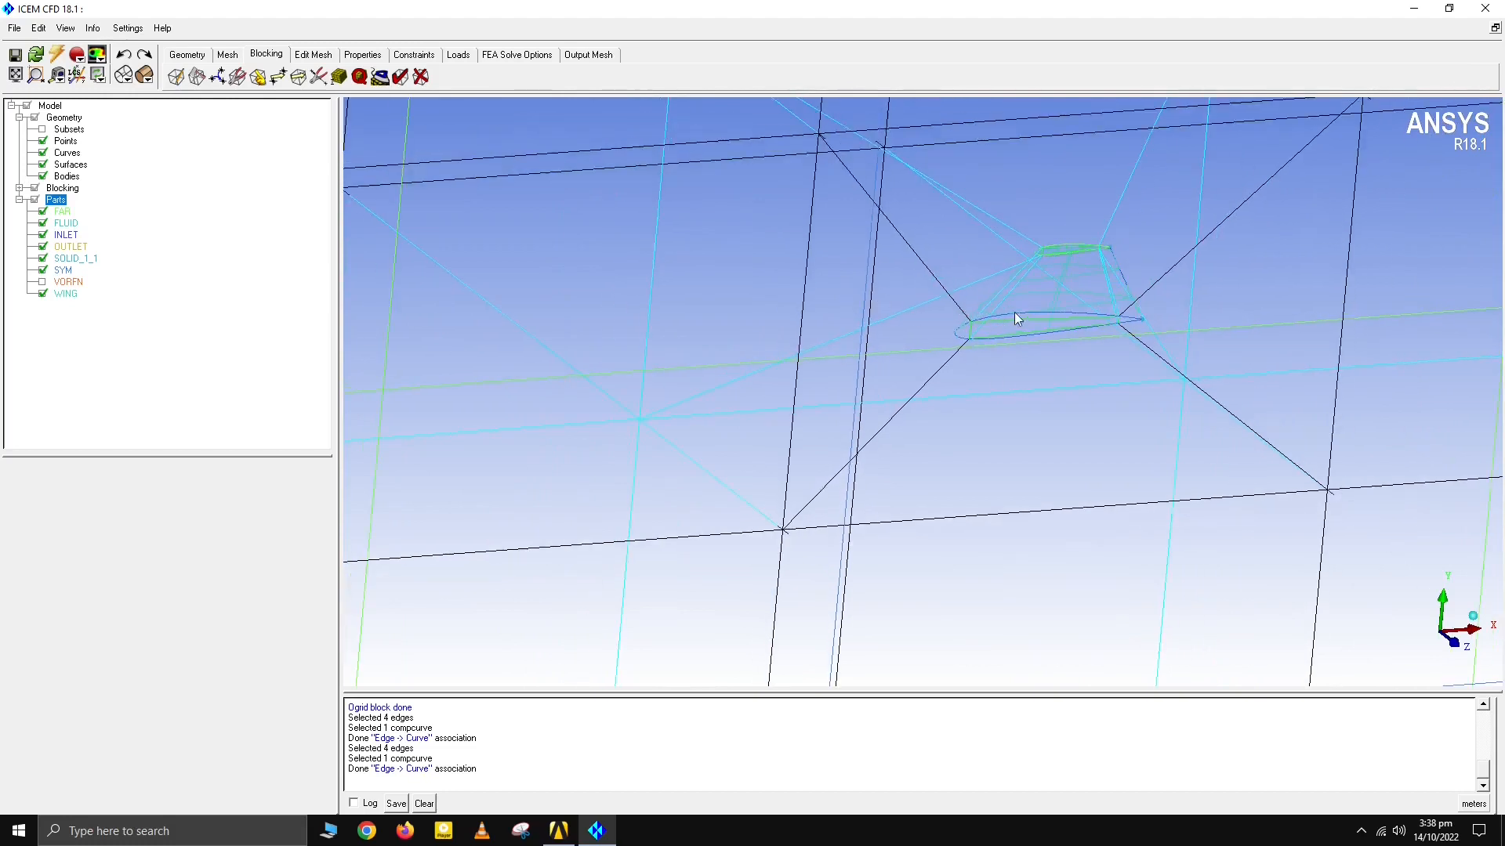
left_click(421, 76)
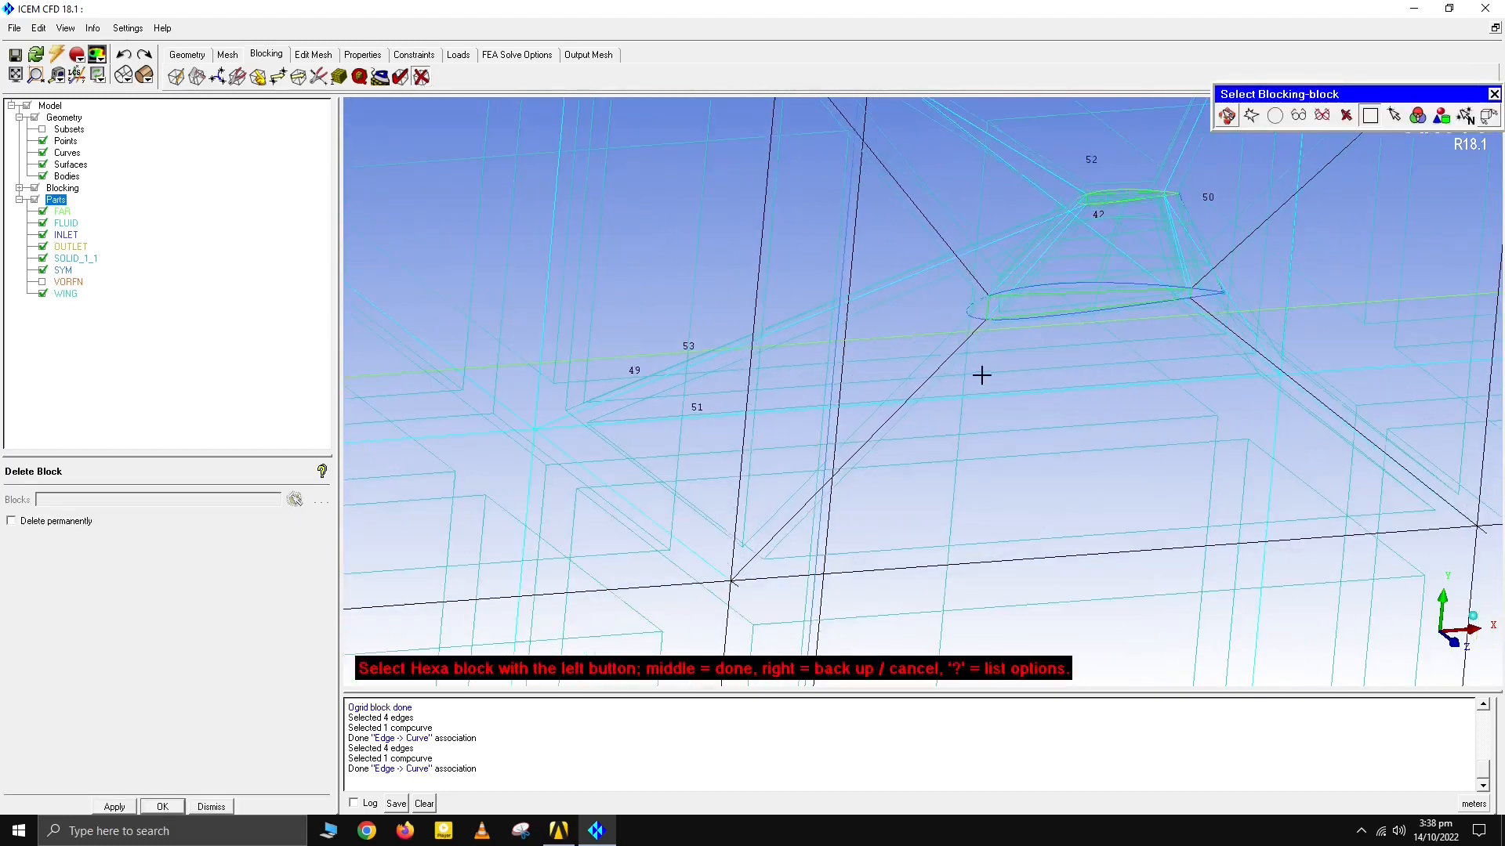
left_click(1034, 299)
middle_click(1033, 300)
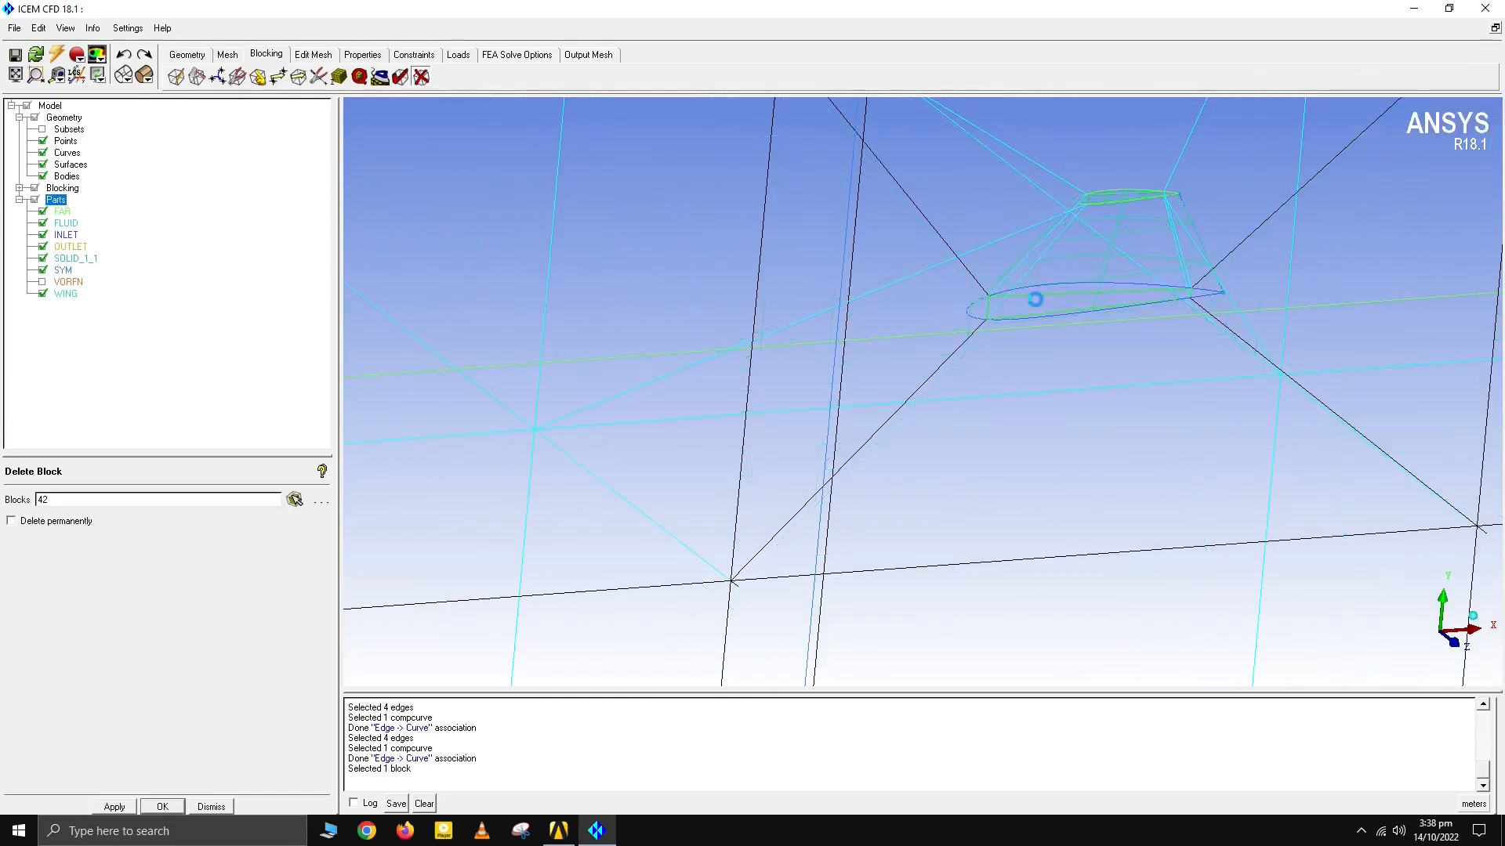
left_click_drag(1119, 285, 1016, 453)
scroll(1016, 453, "down", 5)
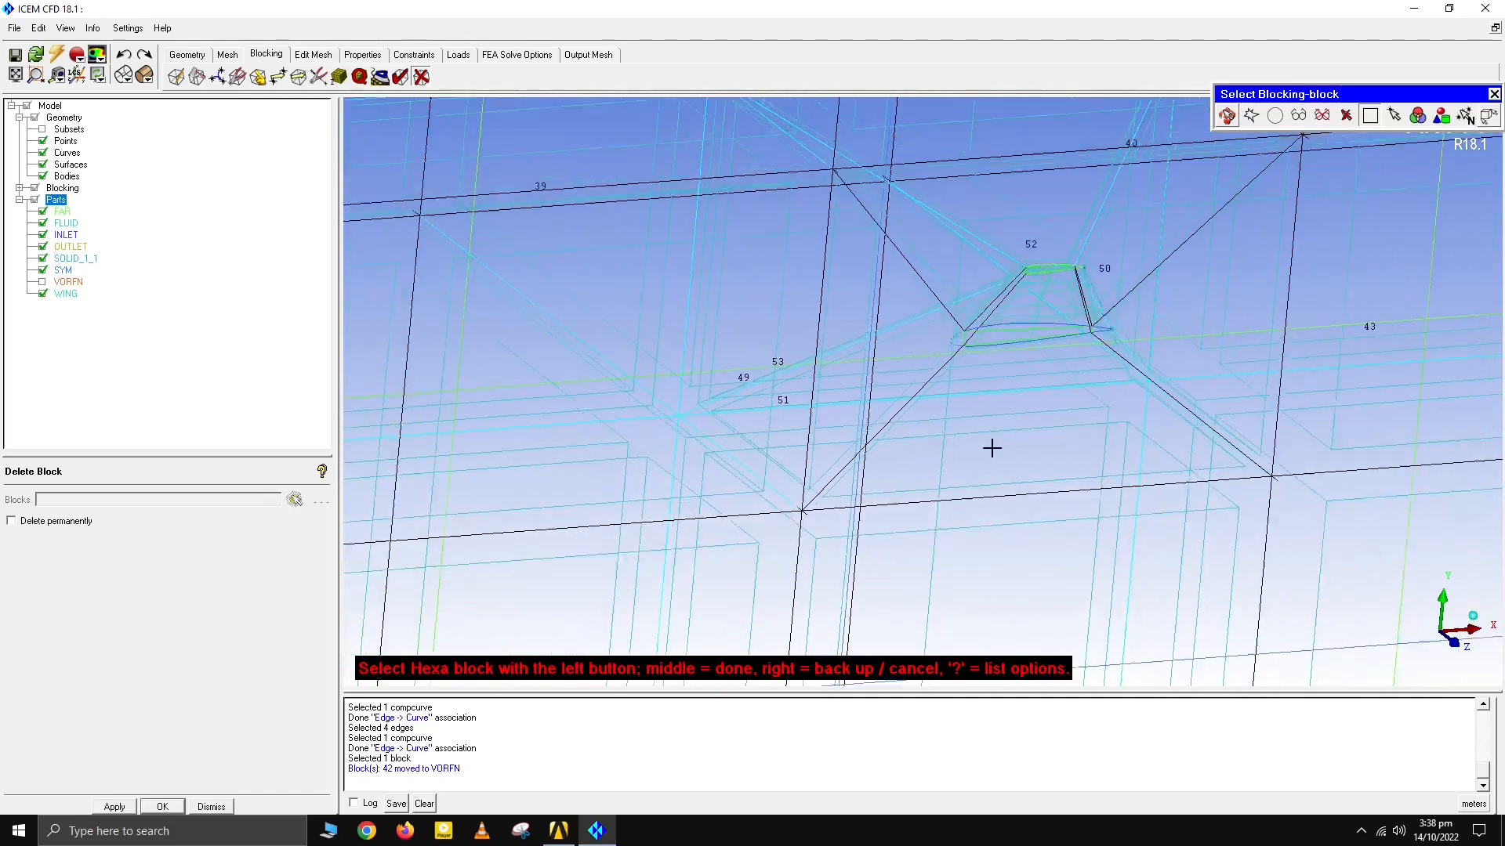
Step: Turn on the bunching display for the blocking edges and leave the block deletion selection
left_click(19, 188)
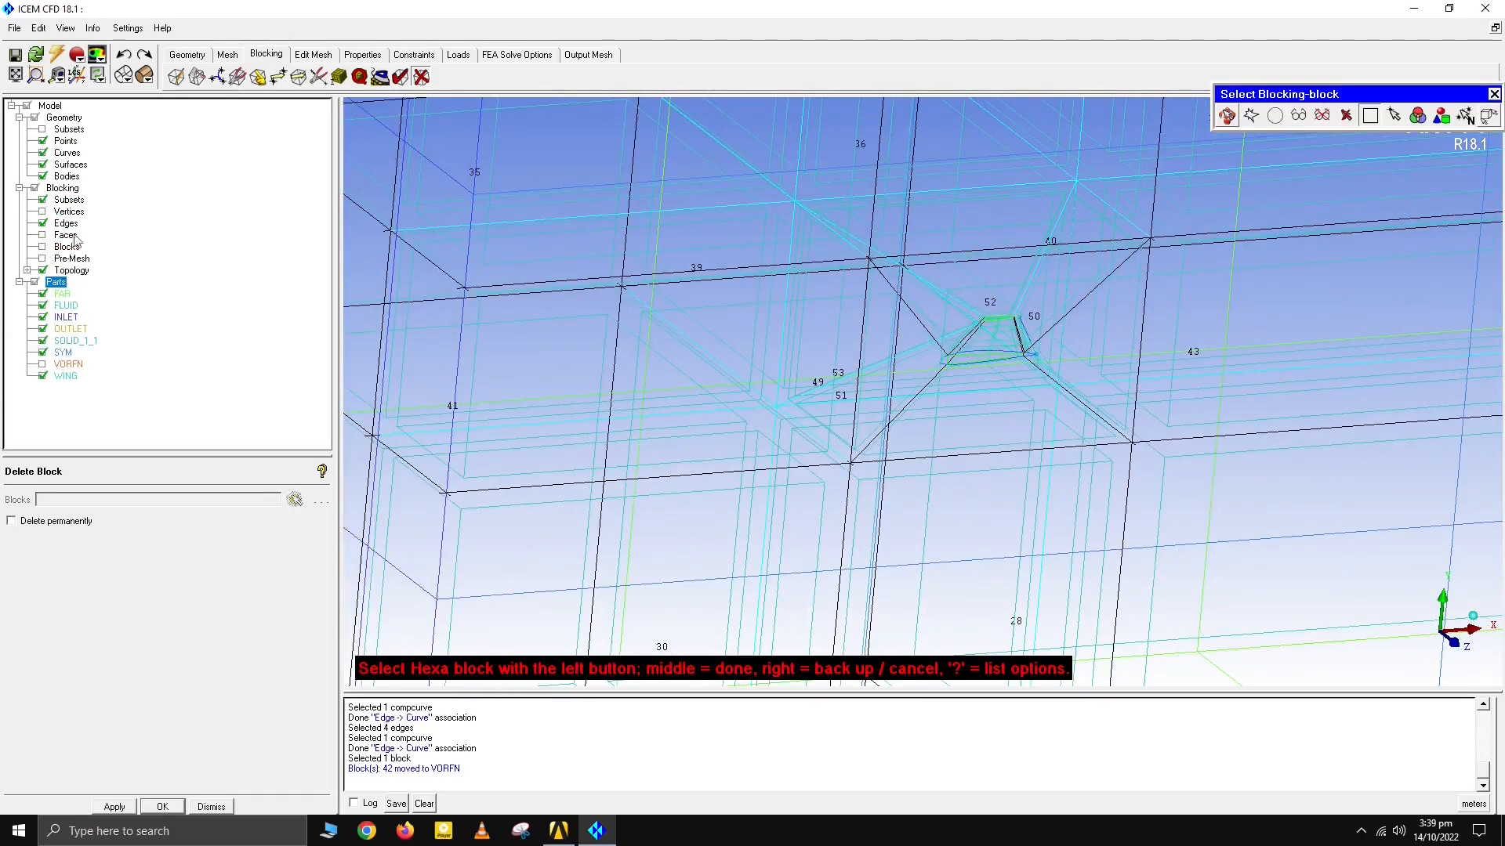
scroll(1050, 326, "down", 2)
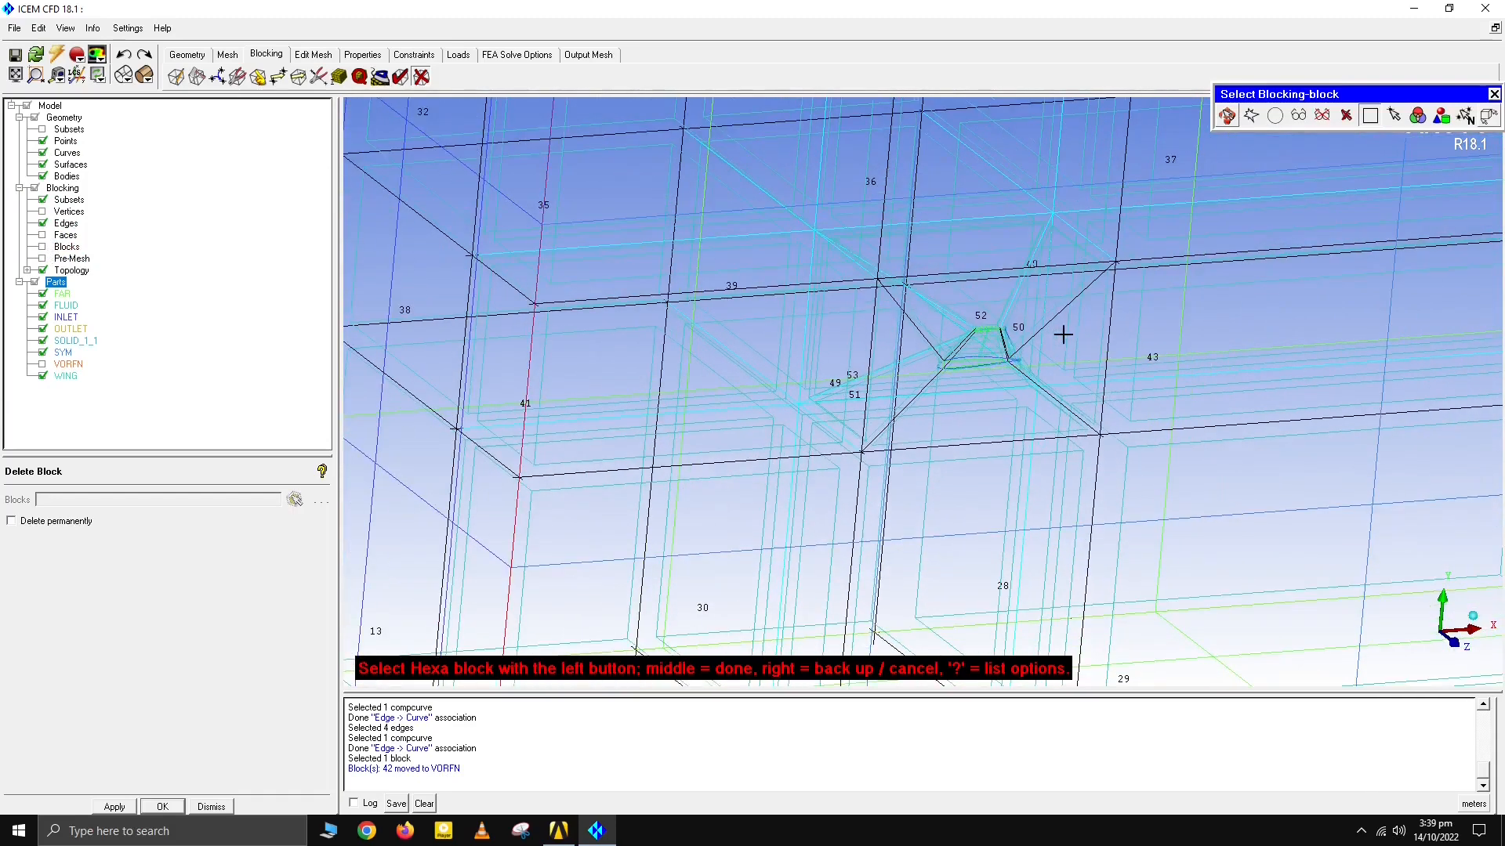
right_click(59, 224)
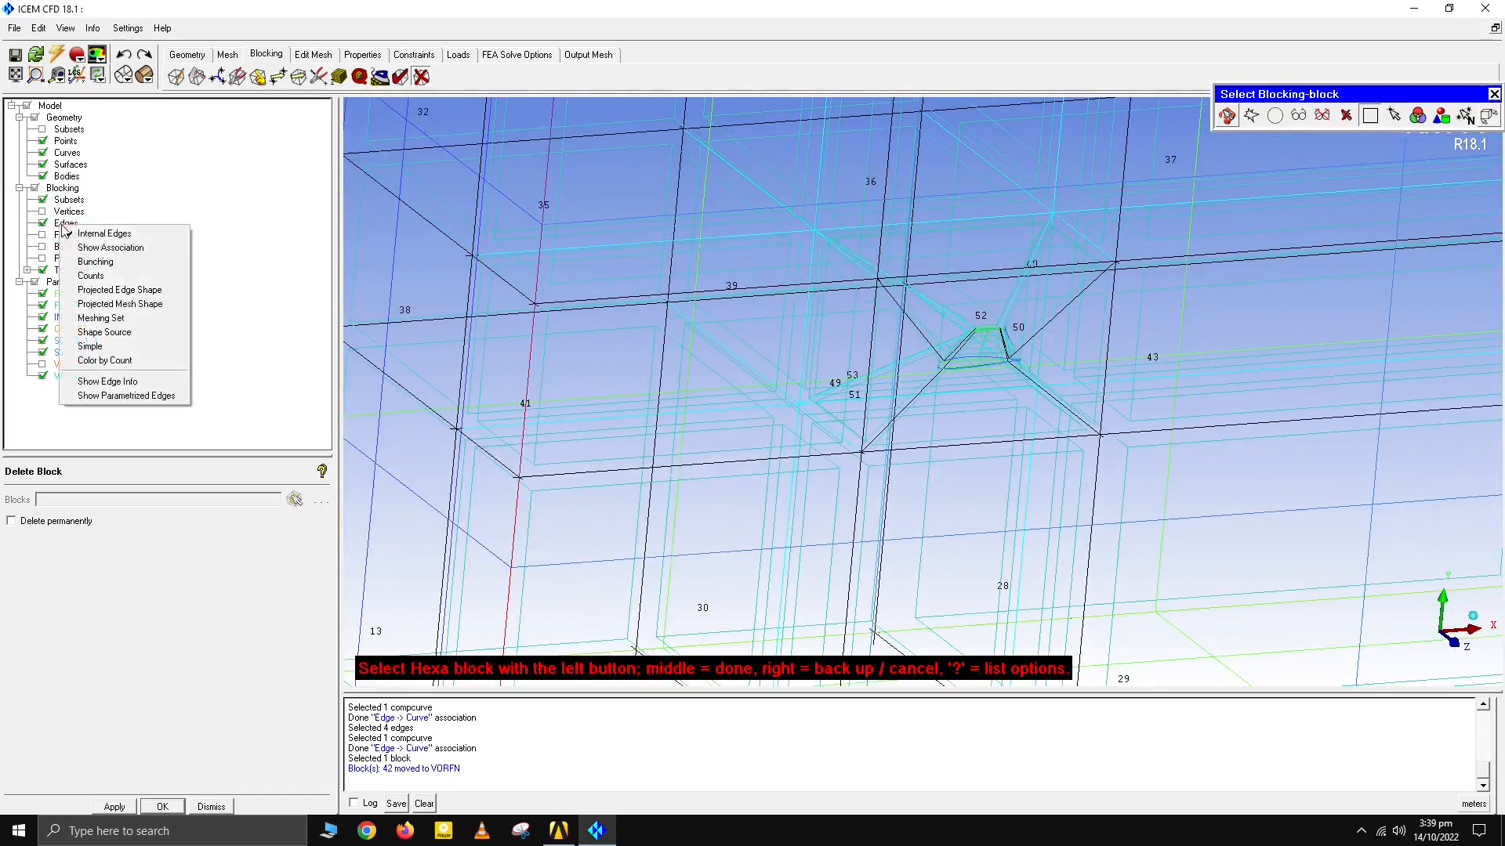
left_click(100, 262)
scroll(862, 314, "up", 5)
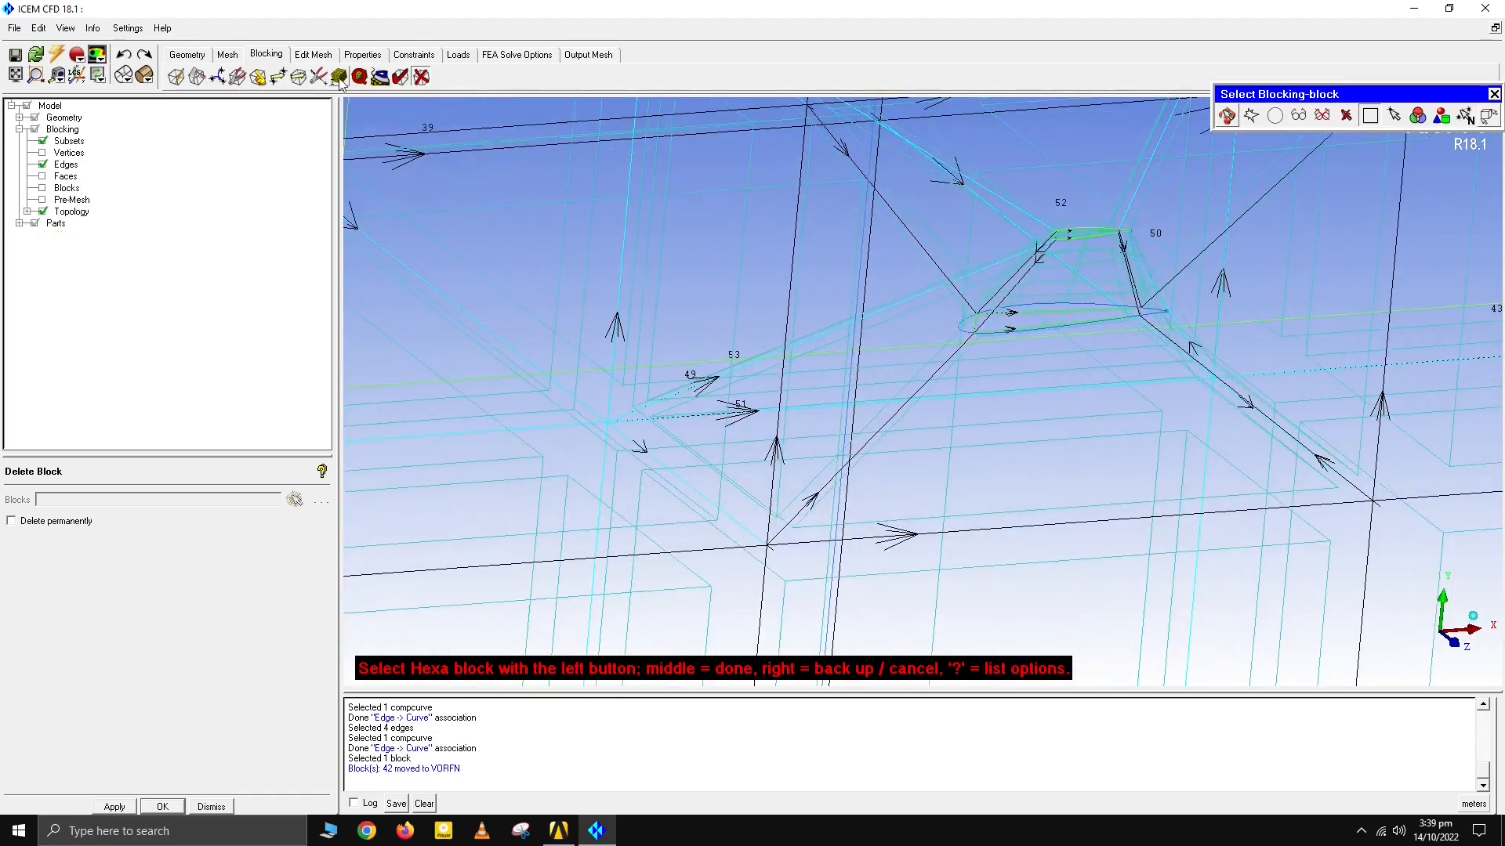
left_click(110, 543)
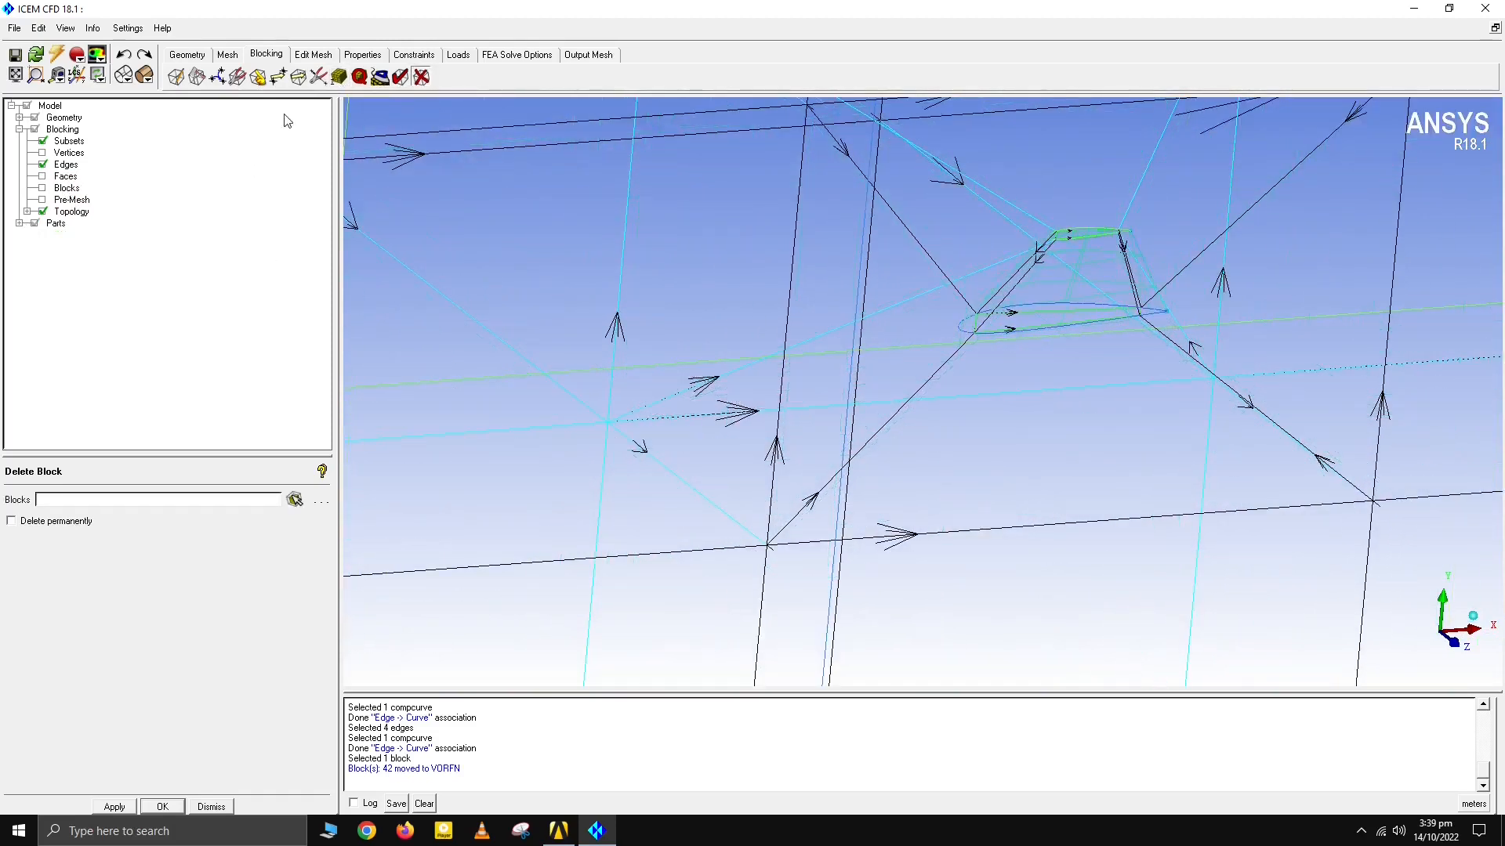
Step: Pick the vertical O-grid edge ahead of the wing root for edge meshing parameters and enable copying parameters to all parallel edges
left_click(338, 78)
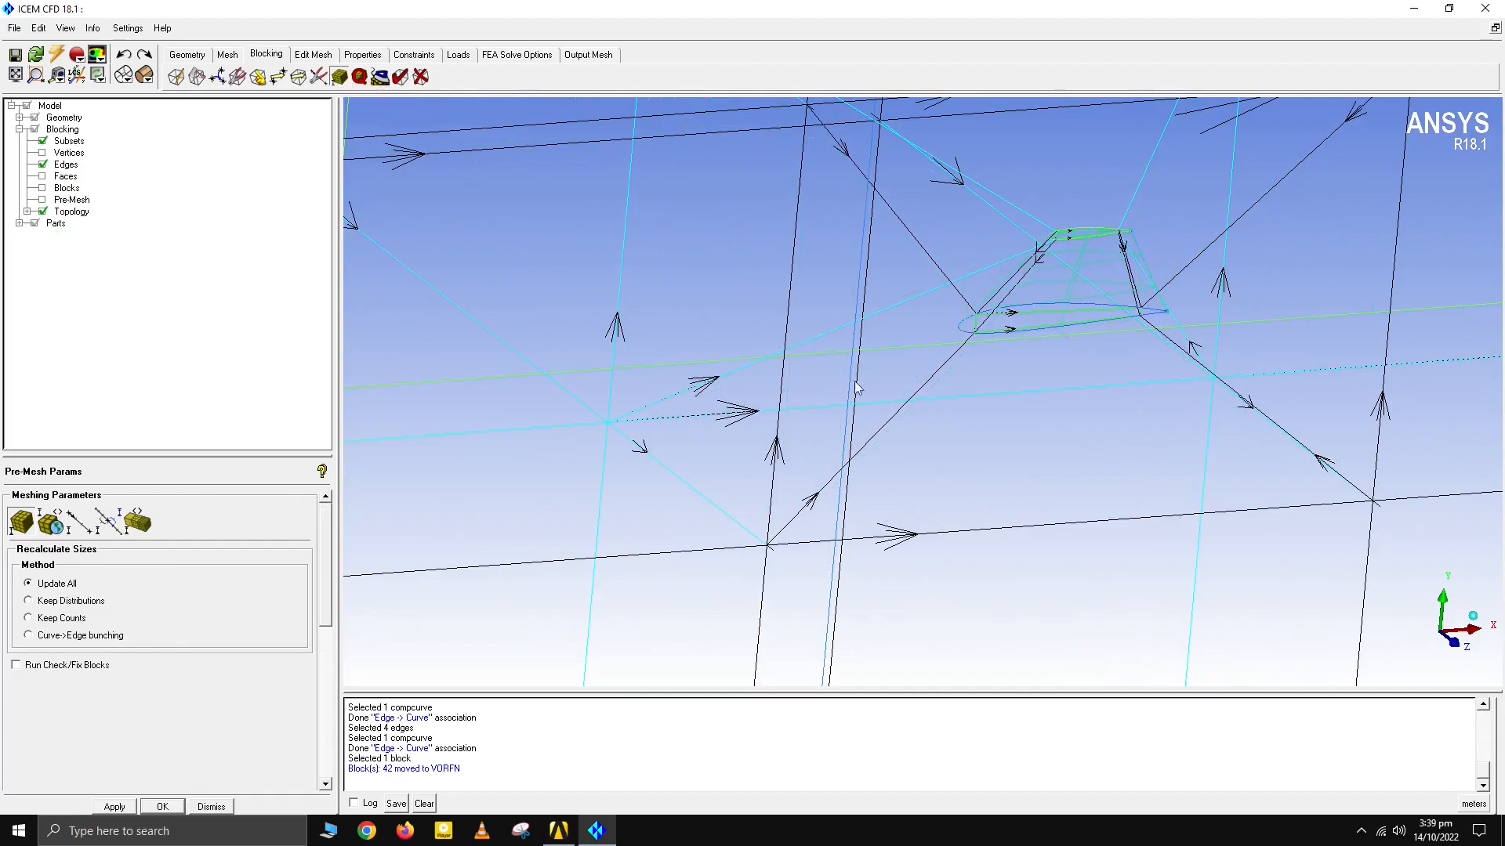
scroll(856, 387, "up", 1)
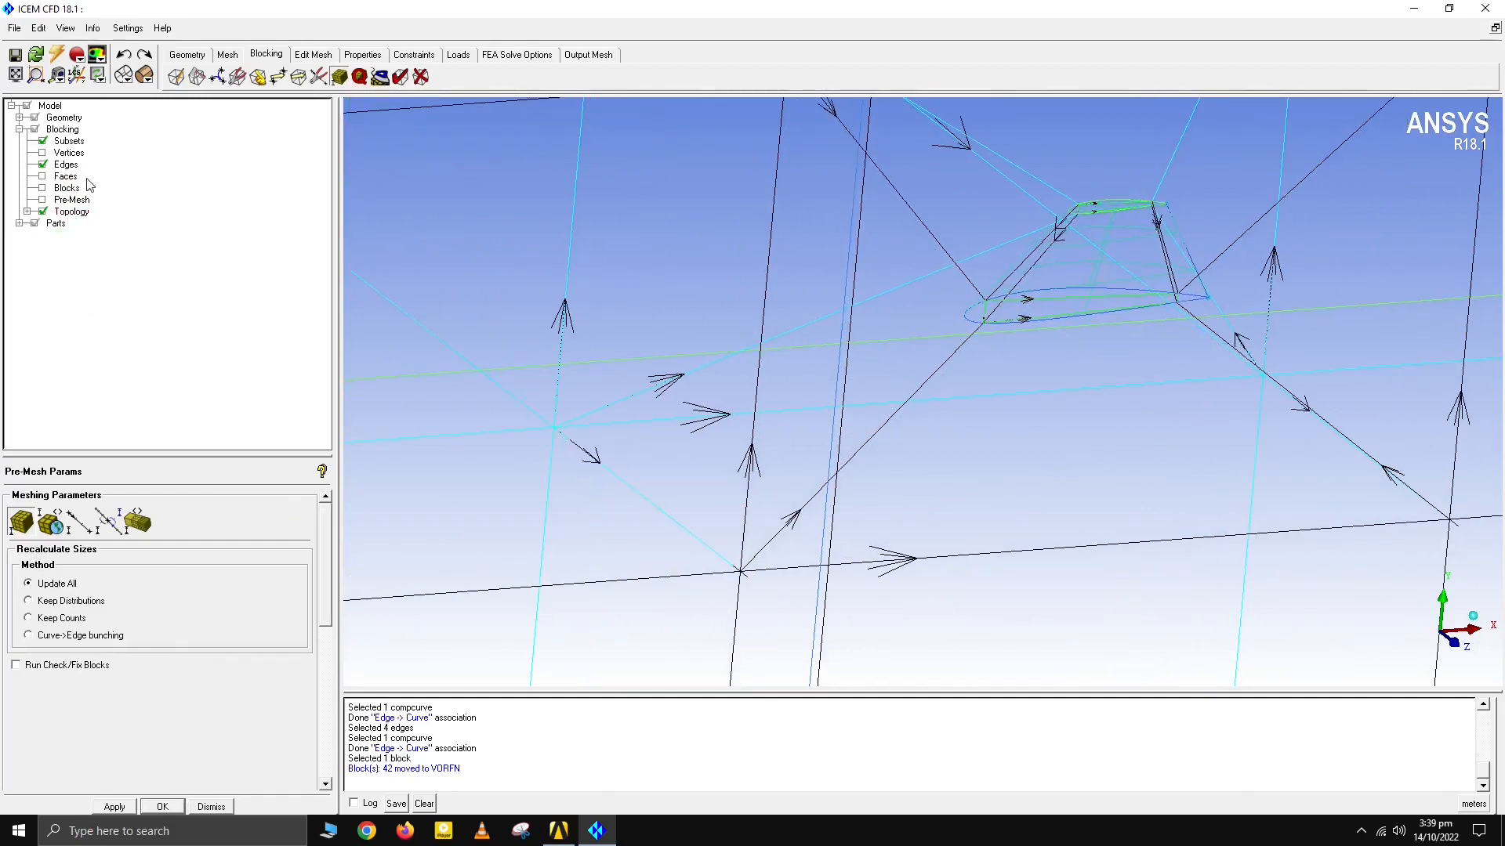
right_click(52, 164)
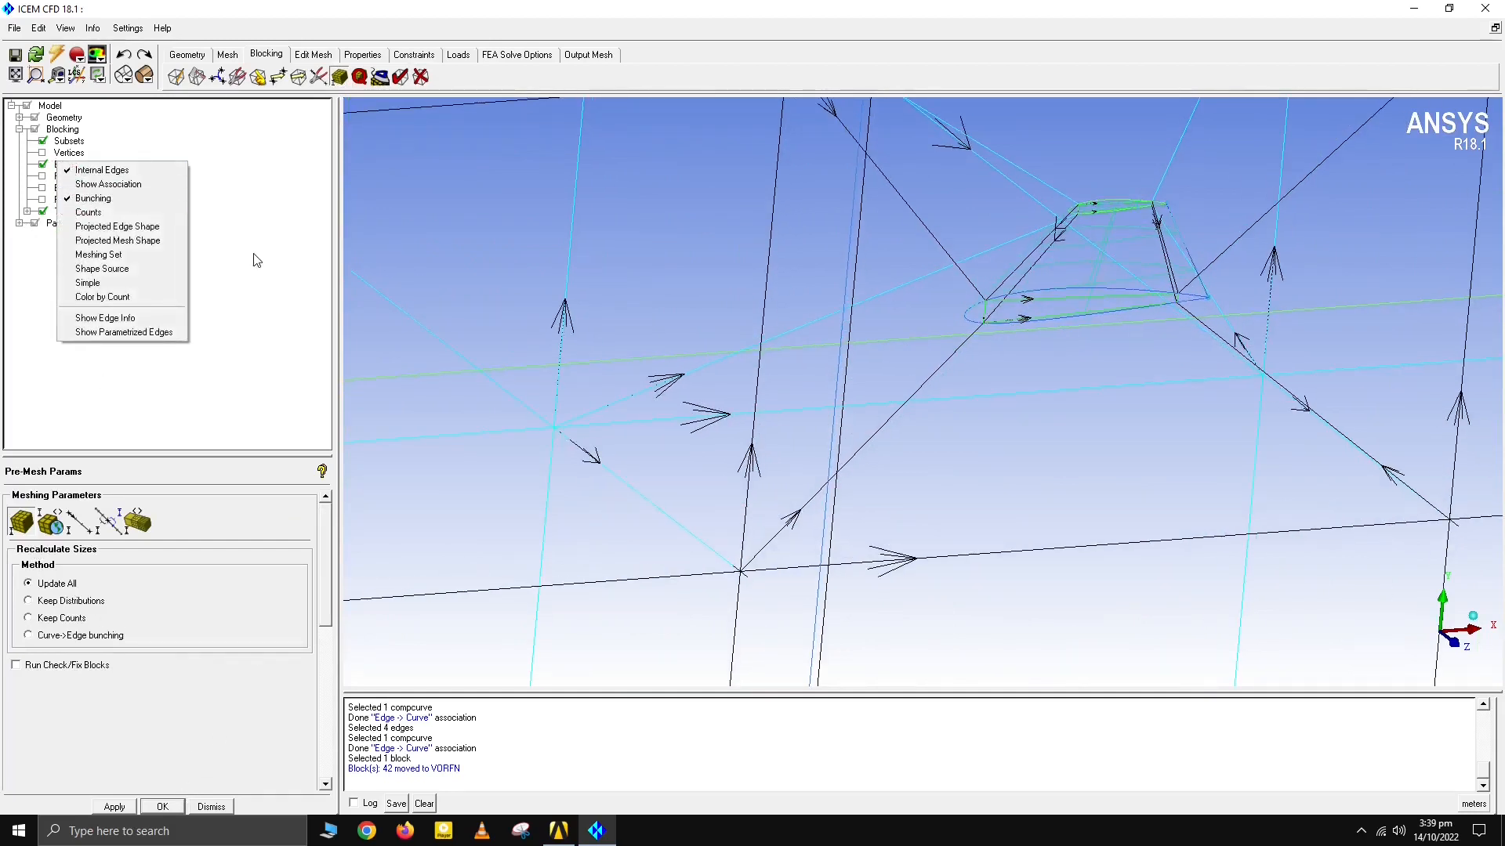
left_click(297, 119)
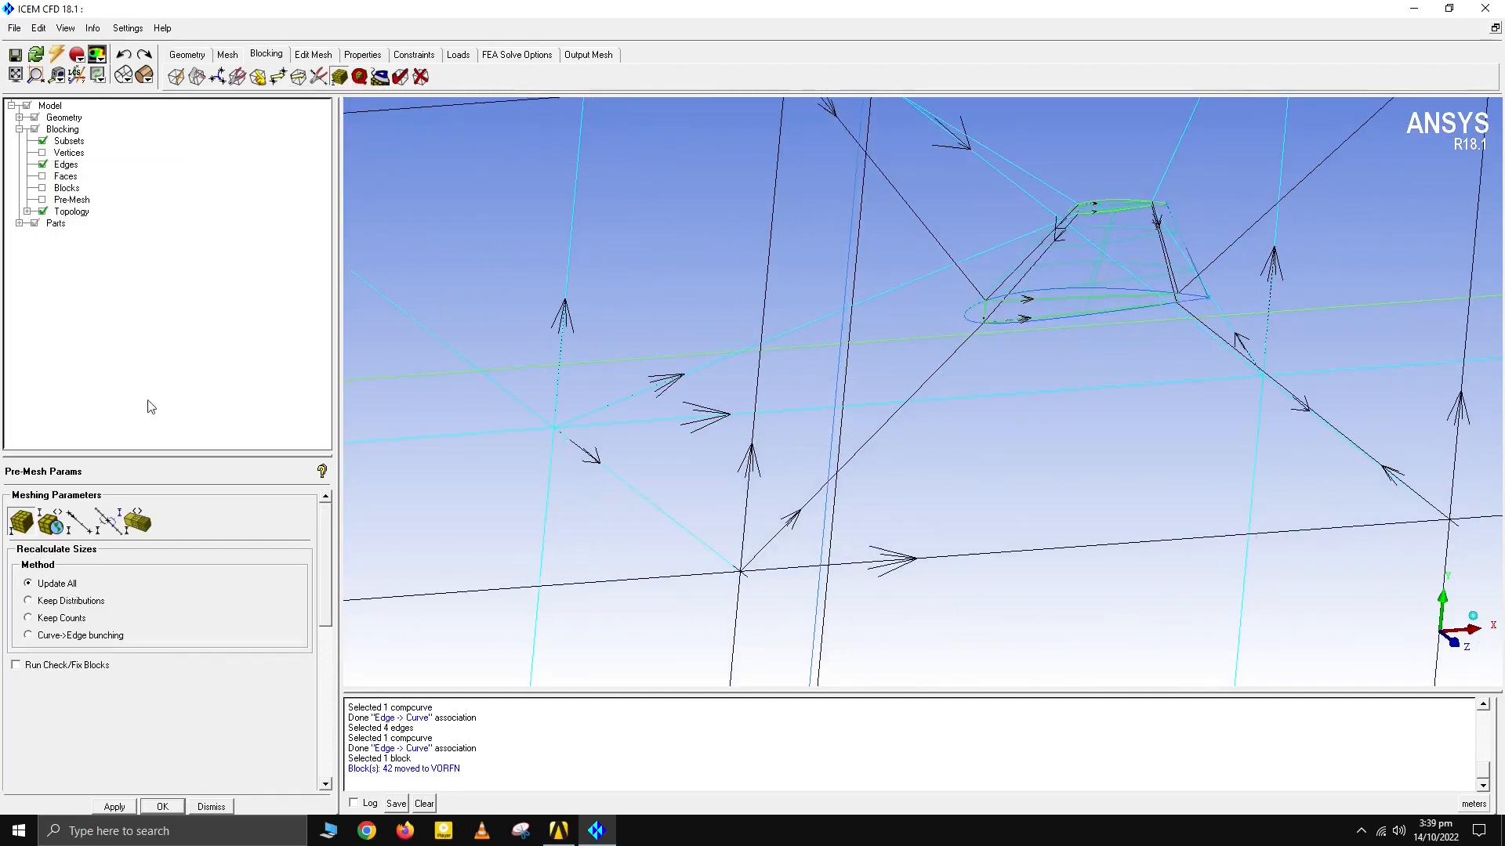
left_click(79, 523)
scroll(1165, 198, "up", 4)
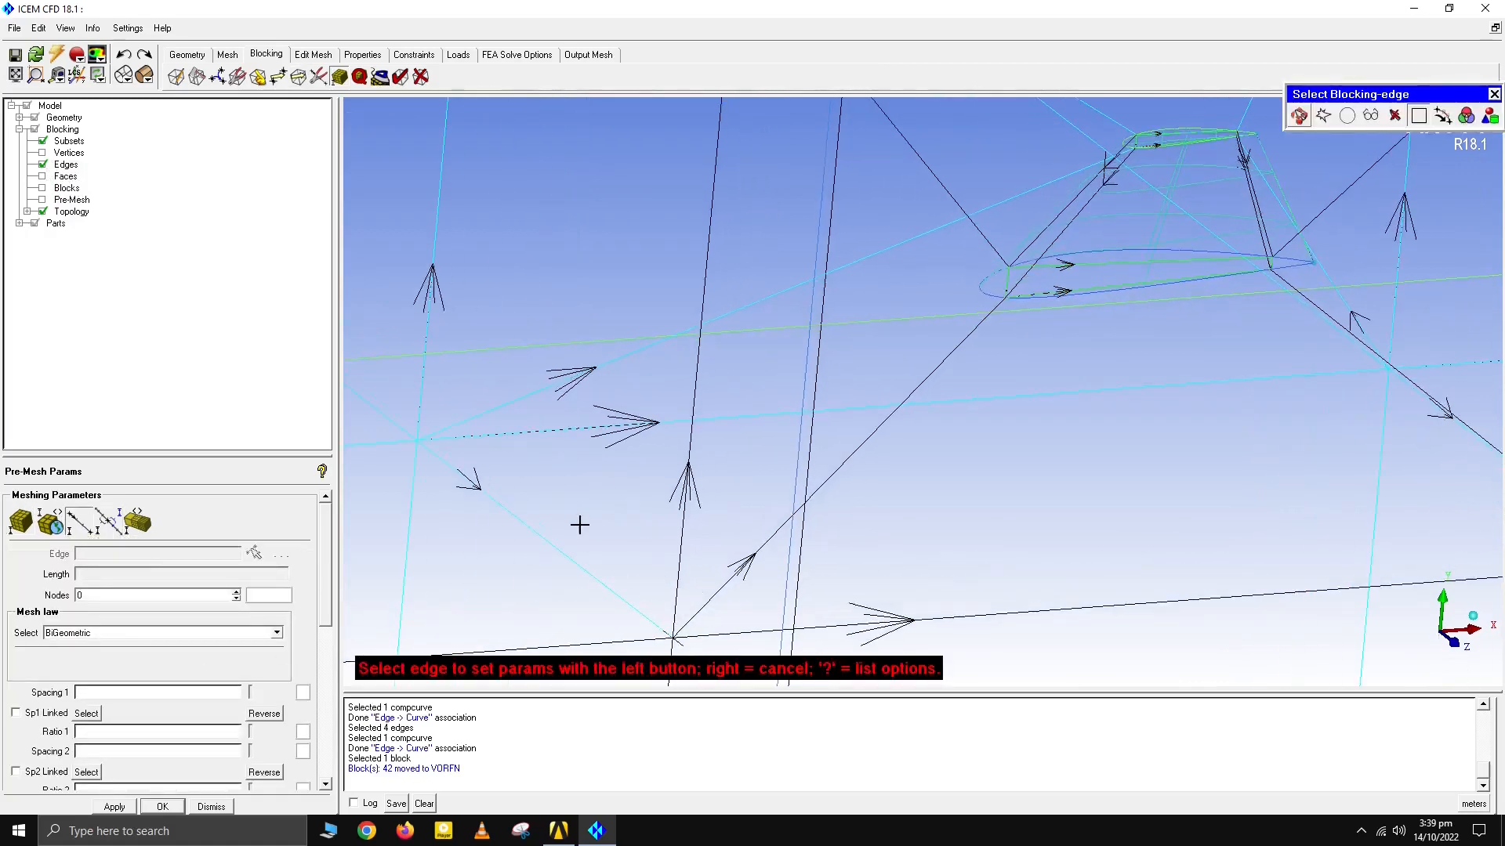
scroll(1175, 290, "down", 3)
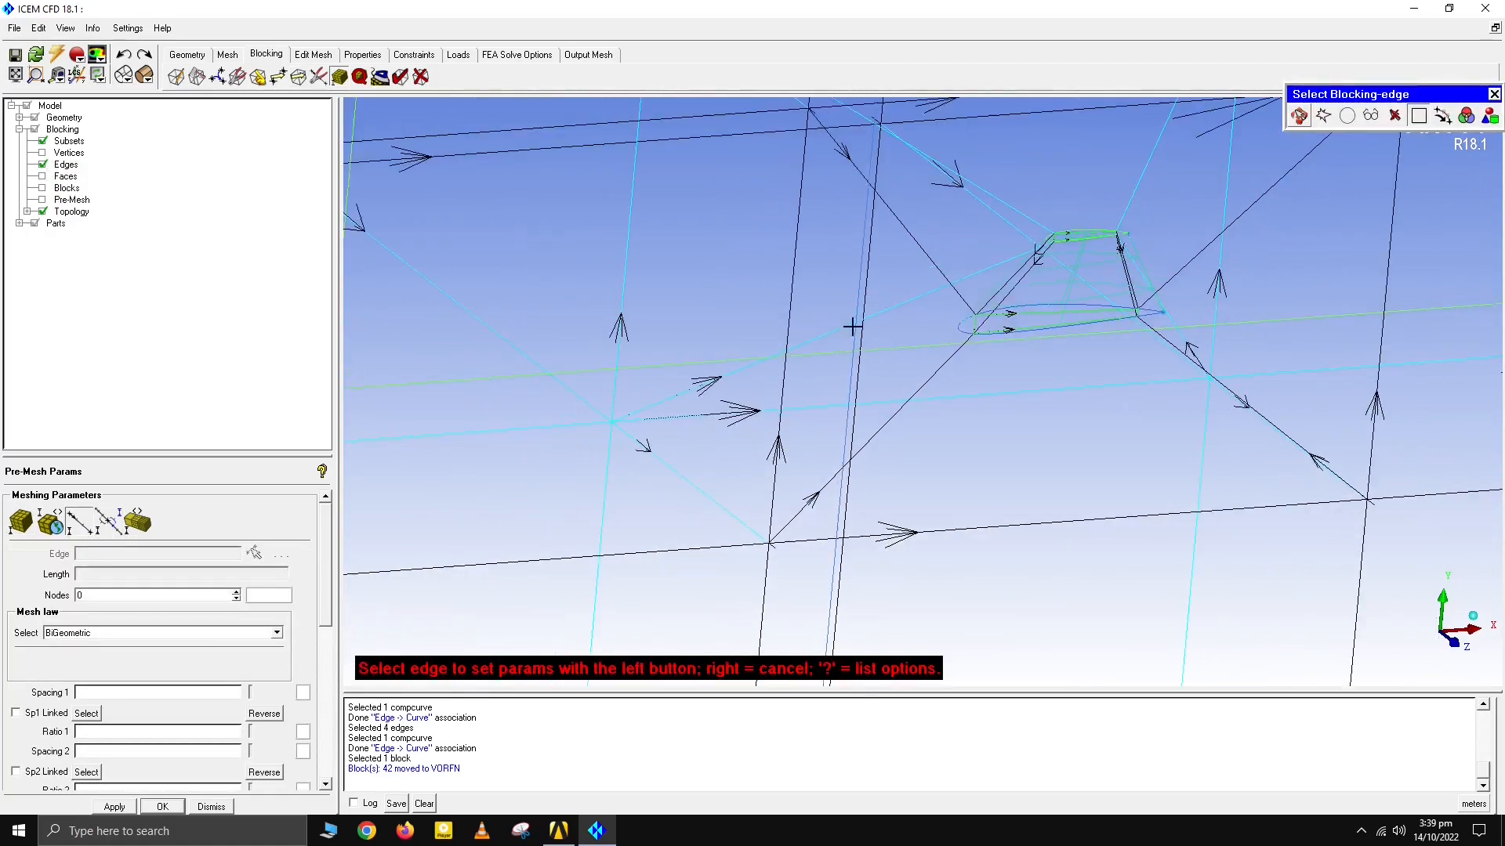
left_click(791, 282)
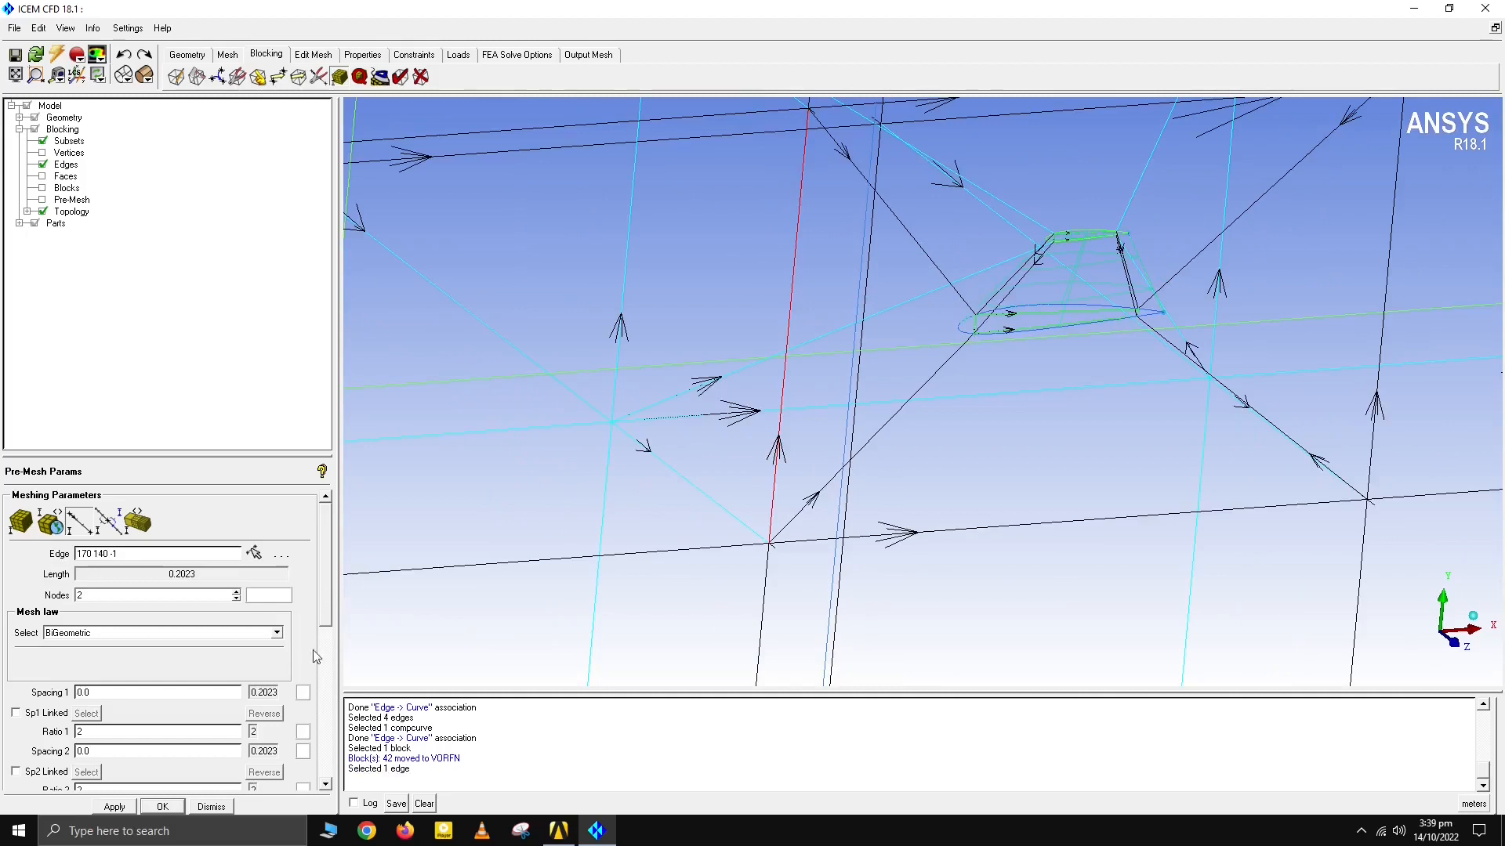
scroll(316, 655, "down", 5)
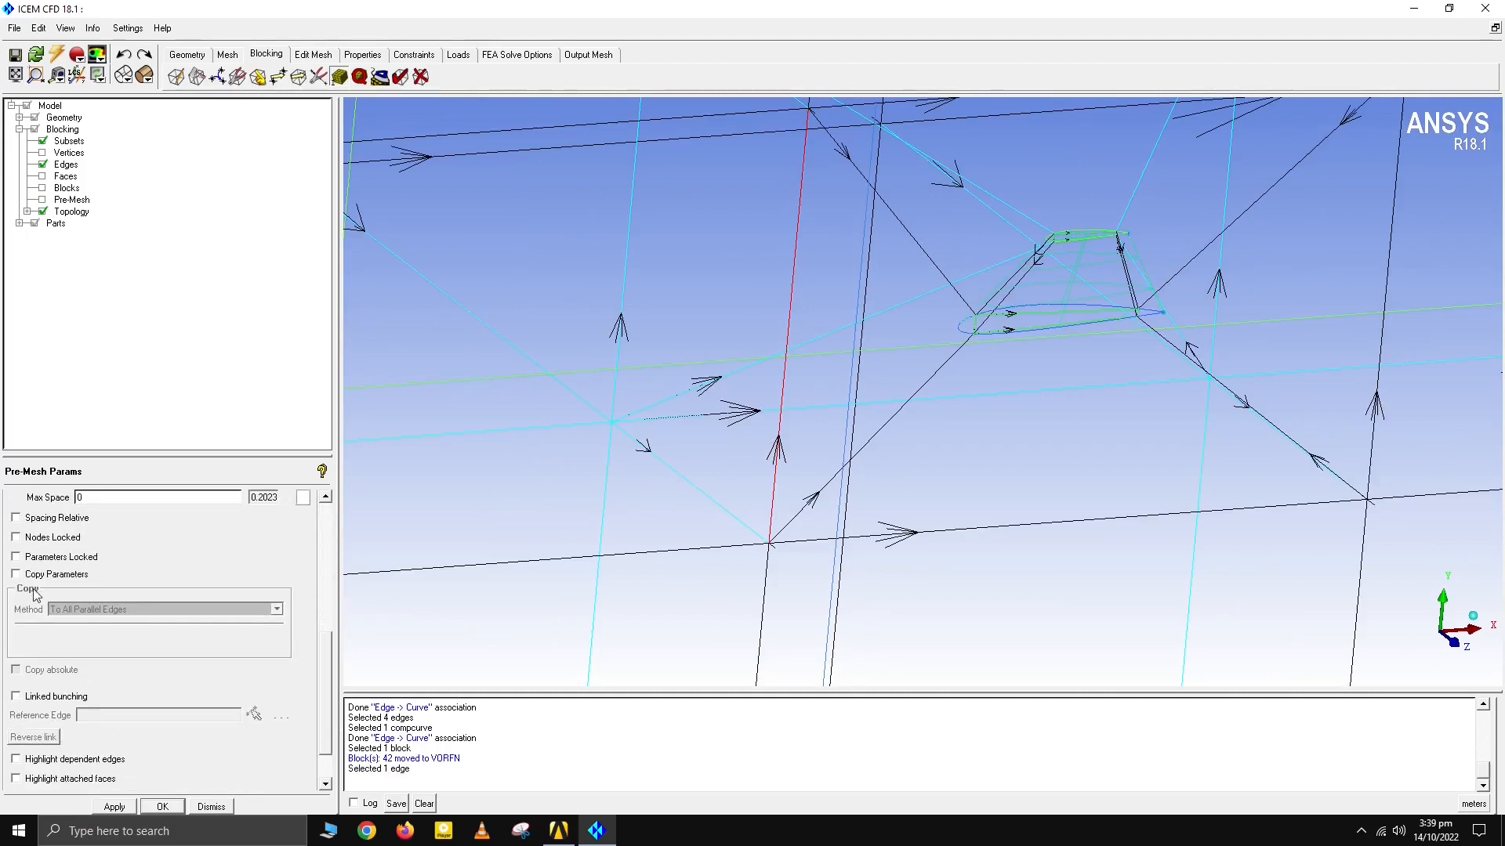
left_click(30, 578)
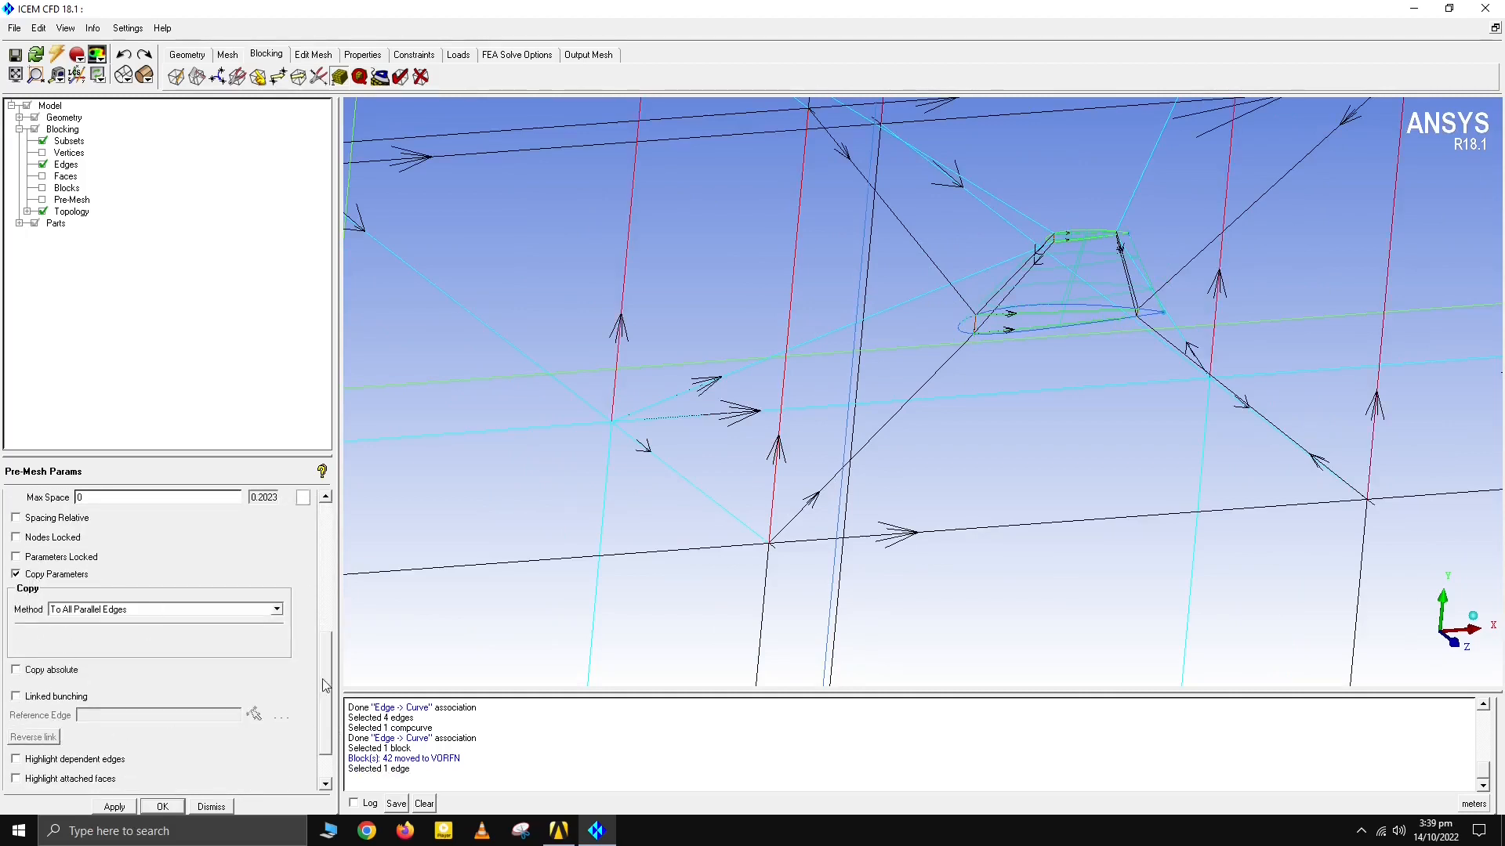
Step: Set the node count to 20 on the selected vertical O-grid edge and its parallel edges
left_click_drag(325, 686, 336, 535)
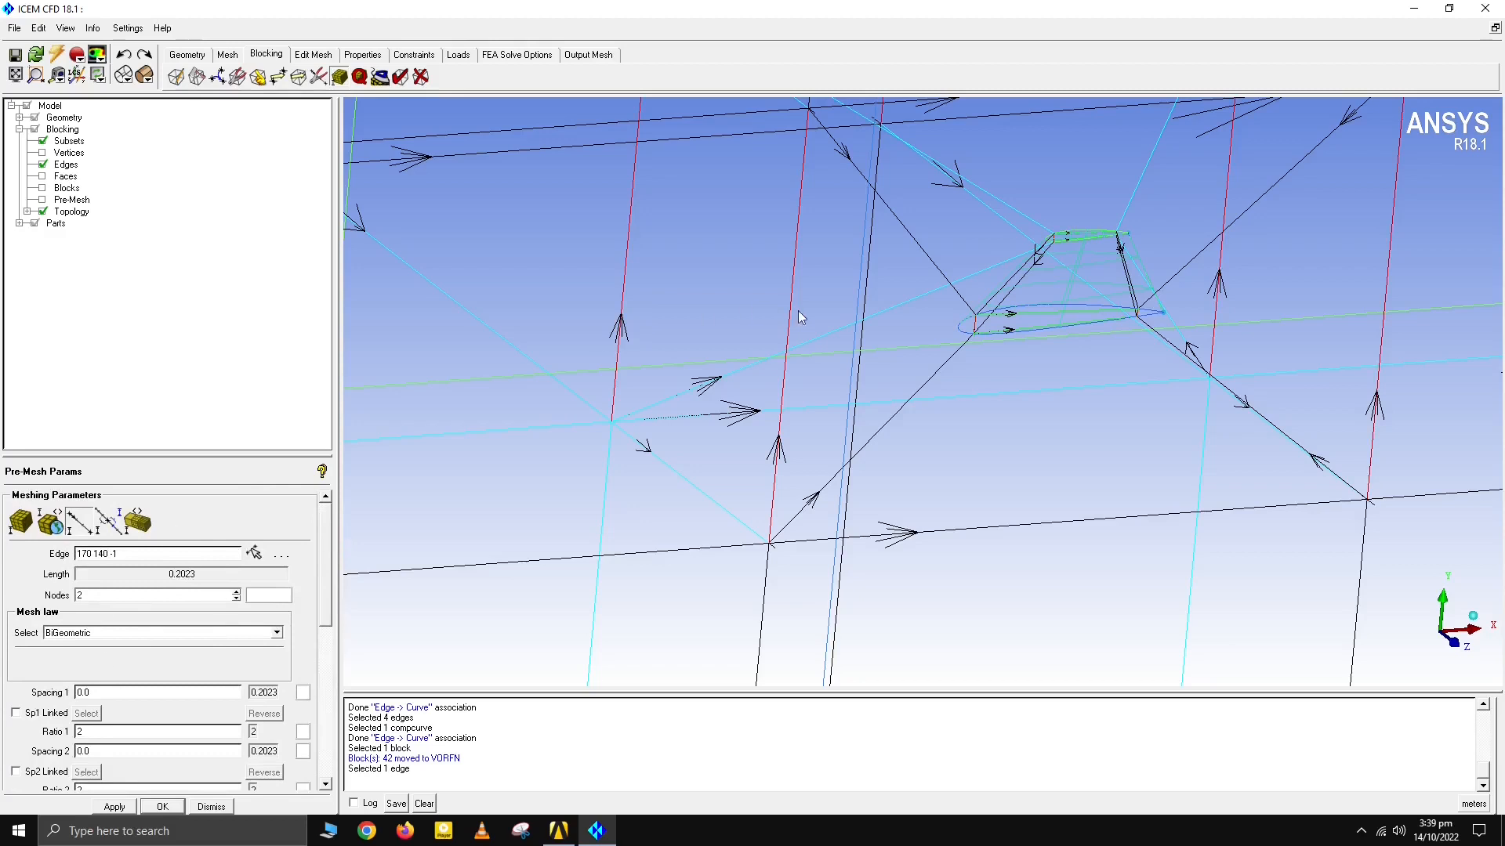
left_click_drag(798, 310, 925, 372)
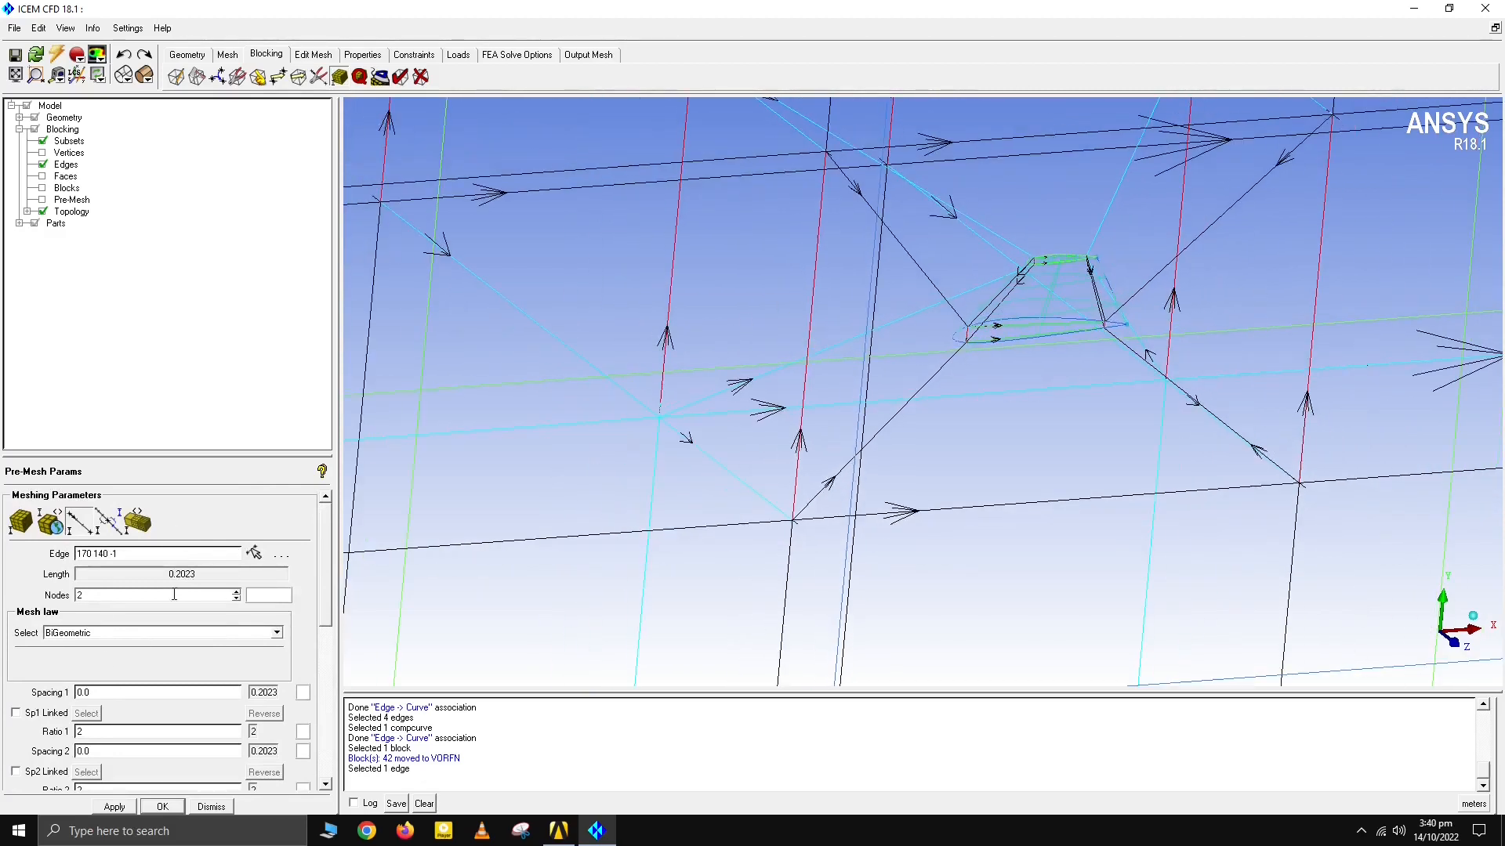
double_click(119, 595)
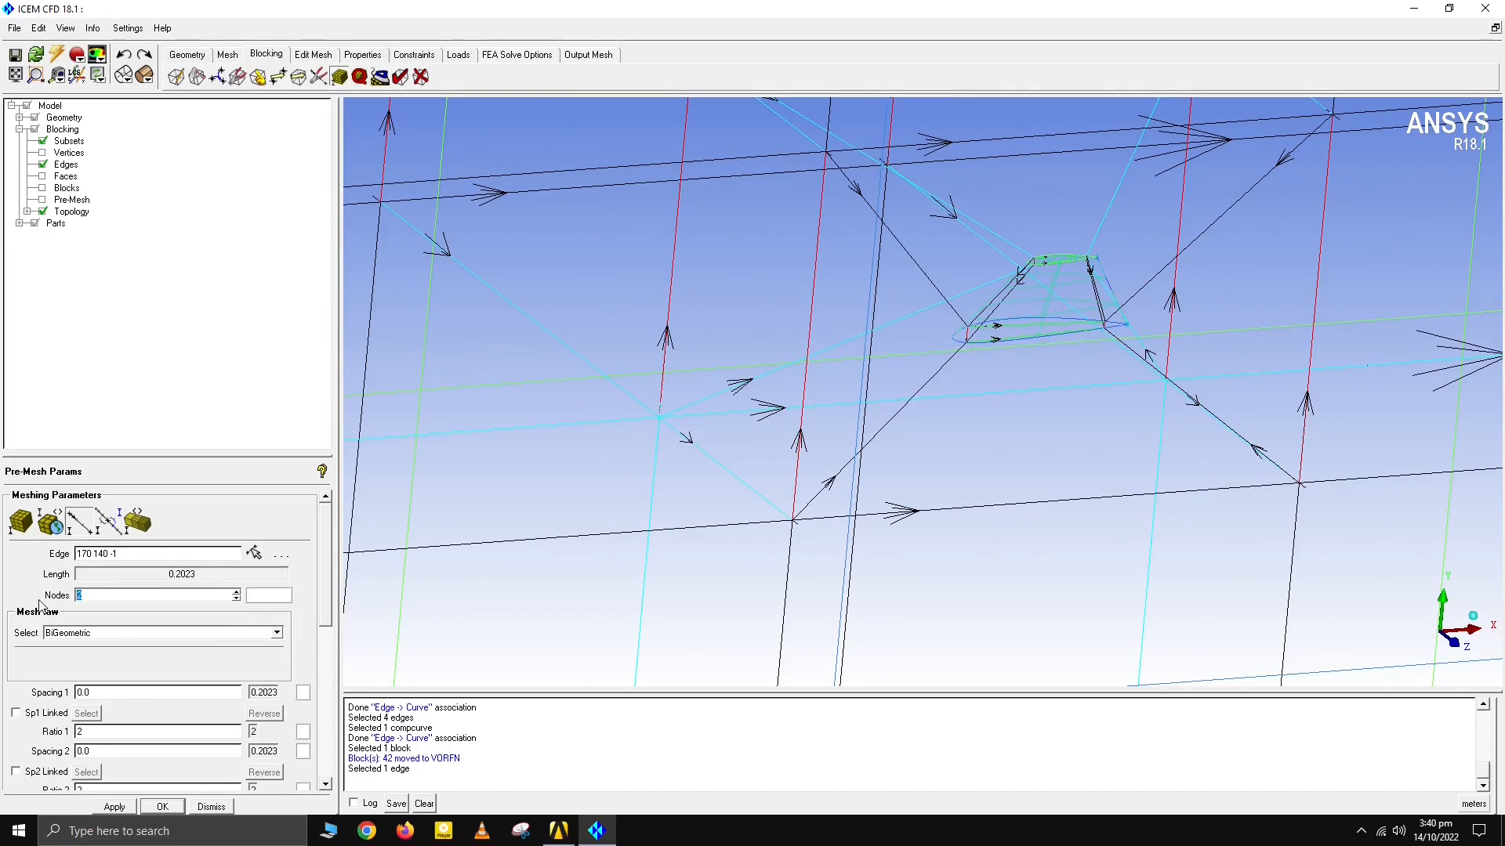
type("0")
key("Return")
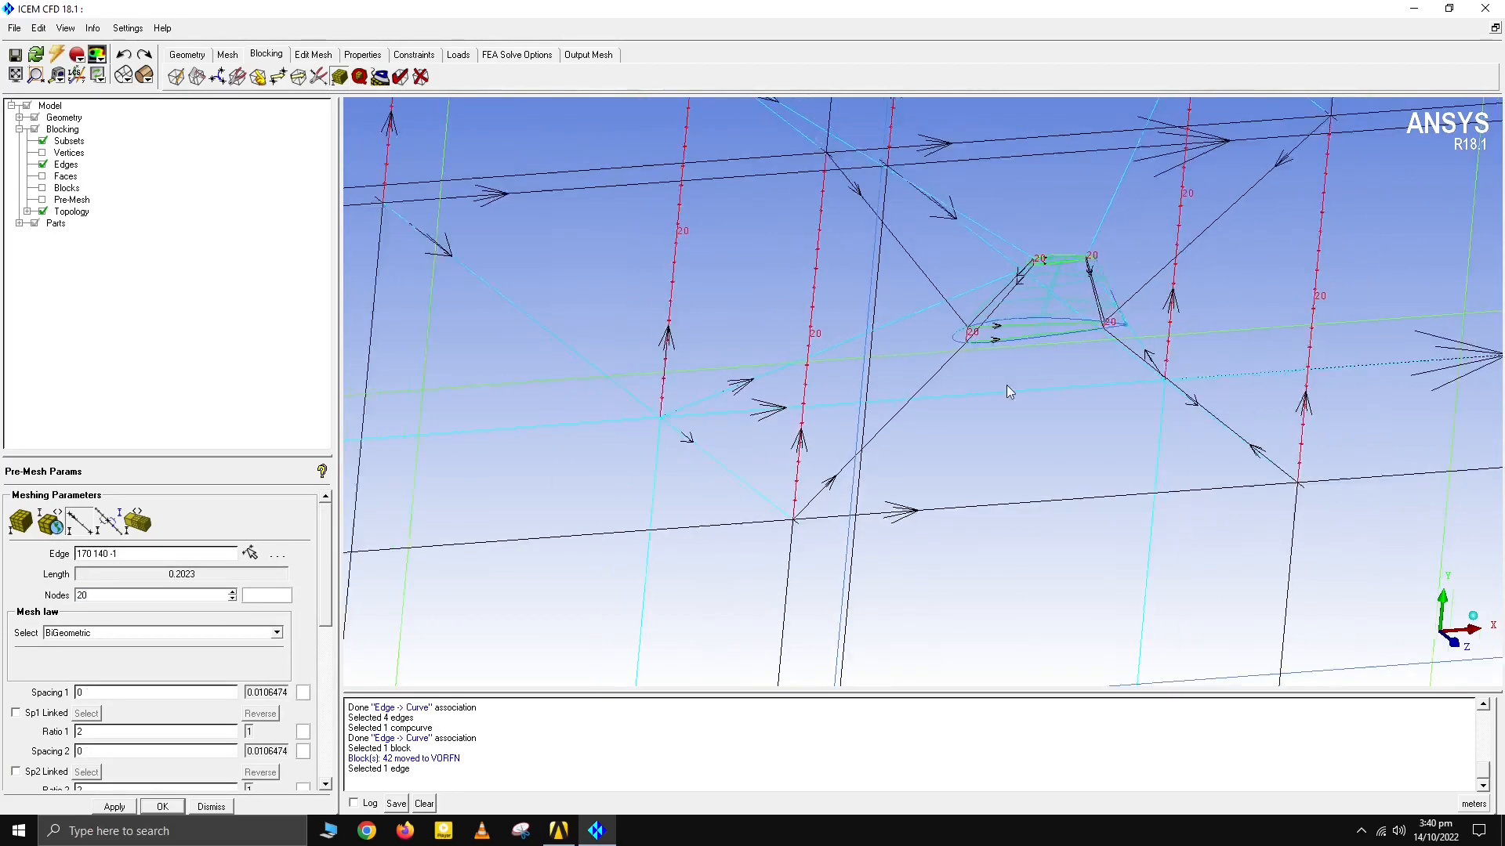
Step: Set 40 nodes on the diagonal O-grid edge running from the lower front outer corner to the wing root, and its parallel edges
left_click(251, 553)
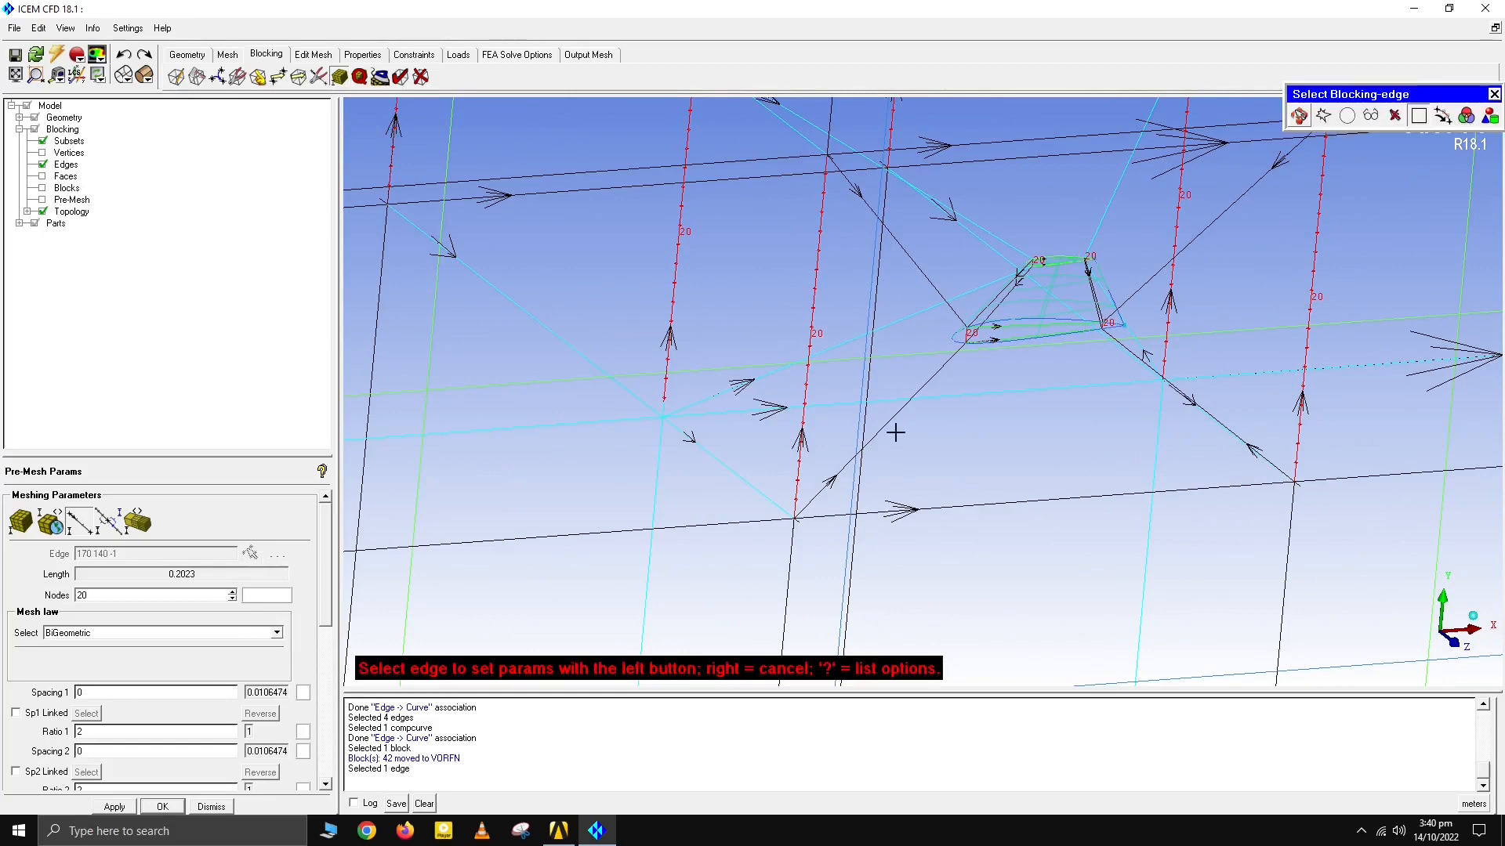
left_click(879, 427)
left_click_drag(95, 599, 32, 590)
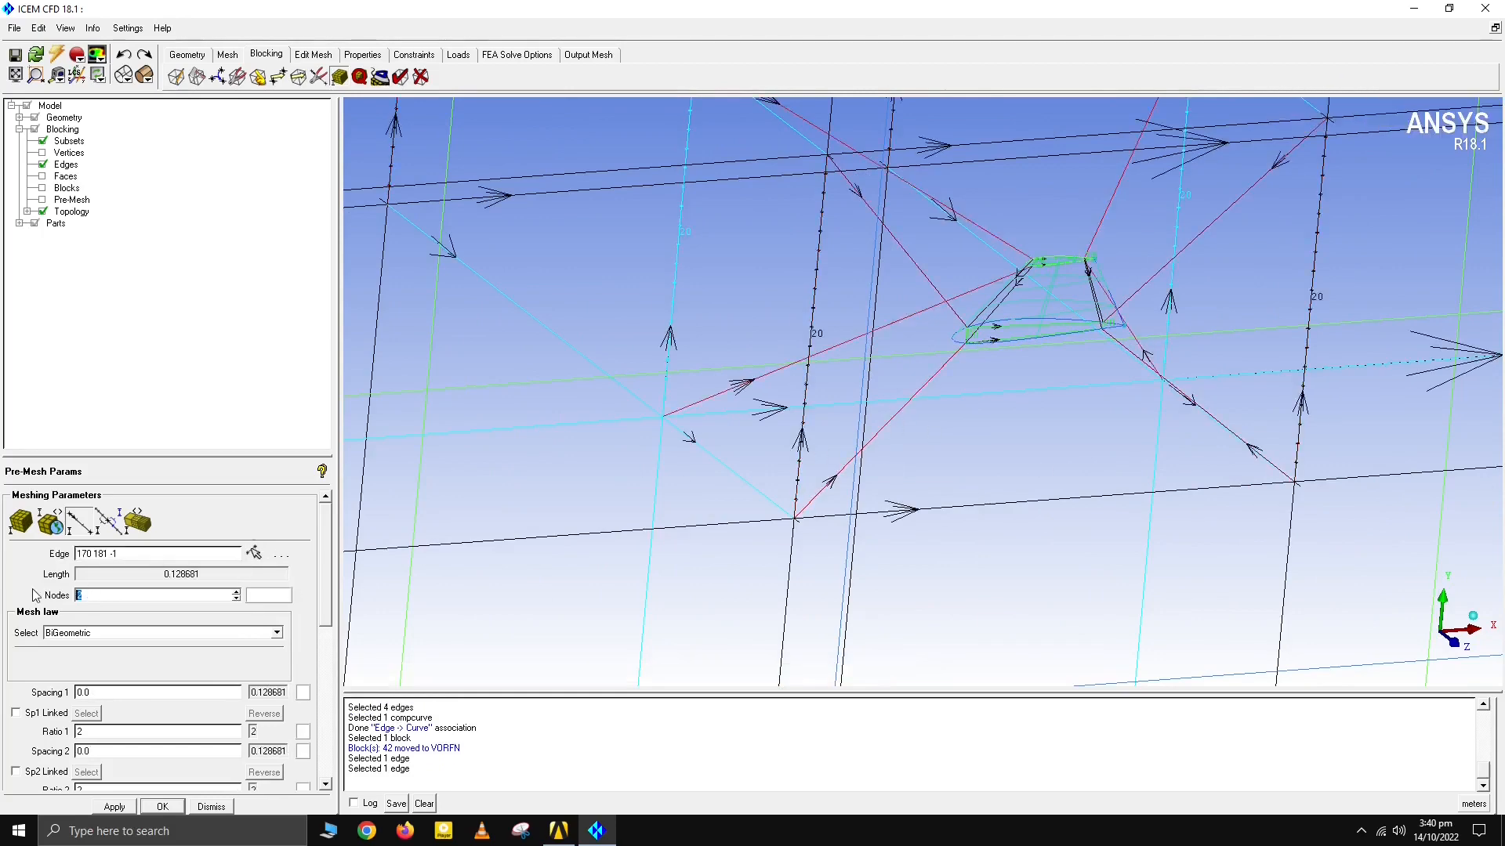
key("Return")
scroll(932, 392, "up", 5)
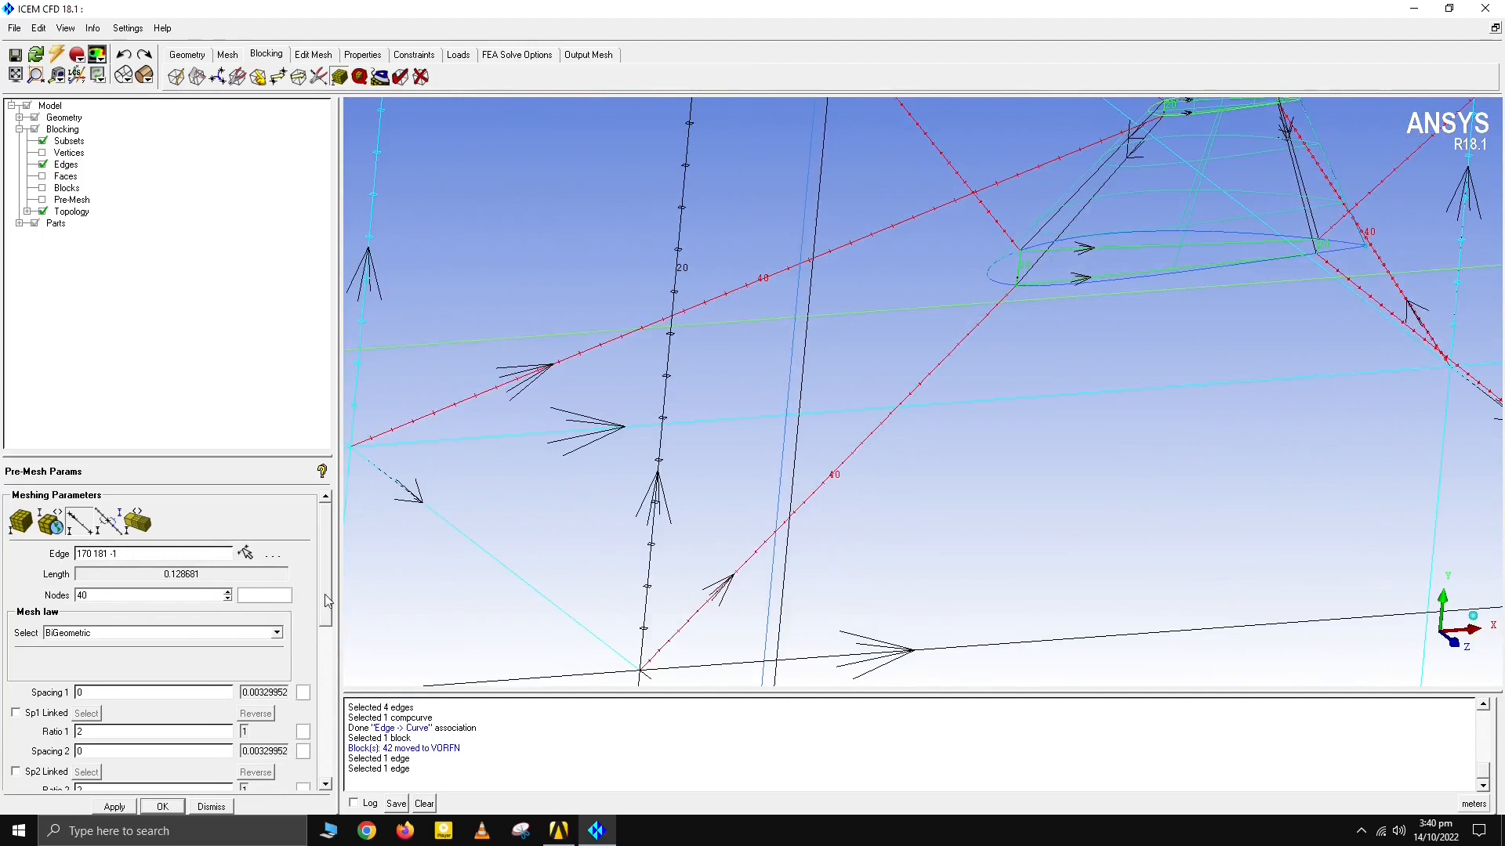
Step: Apply the Linear mesh law to the diagonal O-grid edges, lowering the relative point density at the edge start to about 0.35
scroll(327, 601, "down", 3)
left_click(277, 560)
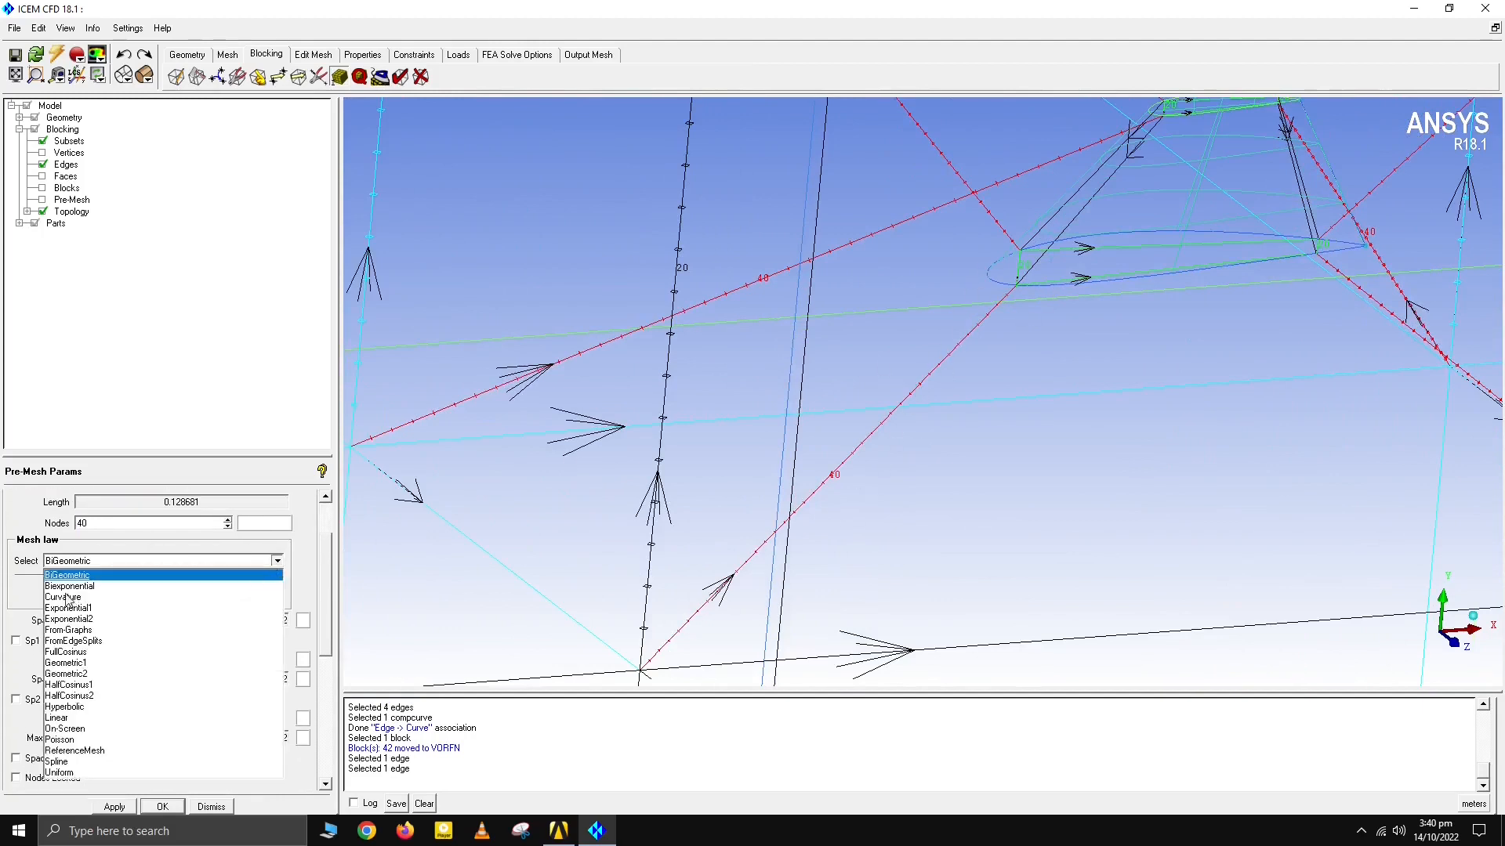
left_click(58, 718)
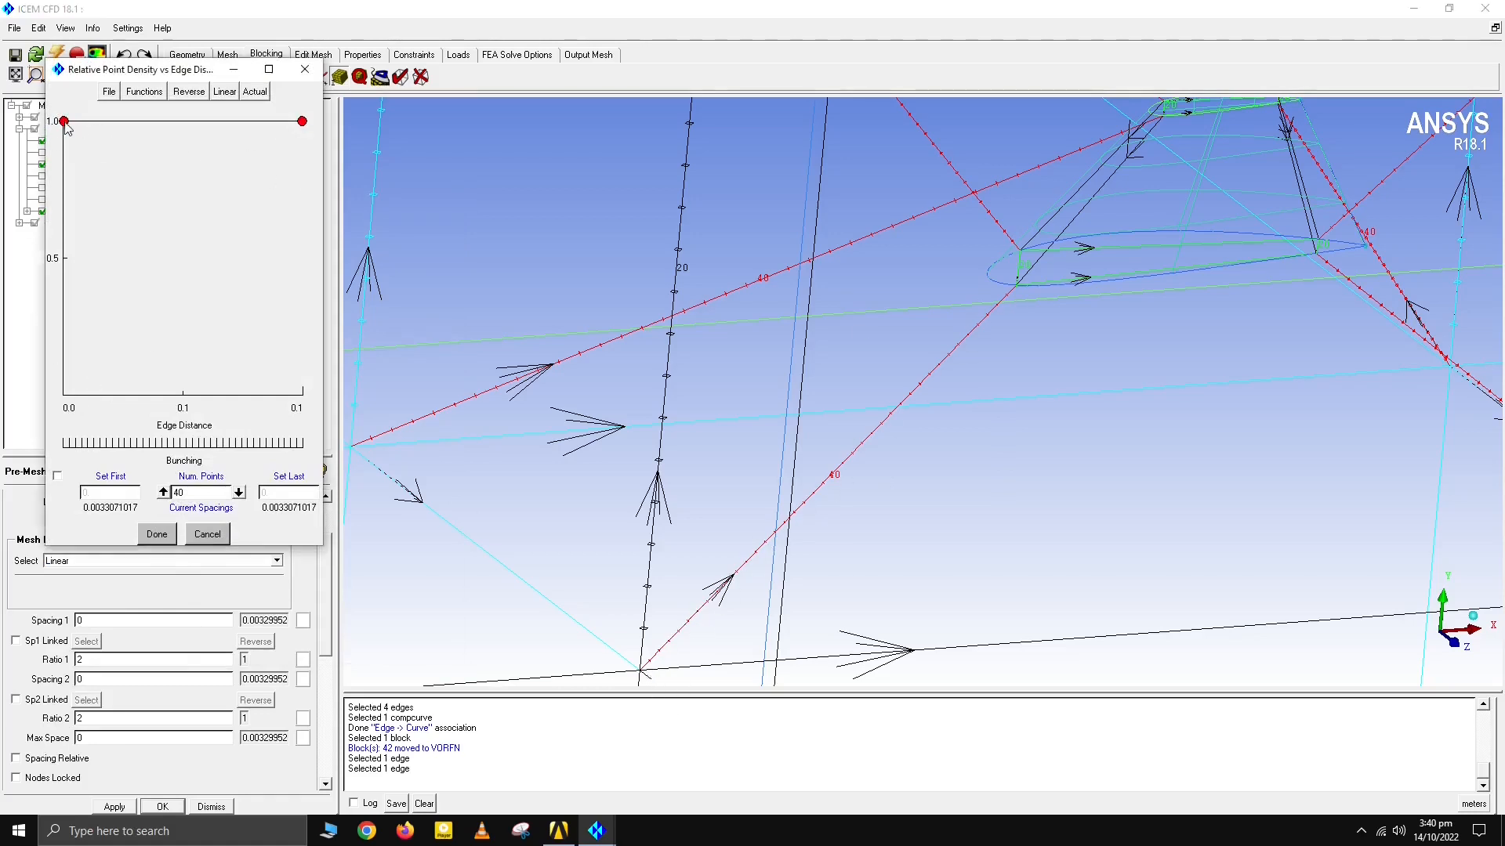
left_click_drag(64, 121, 58, 306)
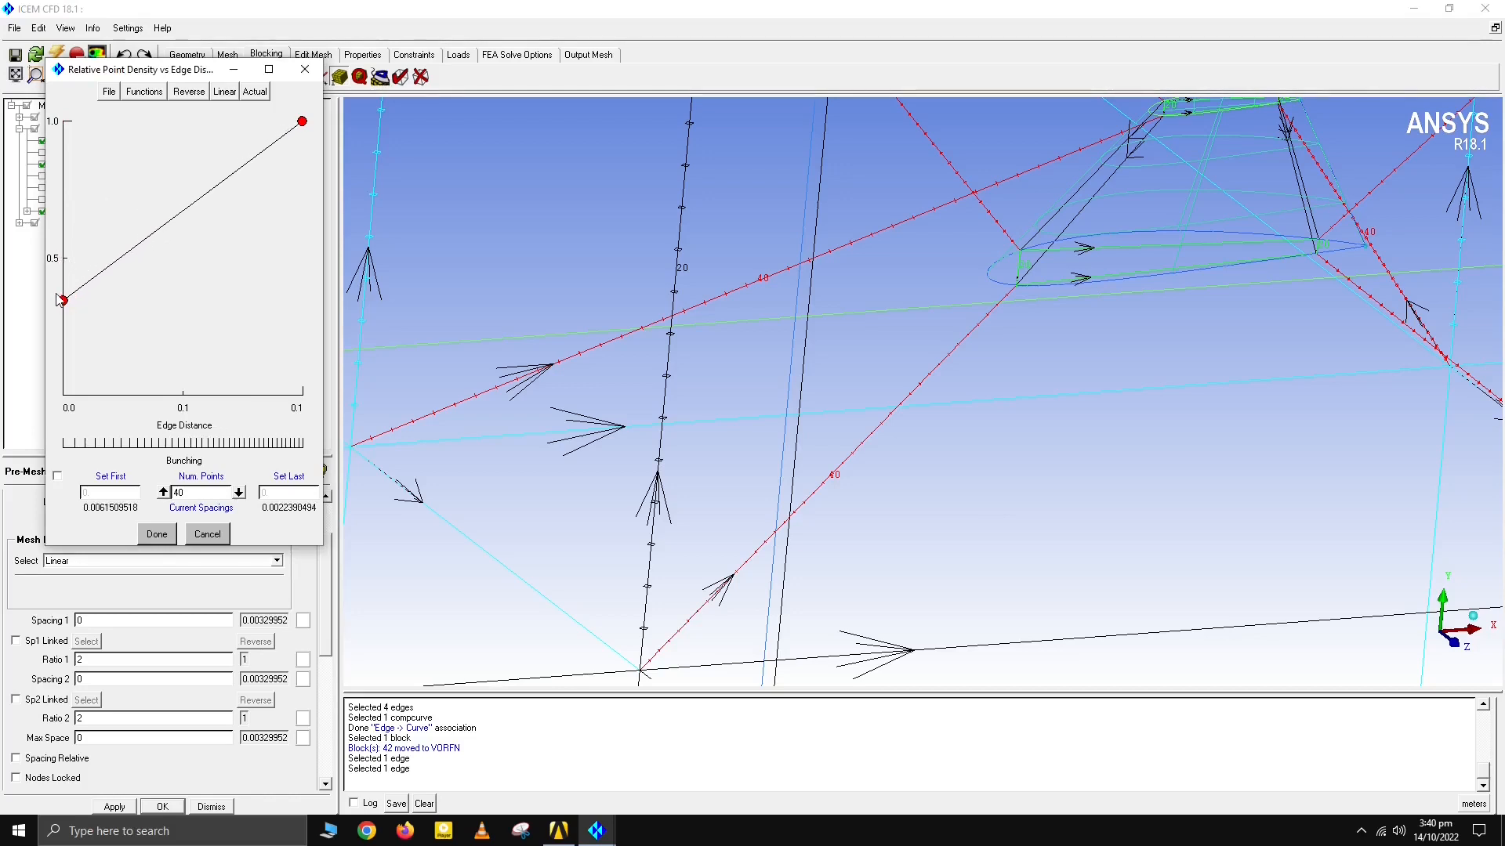
left_click(157, 535)
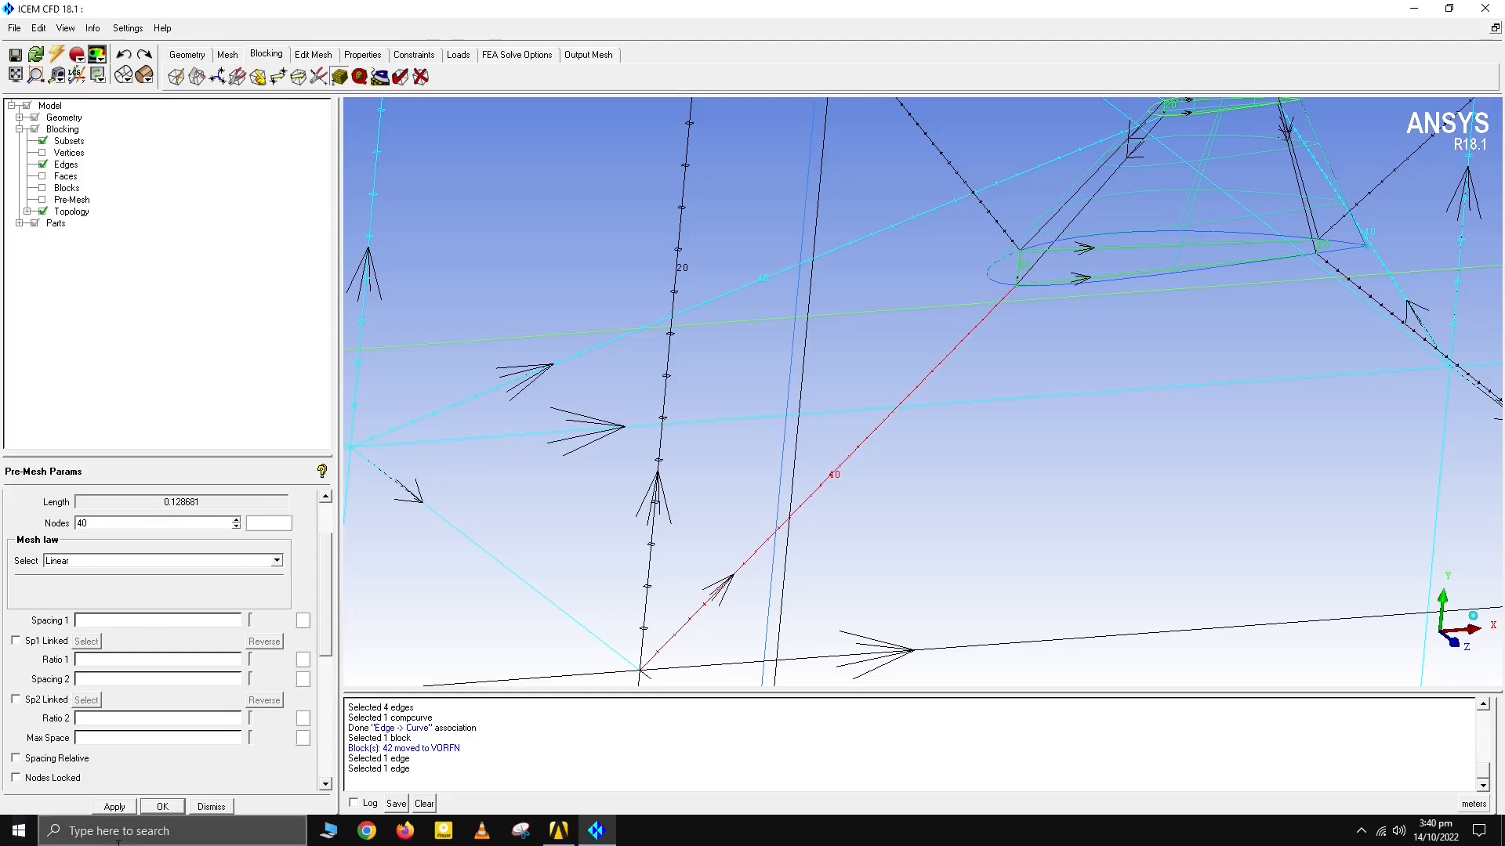
scroll(326, 559, "up", 1)
scroll(325, 559, "up", 2)
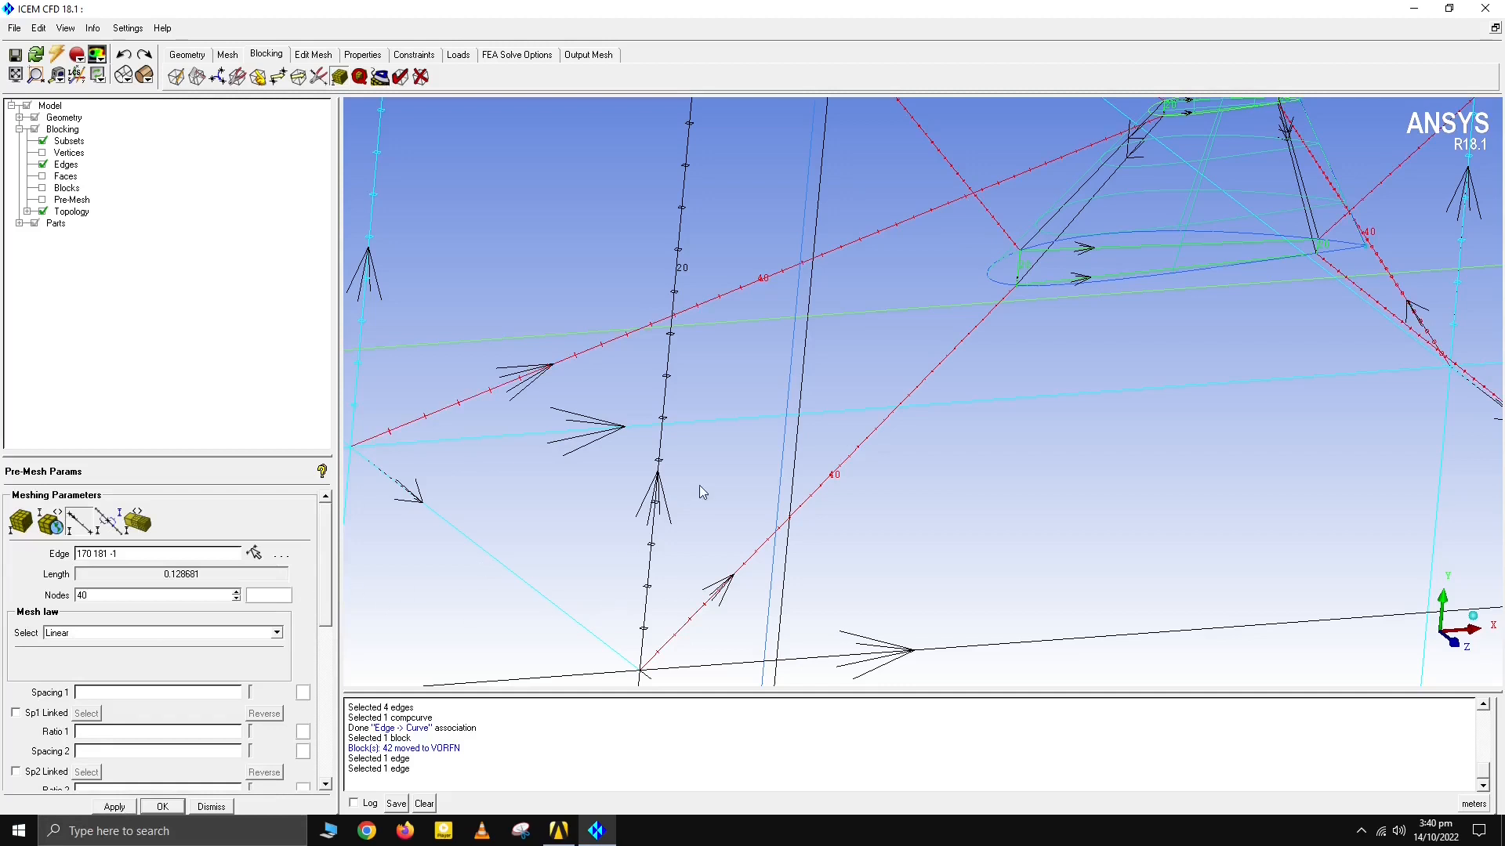
right_click_drag(760, 448, 757, 406)
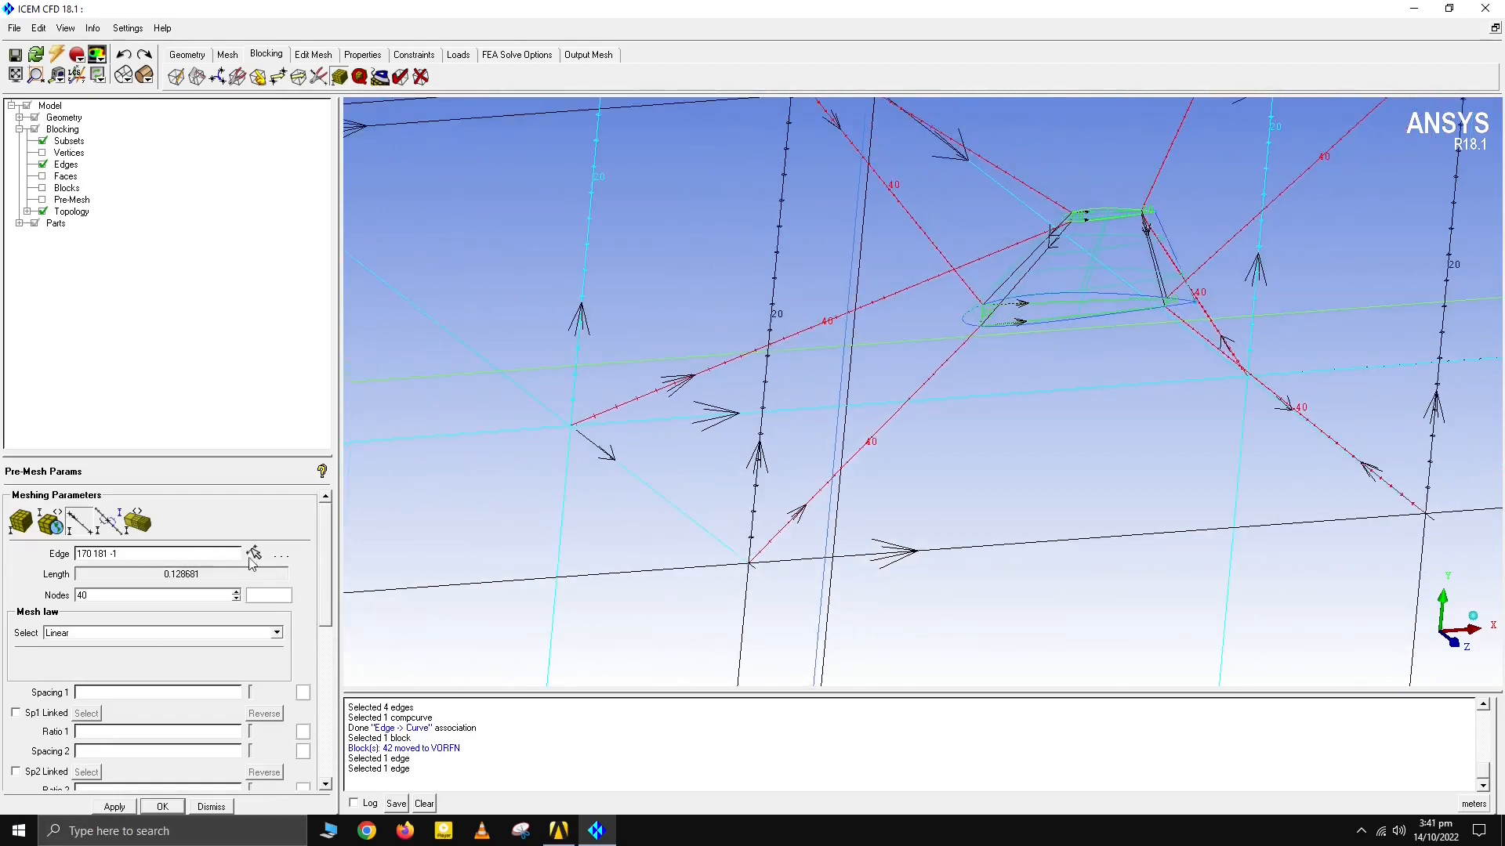
Step: Set 40 nodes on the chordwise outer O-grid edge below the wing root and its parallel edges
left_click(254, 554)
scroll(1104, 311, "up", 3)
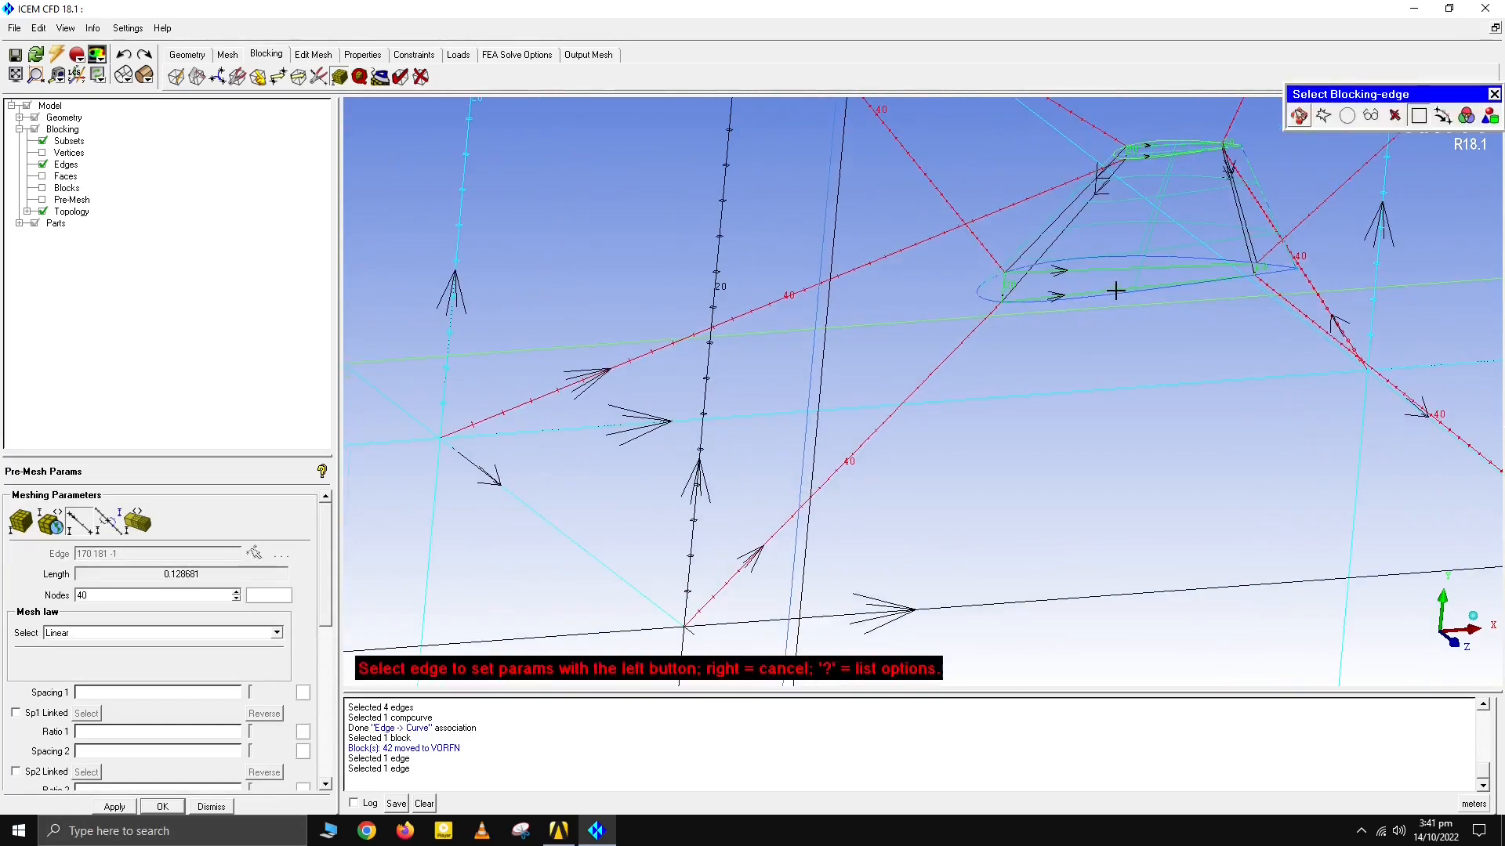
left_click(1166, 590)
right_click_drag(1168, 568, 1175, 408)
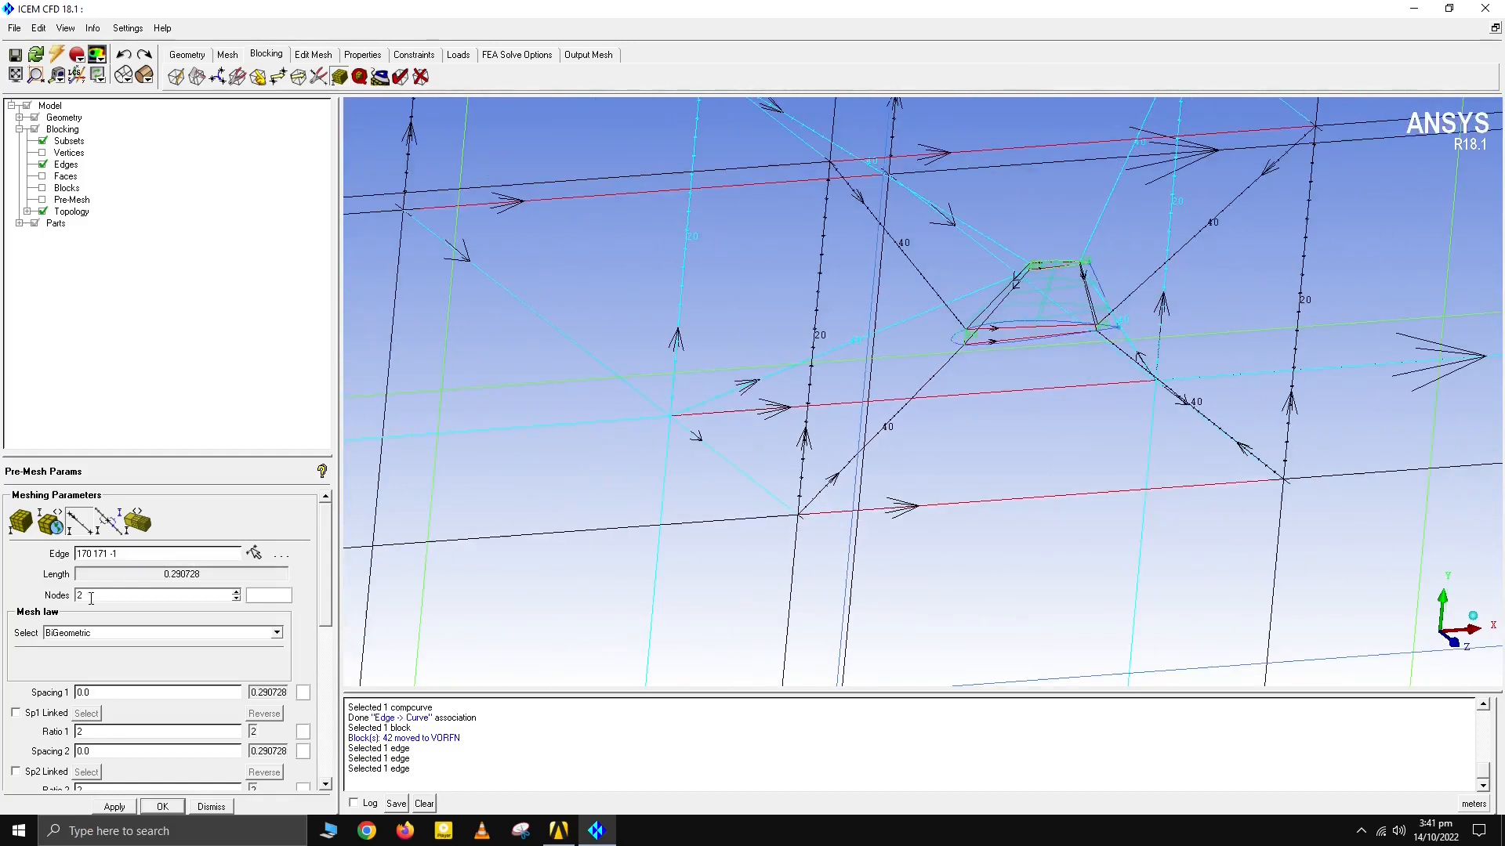
type("40")
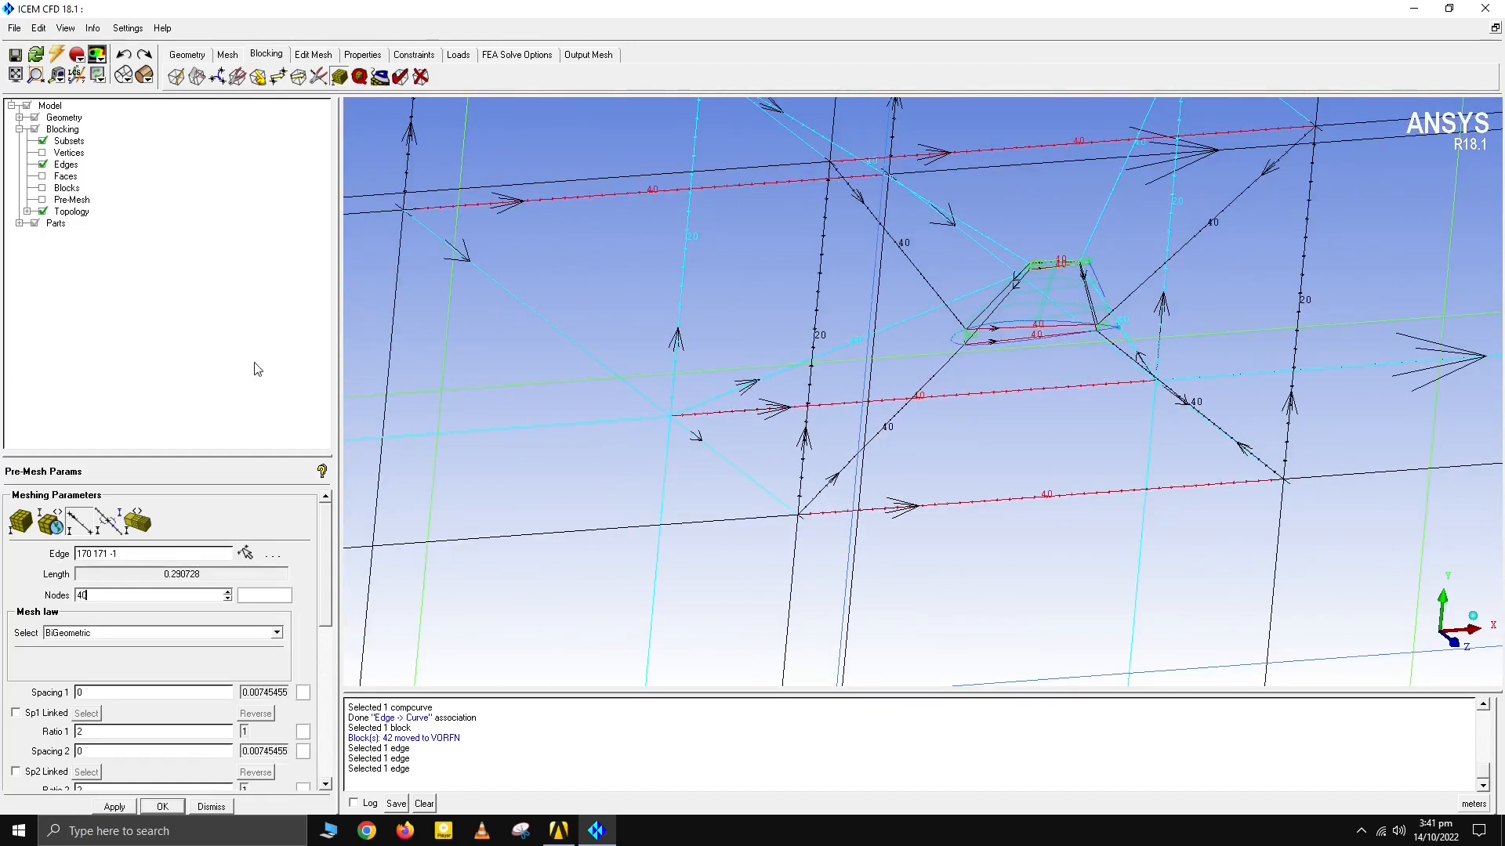
left_click(114, 806)
Step: Set the node count to 30 on the vertical O-grid edge ahead of the wing root and its parallel edges
scroll(991, 372, "up", 1)
left_click(247, 554)
left_click(804, 459)
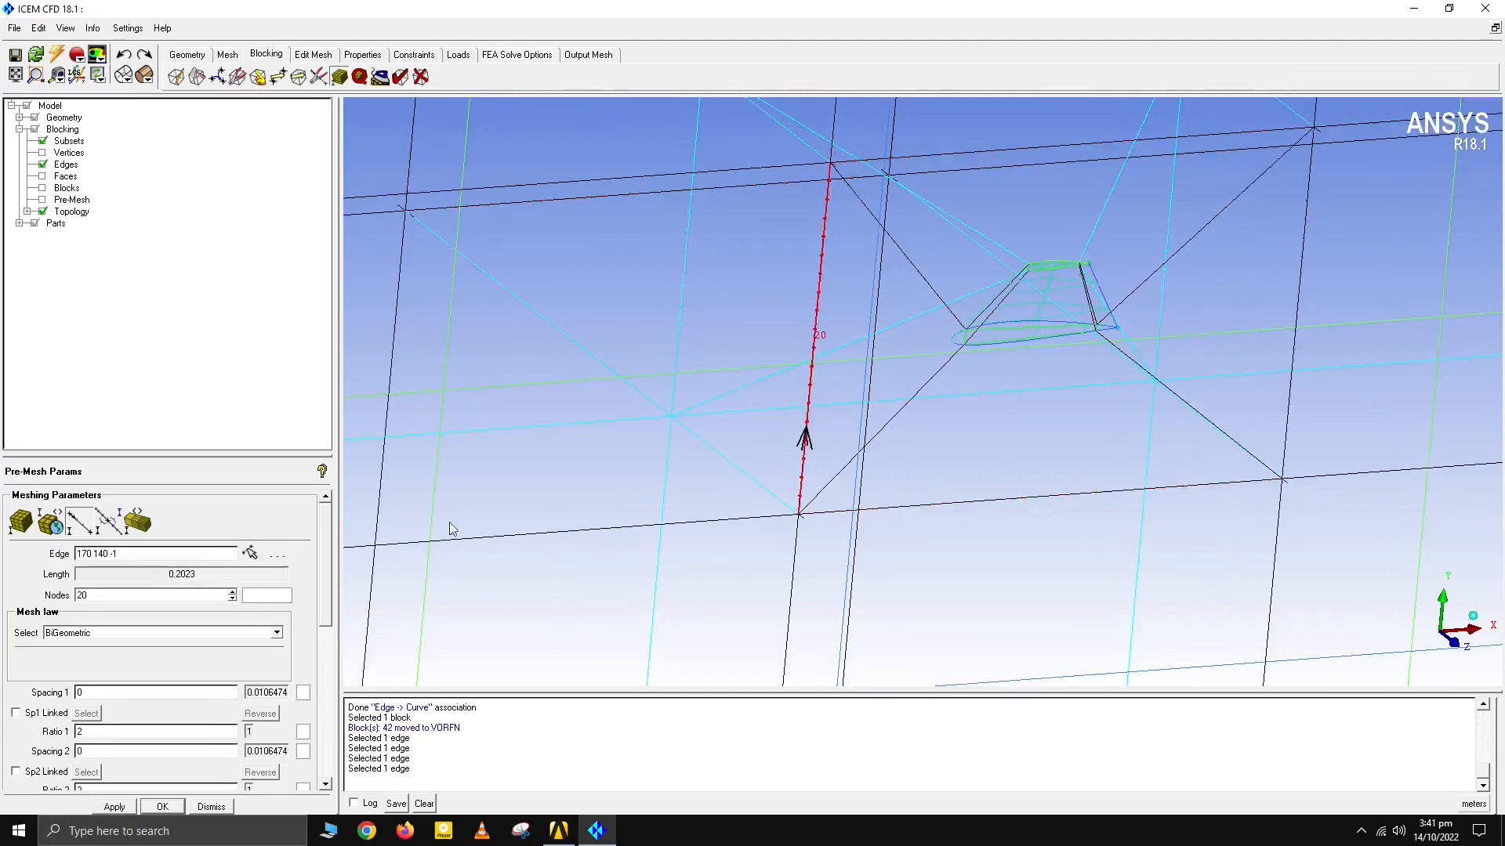
left_click_drag(96, 596, 28, 594)
type("30")
left_click(115, 806)
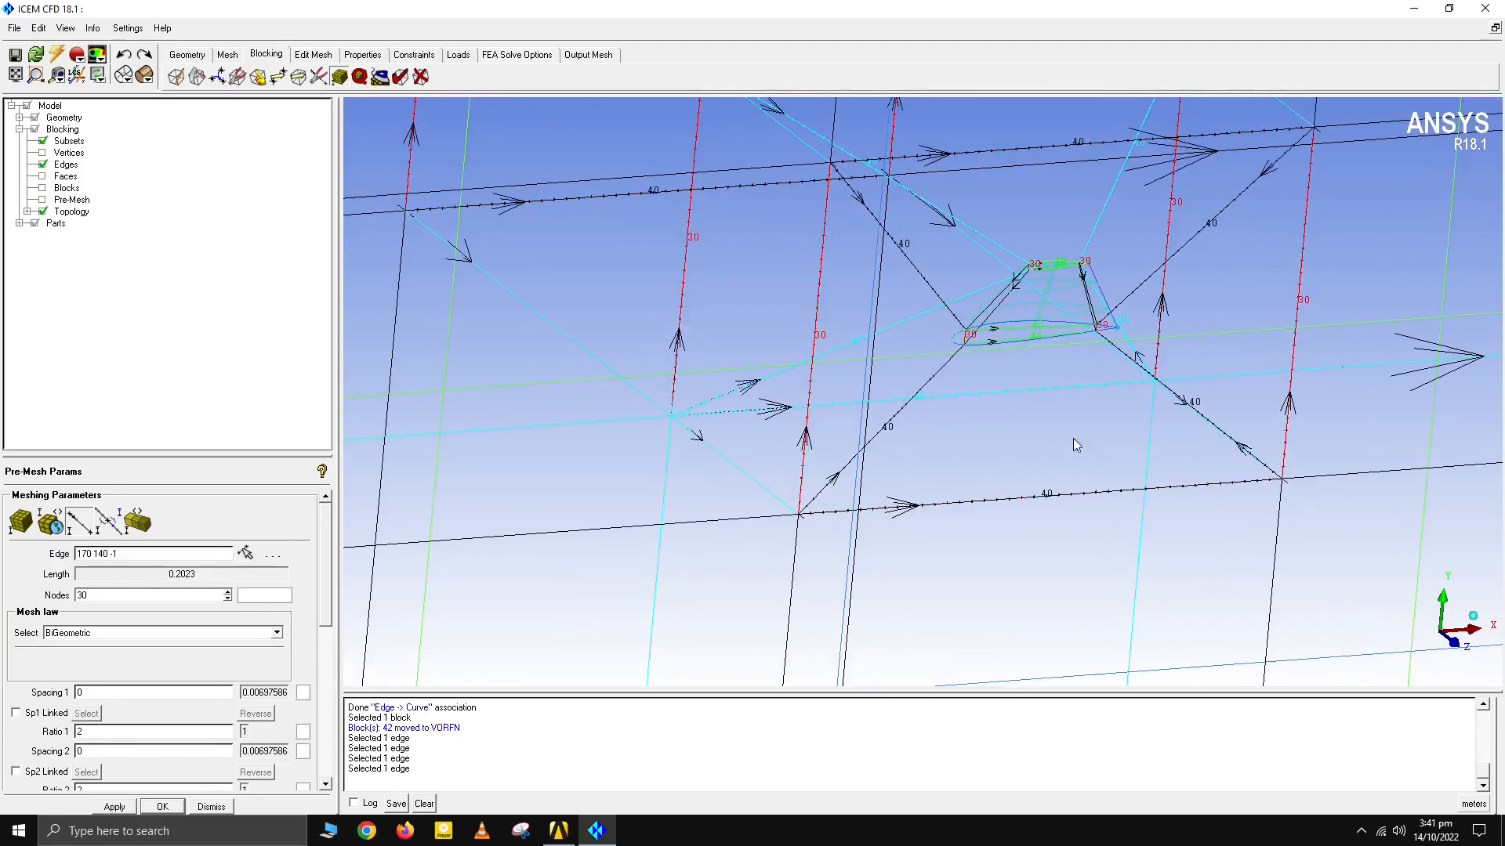
Step: Set 80 nodes on the spanwise outer O-grid edge below and ahead of the wing, and its parallel edges
scroll(1075, 445, "up", 2)
left_click(247, 554)
left_click(709, 479)
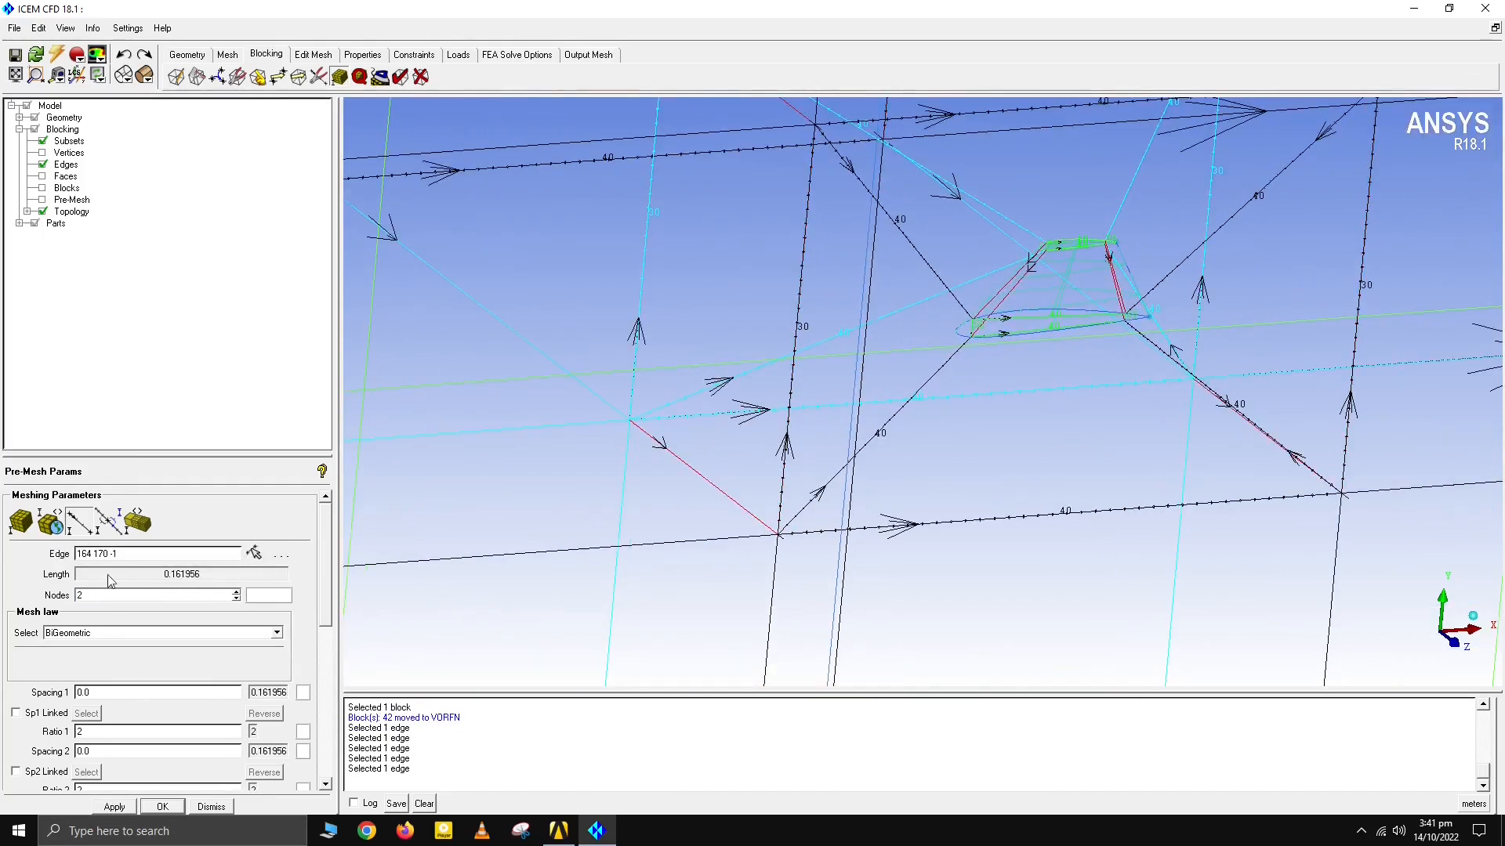
left_click_drag(106, 596, 21, 593)
type("80")
left_click(114, 806)
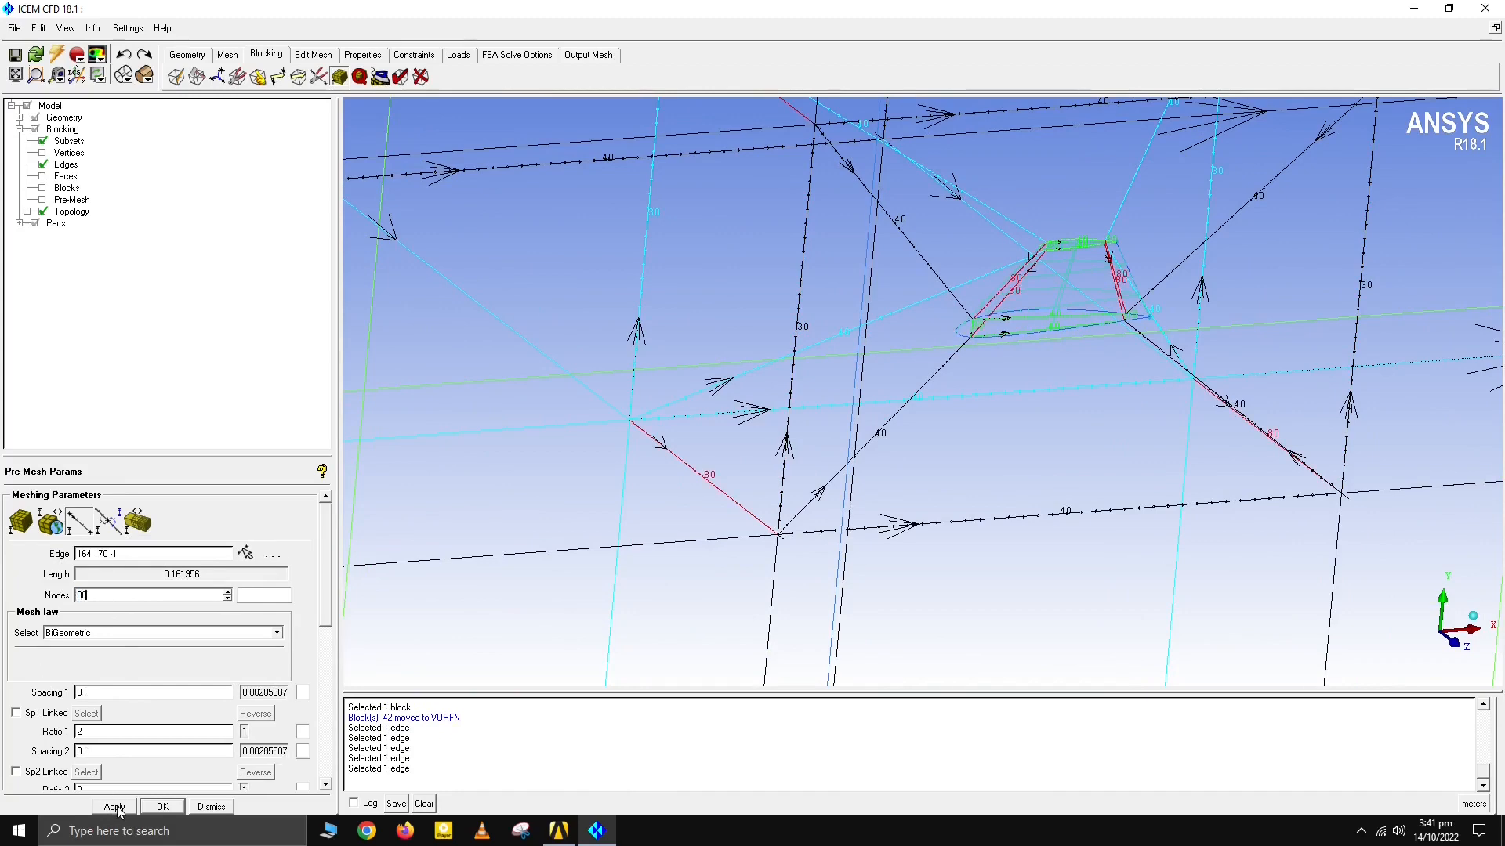
scroll(821, 443, "down", 3)
left_click_drag(832, 436, 312, 391)
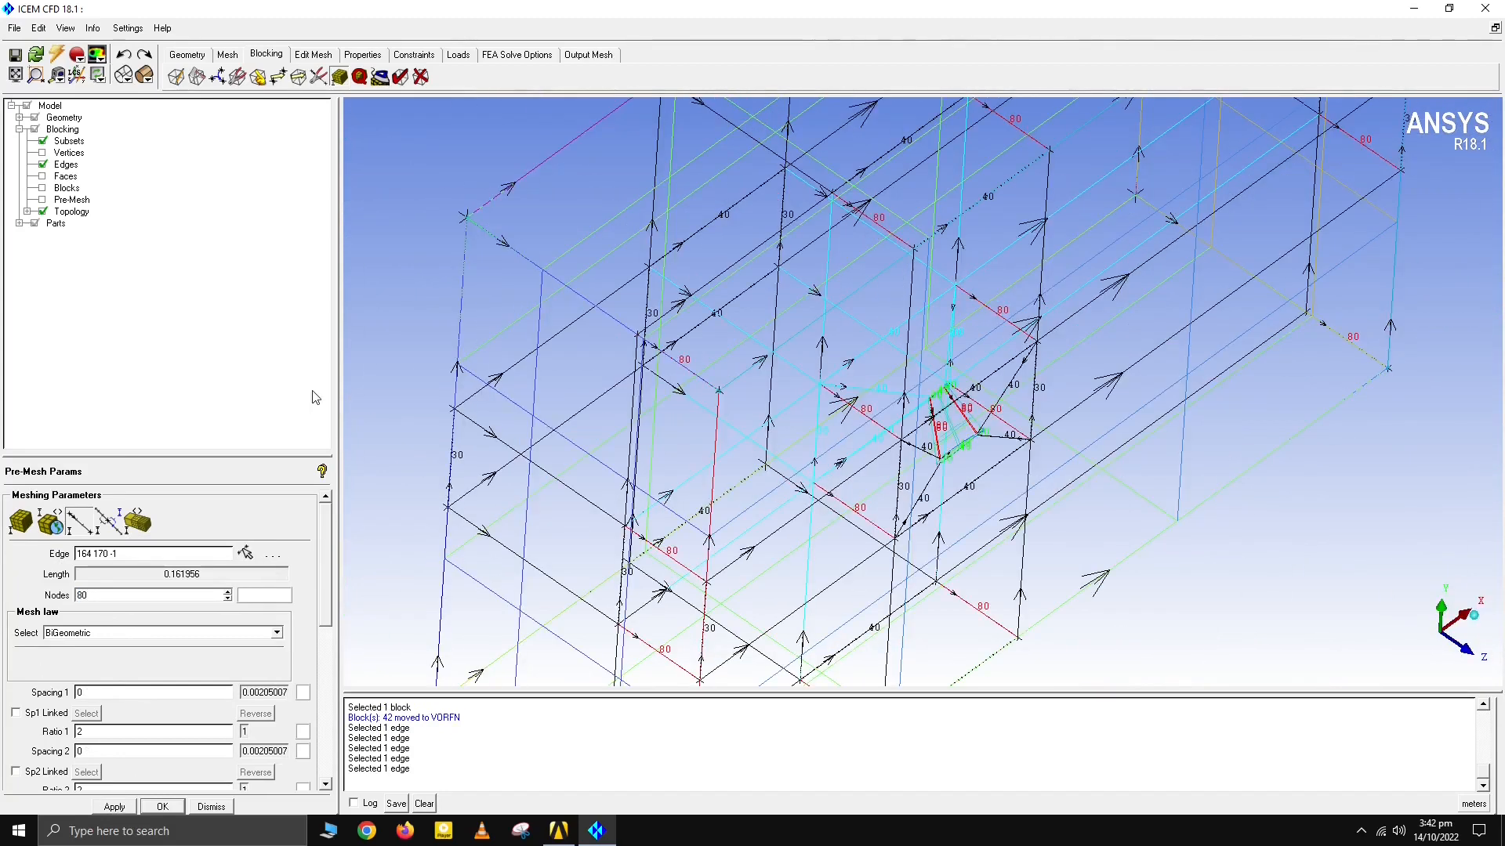
Step: Recompute the pre-mesh and examine the wireframe grid around the wing and its O-grid
left_click(43, 200)
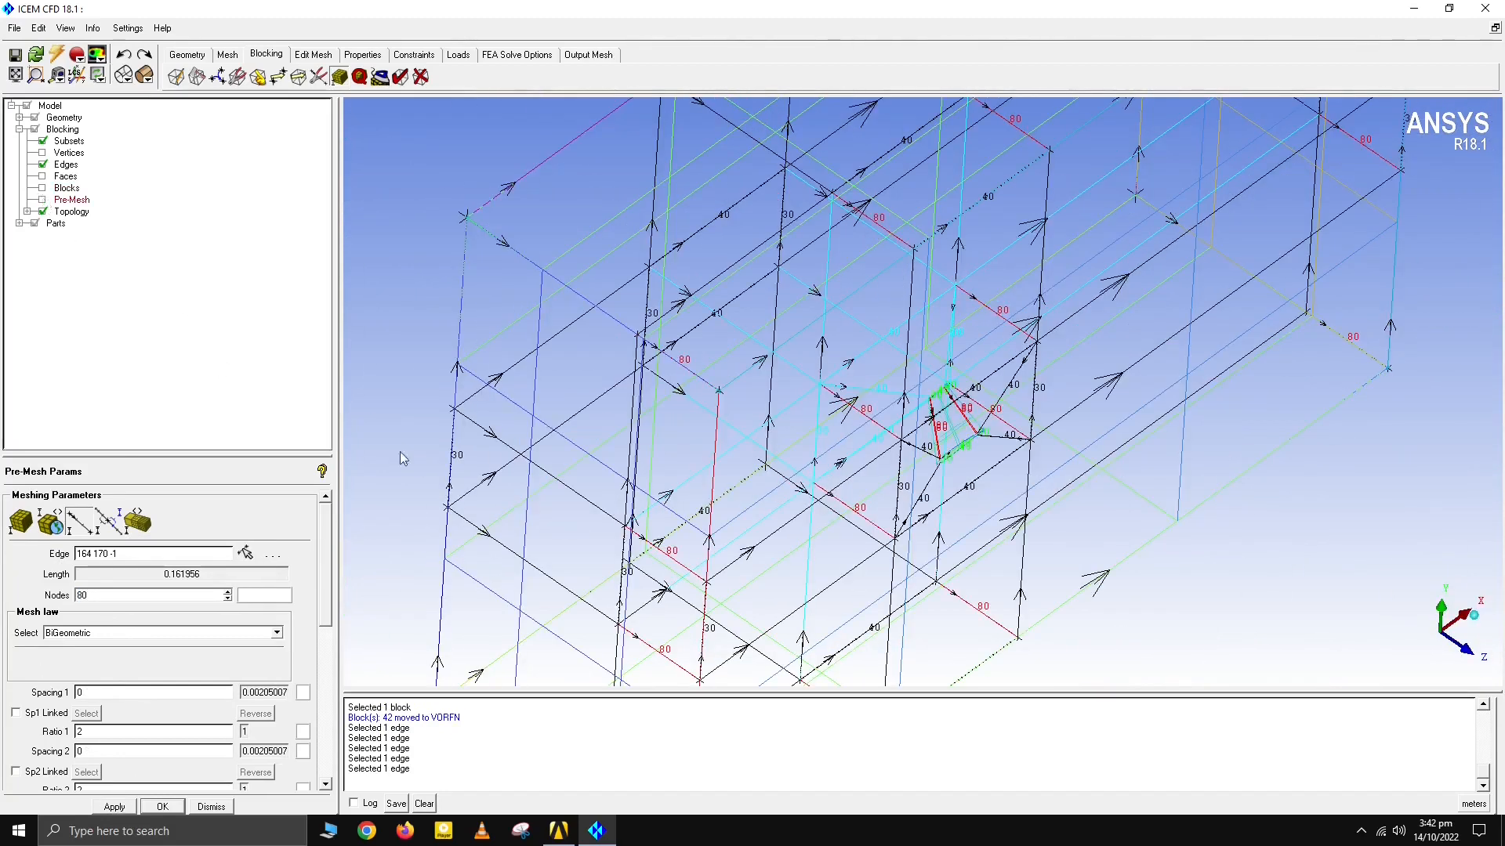
left_click(615, 474)
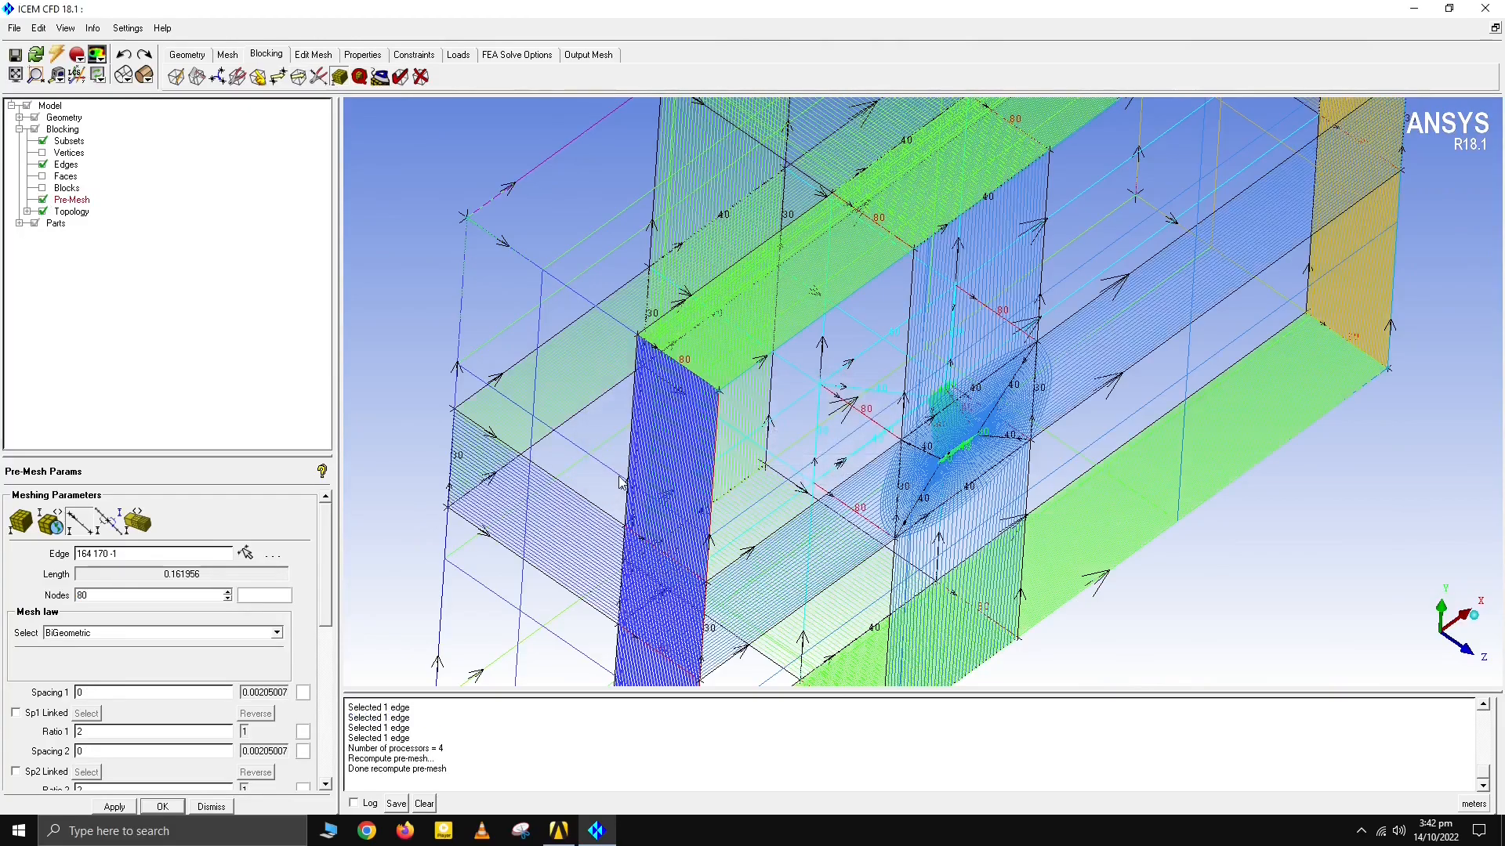
left_click_drag(1046, 551, 905, 420)
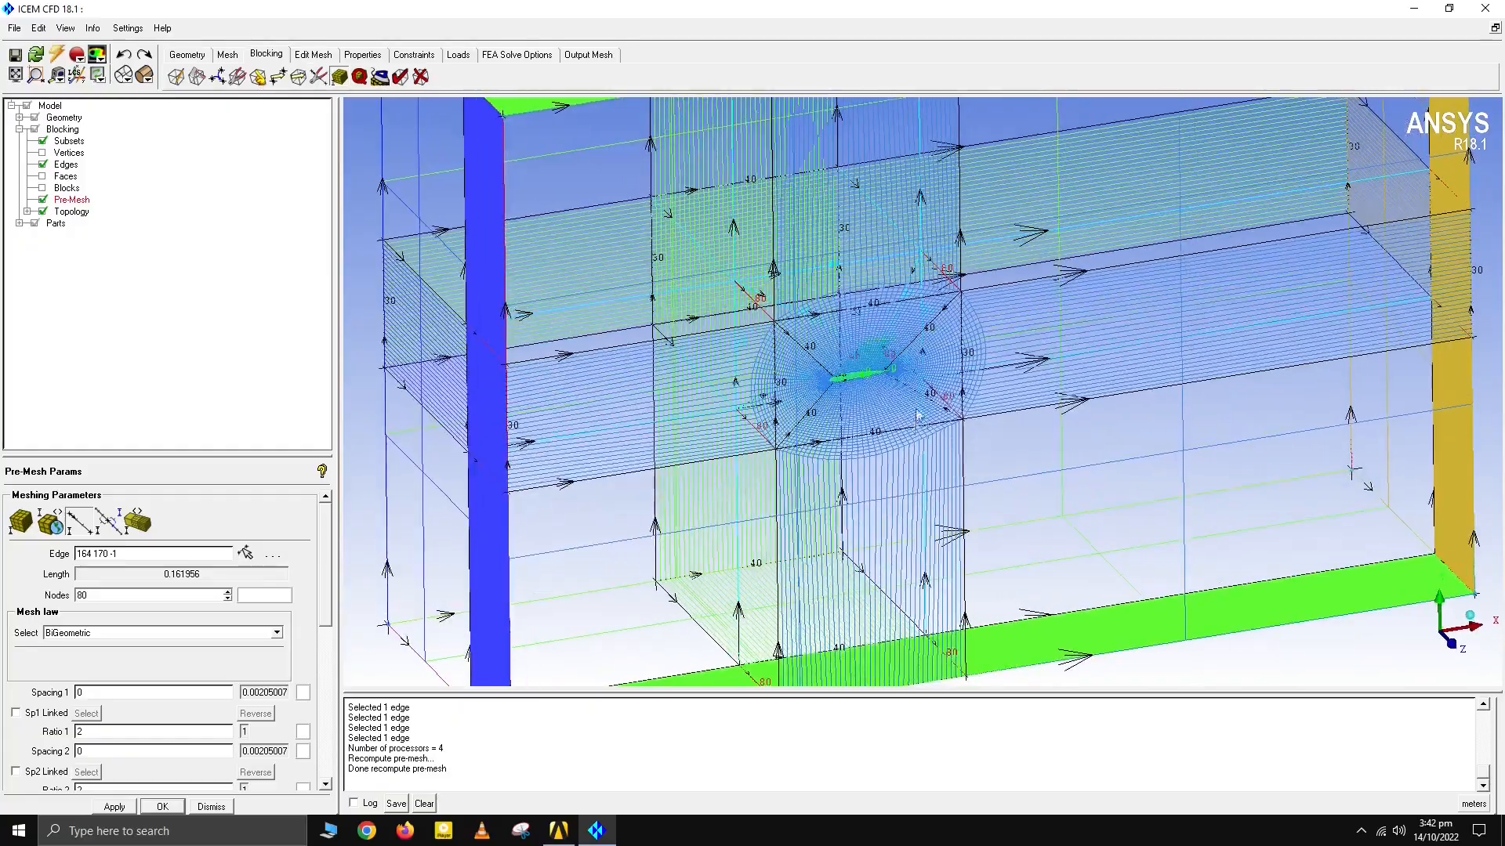
scroll(835, 385, "up", 9)
left_click_drag(753, 372, 731, 416)
scroll(731, 416, "down", 8)
Step: Switch the pre-mesh display to Solid & Wire, inspect the meshed domain, and hide the pre-mesh again
right_click(59, 205)
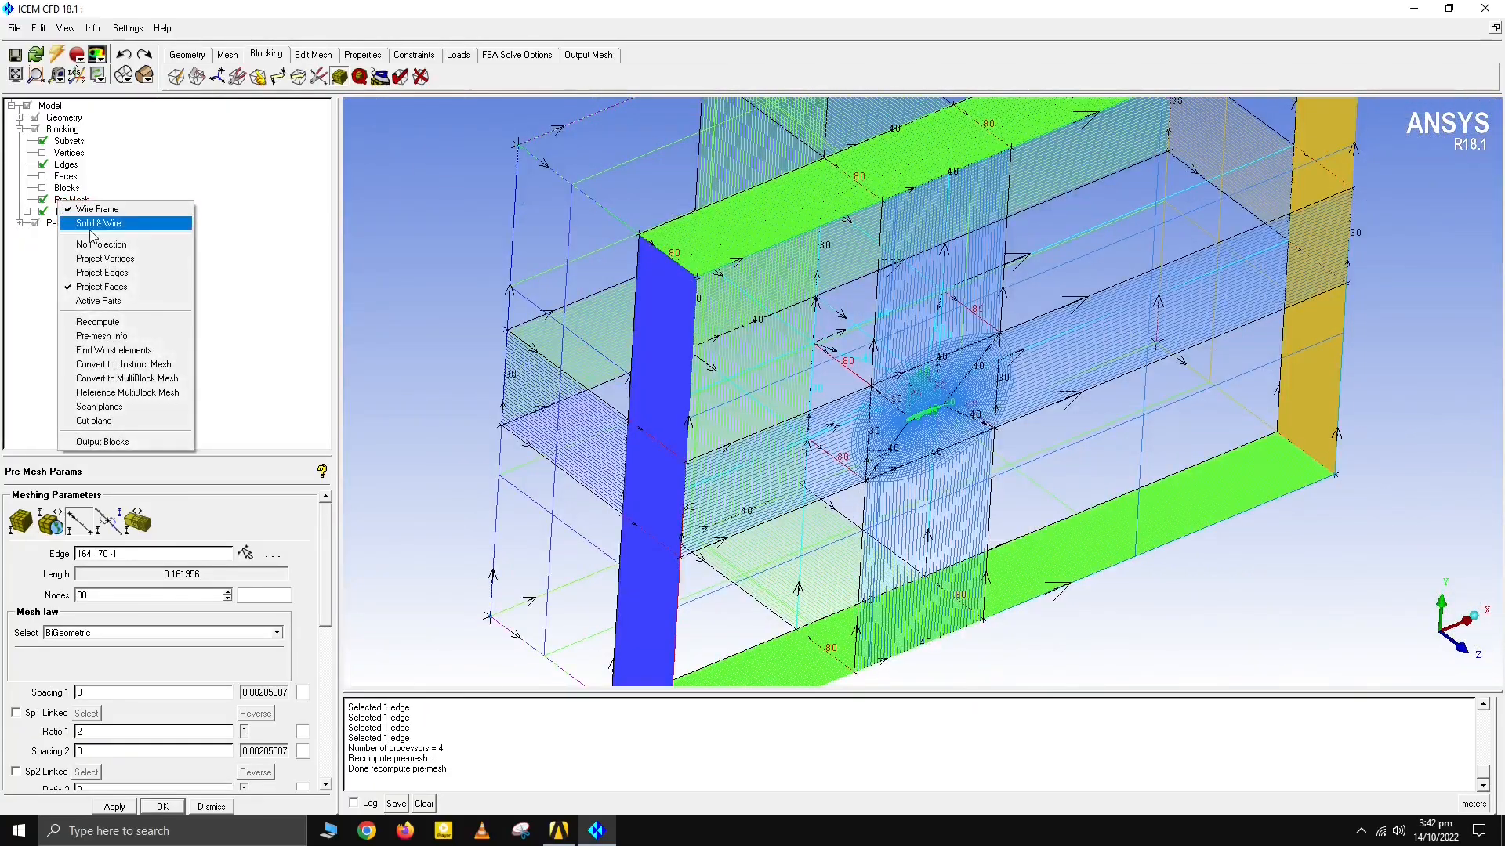
left_click(94, 235)
left_click_drag(918, 392, 1000, 470)
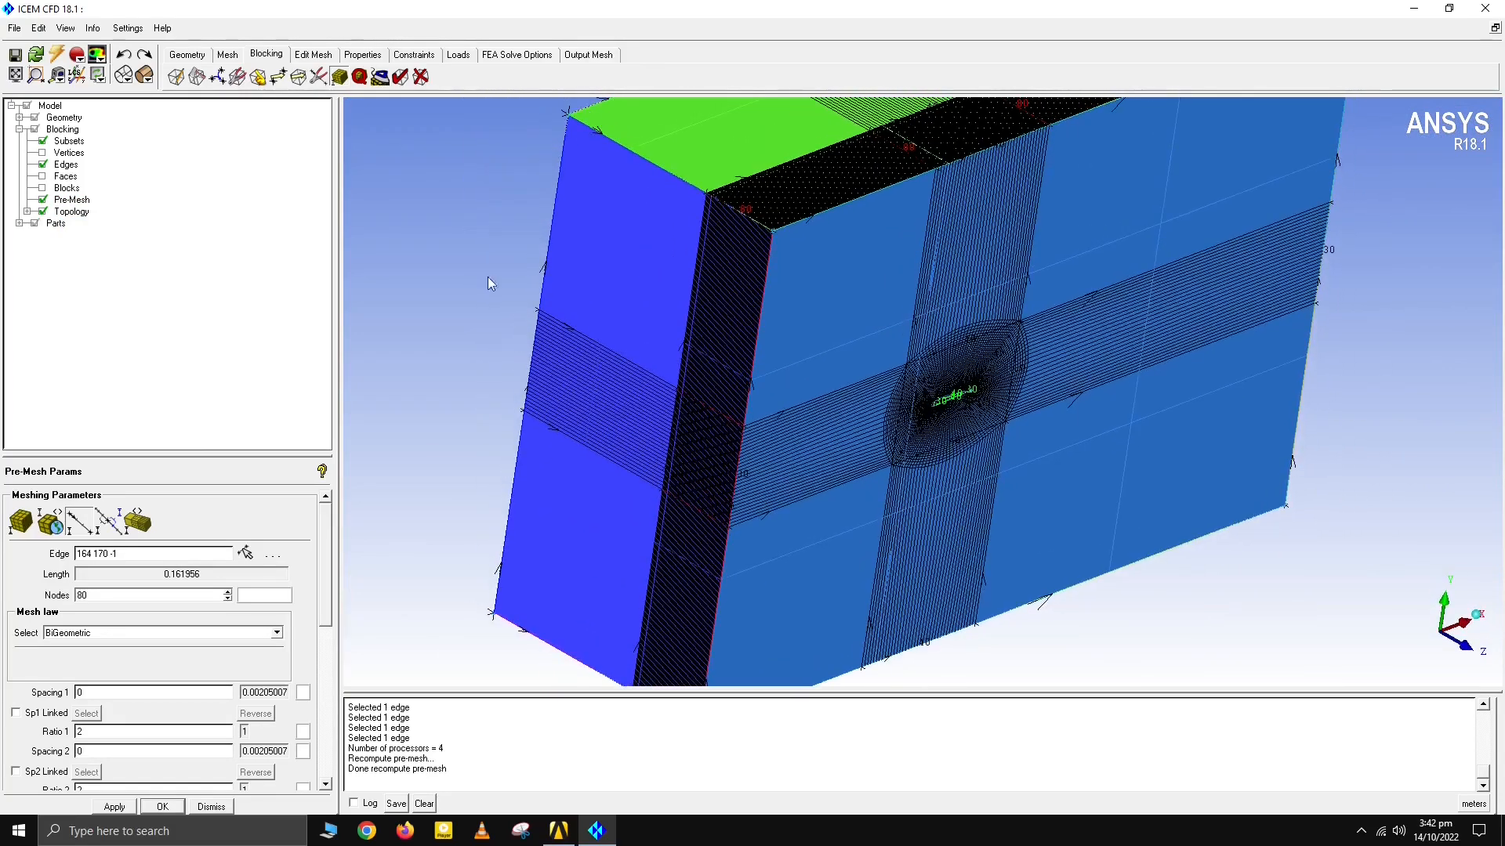
left_click(43, 199)
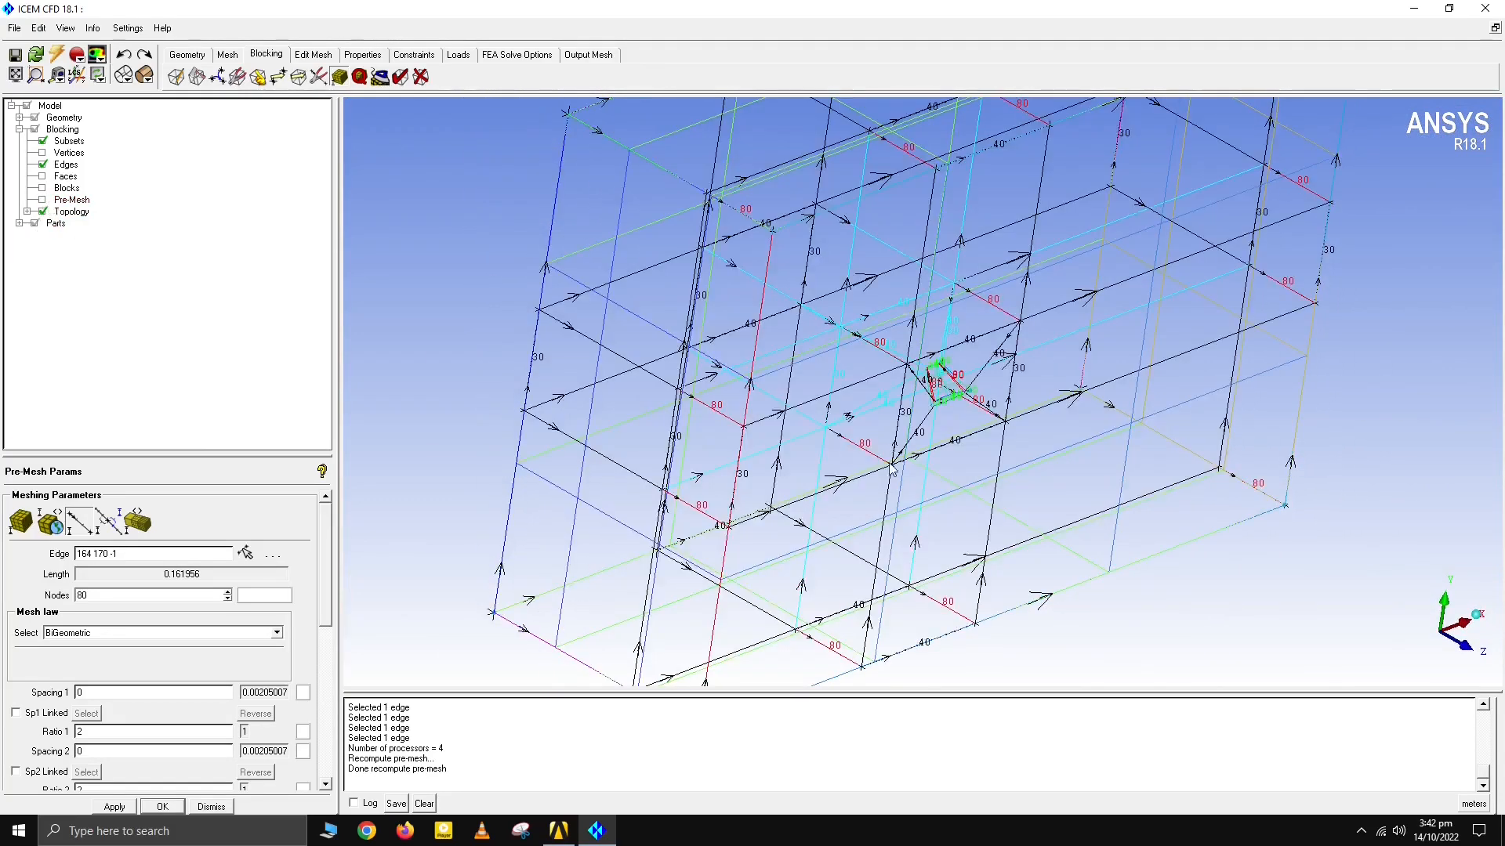
Step: Set 40 nodes on the upper upstream spanwise edge beyond the wing tip and its parallel edges
left_click_drag(891, 467, 890, 484)
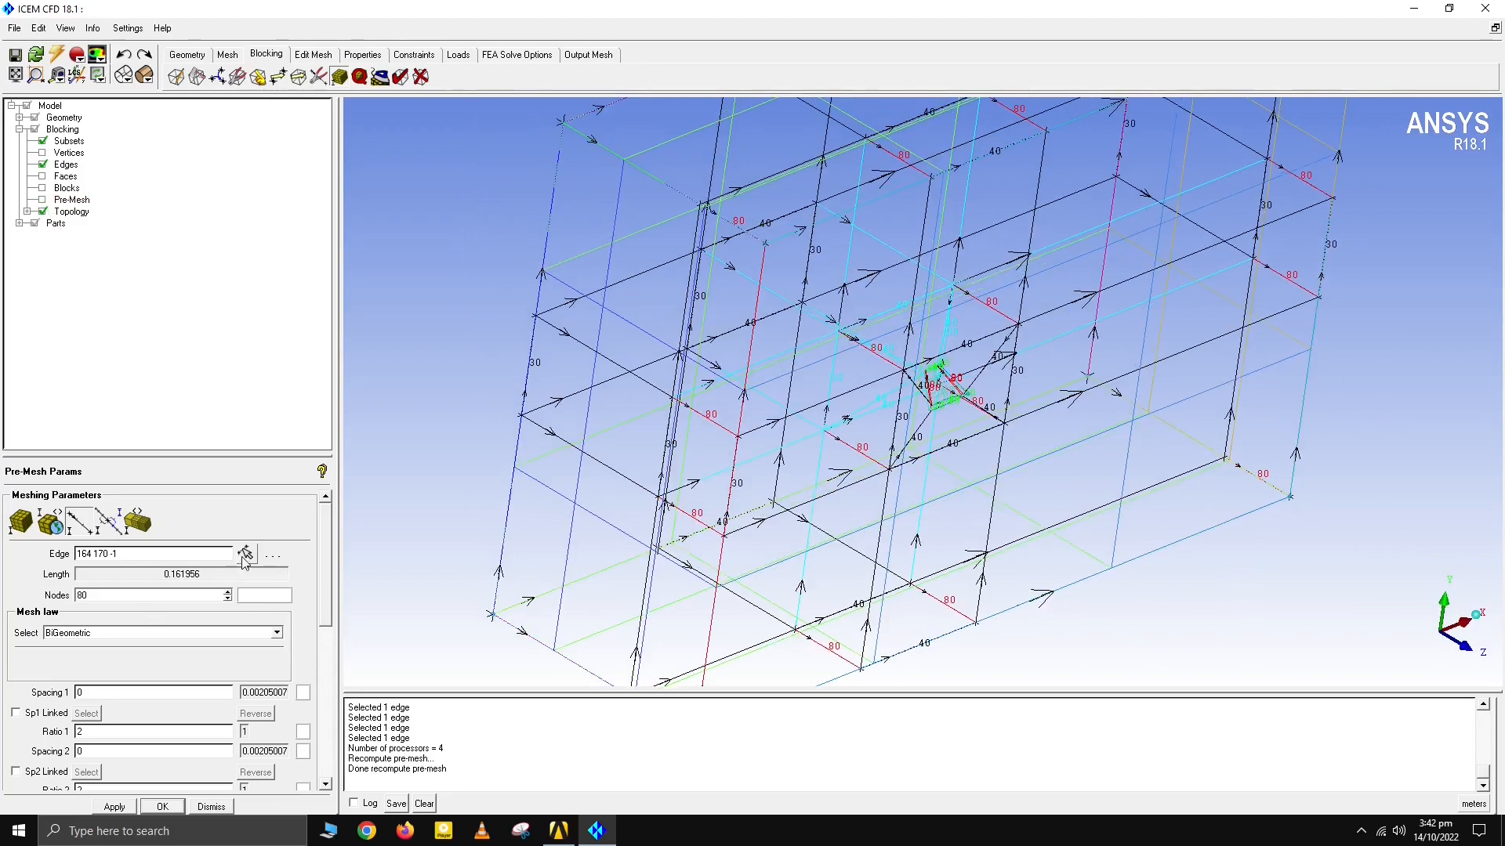
left_click(244, 557)
scroll(524, 210, "down", 3)
left_click(705, 217)
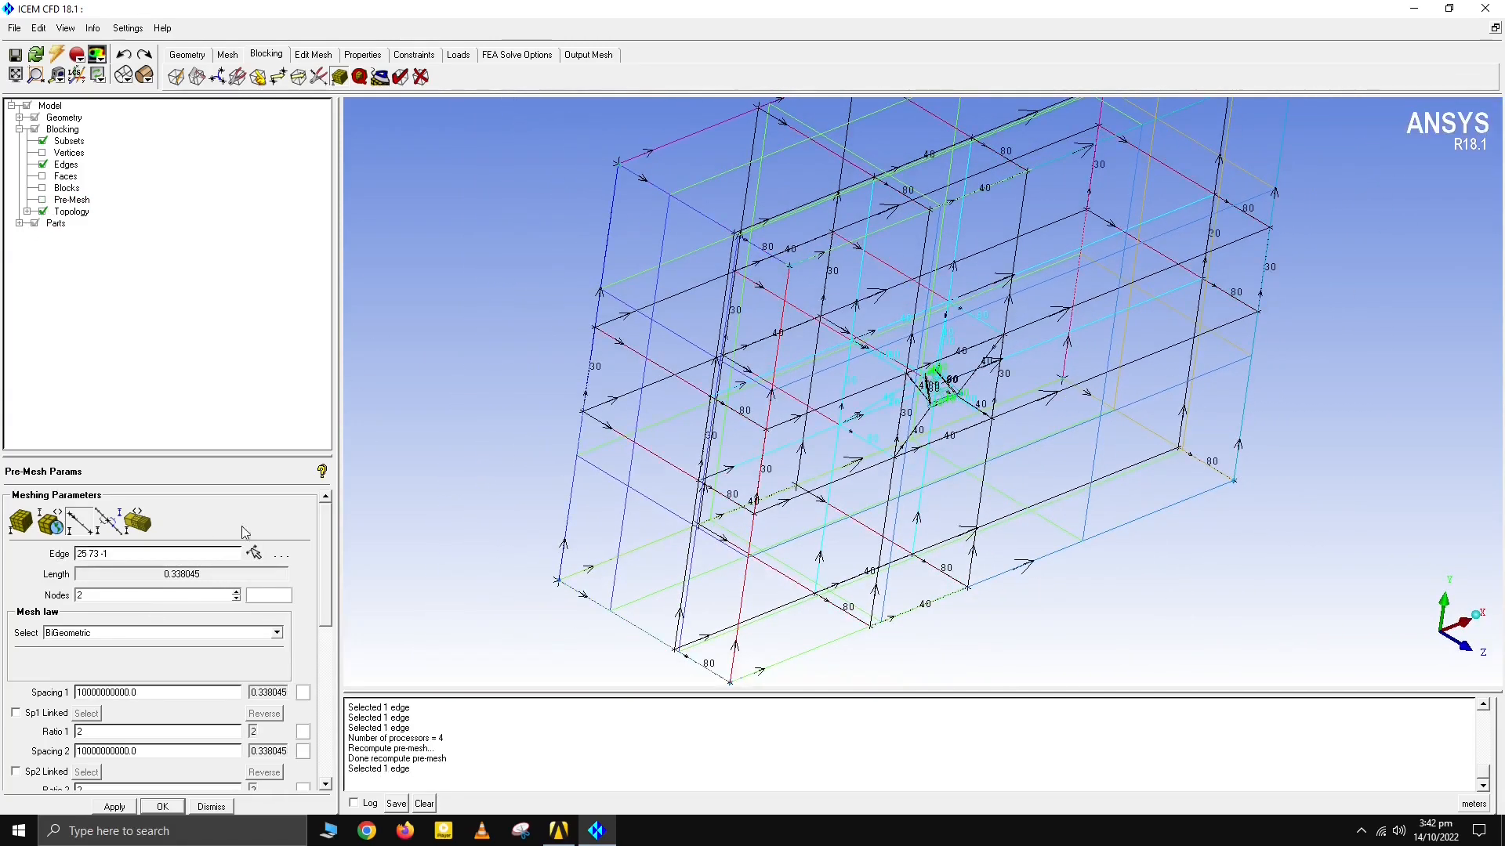
left_click_drag(95, 594, 47, 587)
type("40")
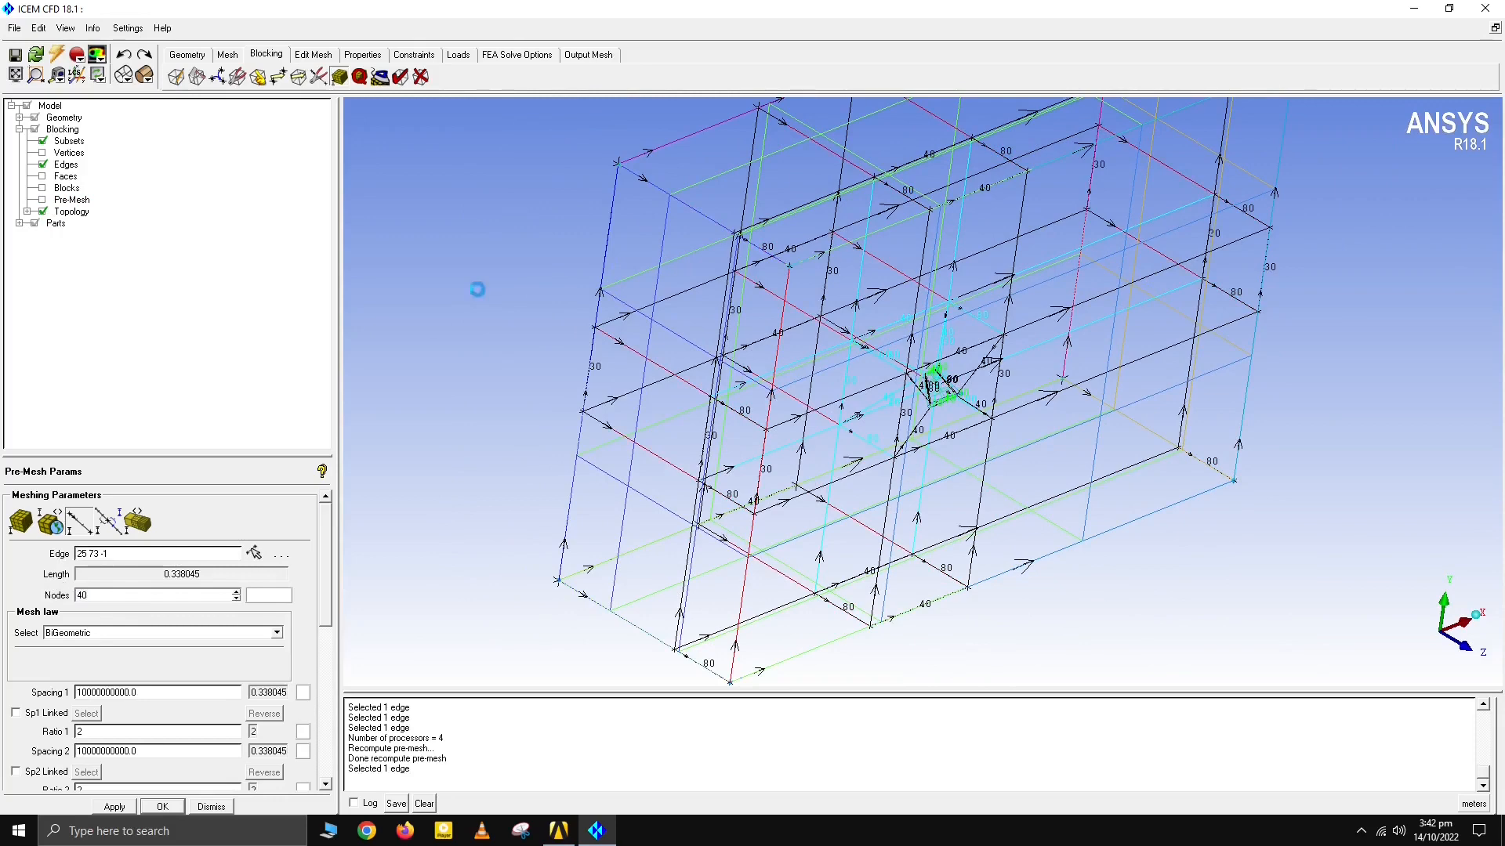
key("Return")
scroll(504, 298, "up", 2)
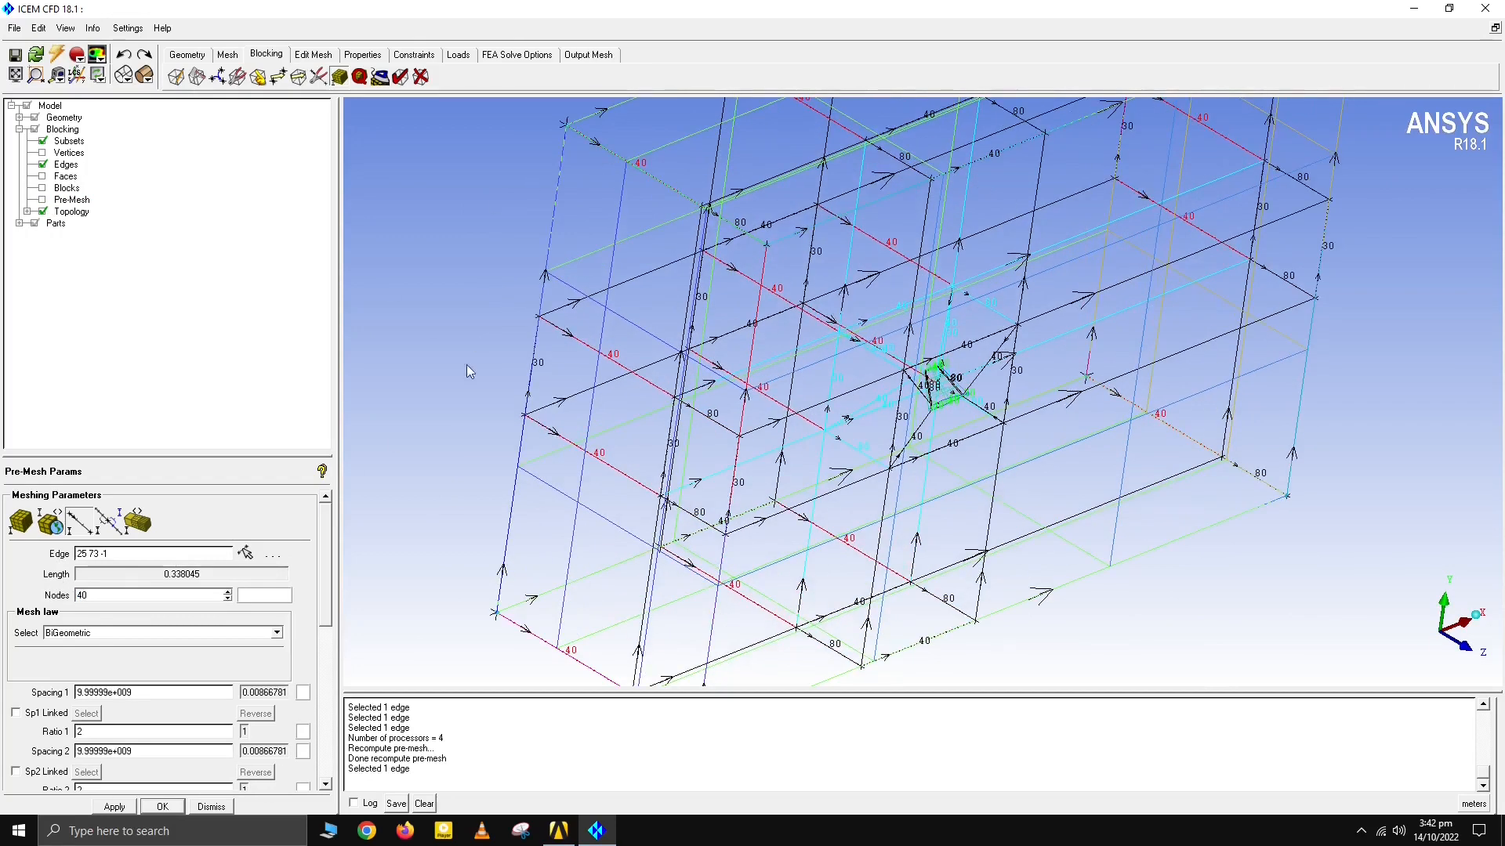
Step: Apply the Linear mesh law to the spanwise edges beyond the wing tip, lowering the relative point density at the edge start to about 0.78
left_click(276, 633)
left_click(69, 572)
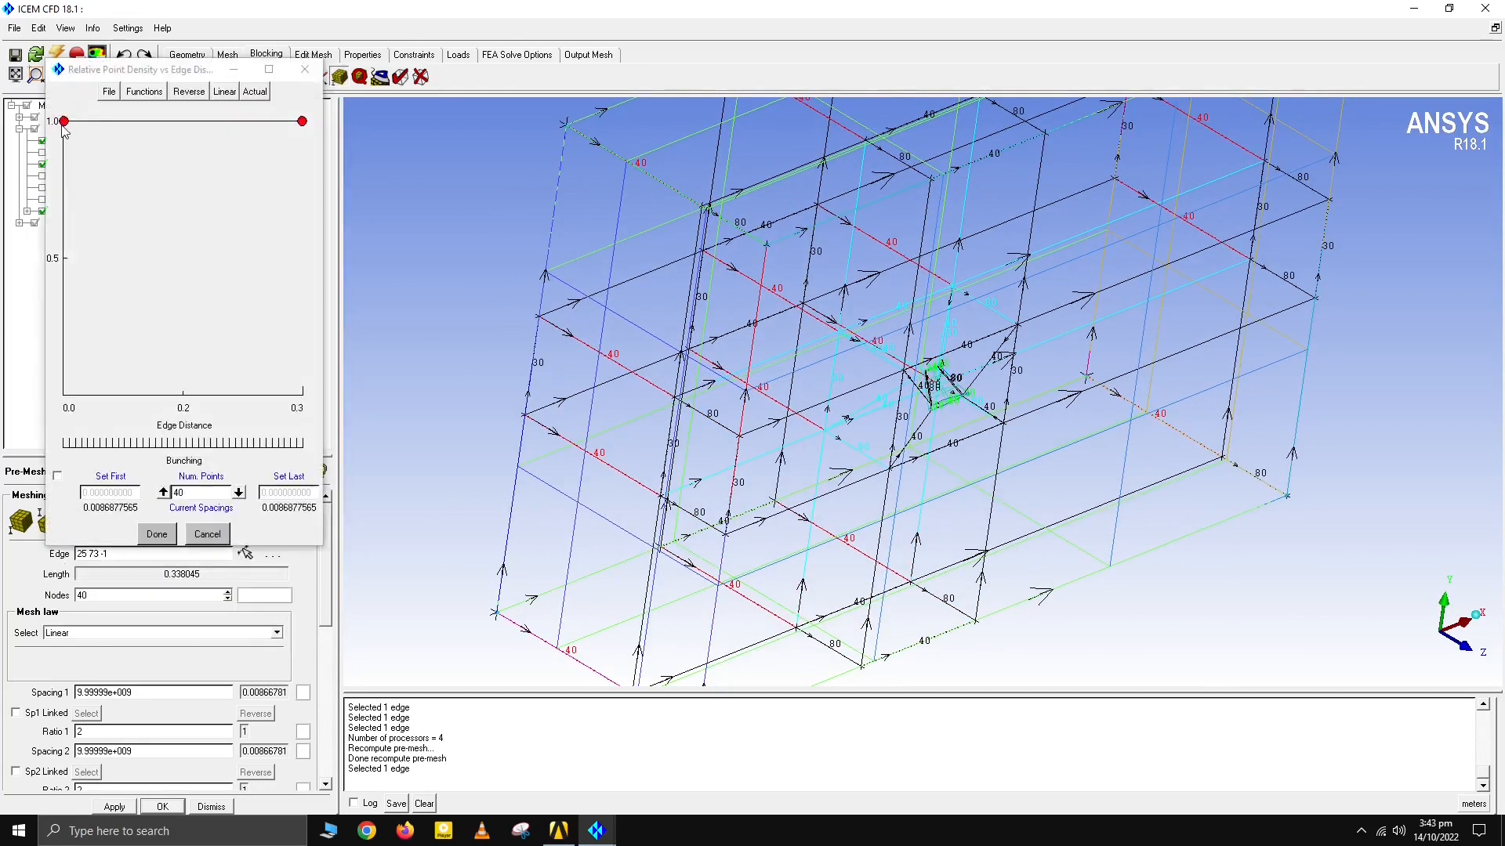
left_click_drag(64, 121, 64, 182)
left_click(156, 534)
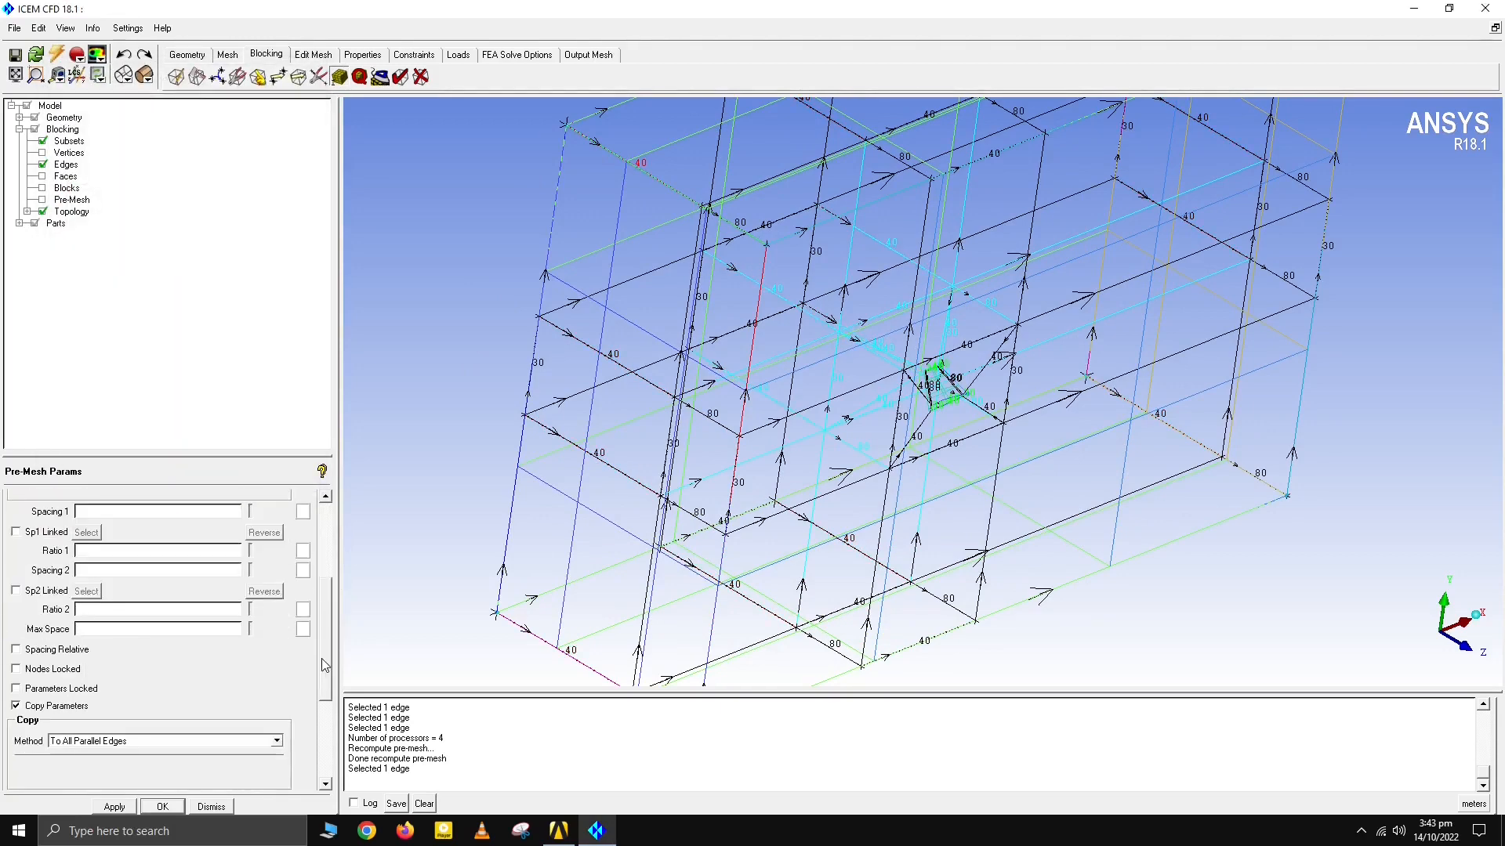
left_click(115, 806)
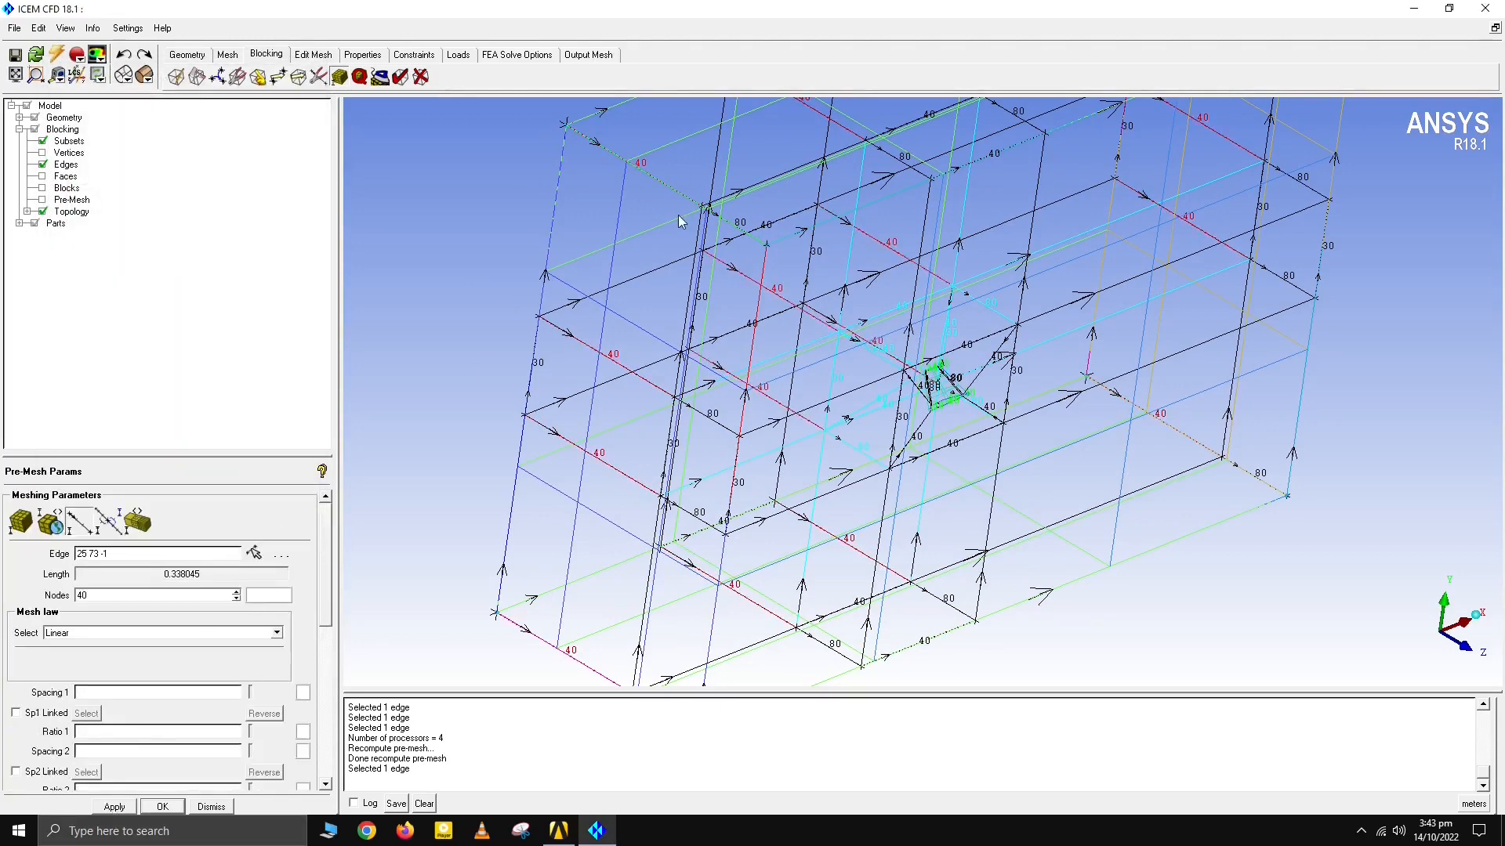
left_click_drag(679, 215, 683, 223)
Step: Set 40 nodes on the lower streamwise edge ahead of the wing and its parallel edges
left_click(254, 554)
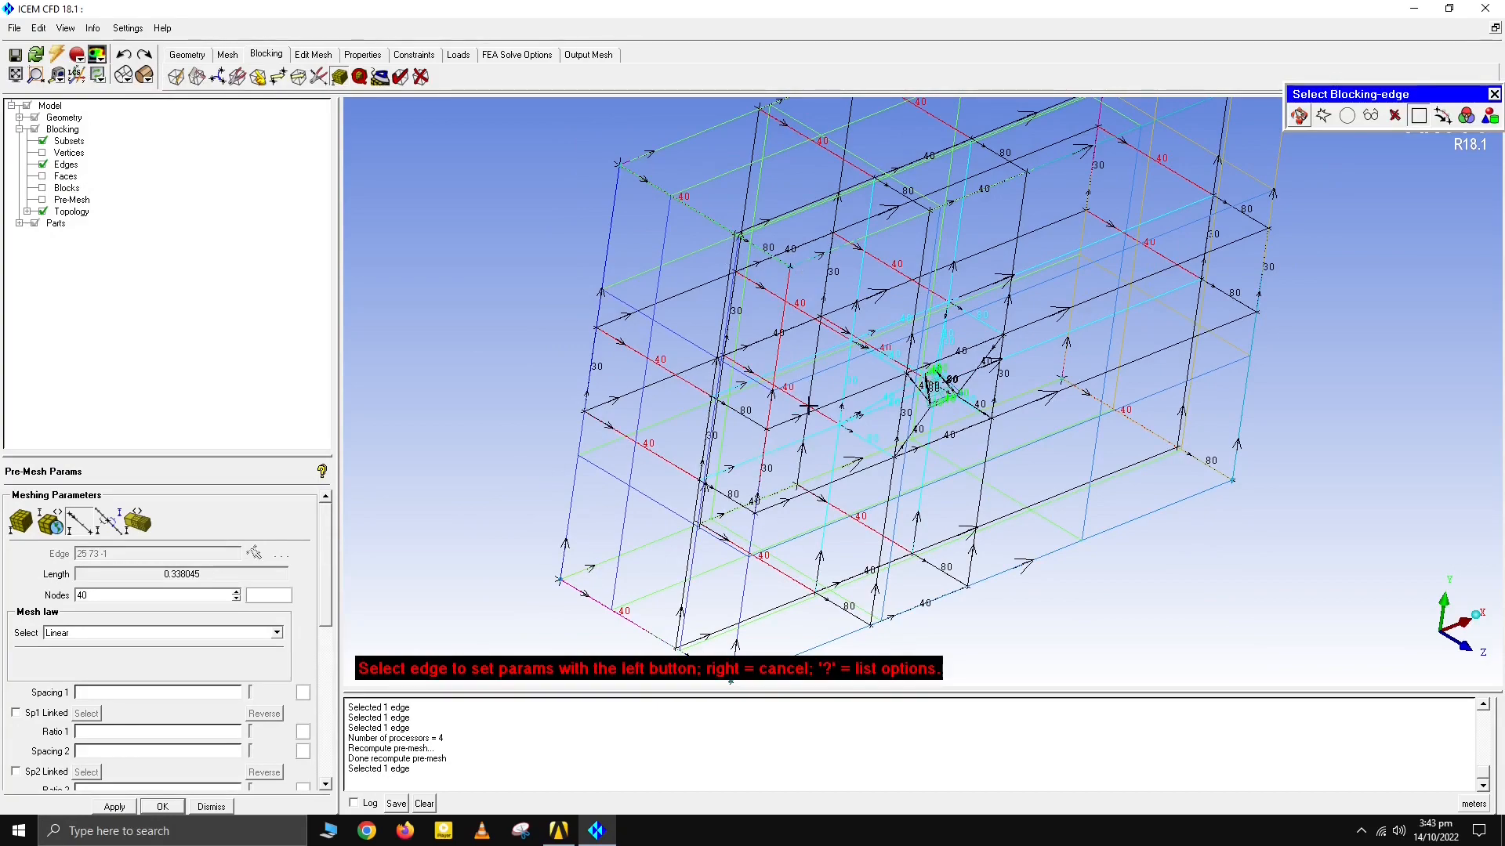
key("F9")
left_click_drag(808, 407, 914, 548)
key("F9")
left_click(730, 568)
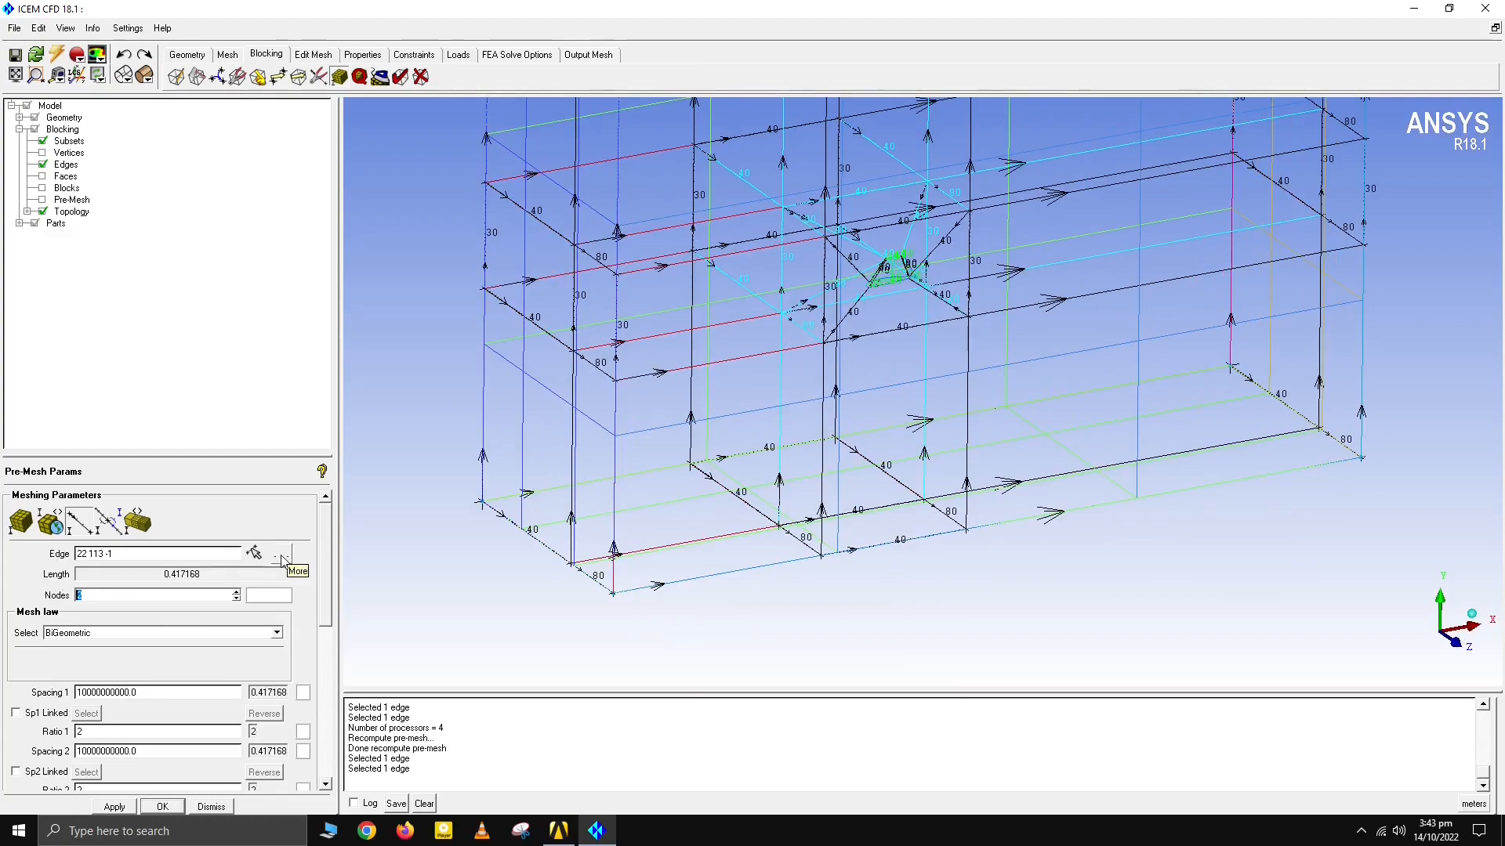
type("40")
left_click(122, 807)
Step: Set 60 nodes on the lower streamwise edge behind the wing and its parallel edges
left_click_drag(1022, 552, 987, 282)
key("F9")
left_click(1131, 495)
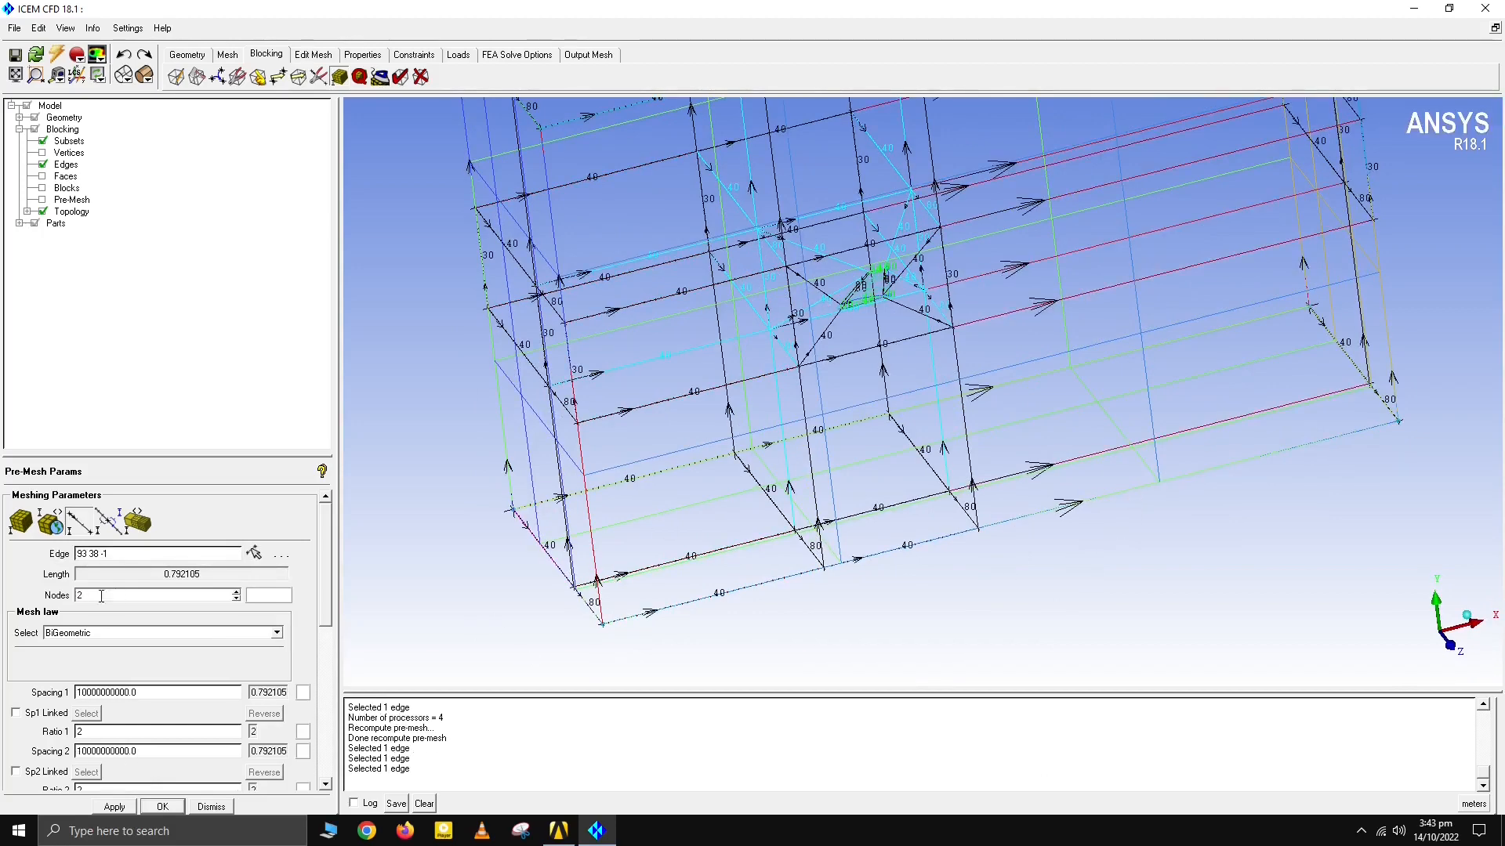
double_click(228, 600)
type("60")
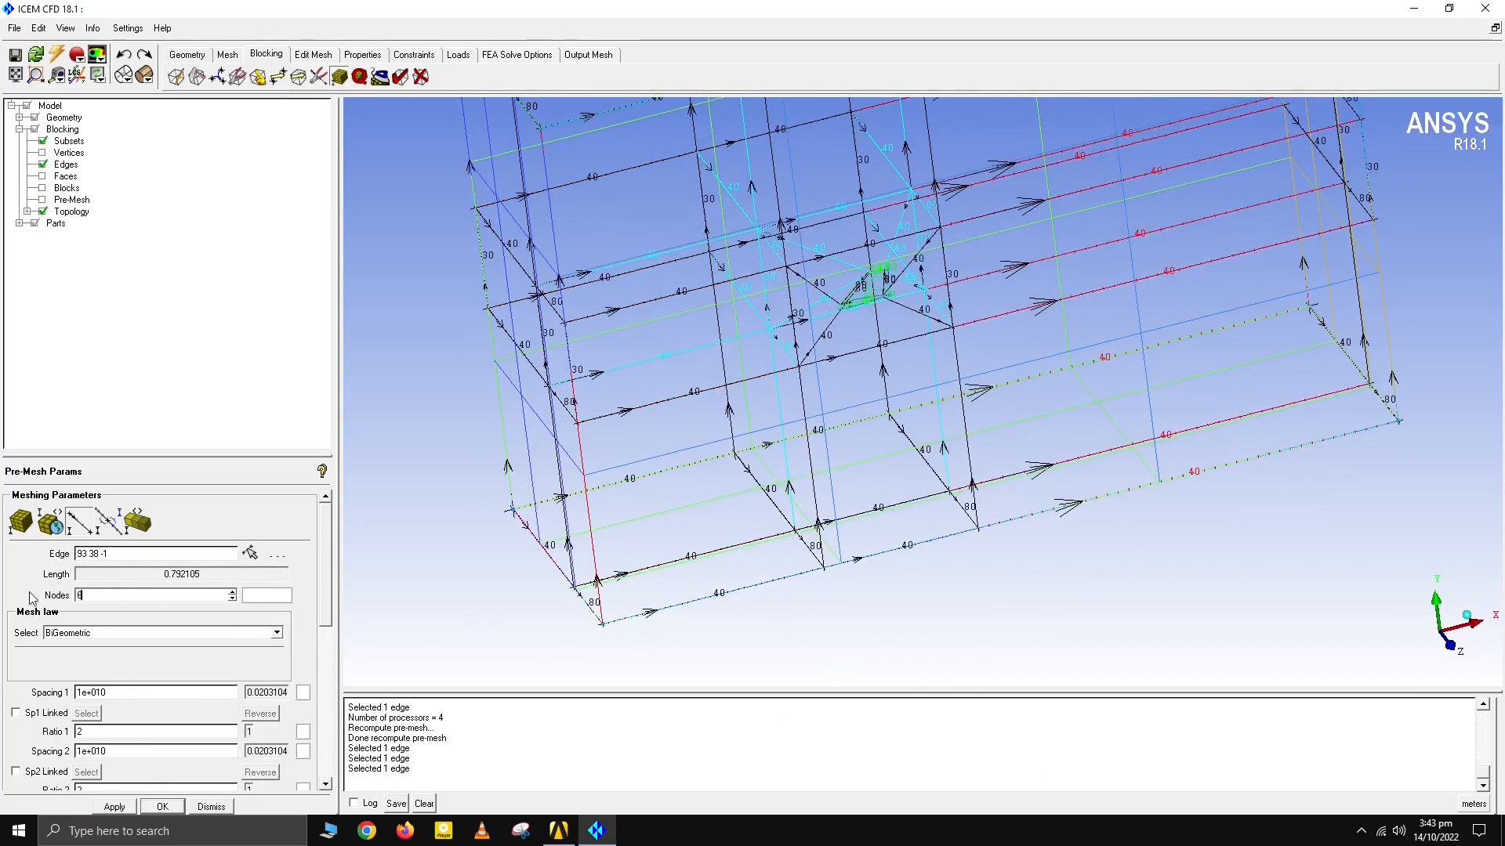
key("Return")
Step: Set 40 nodes on the vertical outer edges below and above the wing blocks, including their parallel edges
left_click_drag(705, 635, 250, 553)
left_click(251, 553)
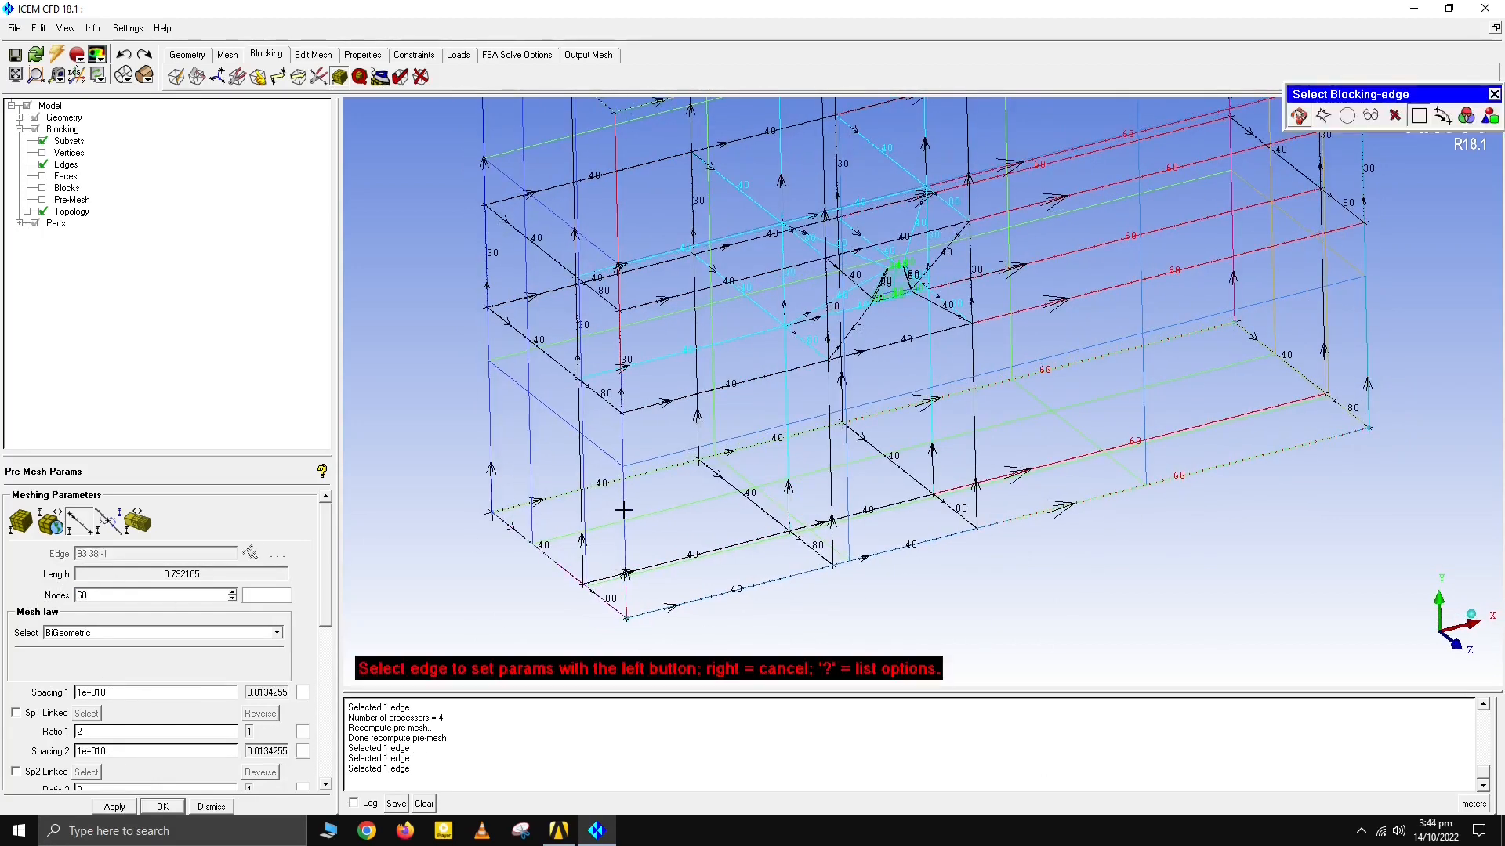
left_click(624, 510)
left_click(149, 800)
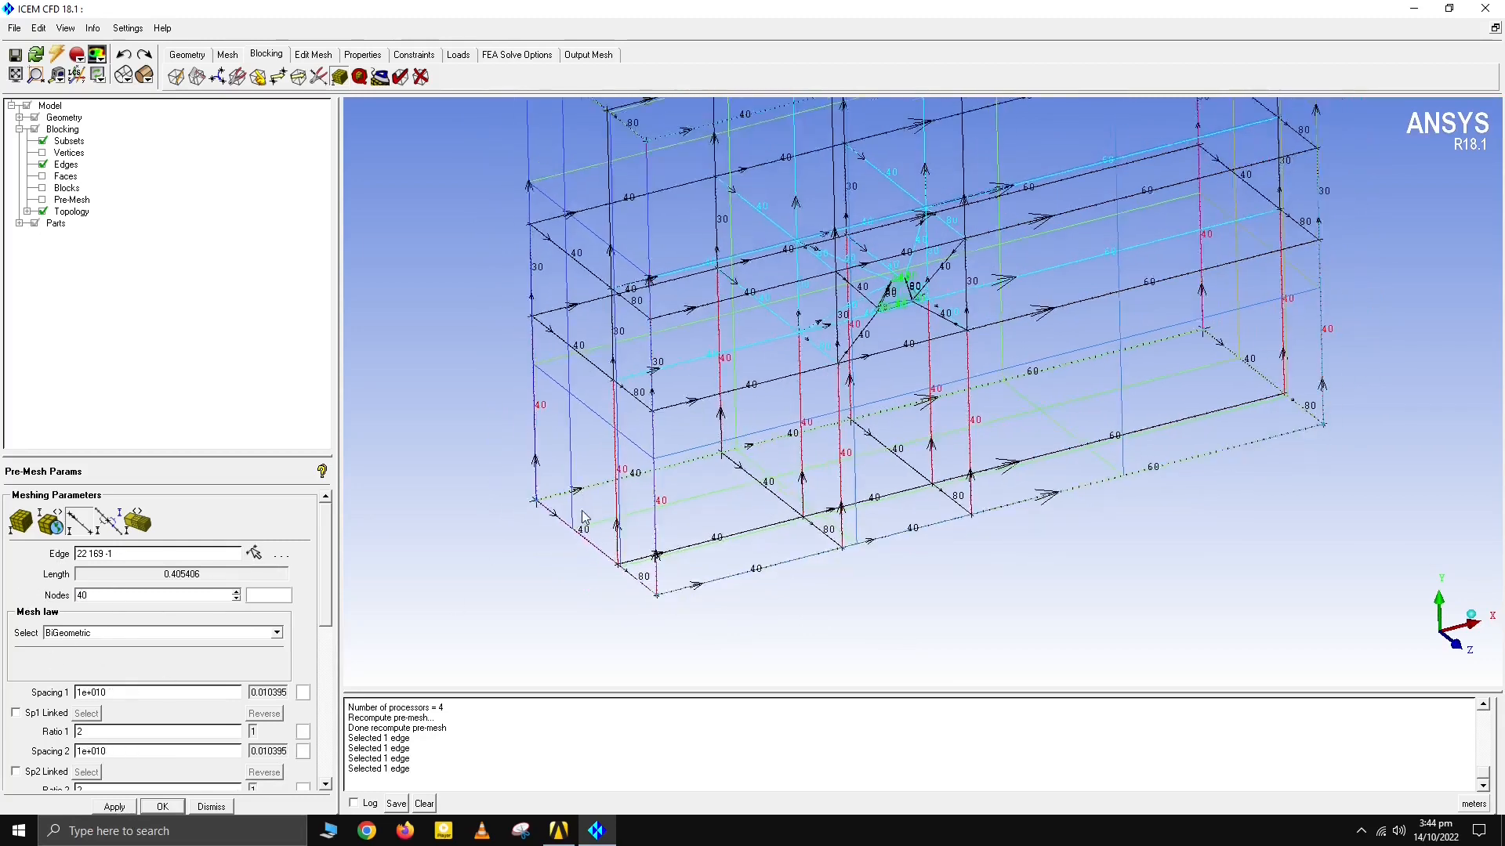
type("40")
key("Return")
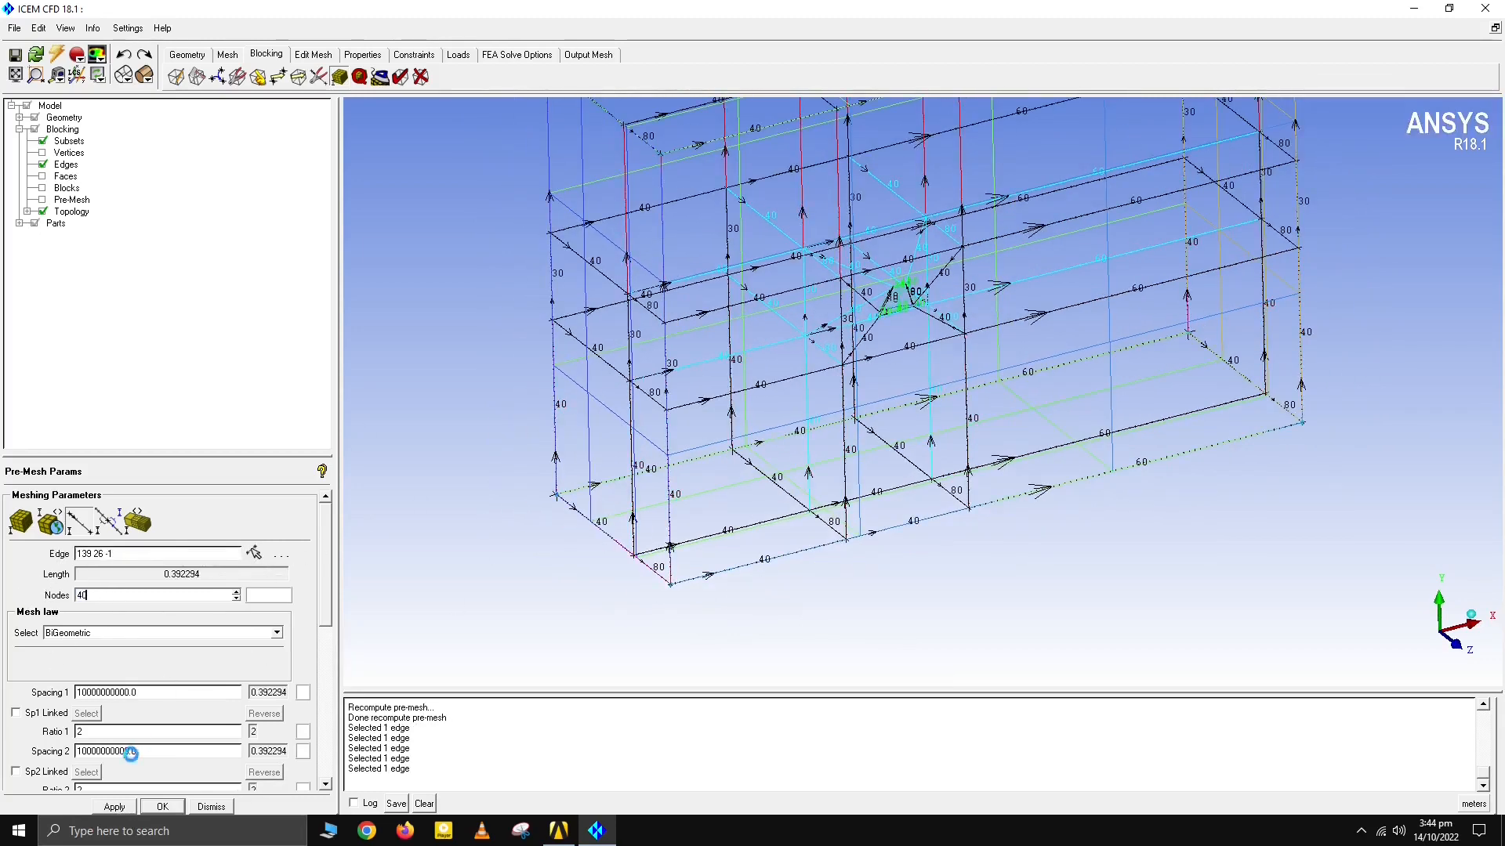
left_click_drag(1019, 522, 642, 452)
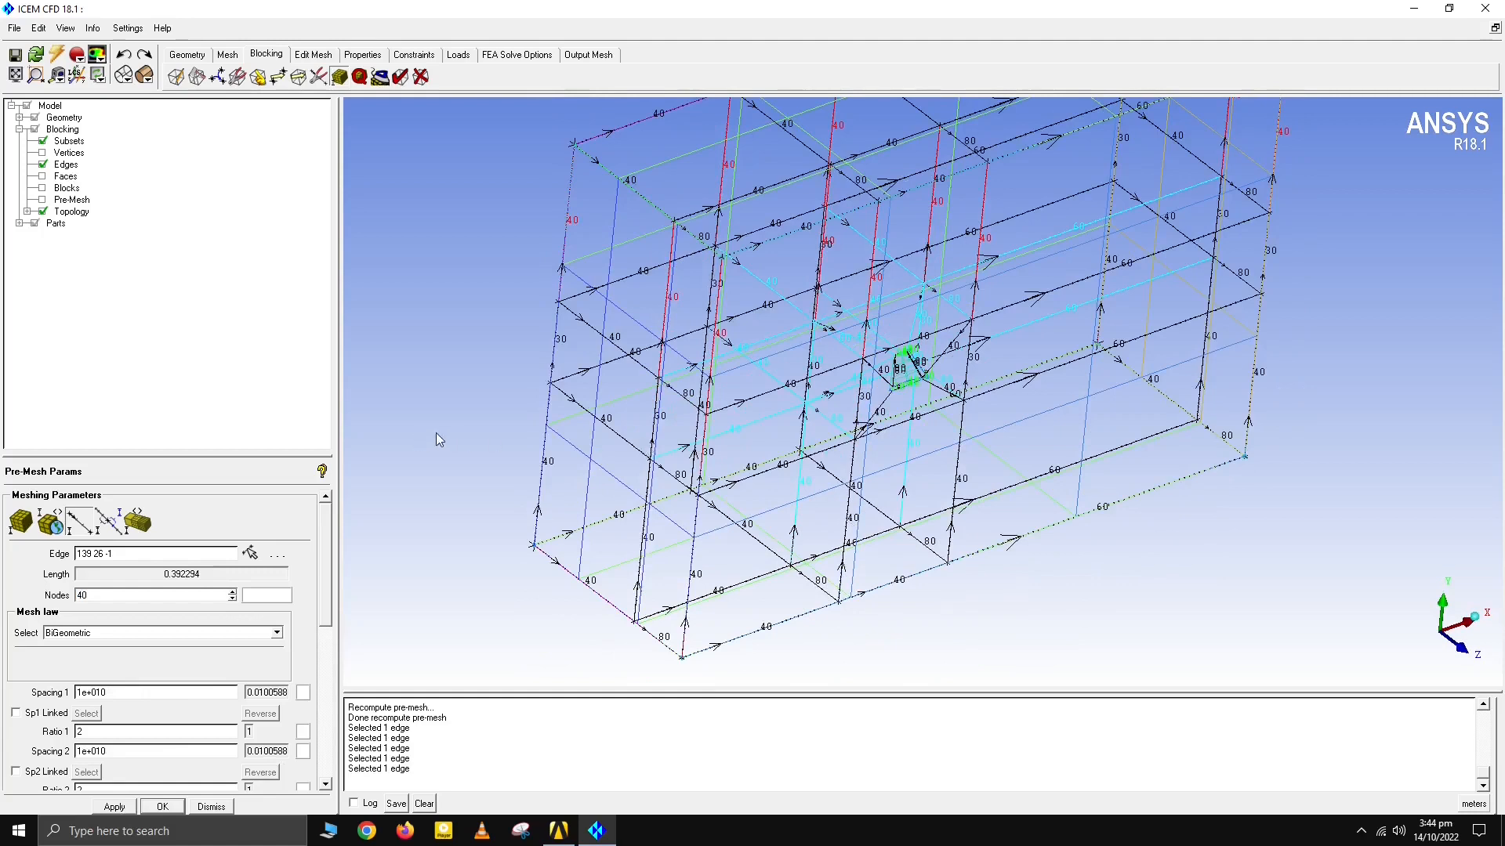
Step: Recompute the pre-mesh, examine the surface mesh on the outer domain faces, and hide it again
left_click(43, 201)
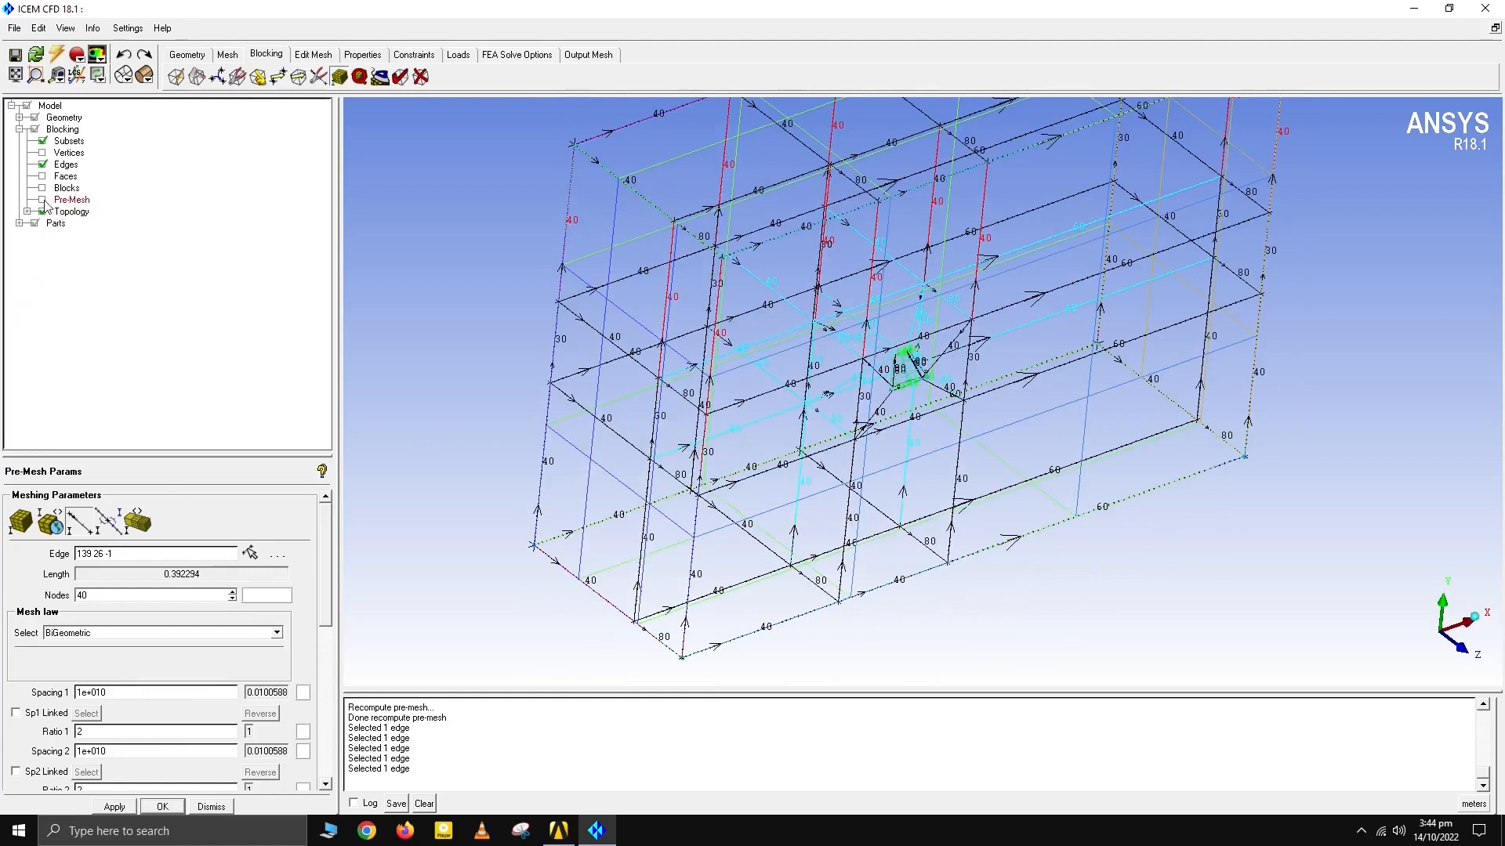
left_click(610, 475)
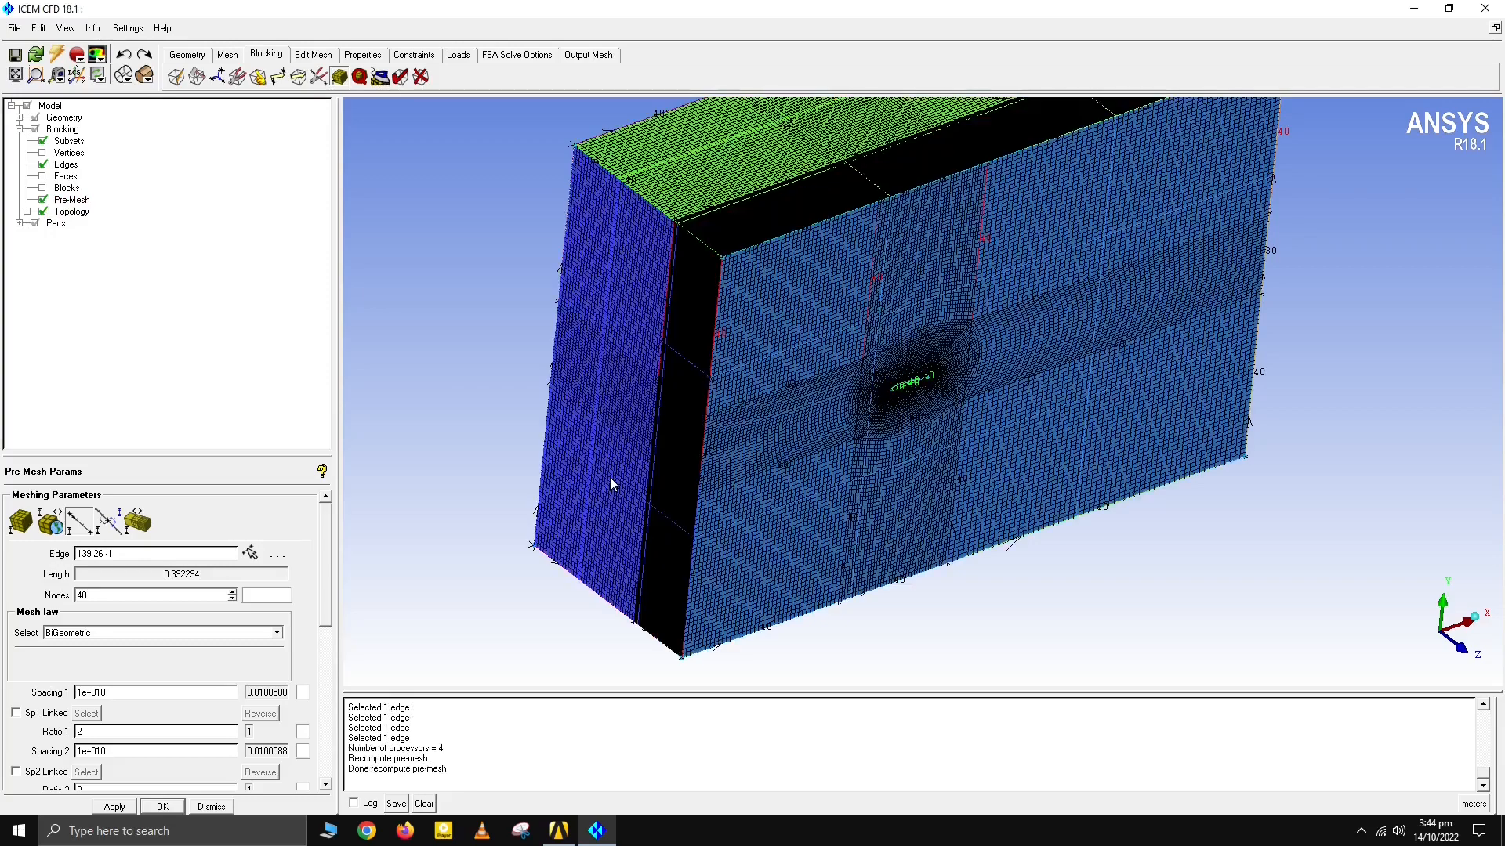
left_click_drag(931, 643, 742, 492)
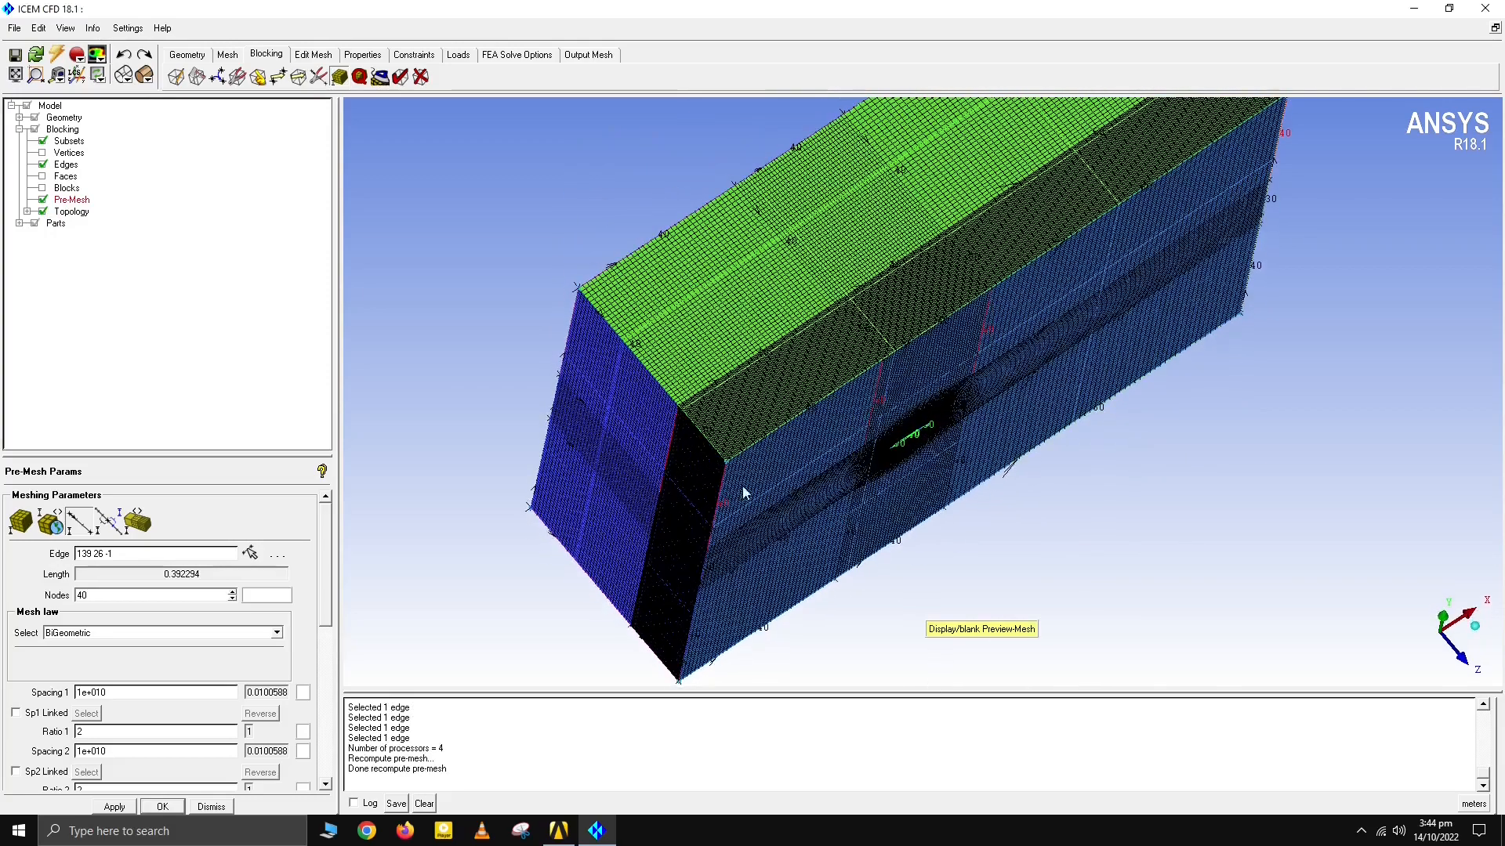
left_click_drag(1000, 479, 814, 357)
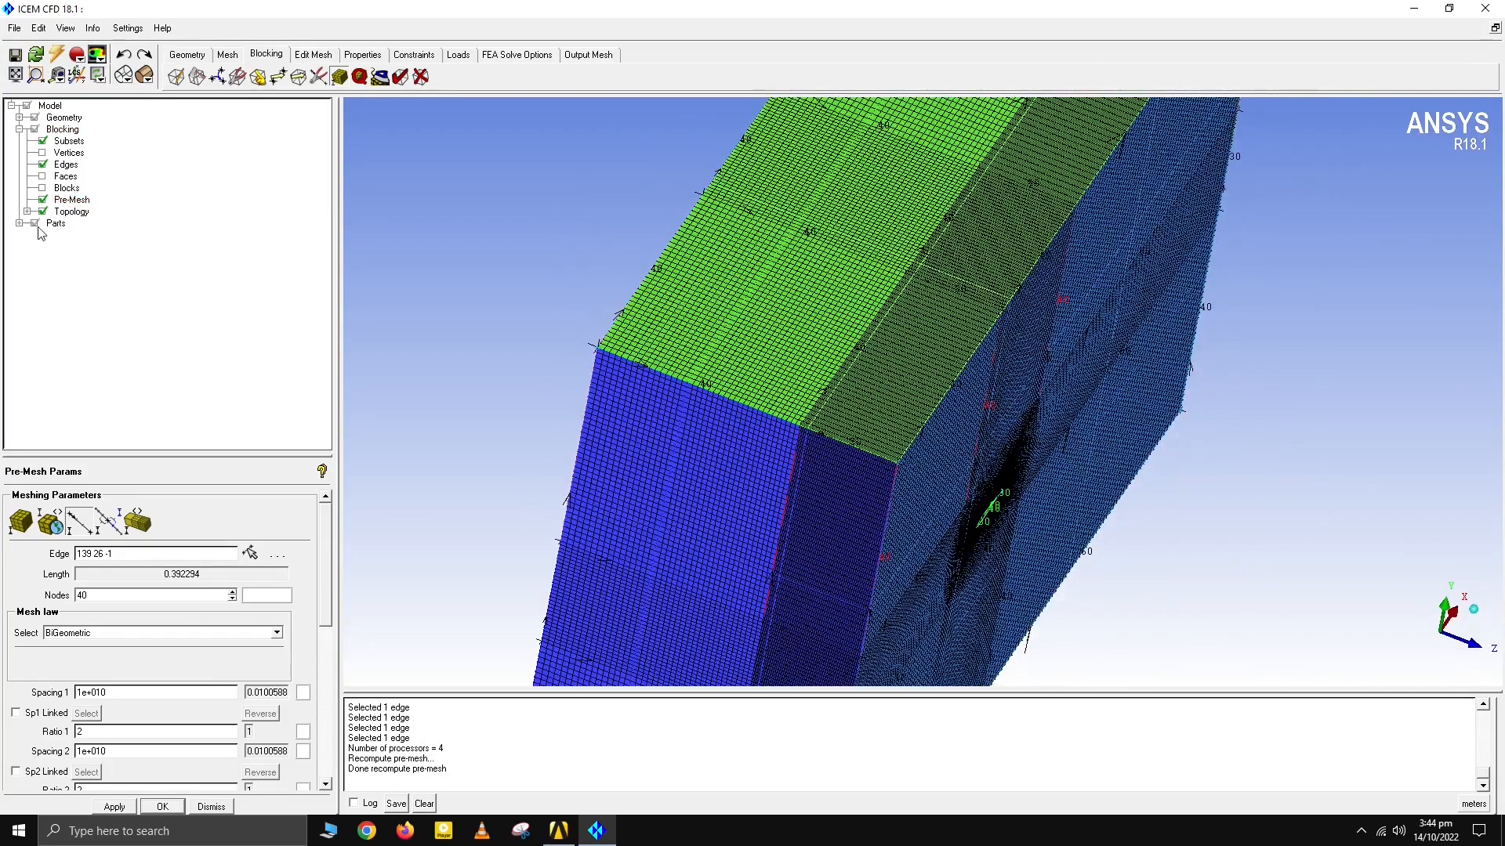
left_click(42, 200)
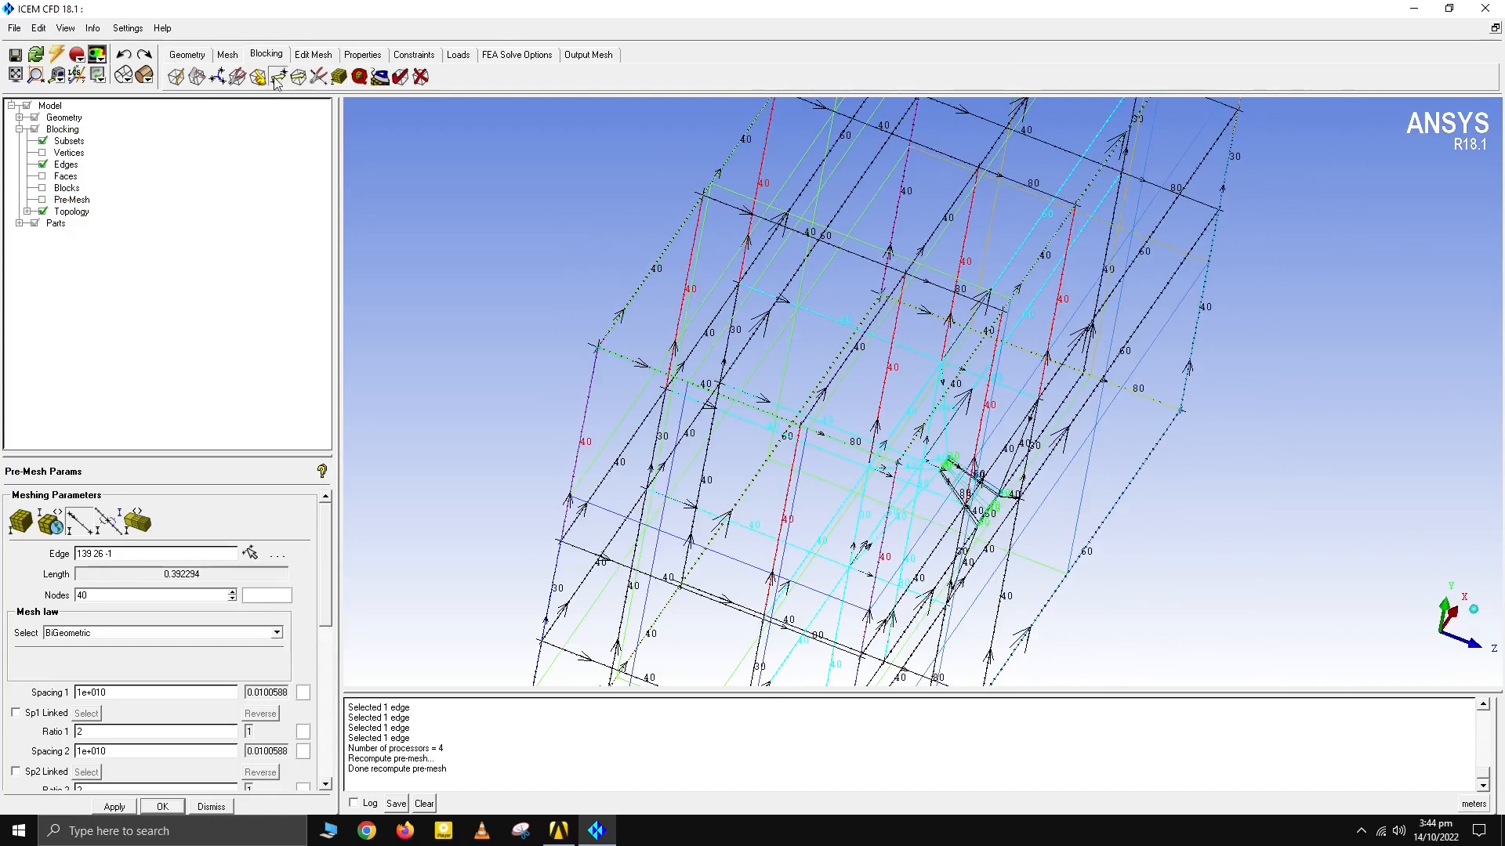
Step: With single-vertex movement fixed in X and Y, shift the top upstream vertex of the wing-tip split outward along negative Z
scroll(823, 398, "up", 2)
key("m")
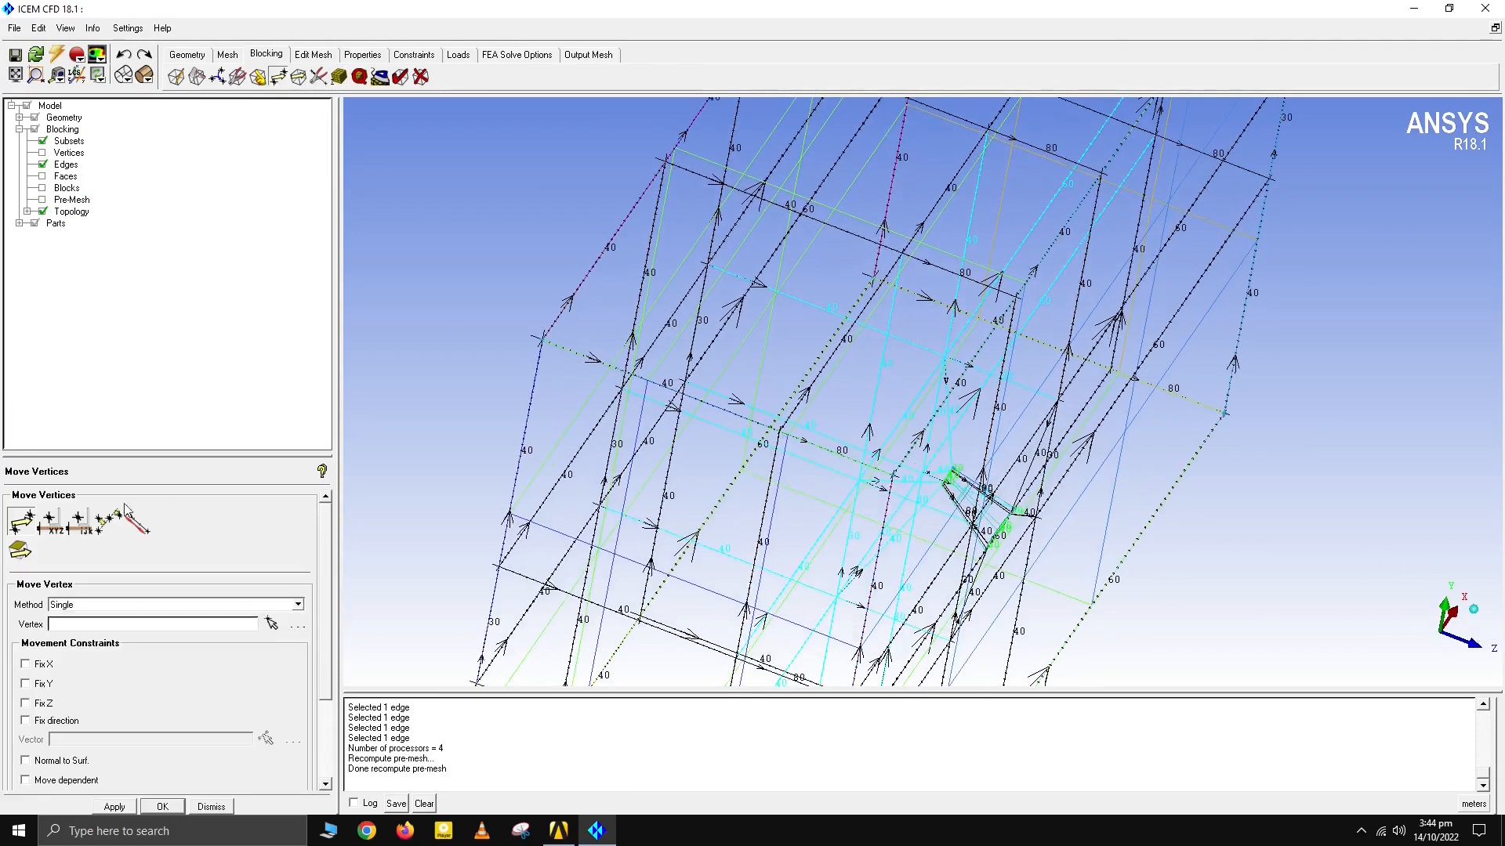
left_click(26, 684)
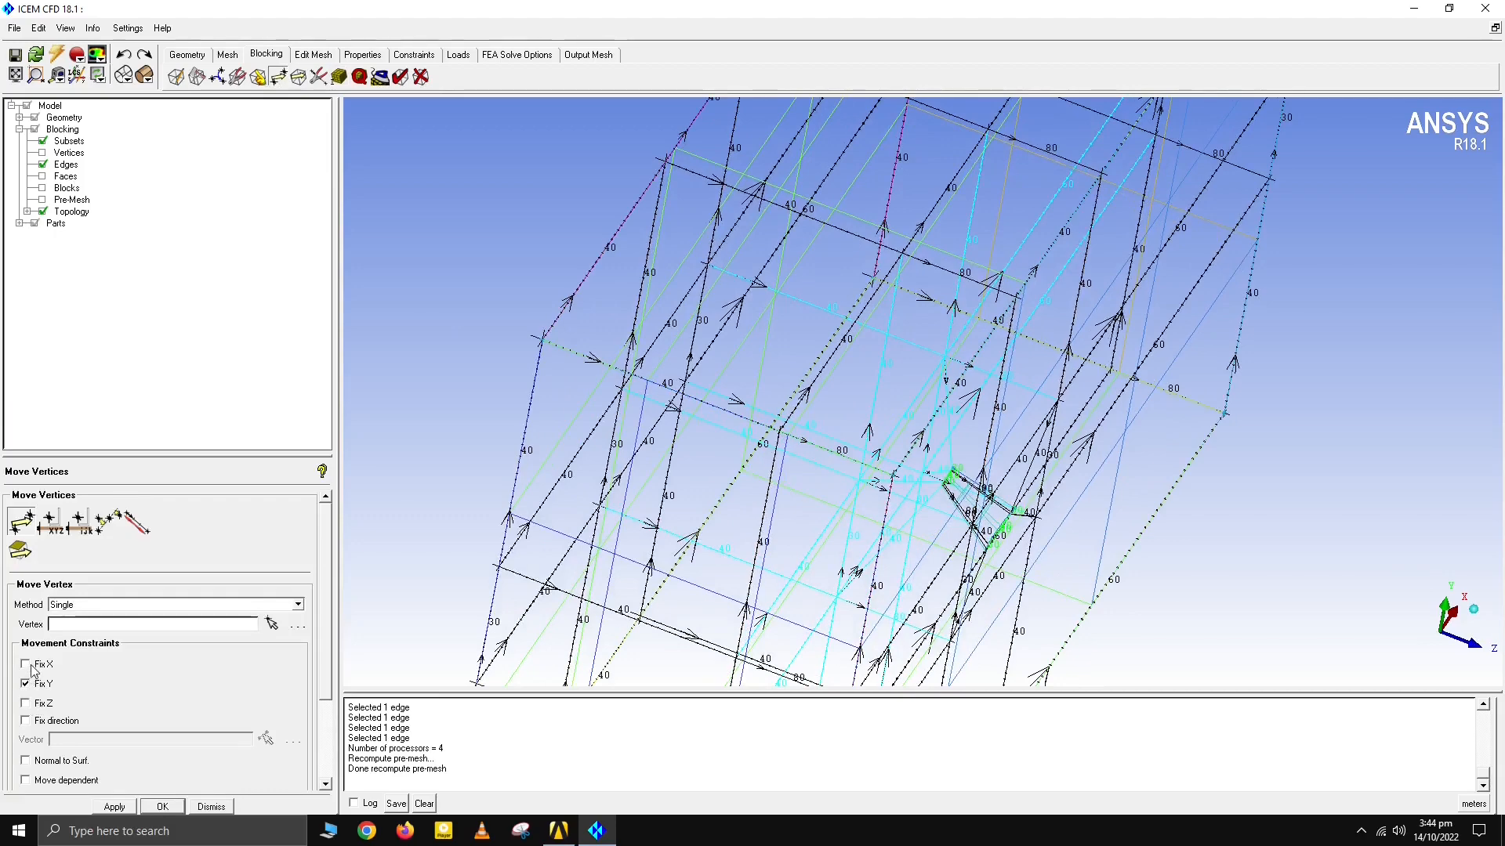
left_click(272, 623)
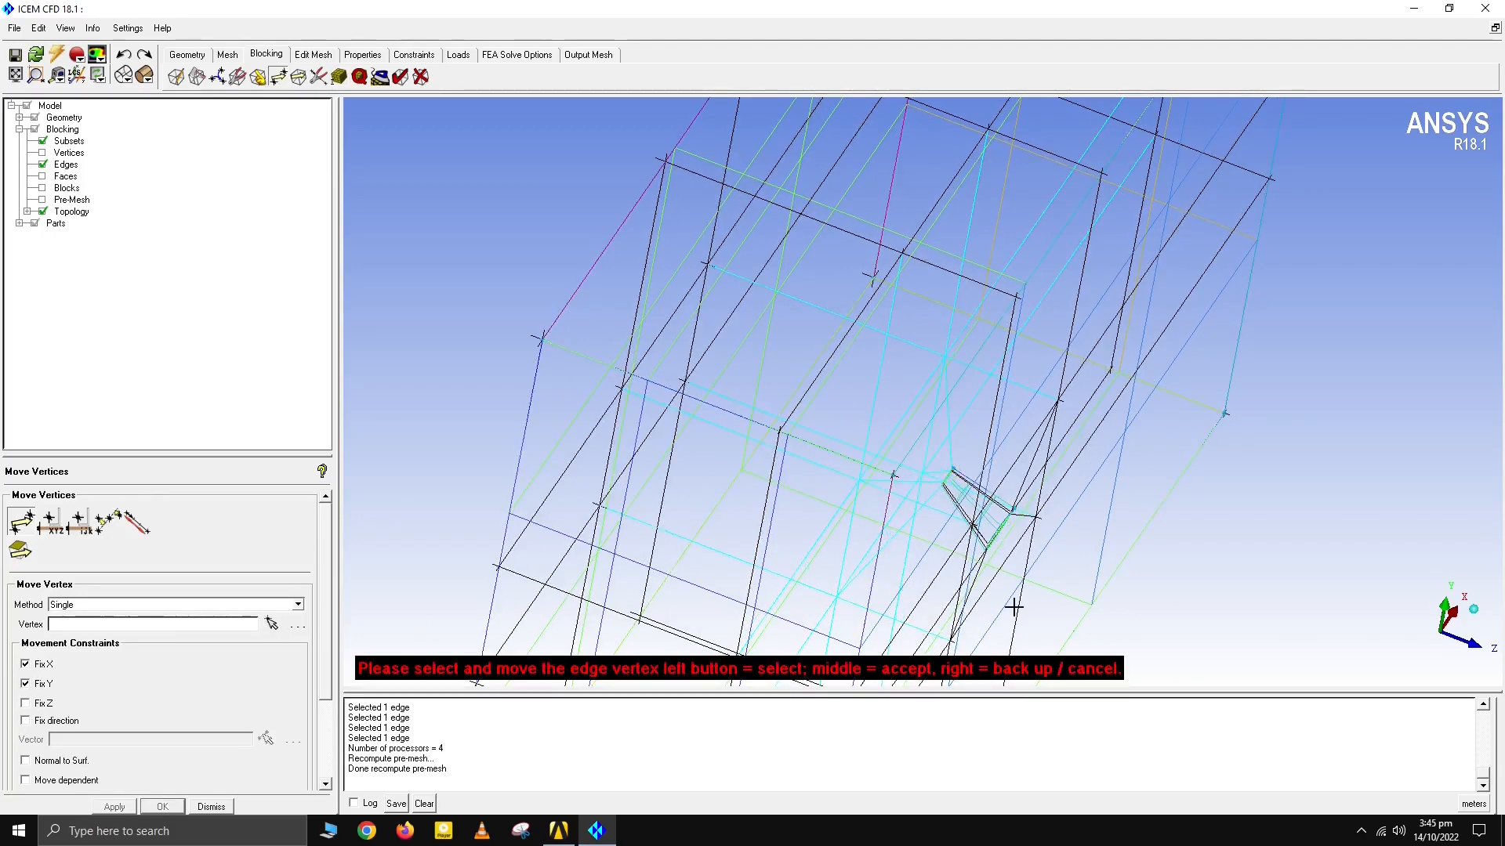
key("F9")
left_click_drag(907, 552, 657, 465)
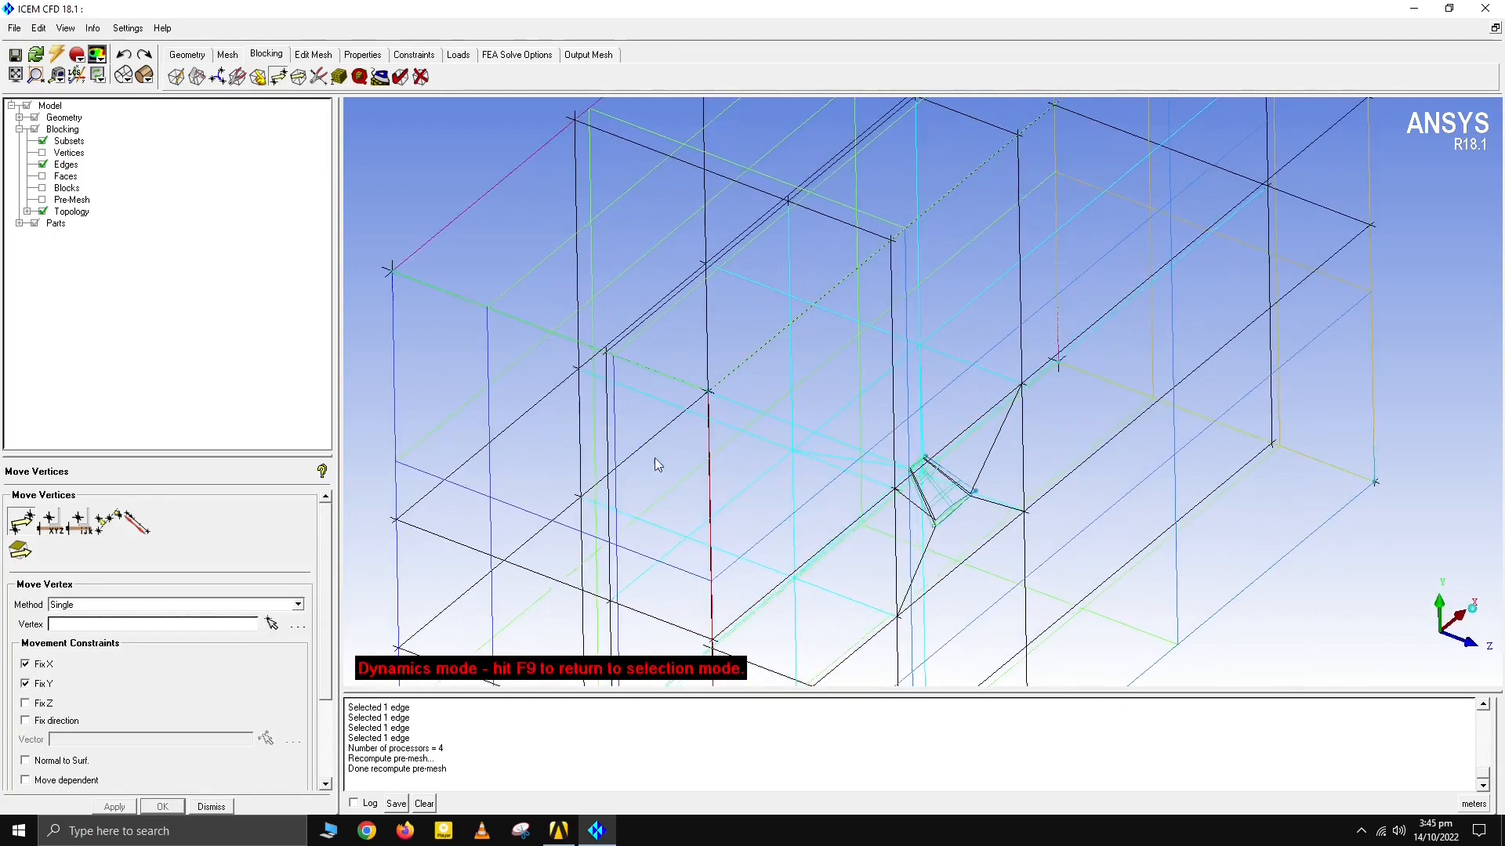
key("F9")
left_click_drag(606, 350, 541, 335)
Step: Shift the two middle vertices of the upstream wing-tip split line along negative Z, in line with the moved top vertex
key("F9")
left_click_drag(604, 379, 849, 323)
key("F9")
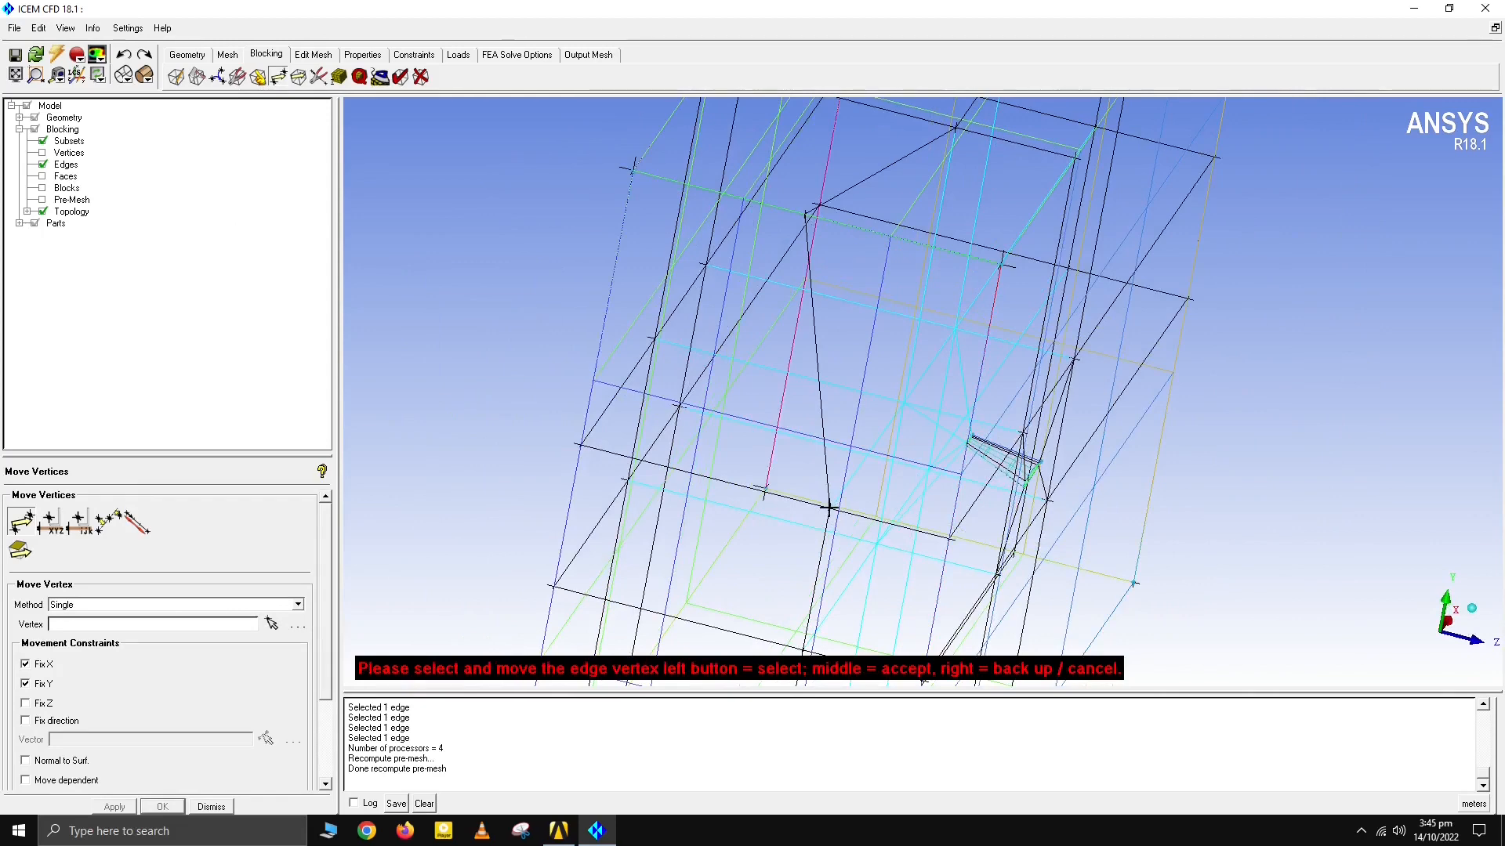
left_click_drag(830, 507, 757, 490)
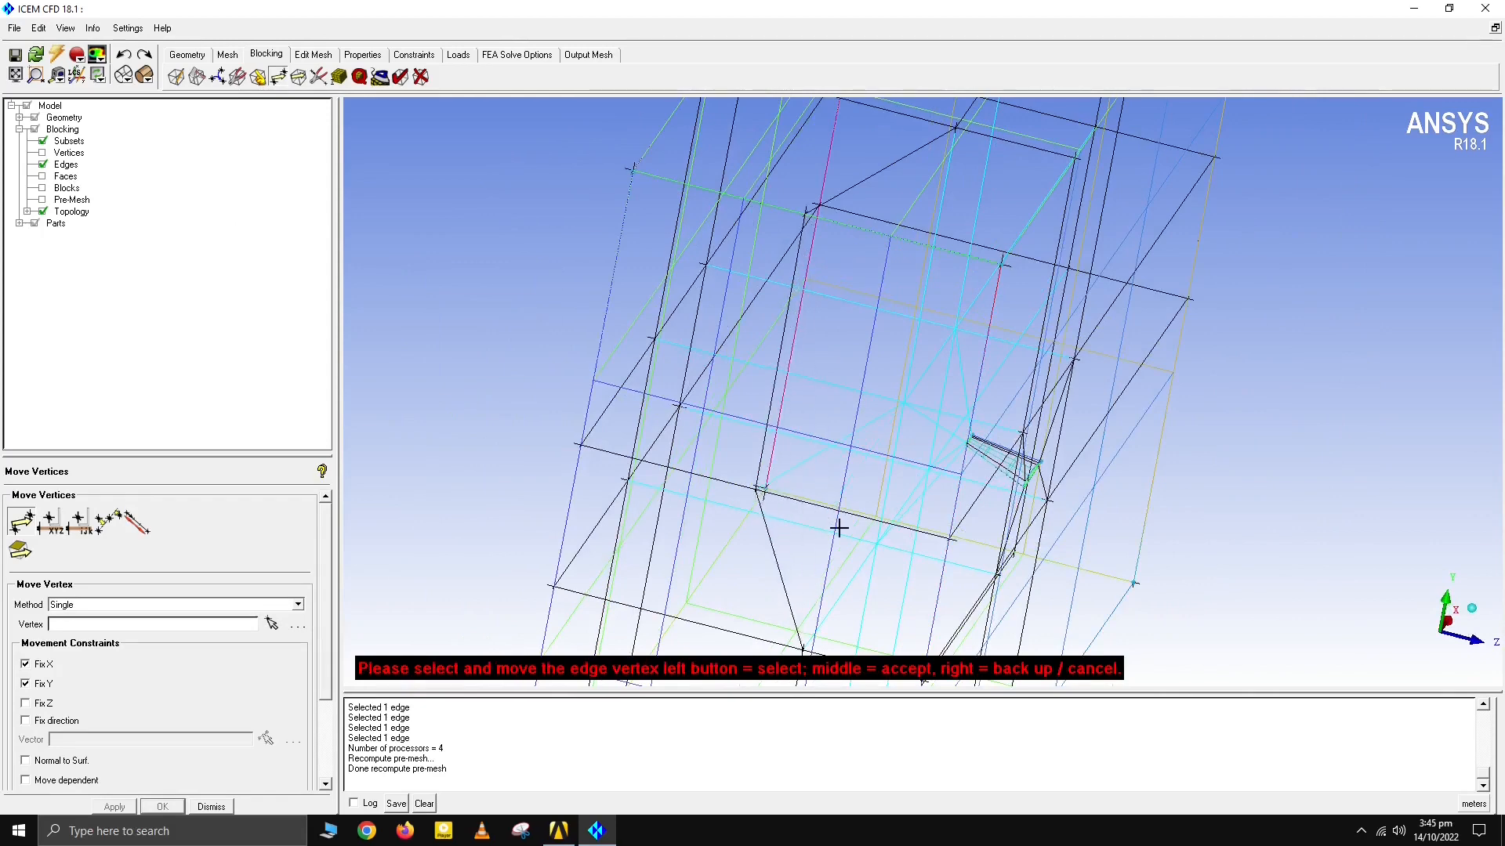
key("F9")
left_click_drag(838, 529, 898, 394)
key("F9")
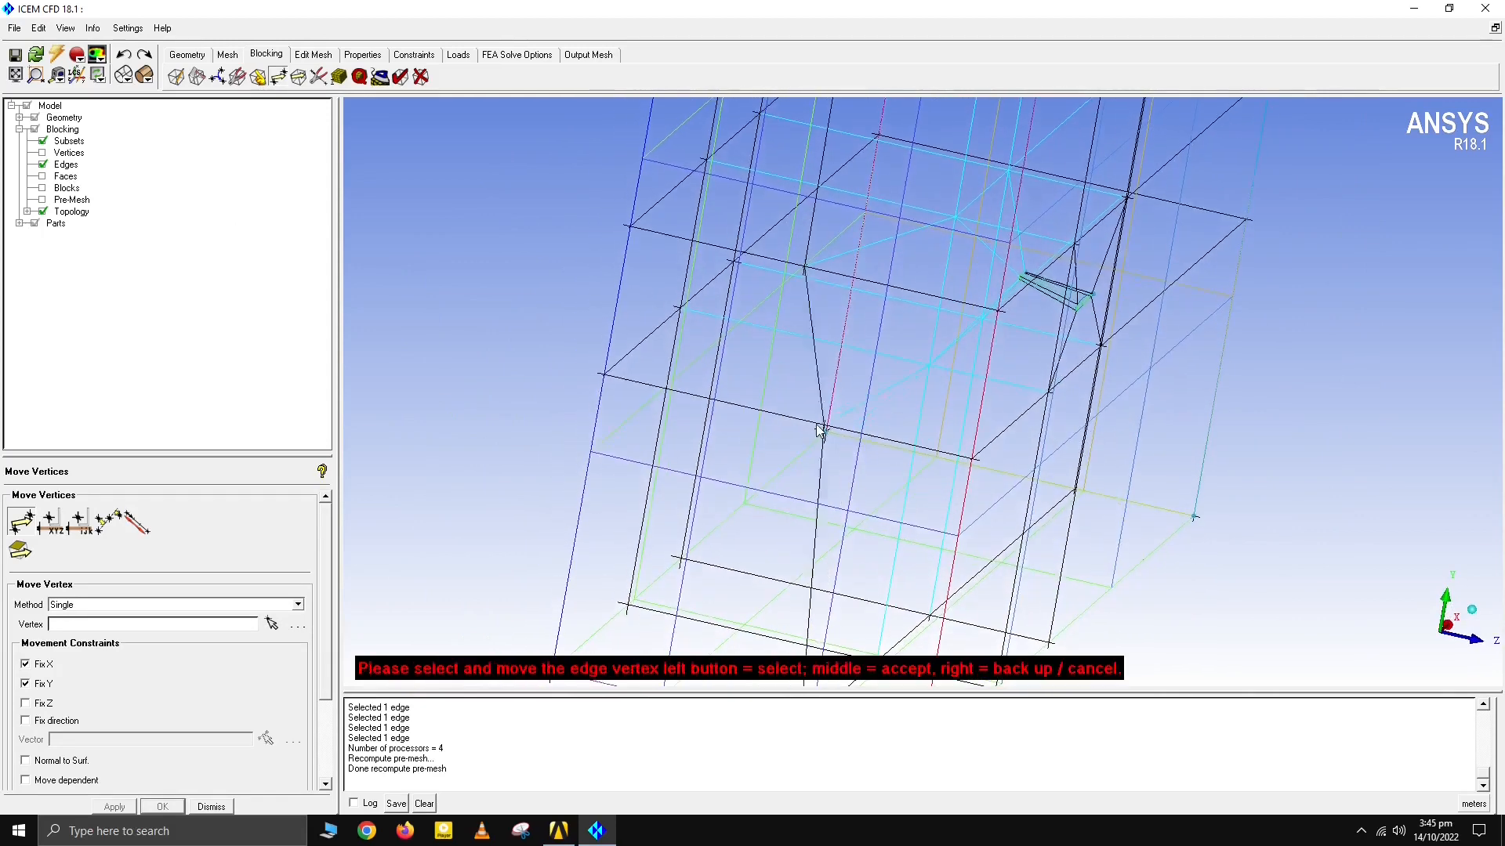
left_click_drag(820, 430, 782, 416)
Step: Shift the bottom vertex of the upstream wing-tip split line along negative Z, in line with the vertices above it
key("F9")
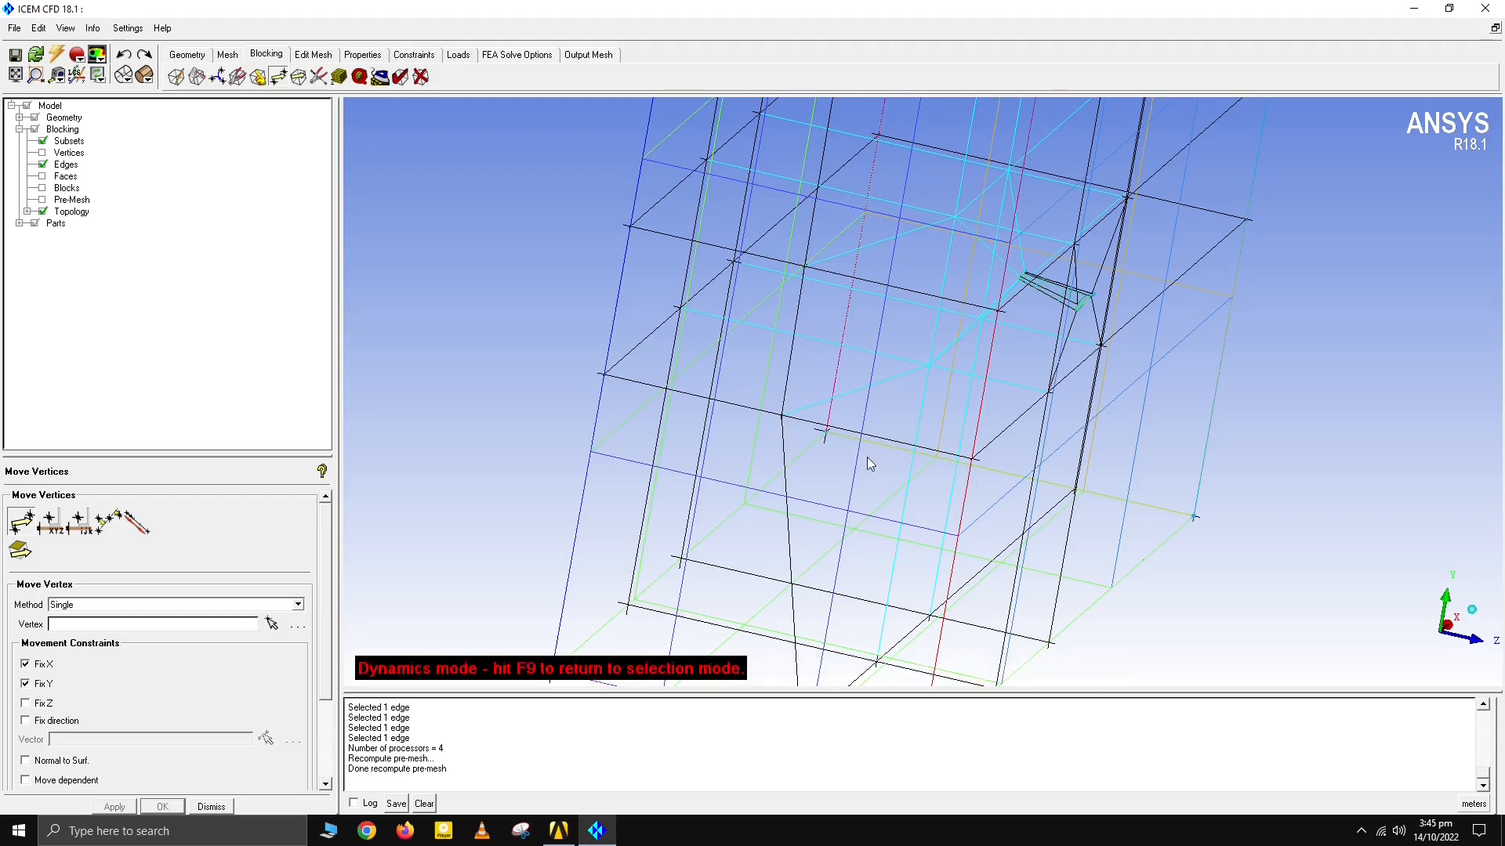
left_click_drag(869, 506, 911, 471)
key("F9")
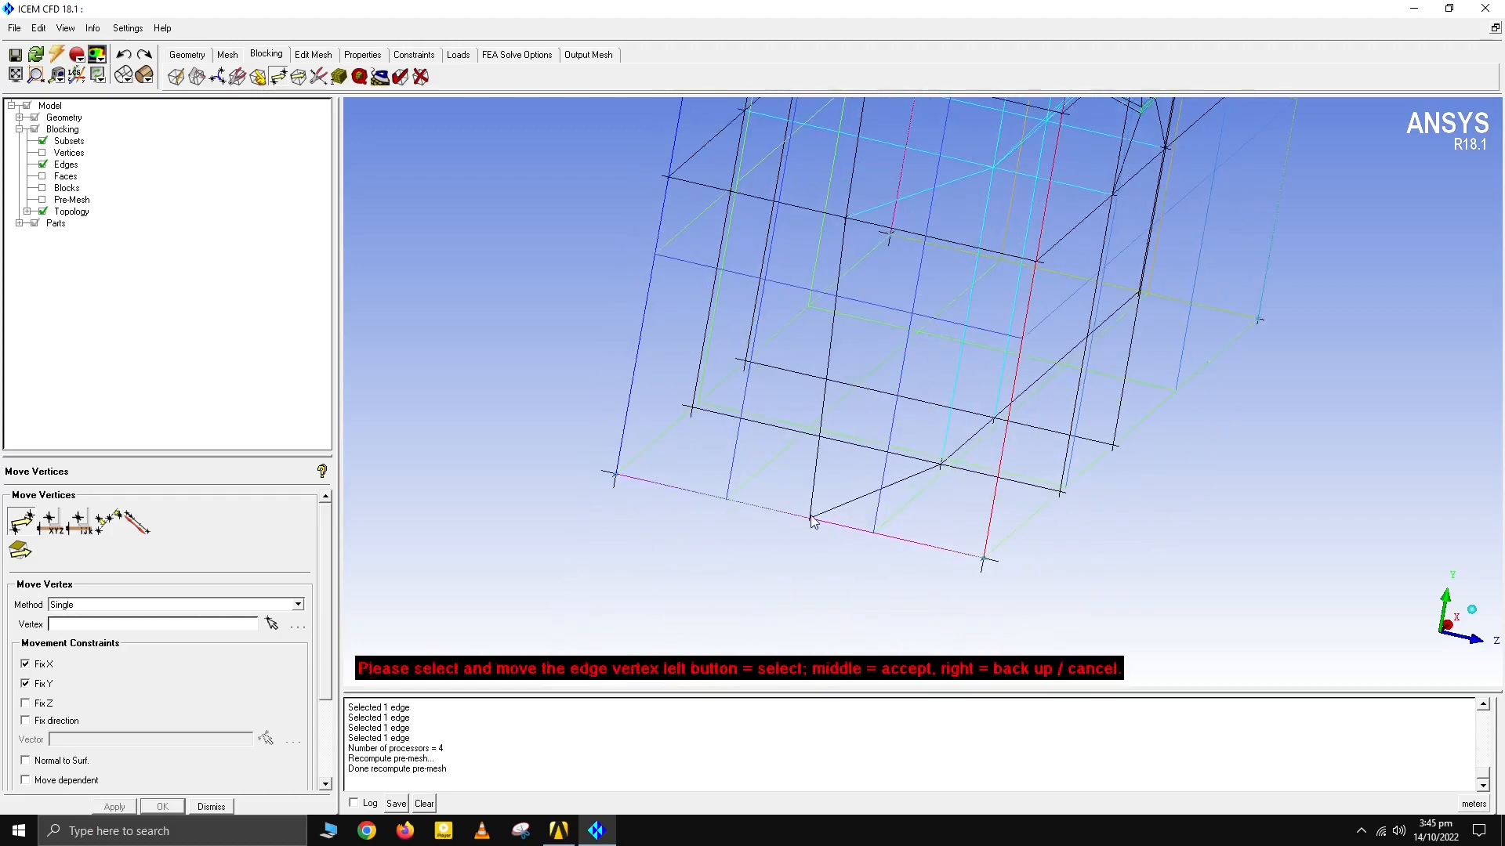
Step: Shift the lower vertices of the wing-tip split line on the downstream domain face outward along negative Z
key("F9")
left_click_drag(811, 521, 1083, 389)
key("F9")
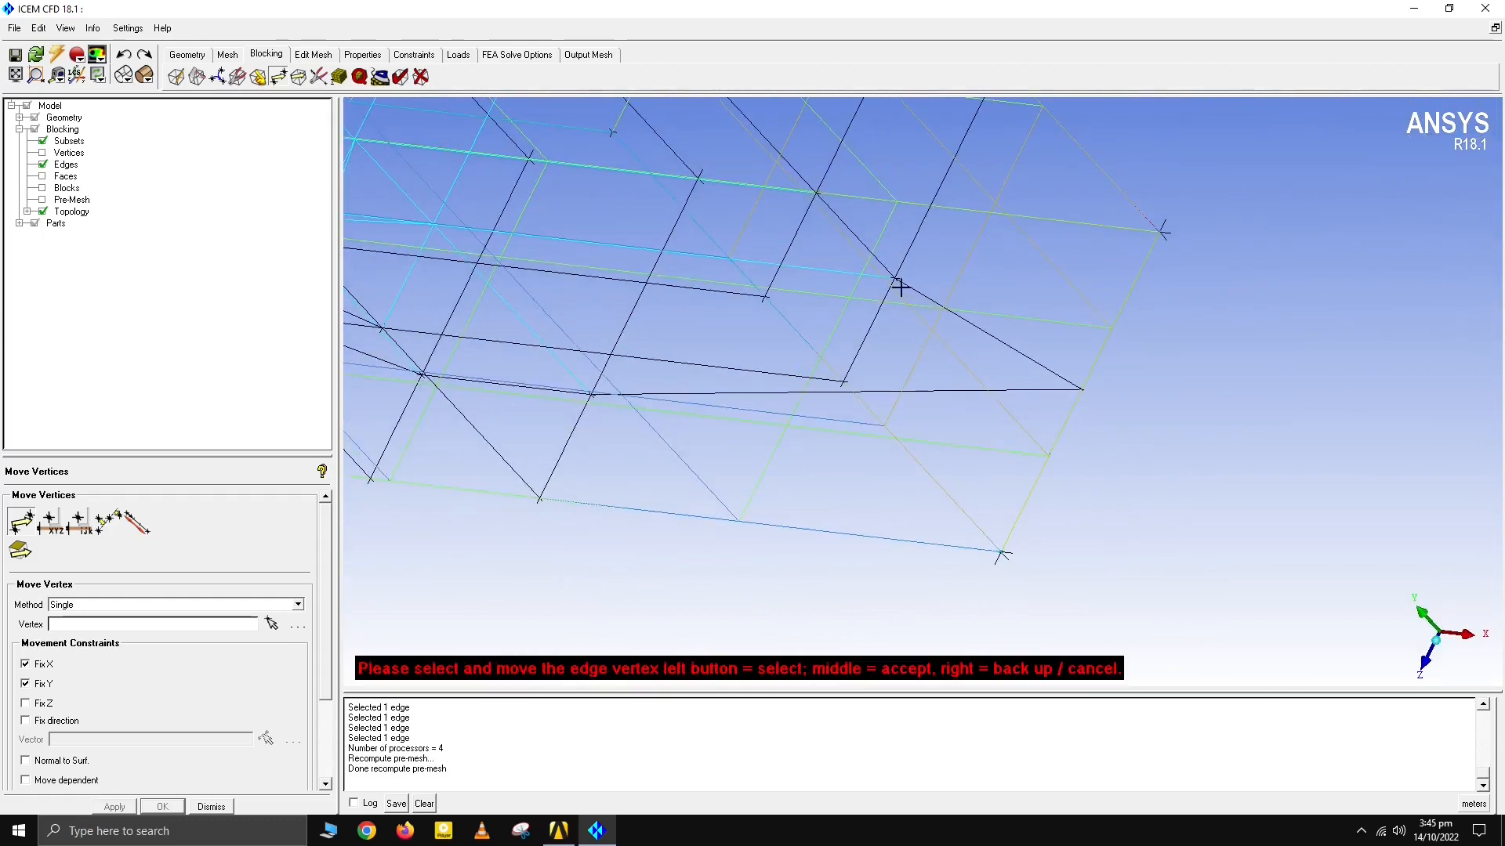
left_click_drag(899, 287, 1038, 352)
key("F9")
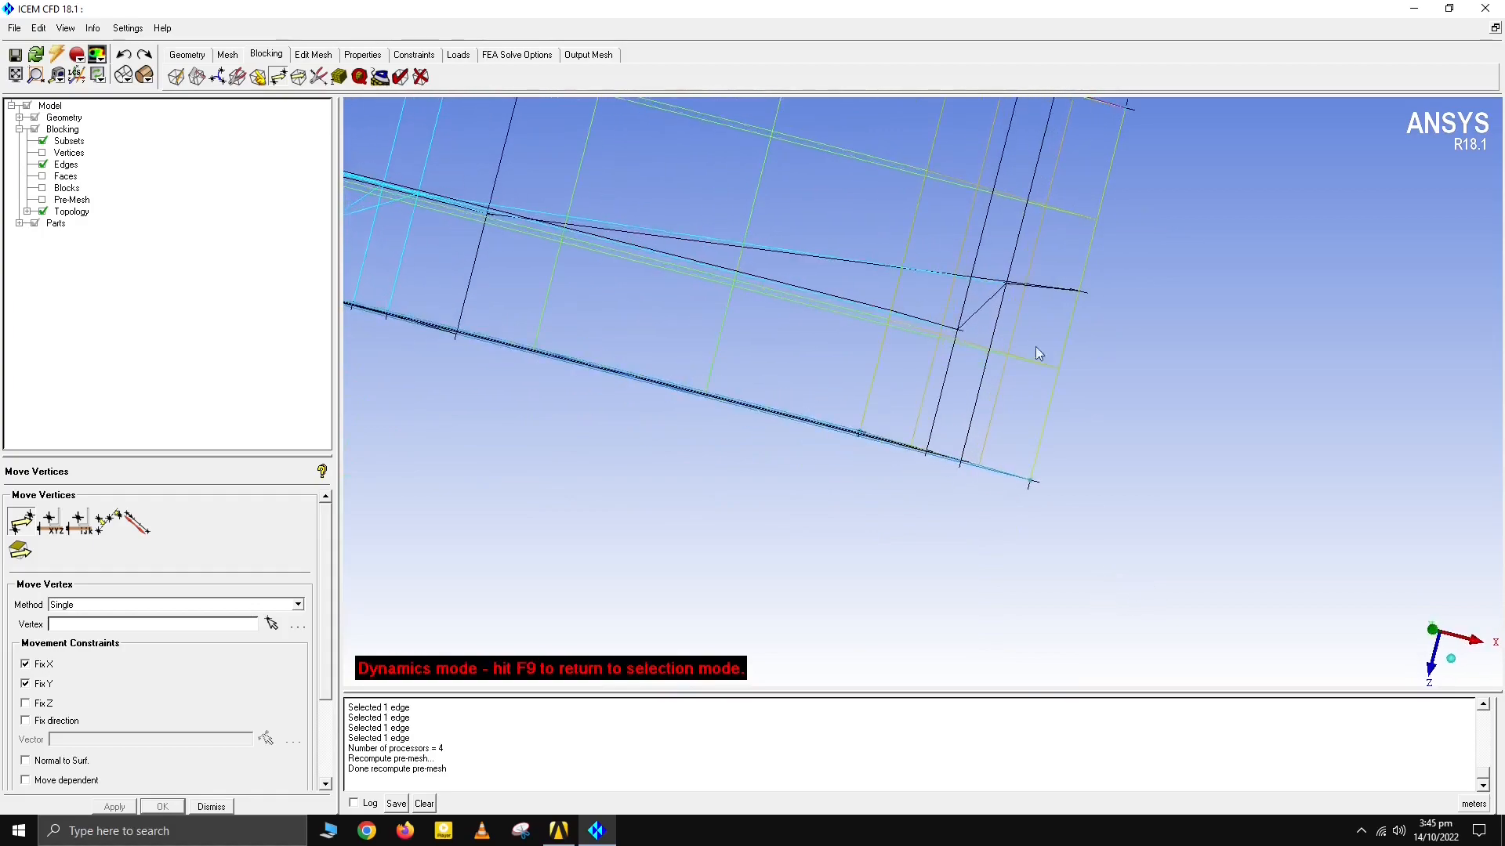
key("F9")
mouse_move(1007, 282)
left_mouse_down()
mouse_move(972, 281)
mouse_move(978, 326)
mouse_move(970, 272)
mouse_move(1023, 60)
mouse_move(1159, 481)
mouse_move(864, 282)
mouse_move(1056, 337)
mouse_move(1022, 294)
left_mouse_up()
key("F9")
key("F9")
key("F9")
Step: Shift the remaining upper vertices of the downstream wing-tip split line along negative Z, in line with those below
left_click_drag(1125, 369, 927, 304)
key("F9")
left_click_drag(806, 168, 844, 345)
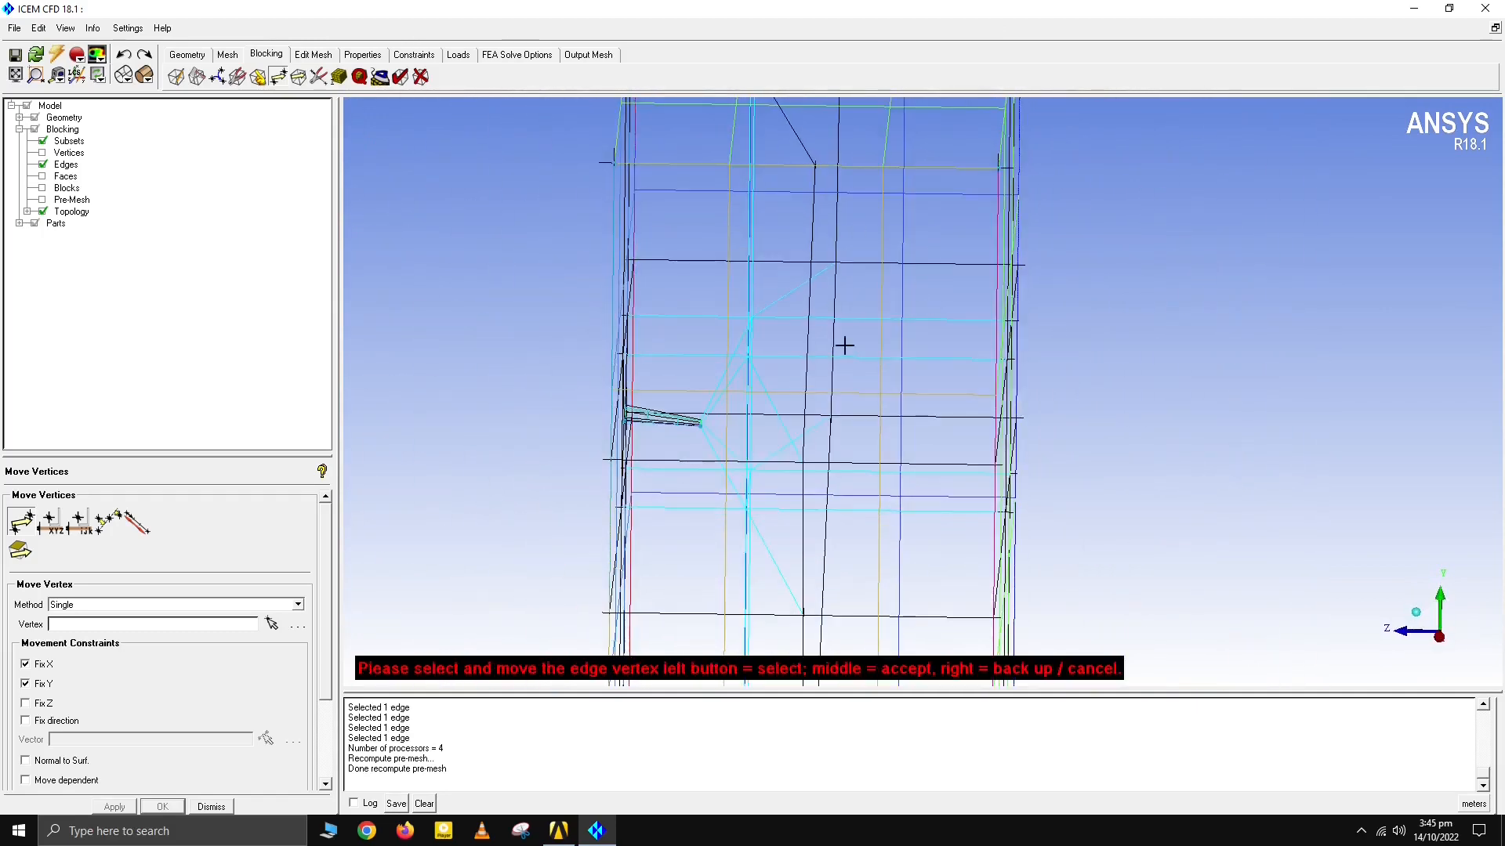
key("F9")
middle_click_drag(849, 504, 891, 427)
key("F9")
key("F9")
key("F9")
key("F9")
Step: Looking along the Y axis, fix Y and Z, then shift the upper leading-edge-side split vertices: wing-tip one downstream, wing-root-plane one slightly upstream
left_click_drag(890, 427, 1440, 641)
left_click(1440, 641)
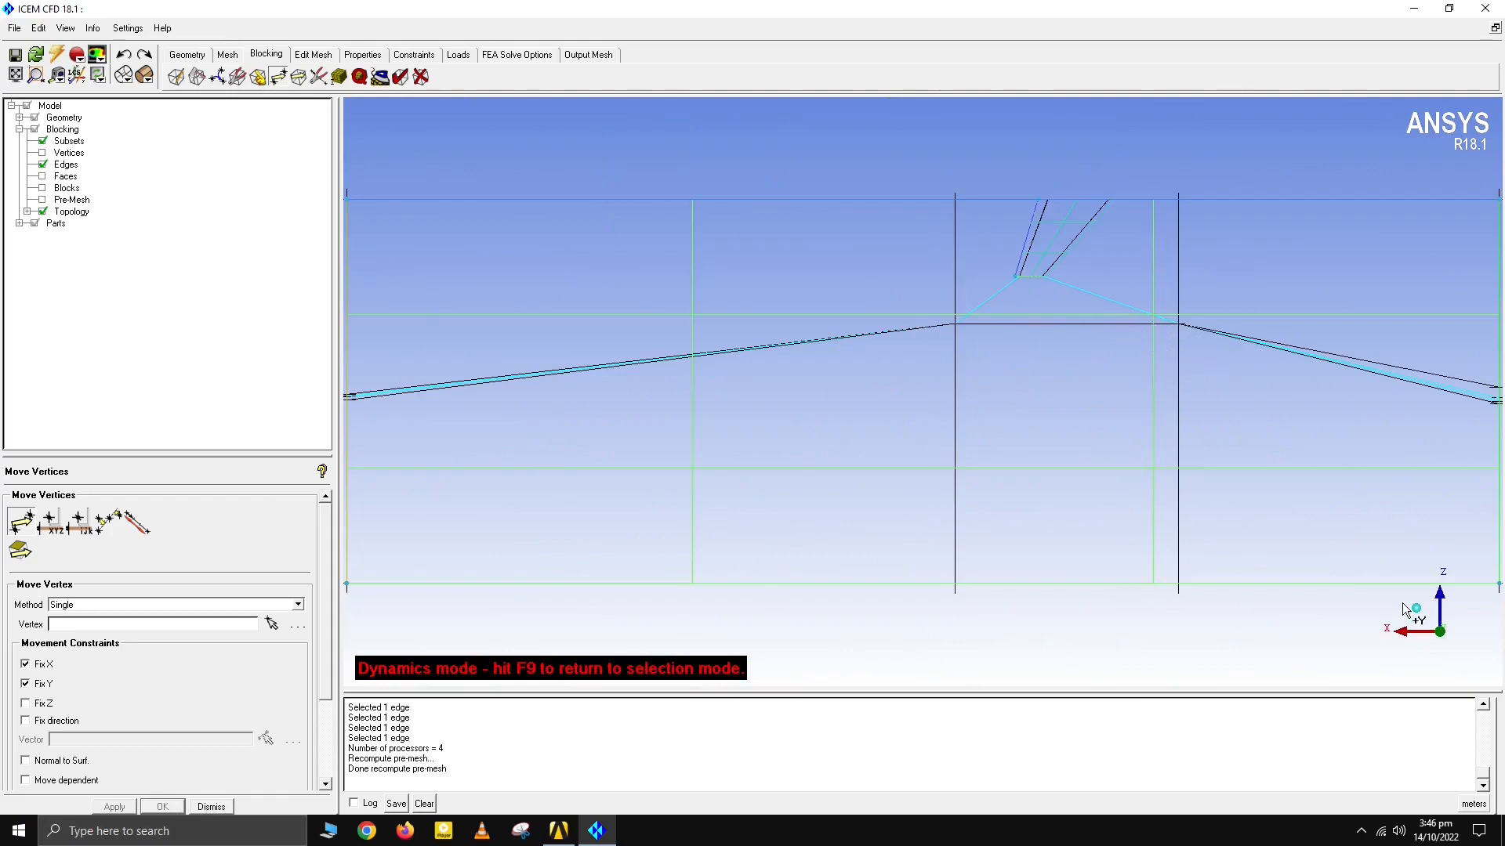
left_click(25, 684)
key("F9")
scroll(1137, 322, "up", 1)
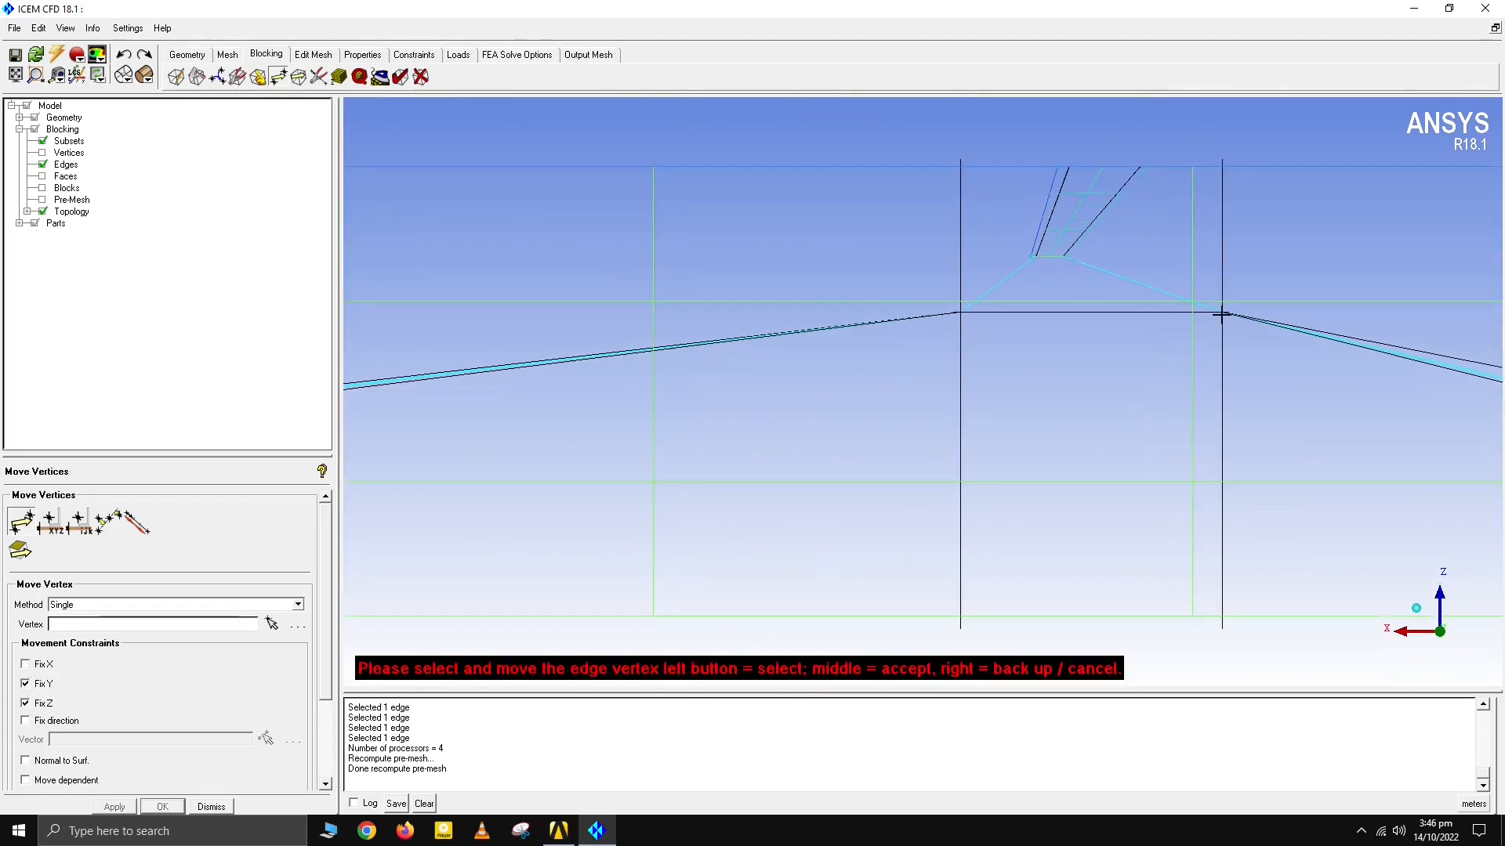
left_click_drag(1220, 315, 1153, 312)
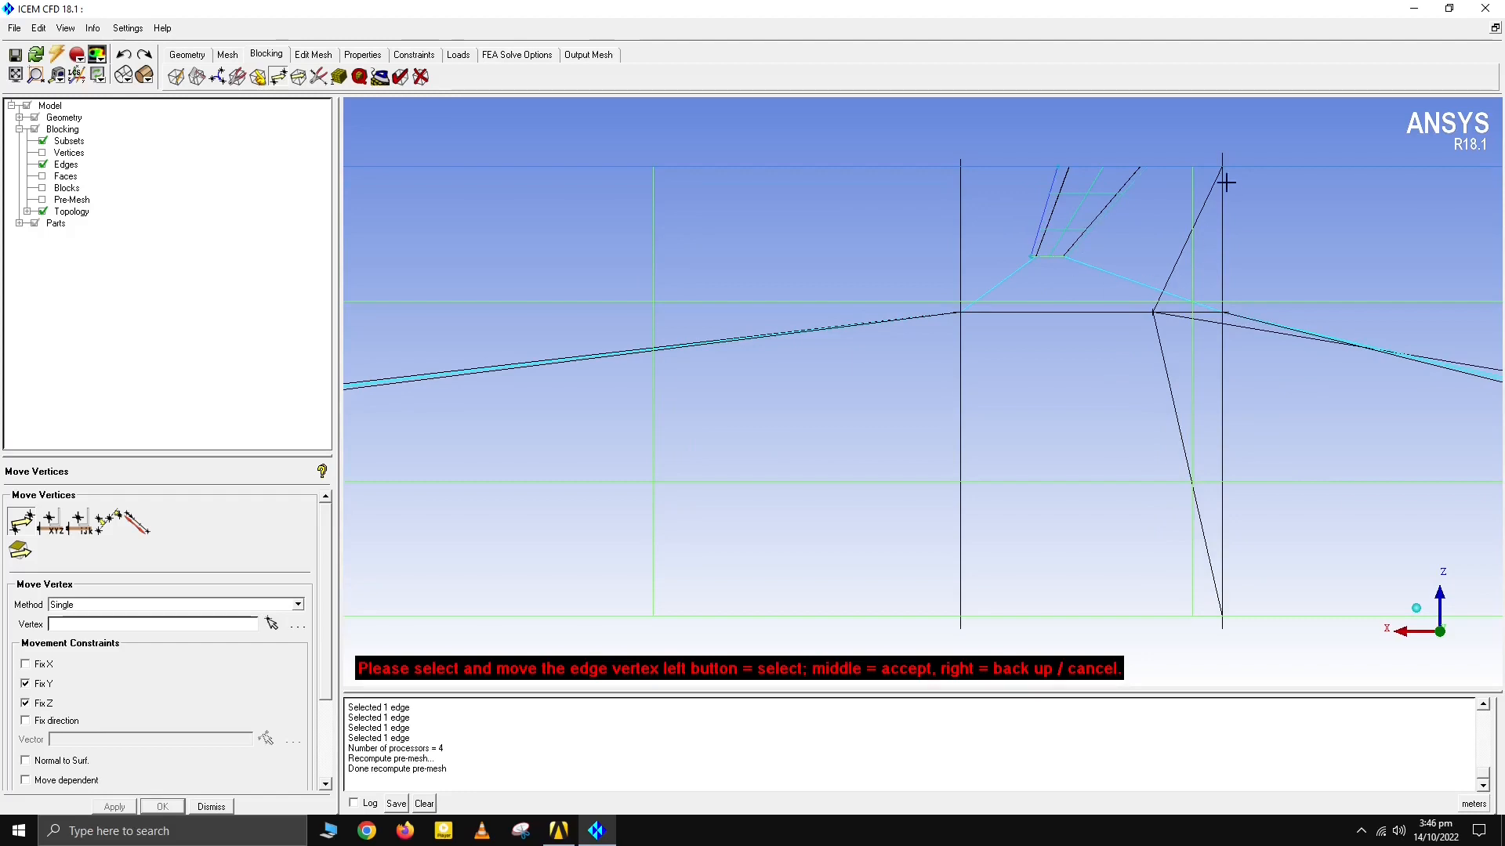
left_click_drag(1220, 167, 1238, 167)
Step: Repeat the X shifts on the leading-edge-side split vertices at the other heights, aligning them with the first moved pair
left_click(1154, 315)
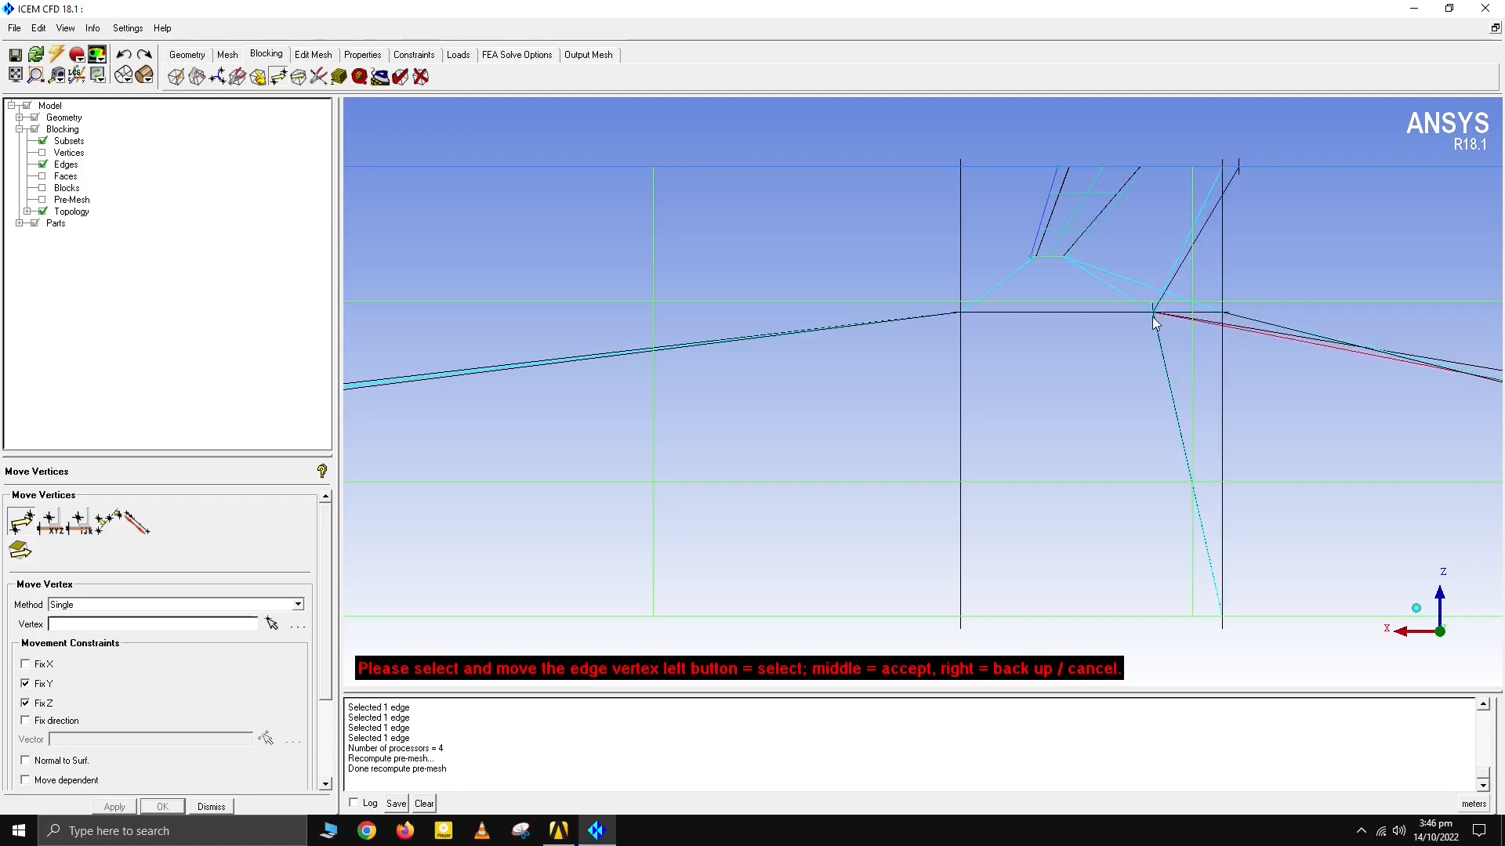
left_click_drag(1154, 317, 1153, 318)
left_click_drag(1220, 169, 1239, 167)
left_click_drag(1226, 308, 1155, 316)
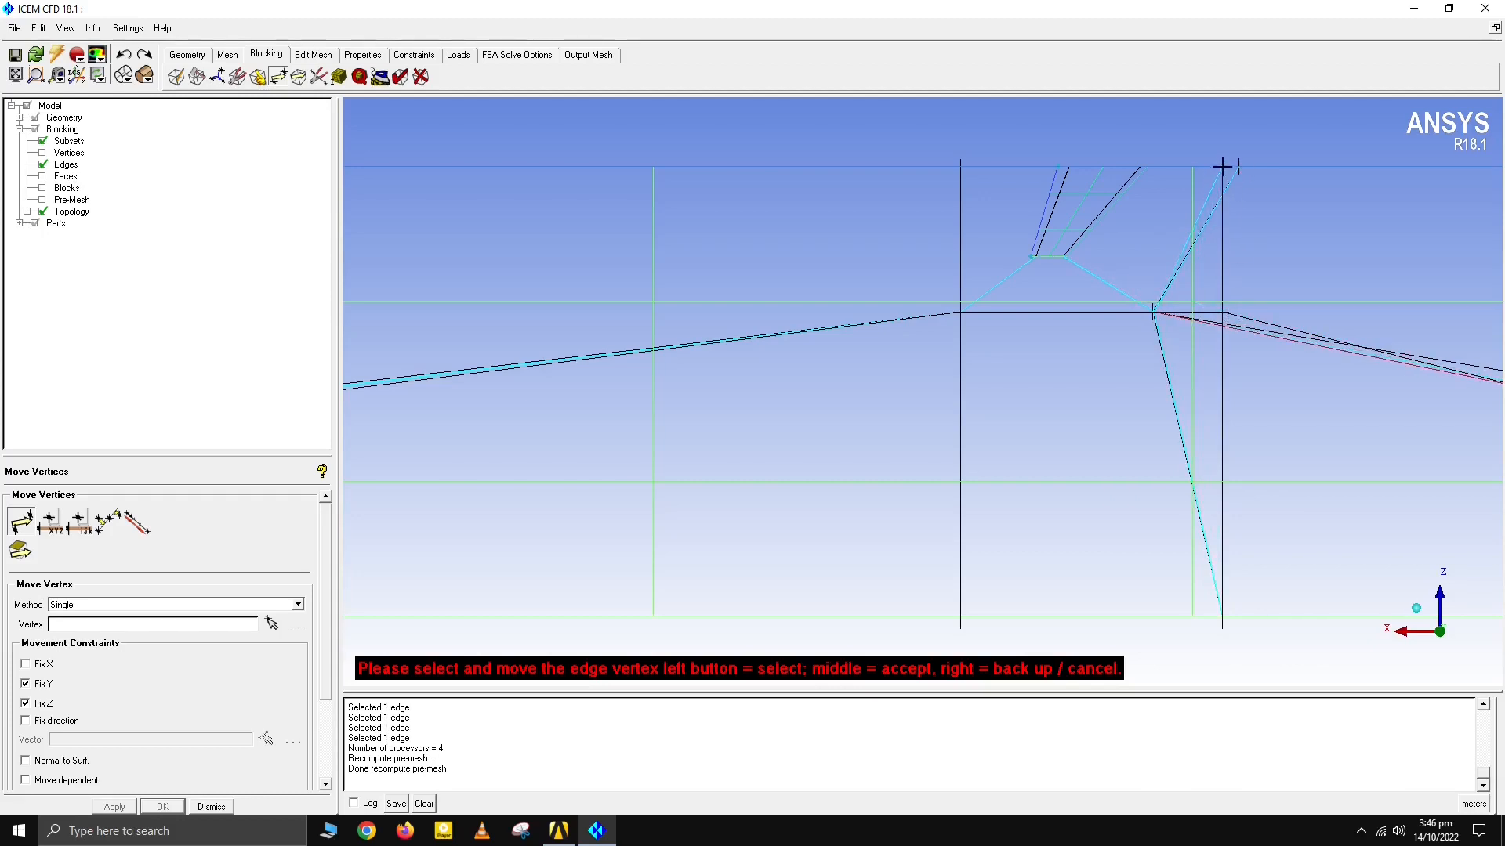
left_click_drag(1222, 166, 1239, 167)
left_click_drag(1227, 312, 1153, 315)
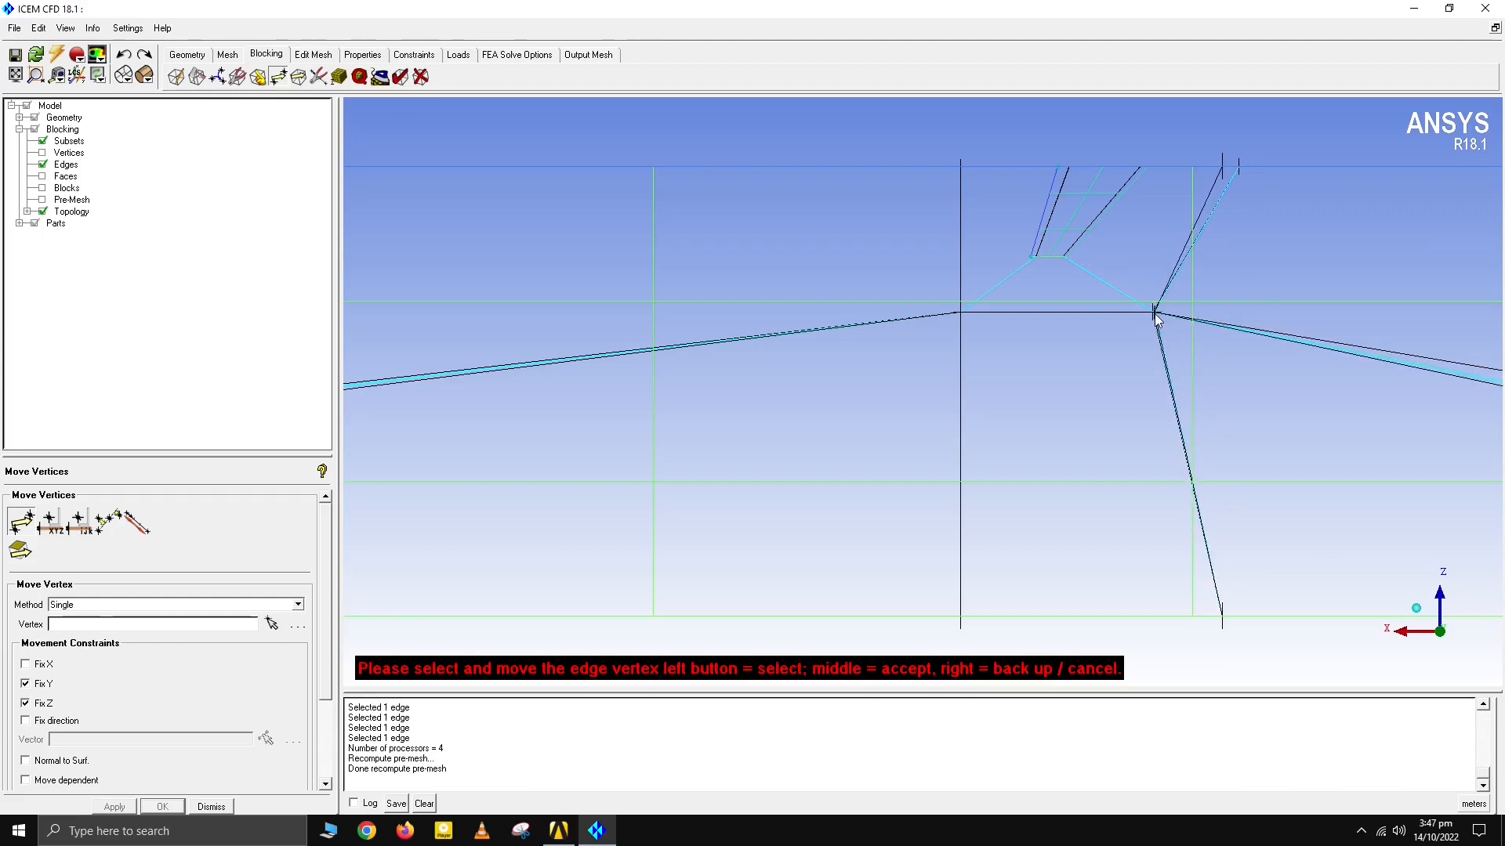
left_click_drag(1221, 169, 1239, 166)
Step: Shift the trailing-edge-side split vertices beyond the wing tip and on the outer side face downstream along X
left_click_drag(961, 315, 918, 313)
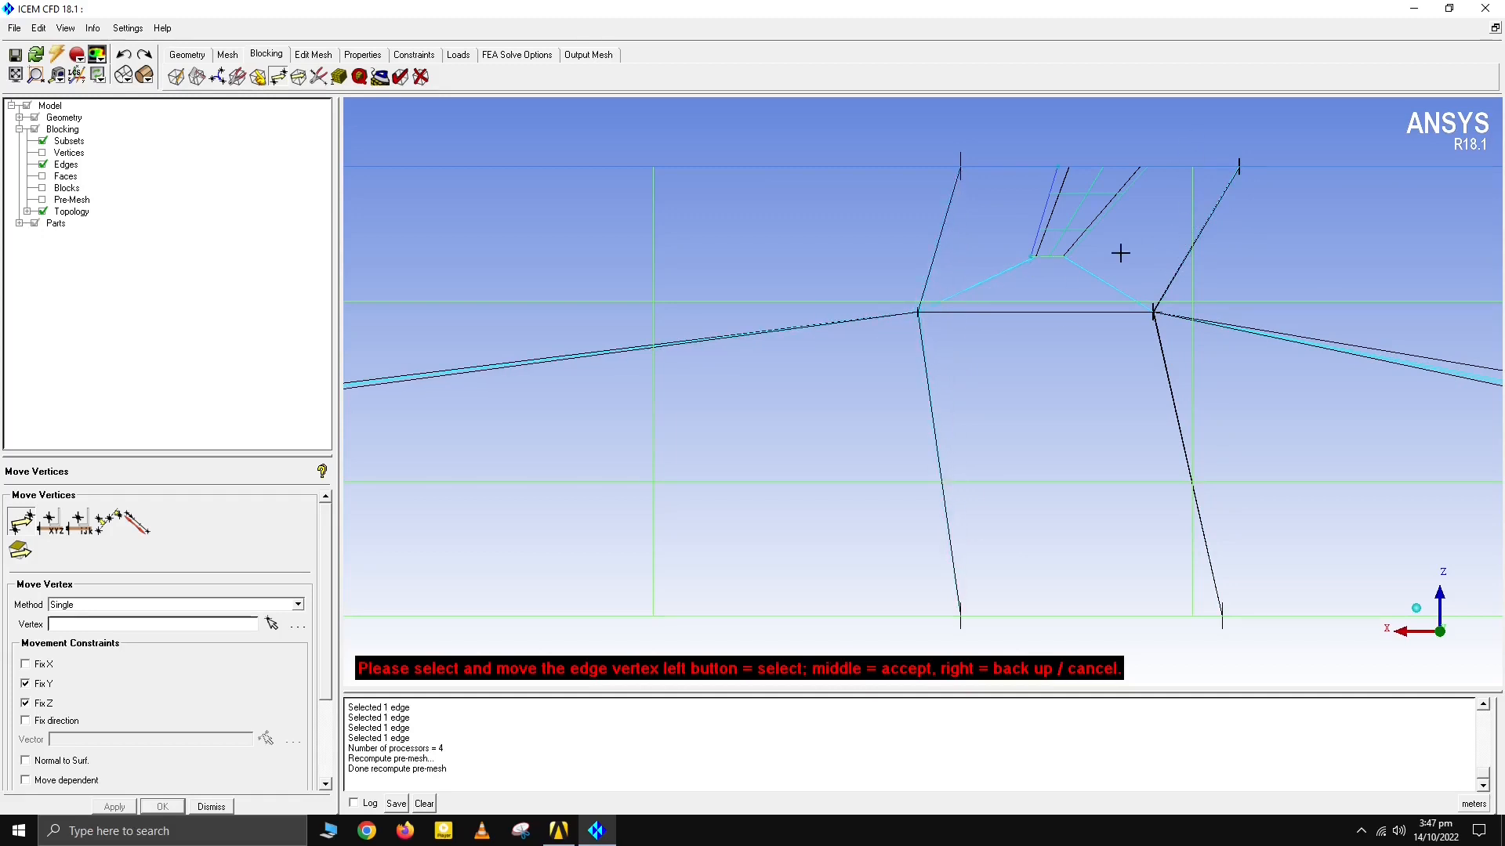
scroll(1082, 333, "down", 2)
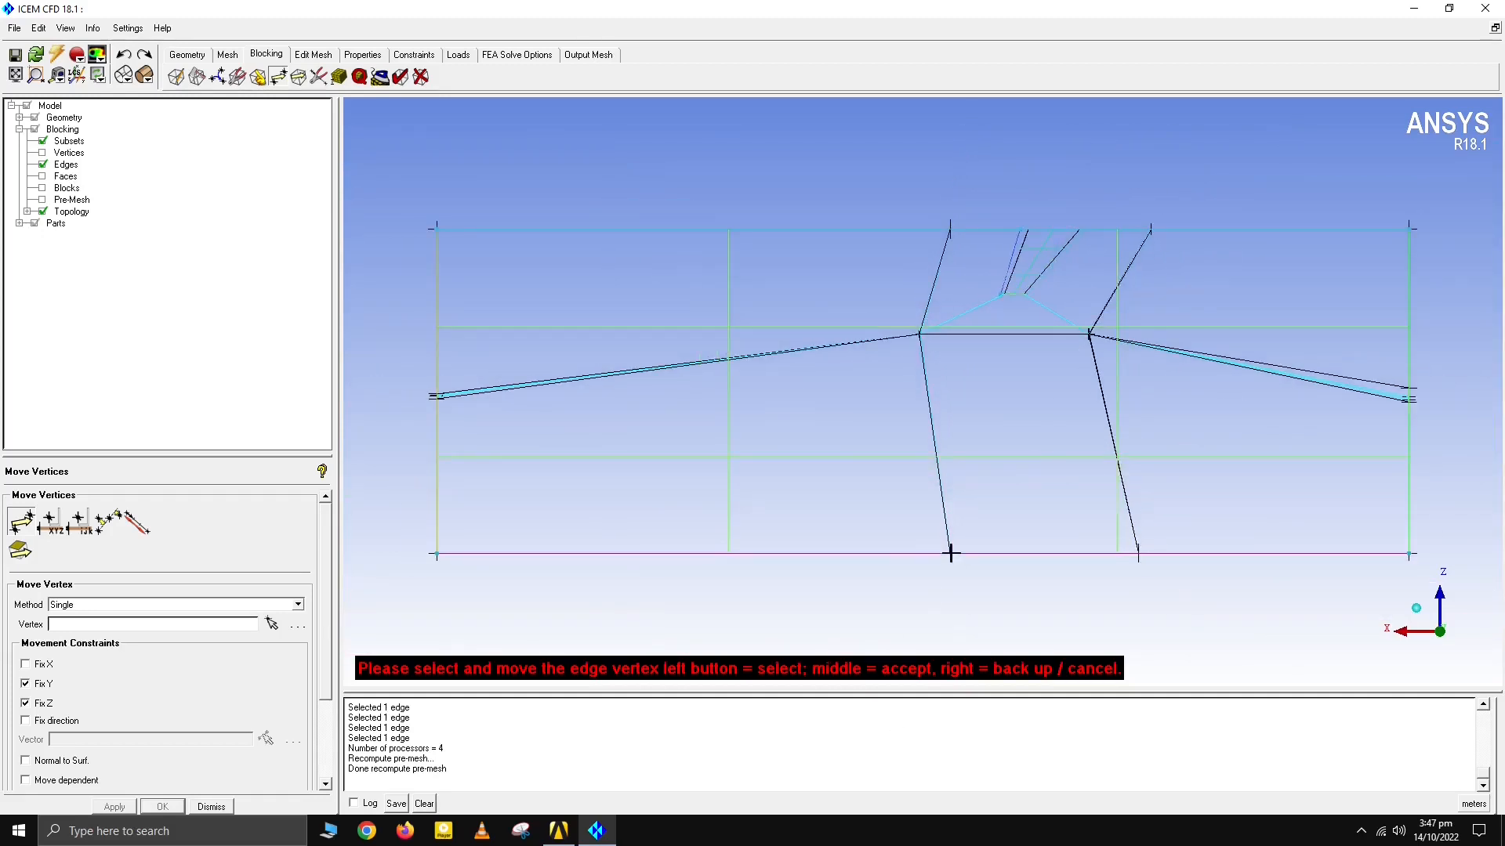
left_click_drag(945, 551, 870, 555)
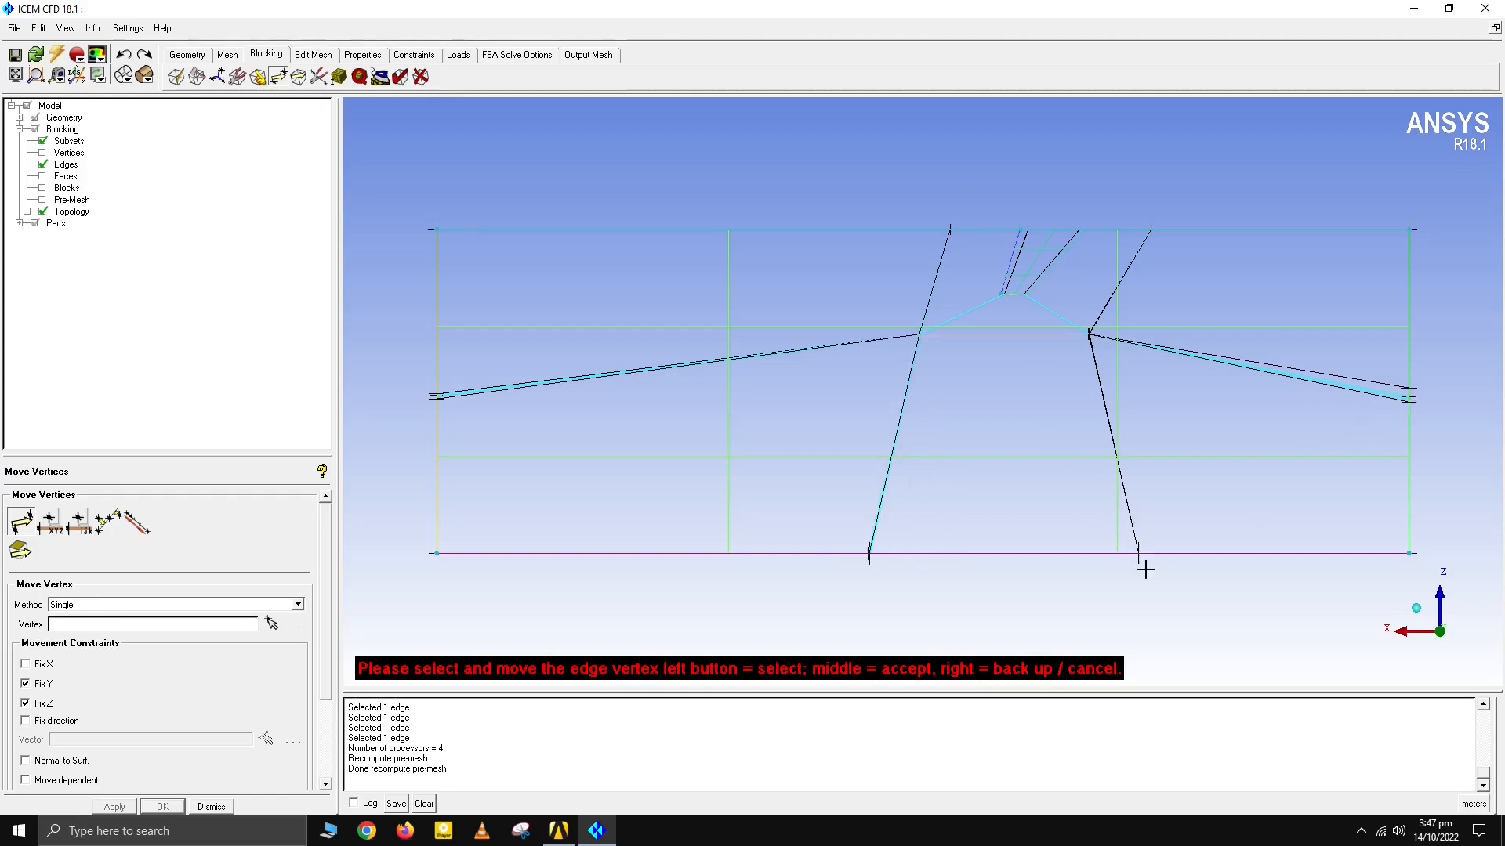
Step: Fix X and Y, free Z, and align the stray wing-tip split vertices on the upstream and downstream faces along Z
key("F9")
left_click_drag(1142, 571, 1249, 611)
left_click(1439, 633)
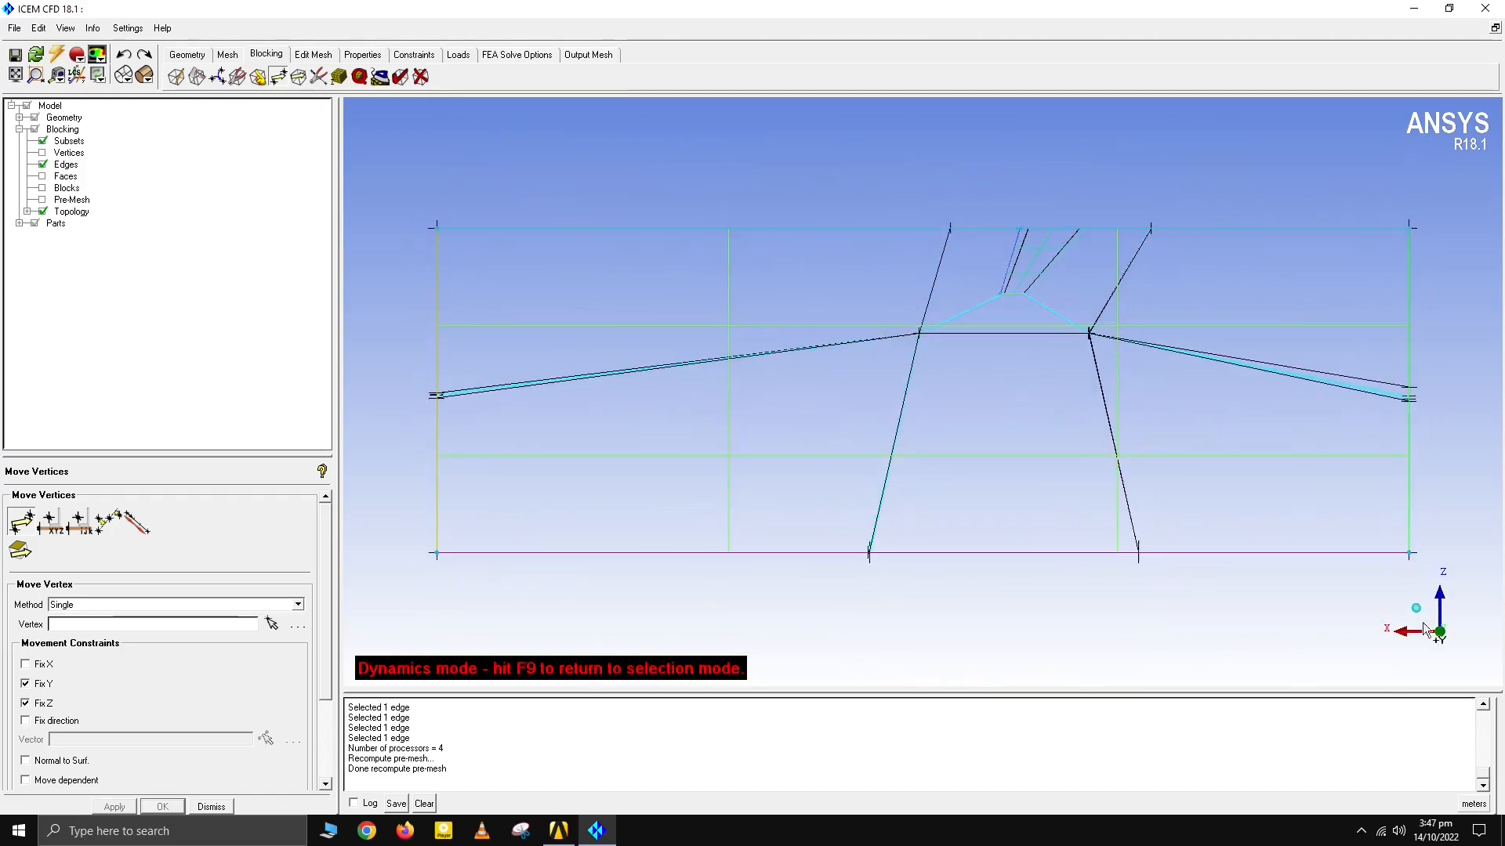
left_click(26, 702)
left_click(25, 664)
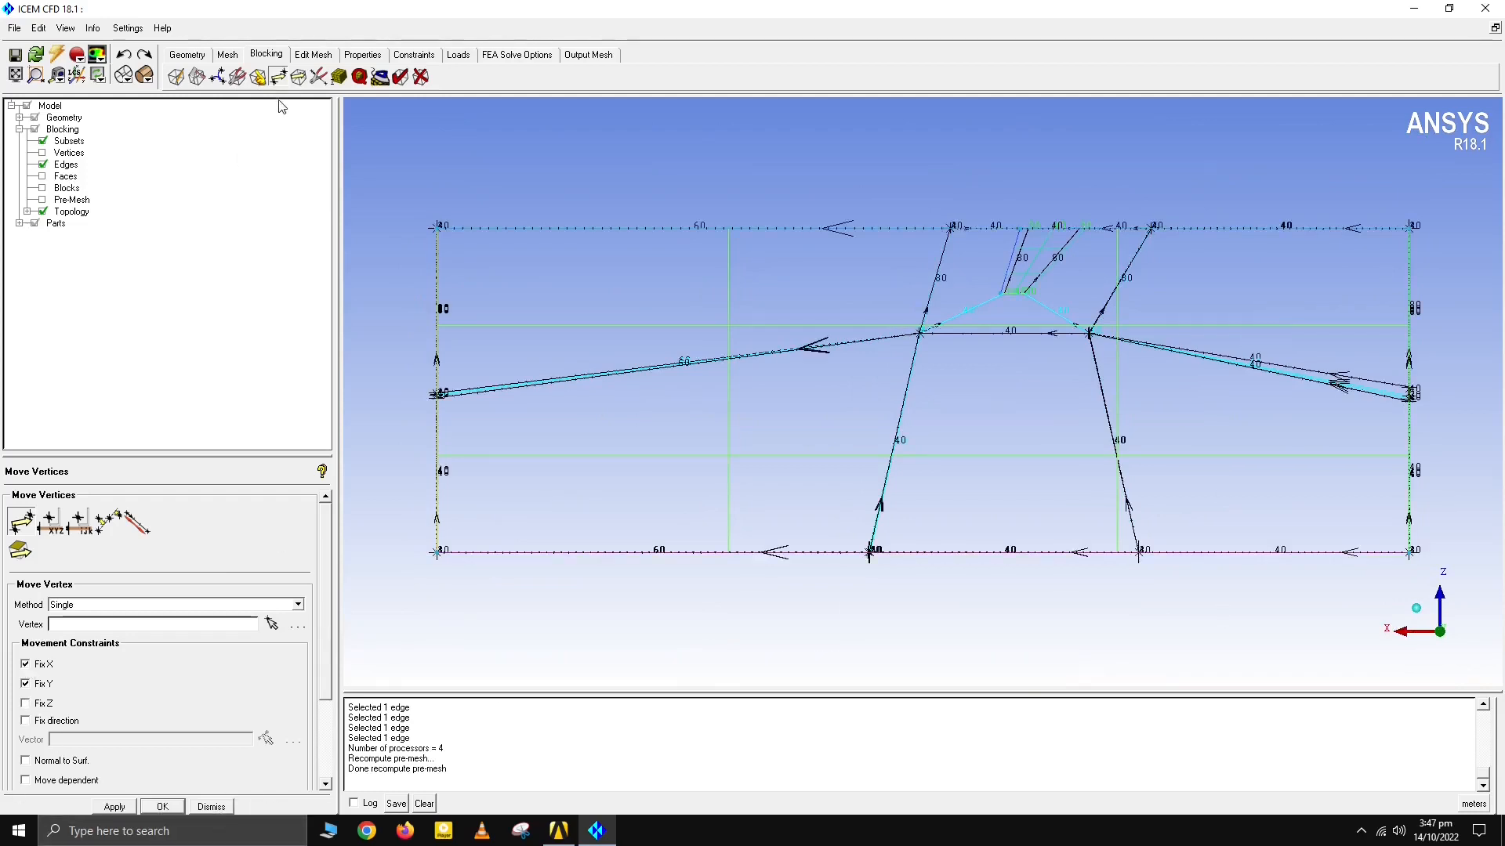
left_click(280, 77)
left_click_drag(1408, 389, 1410, 401)
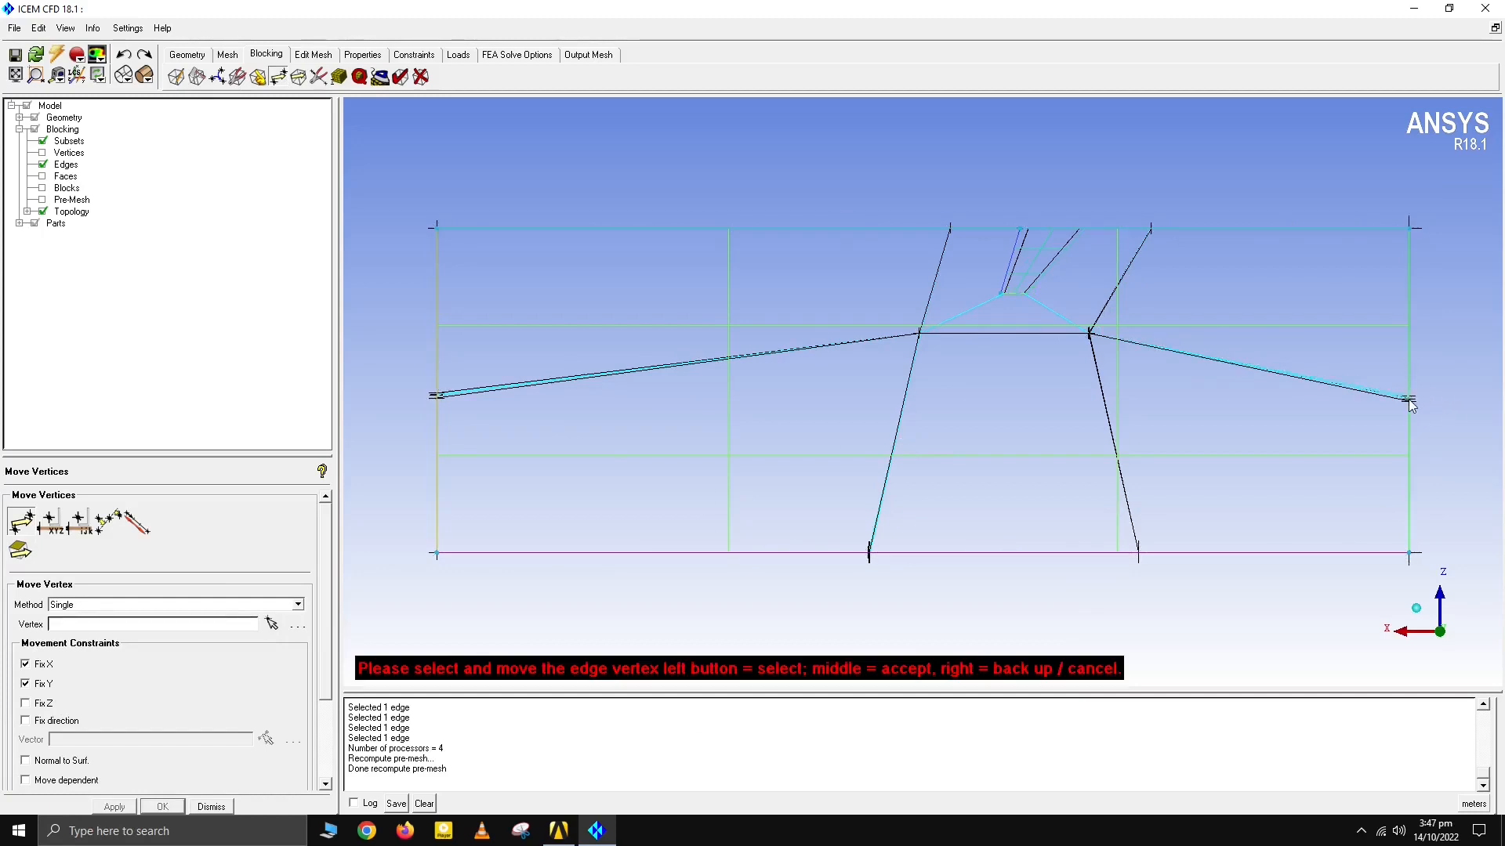
left_click_drag(435, 394, 436, 398)
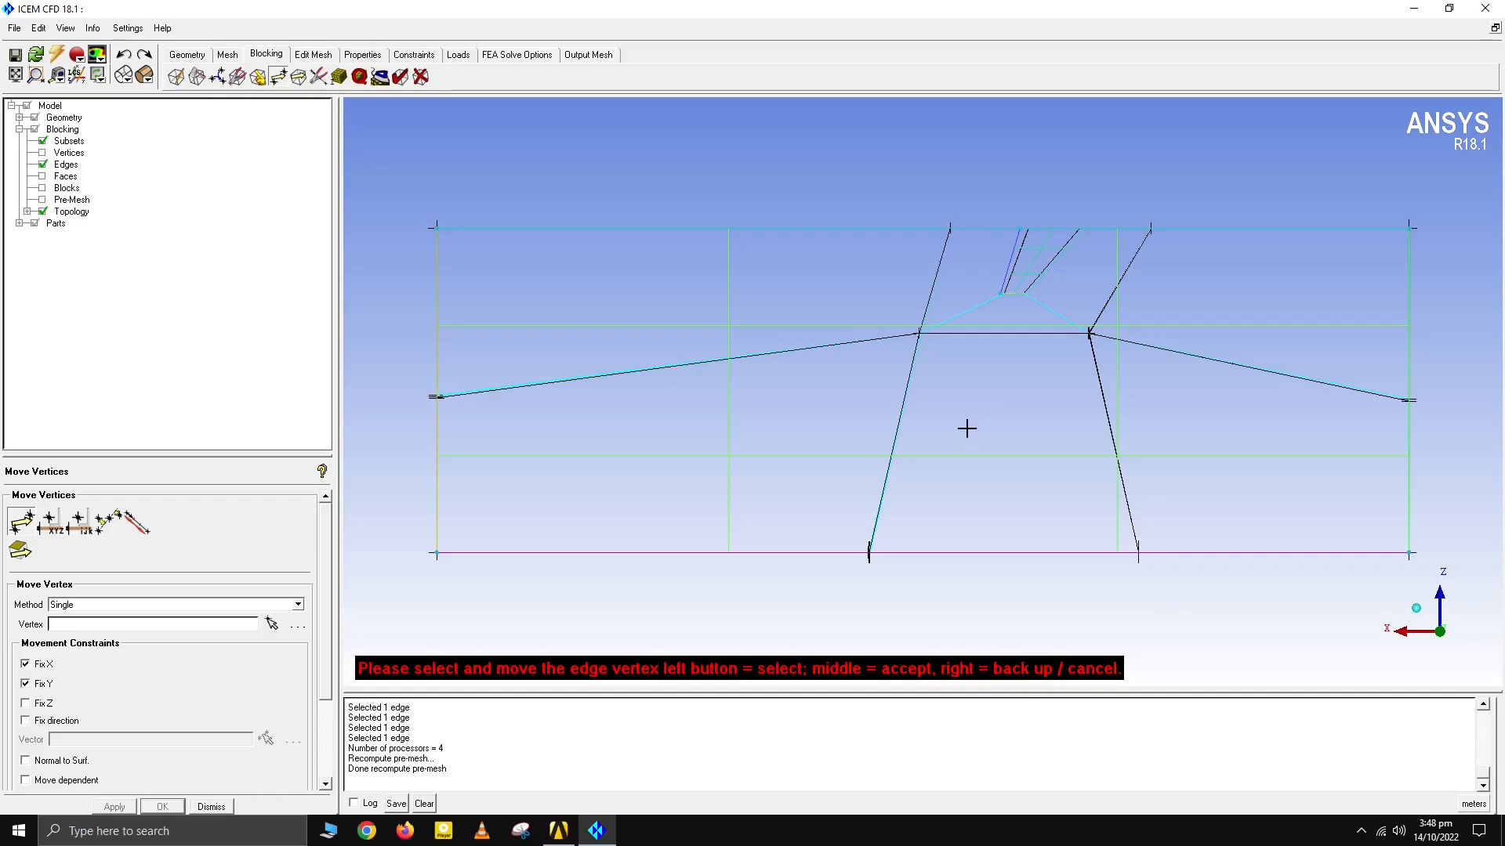
Step: Inspect the adjusted blocking in a 3D view and hide the node counts on the edges
scroll(1054, 290, "up", 2)
scroll(1057, 215, "down", 2)
key("F9")
left_click_drag(1057, 345, 1003, 438)
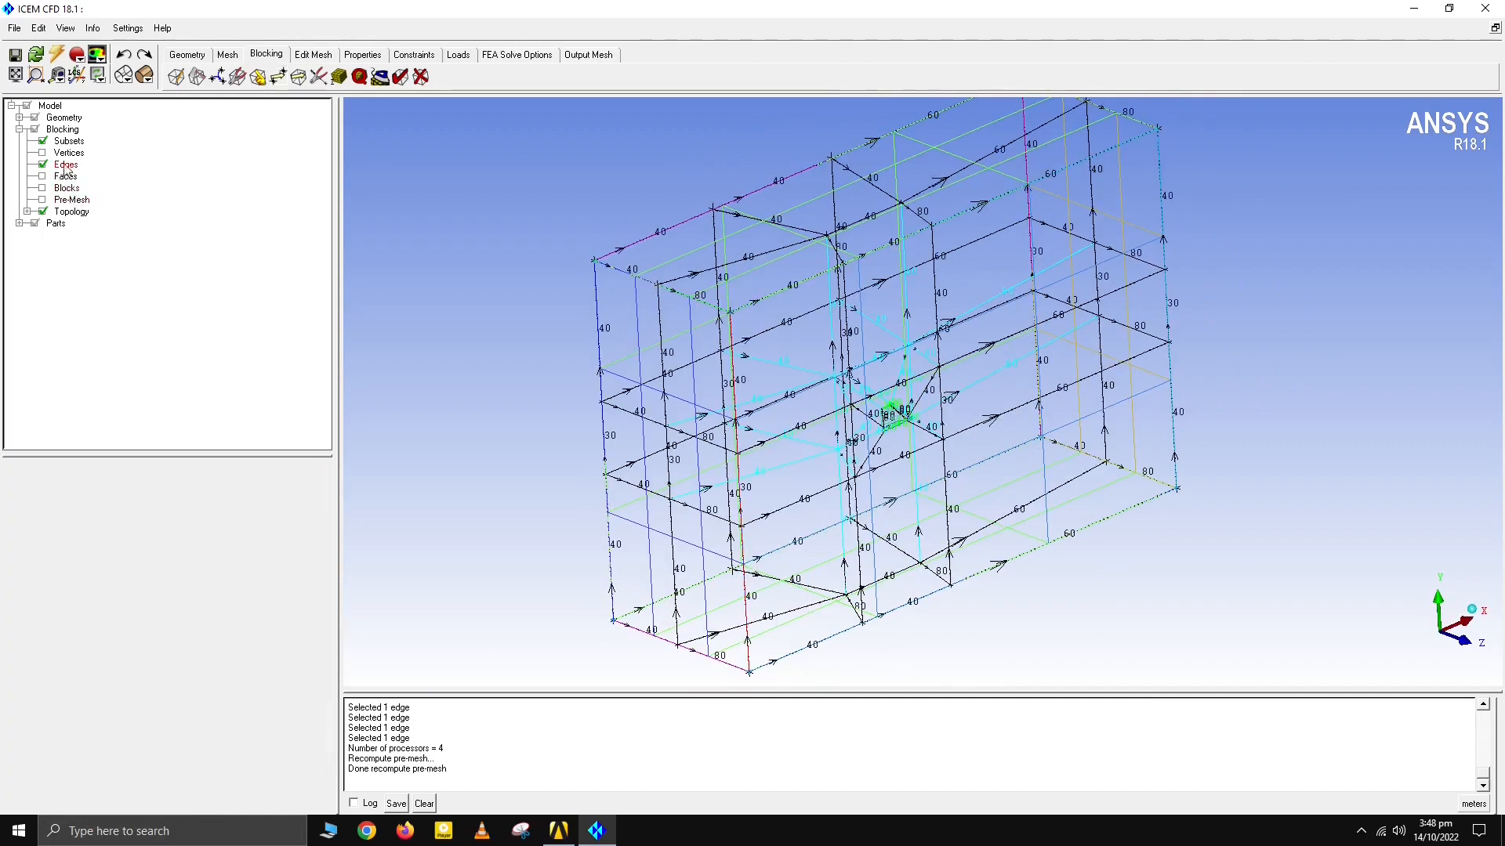
right_click(67, 168)
left_click(110, 202)
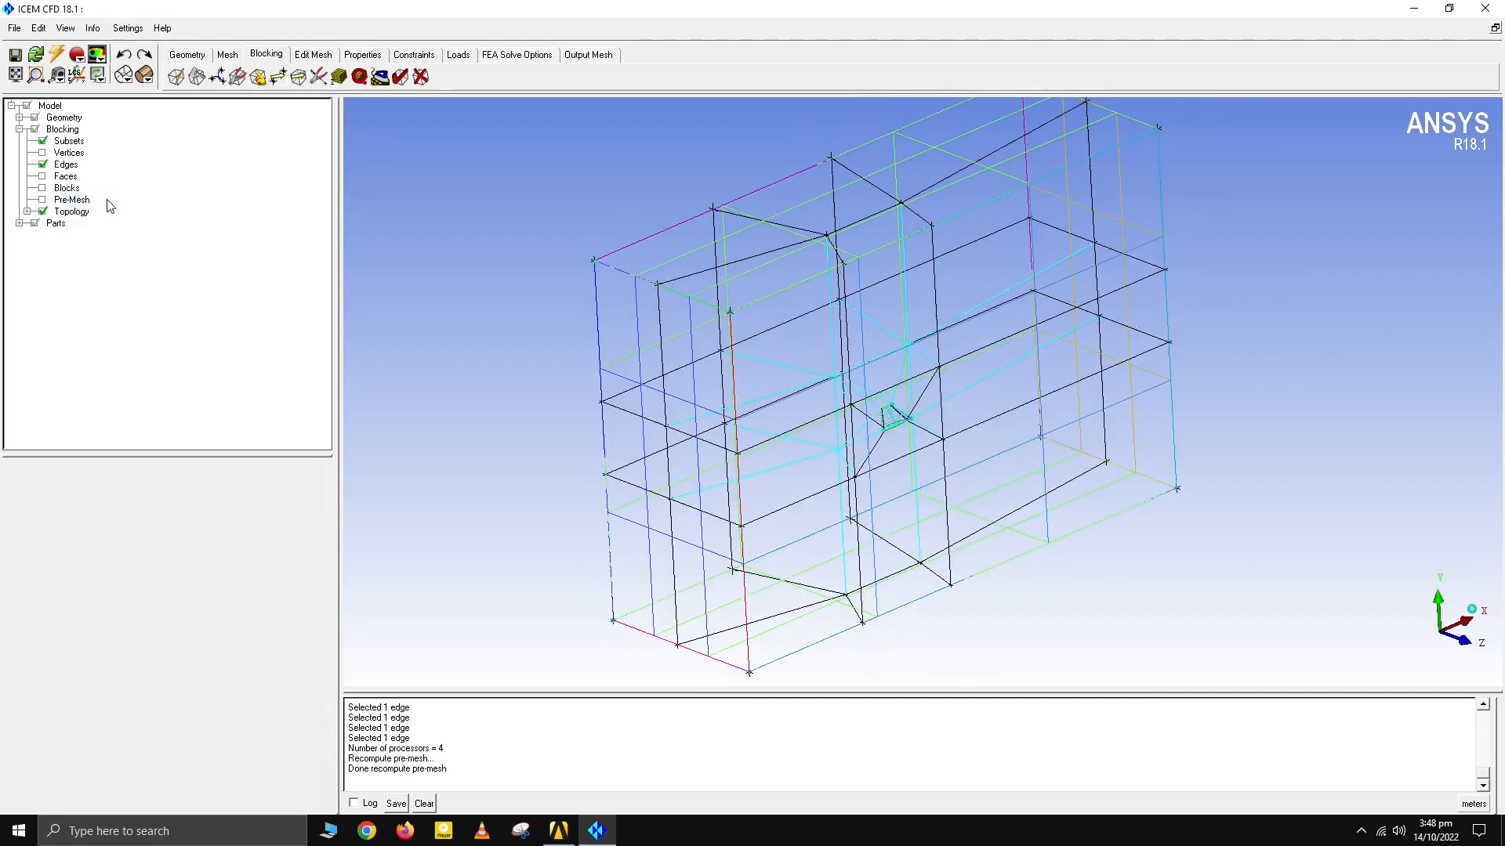
Step: Recompute the outdated pre-mesh, examine the surface mesh around the wing section, and hide it again
left_click(43, 201)
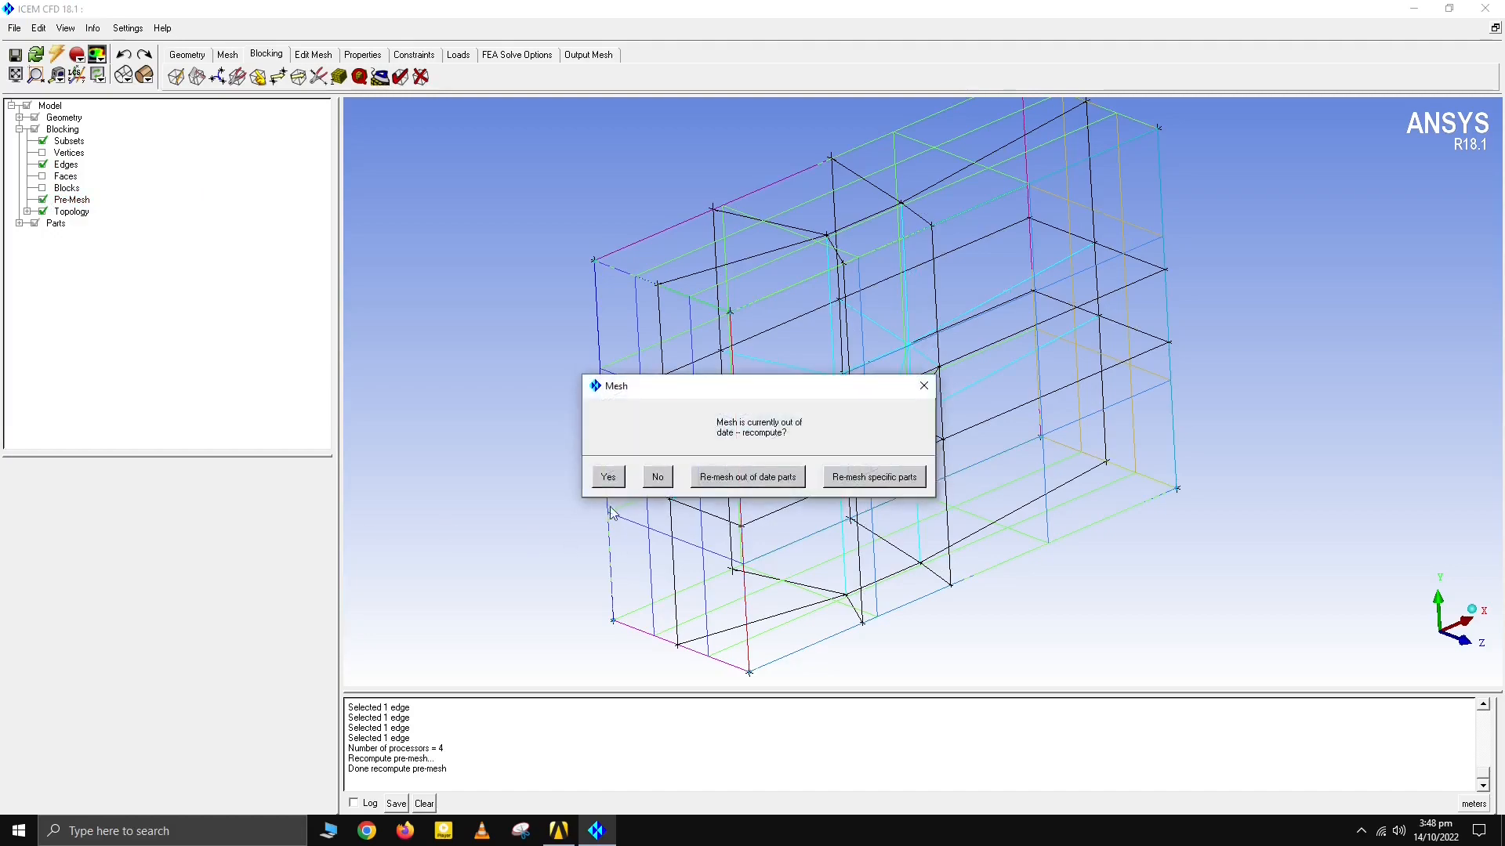
left_click(609, 476)
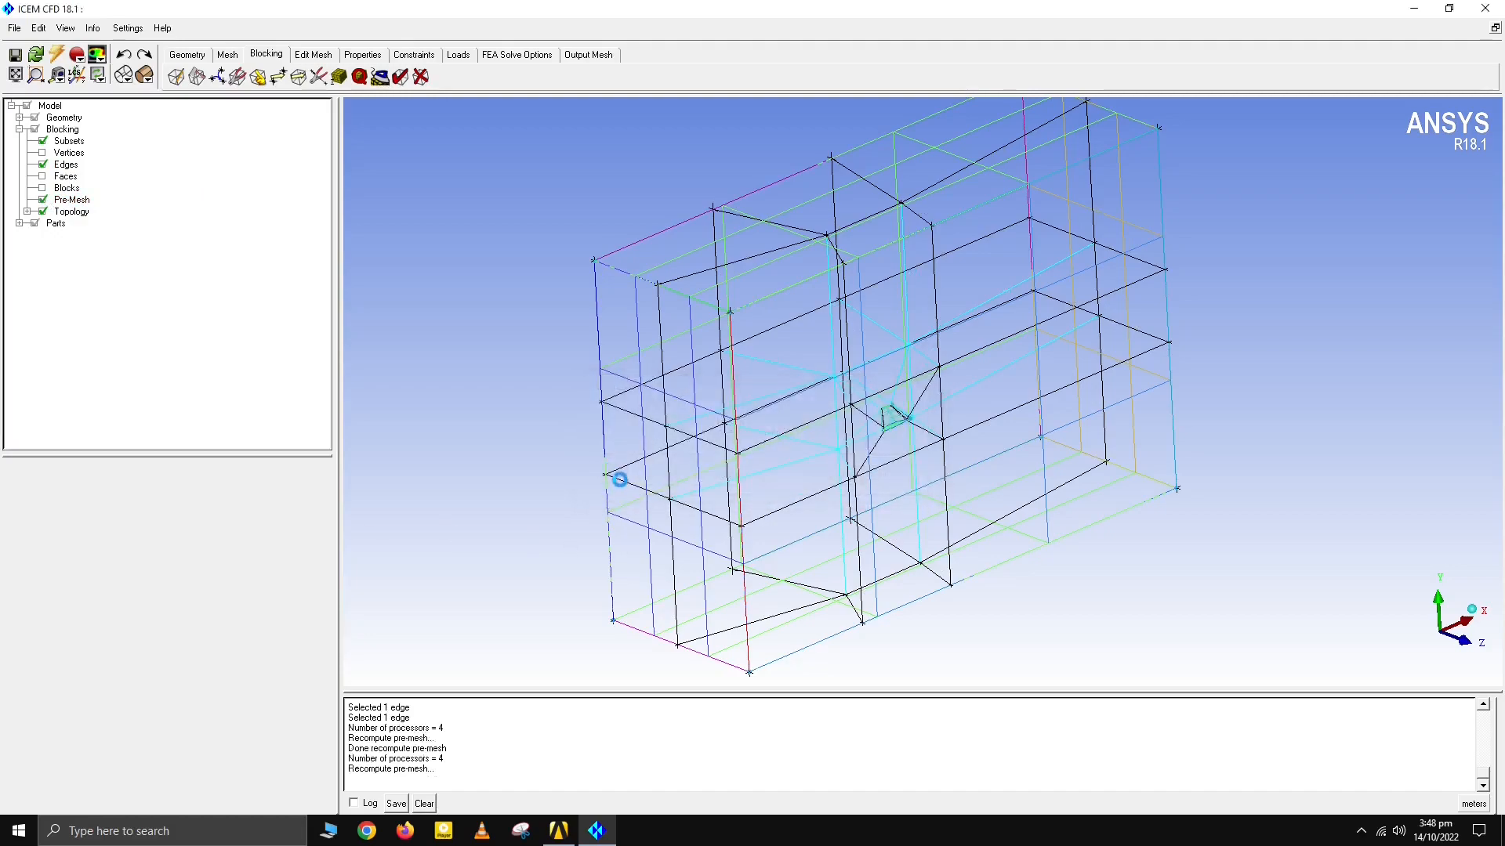
left_click_drag(746, 497, 814, 441)
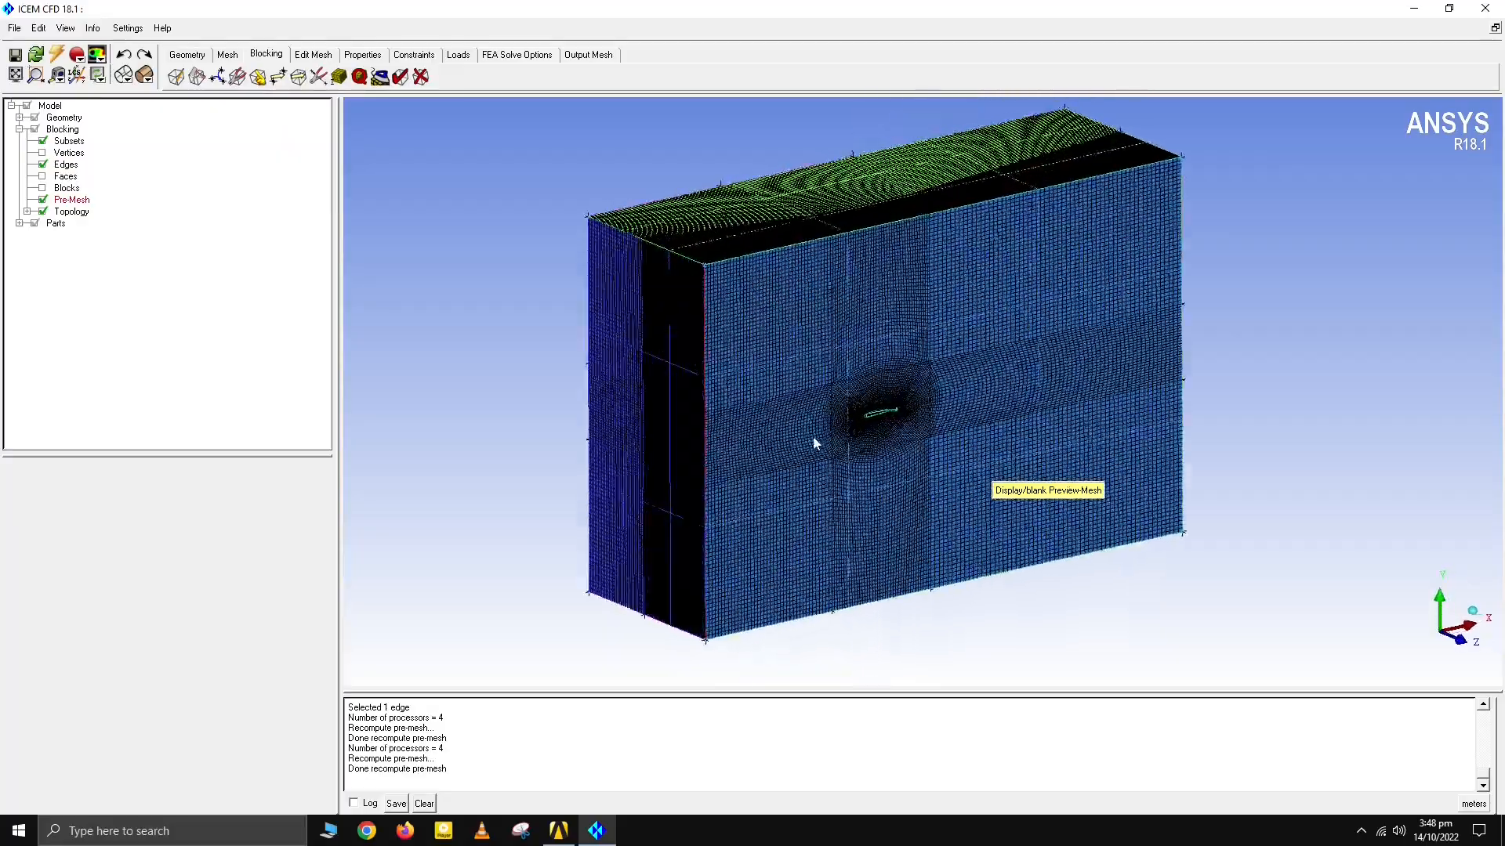
scroll(826, 427, "up", 6)
scroll(767, 435, "up", 10)
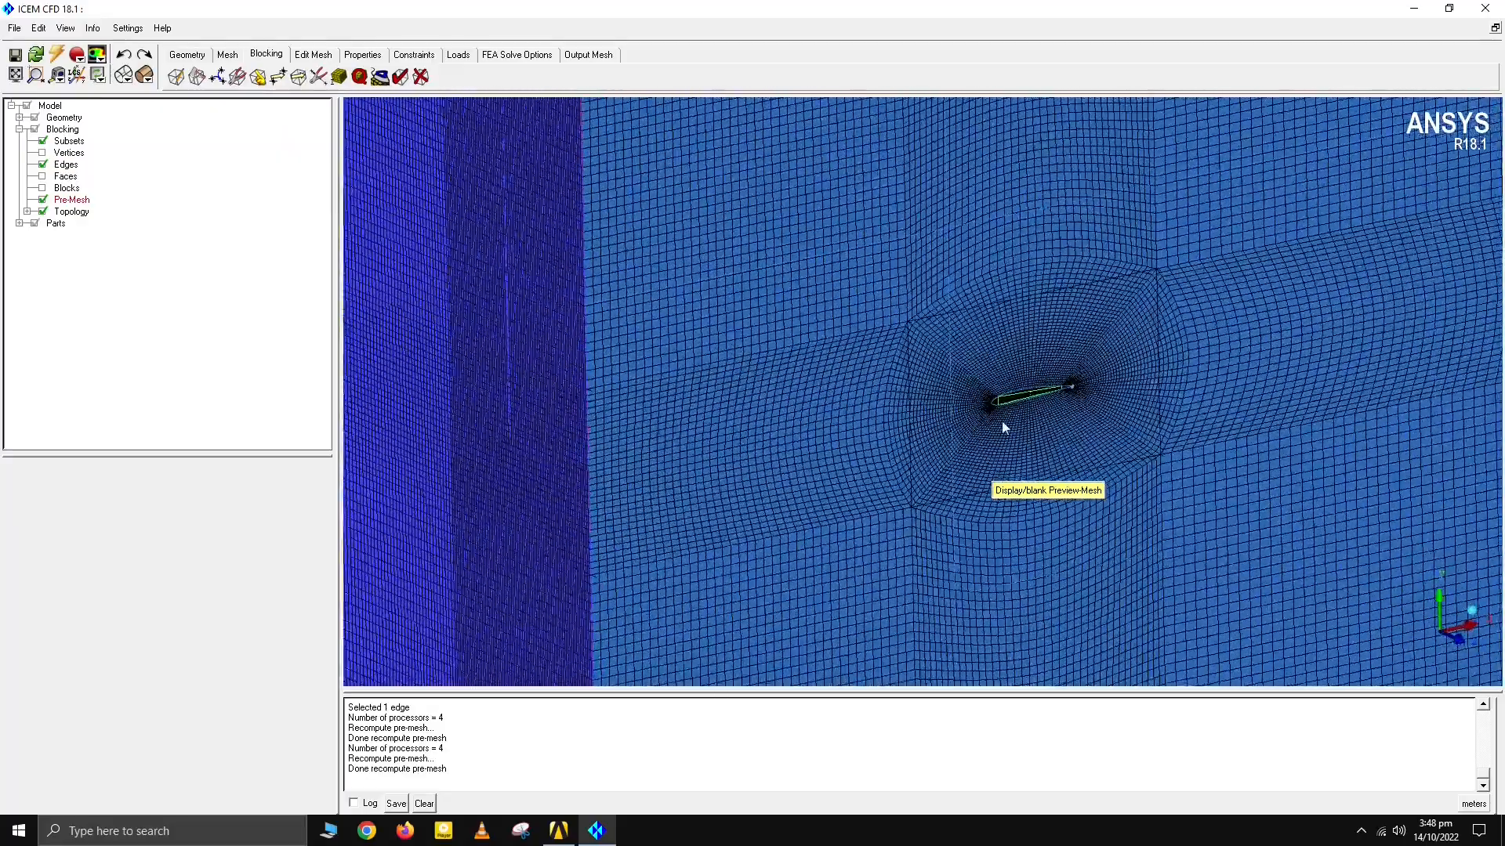
left_click_drag(1002, 421, 1118, 467)
left_click_drag(760, 363, 1055, 517)
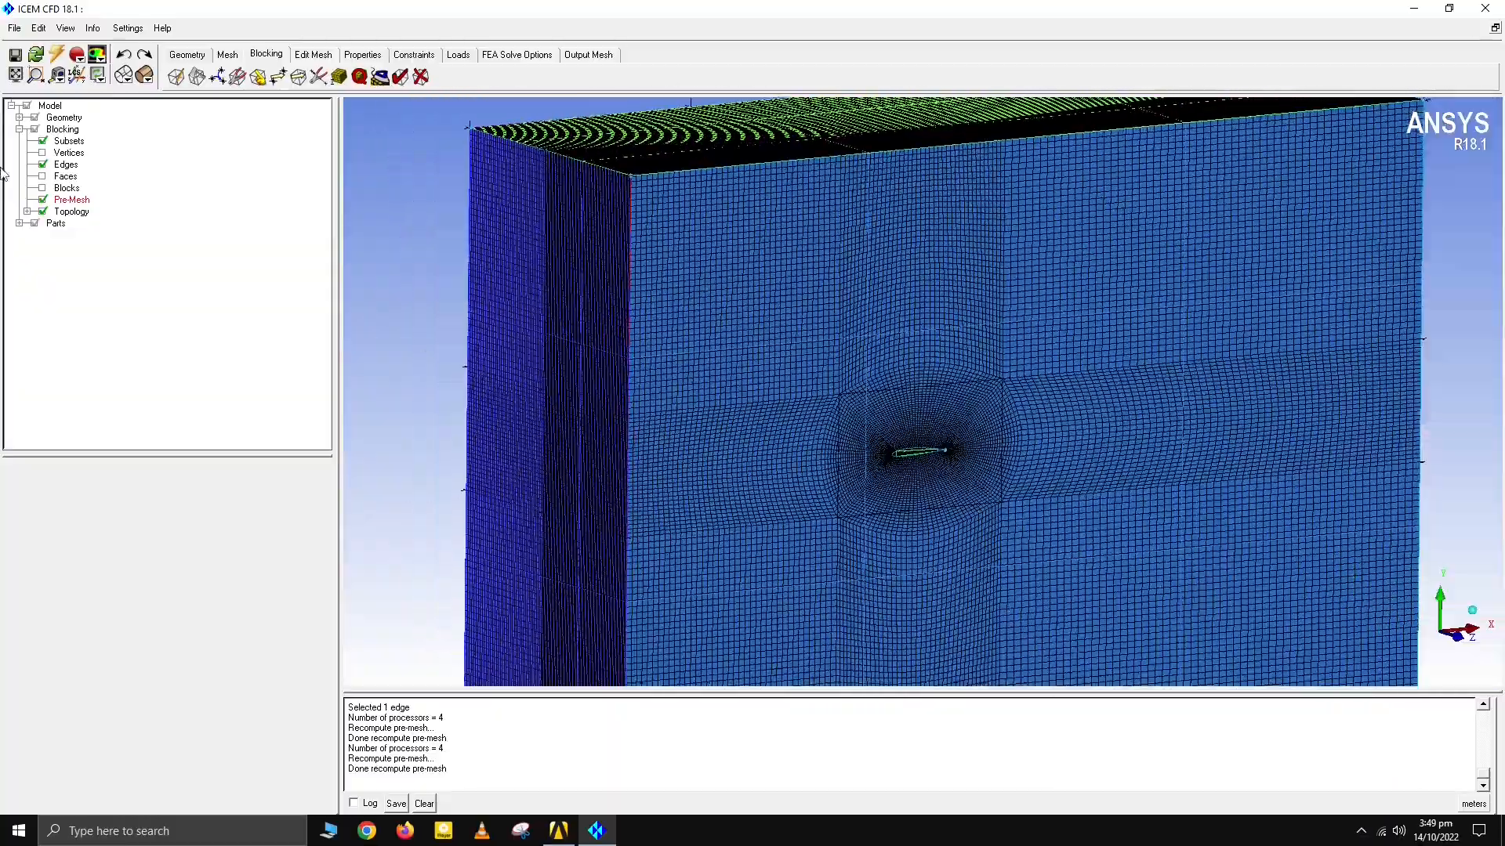
left_click(44, 201)
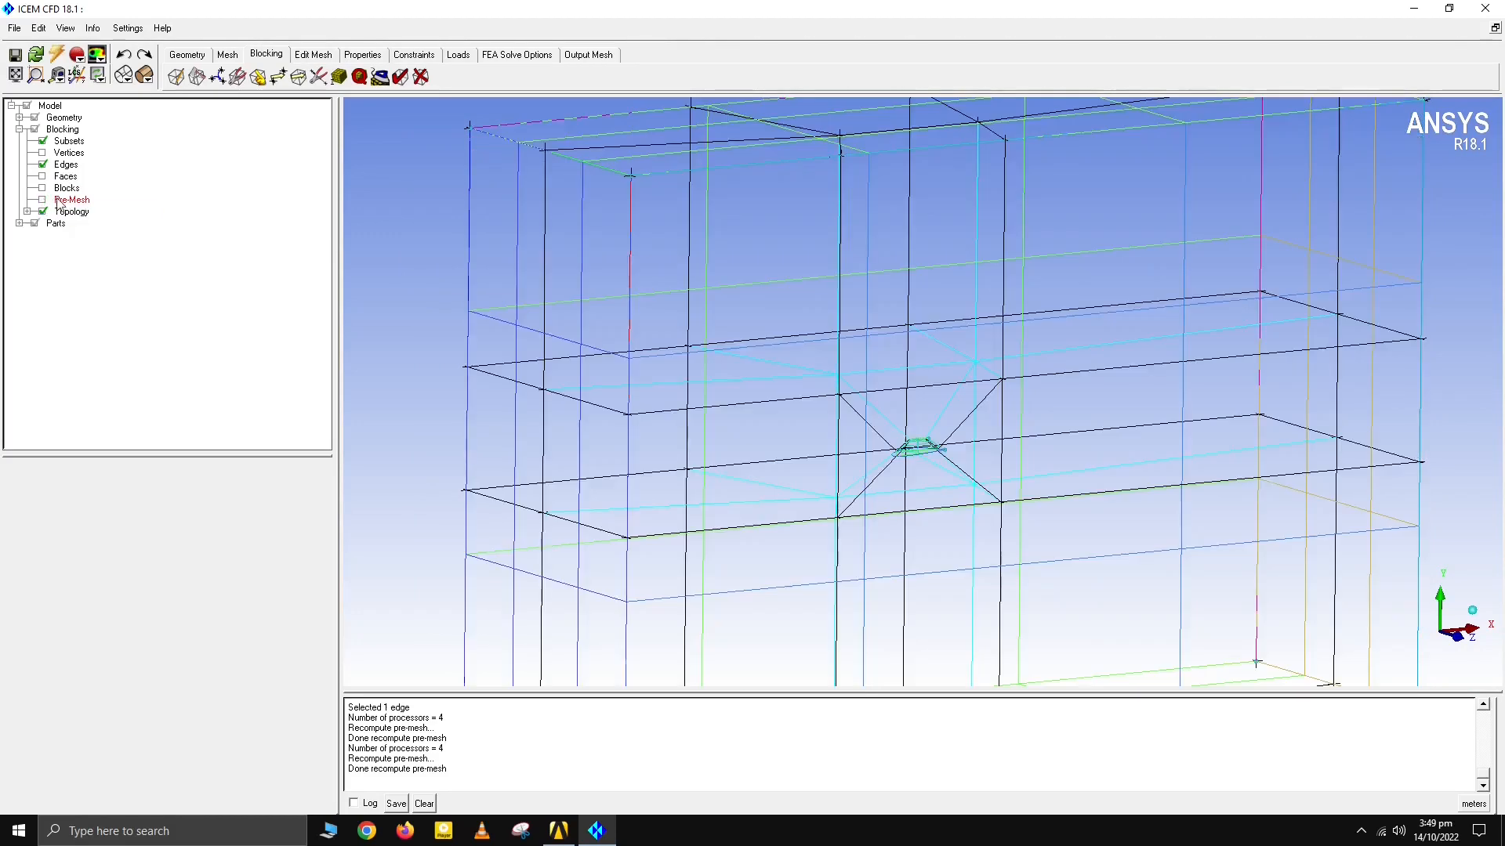
Step: Display a pre-mesh scan plane perpendicular to the chordwise edge at the wing root
right_click(59, 204)
left_click(141, 405)
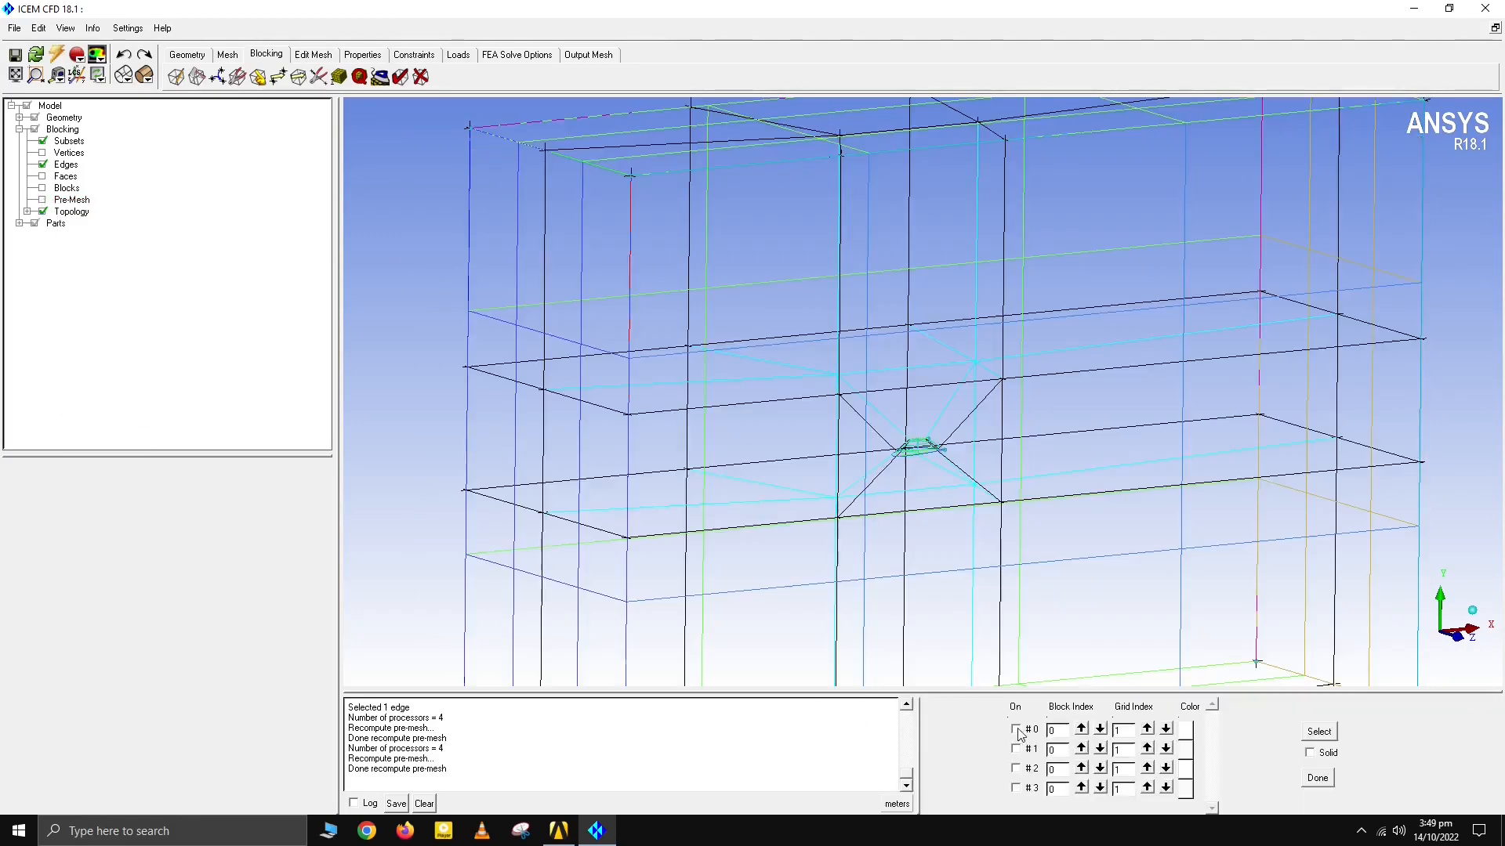
left_click(1319, 732)
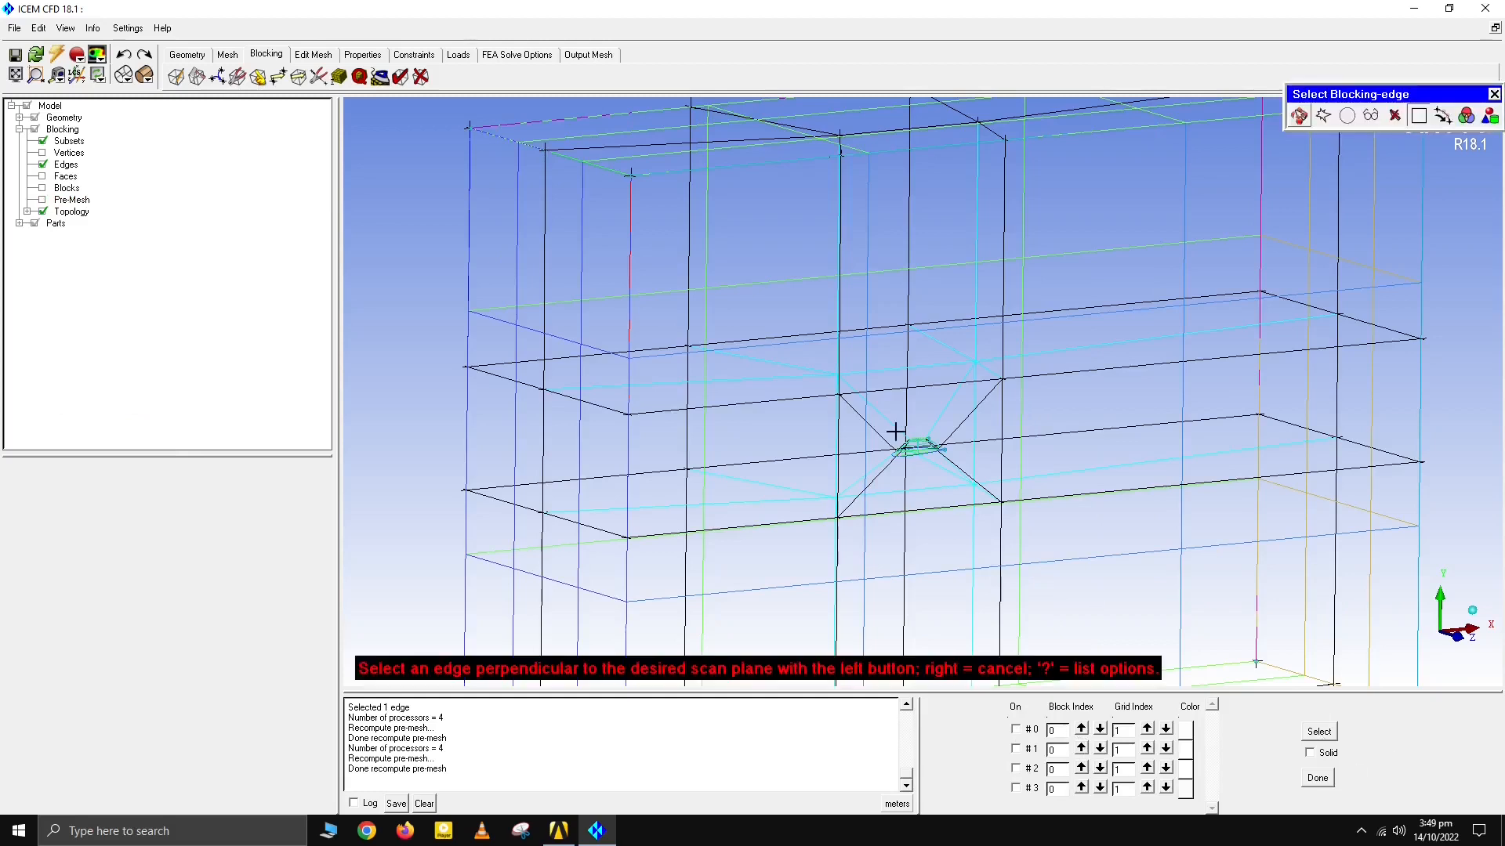
scroll(895, 432, "up", 5)
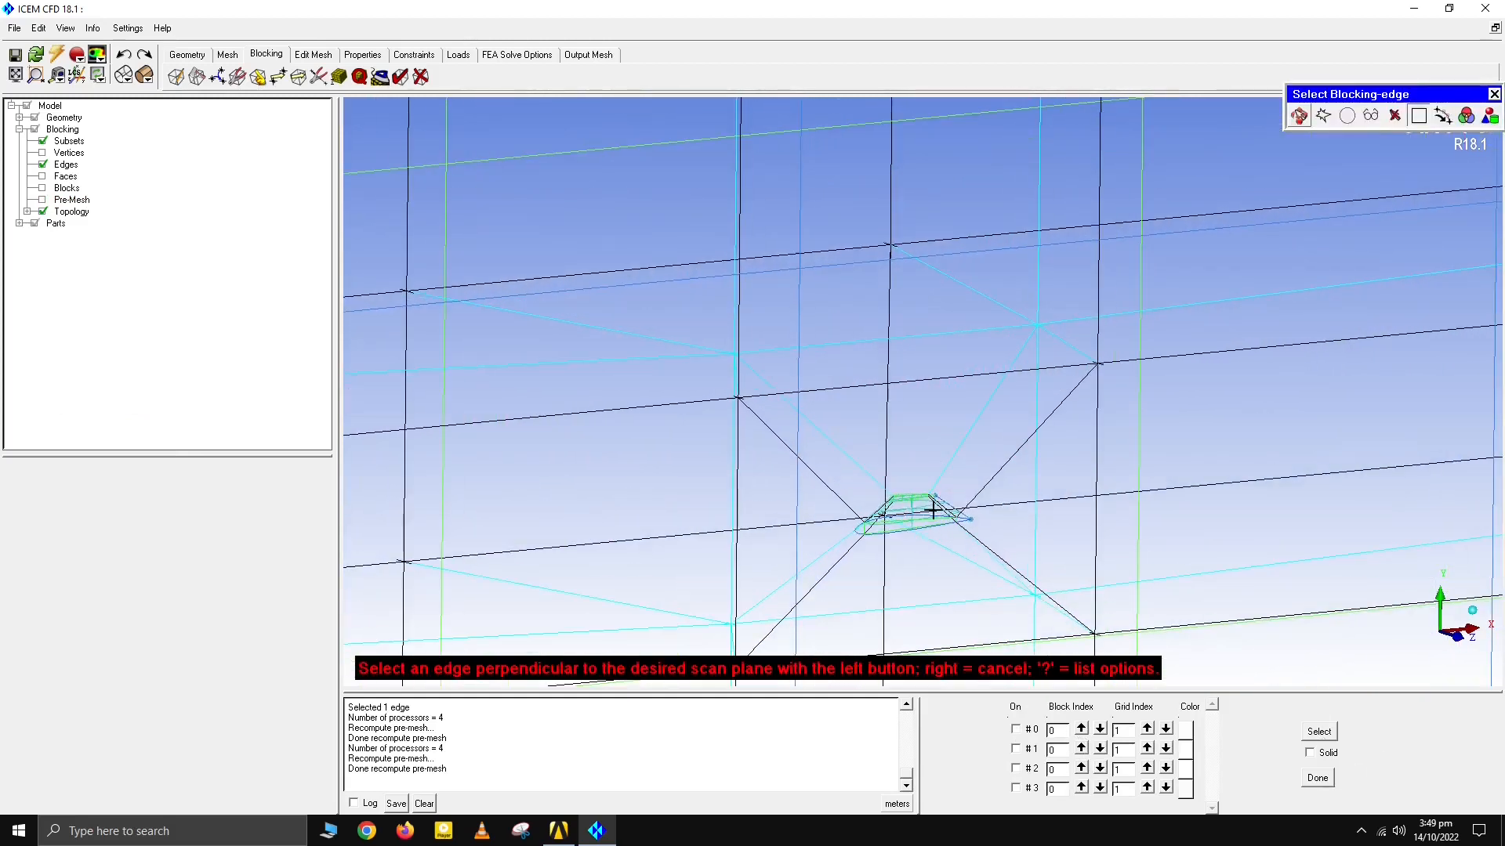
scroll(921, 541, "up", 1)
left_click(896, 557)
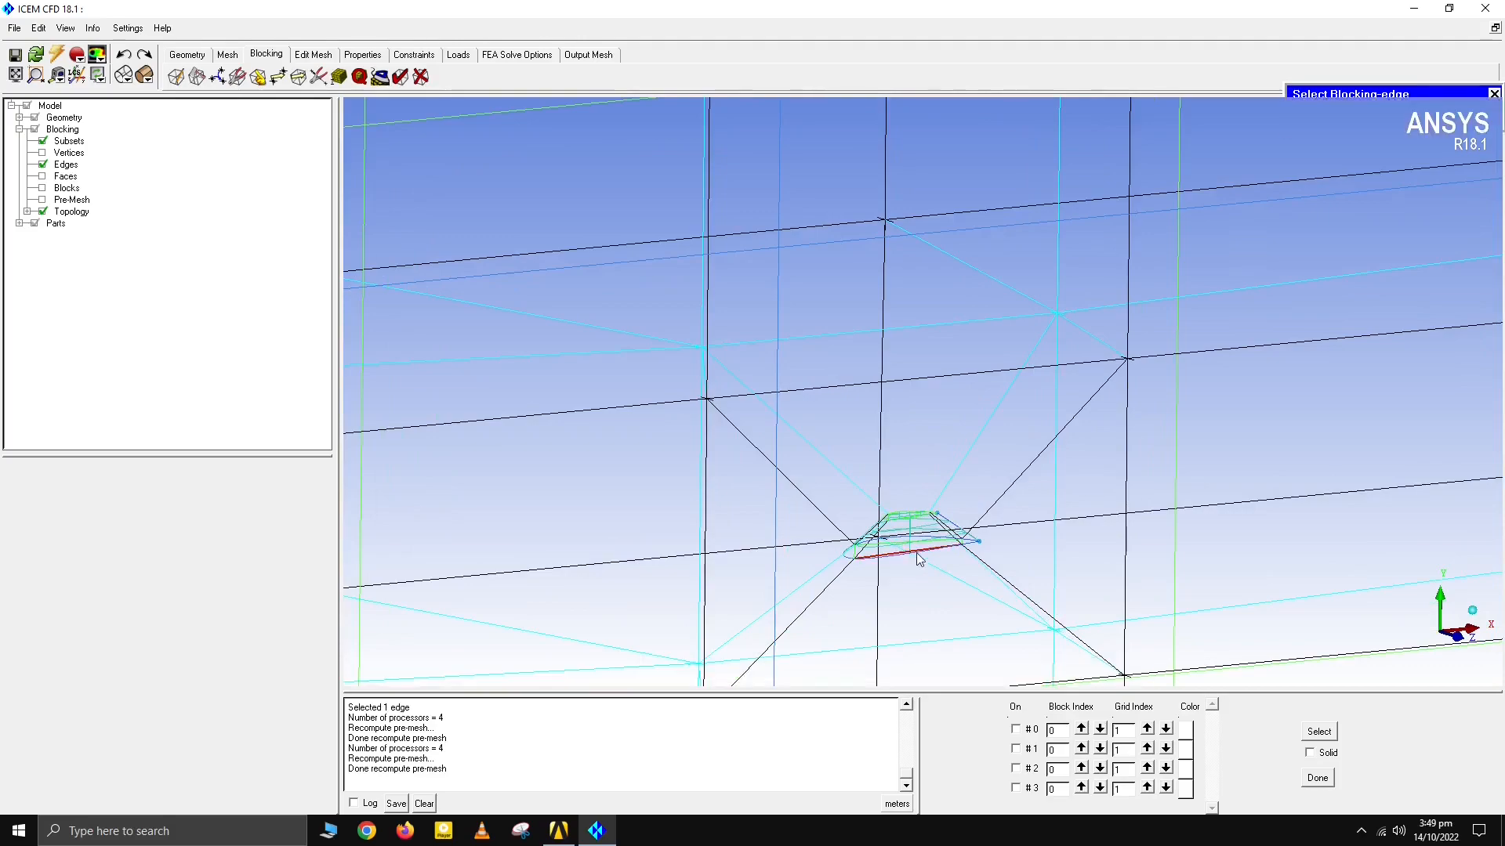
scroll(993, 525, "up", 2)
scroll(995, 492, "down", 2)
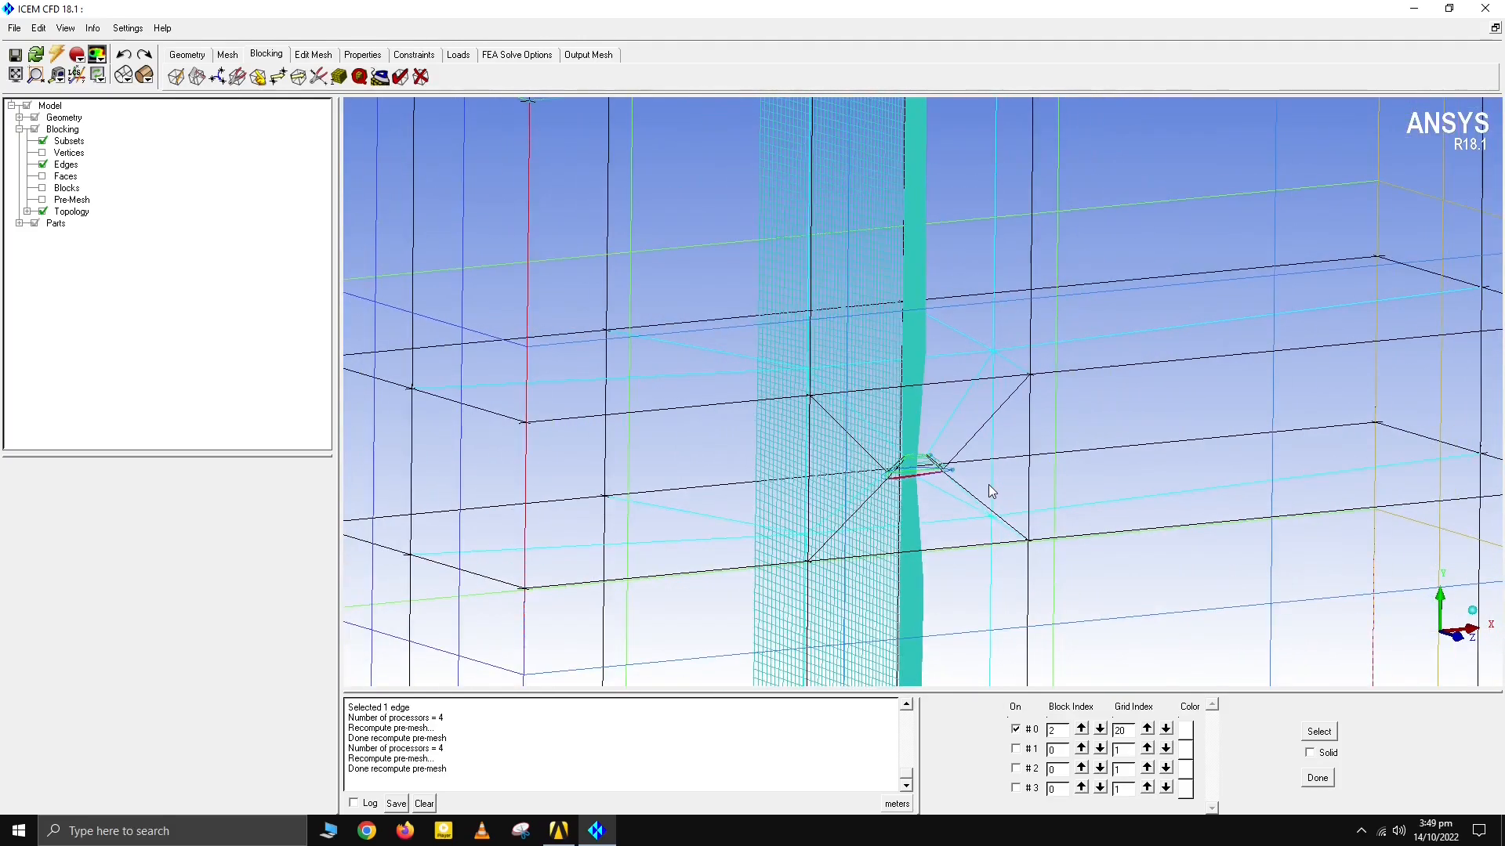
Step: Show the scan plane as solid and examine the mesh cut around the wing and its tip from several angles
left_click_drag(875, 513, 1312, 548)
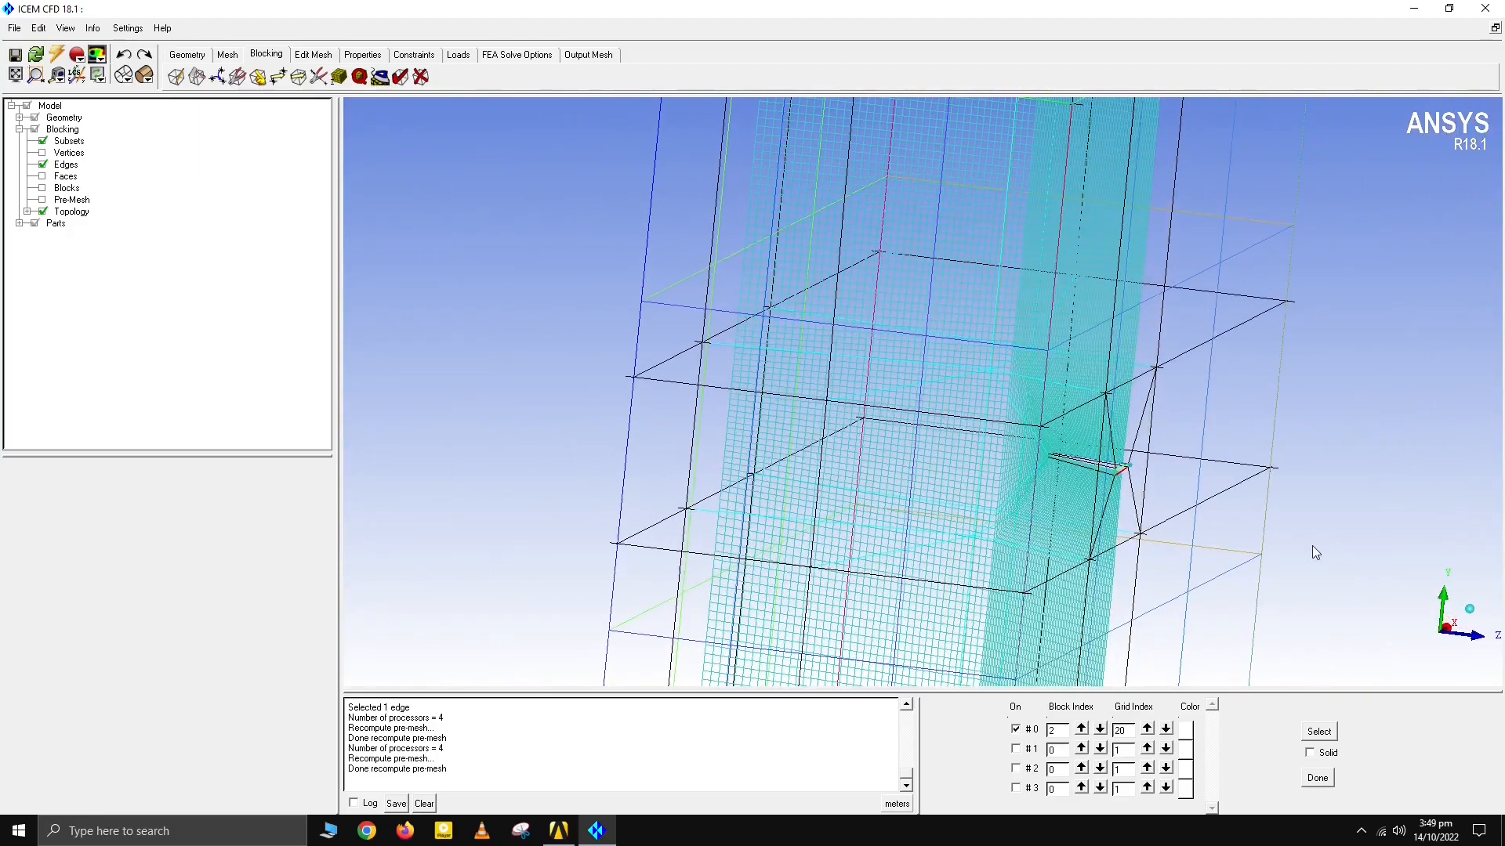
left_click(1310, 753)
left_click_drag(1081, 468, 1288, 485)
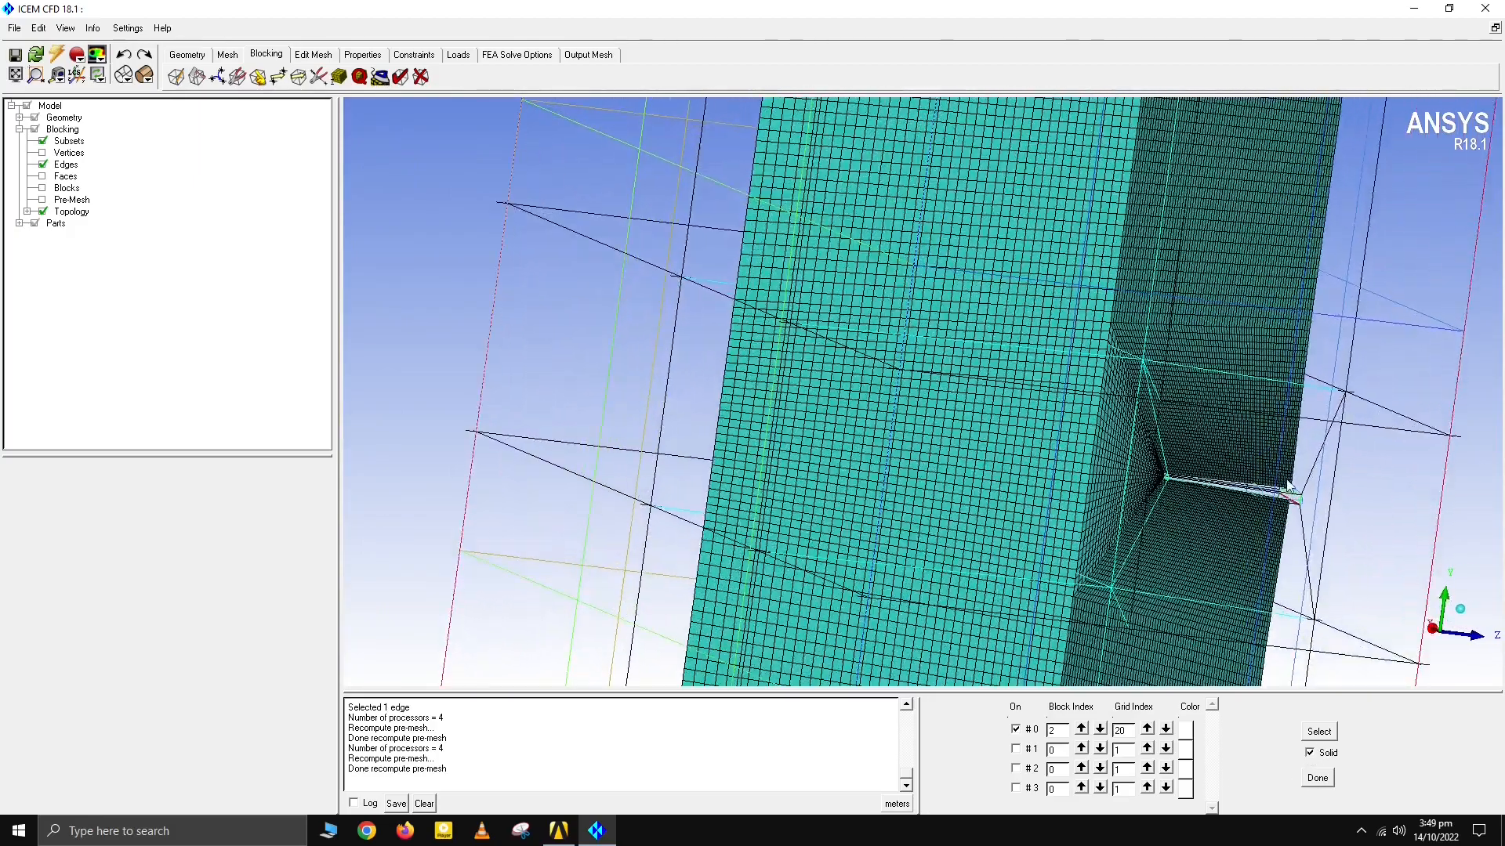
left_click_drag(584, 427, 1019, 595)
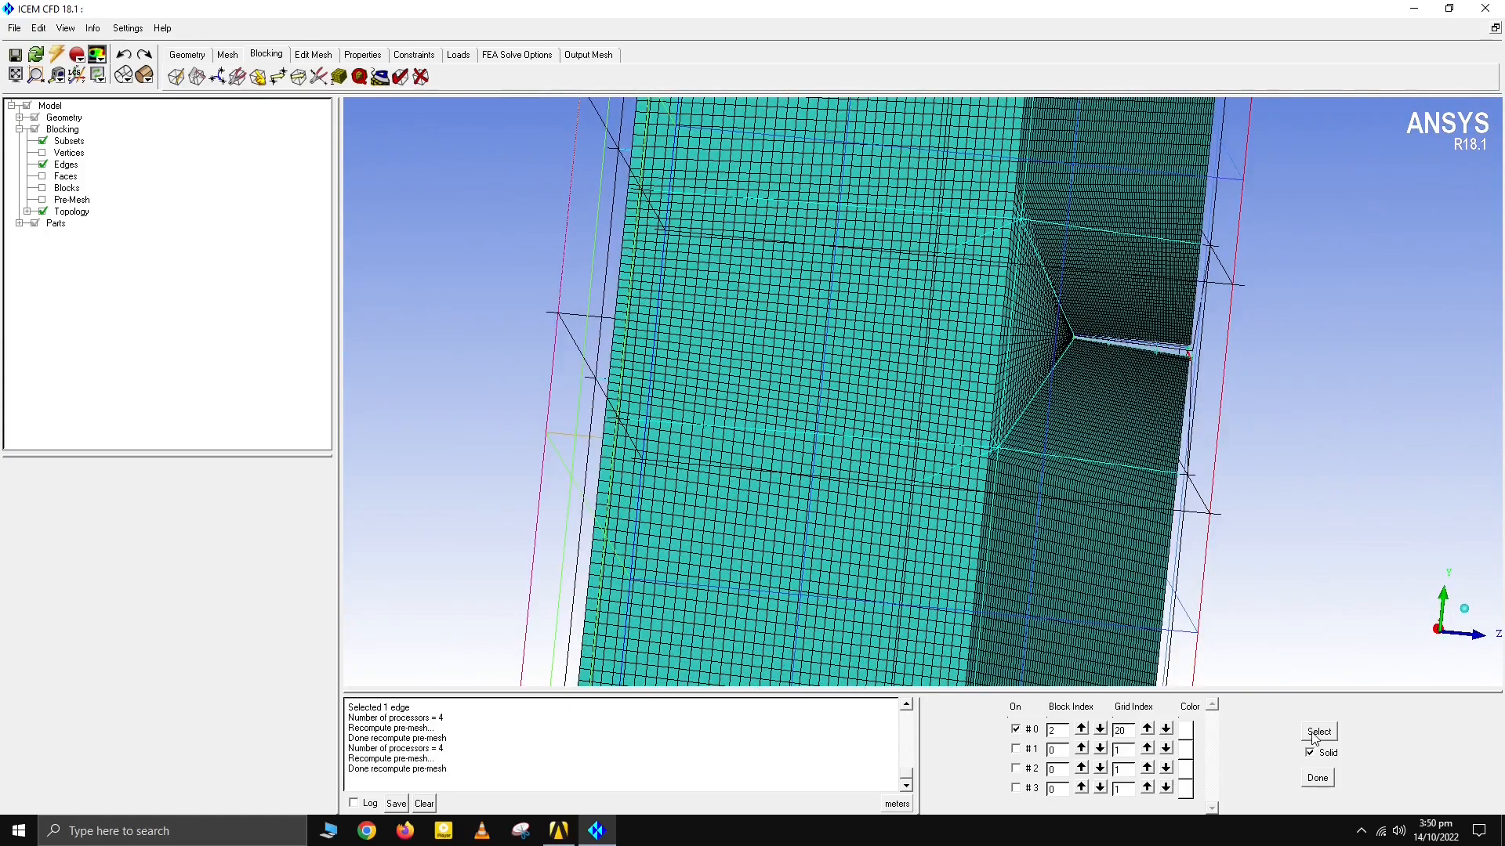
left_click_drag(1199, 626, 909, 539)
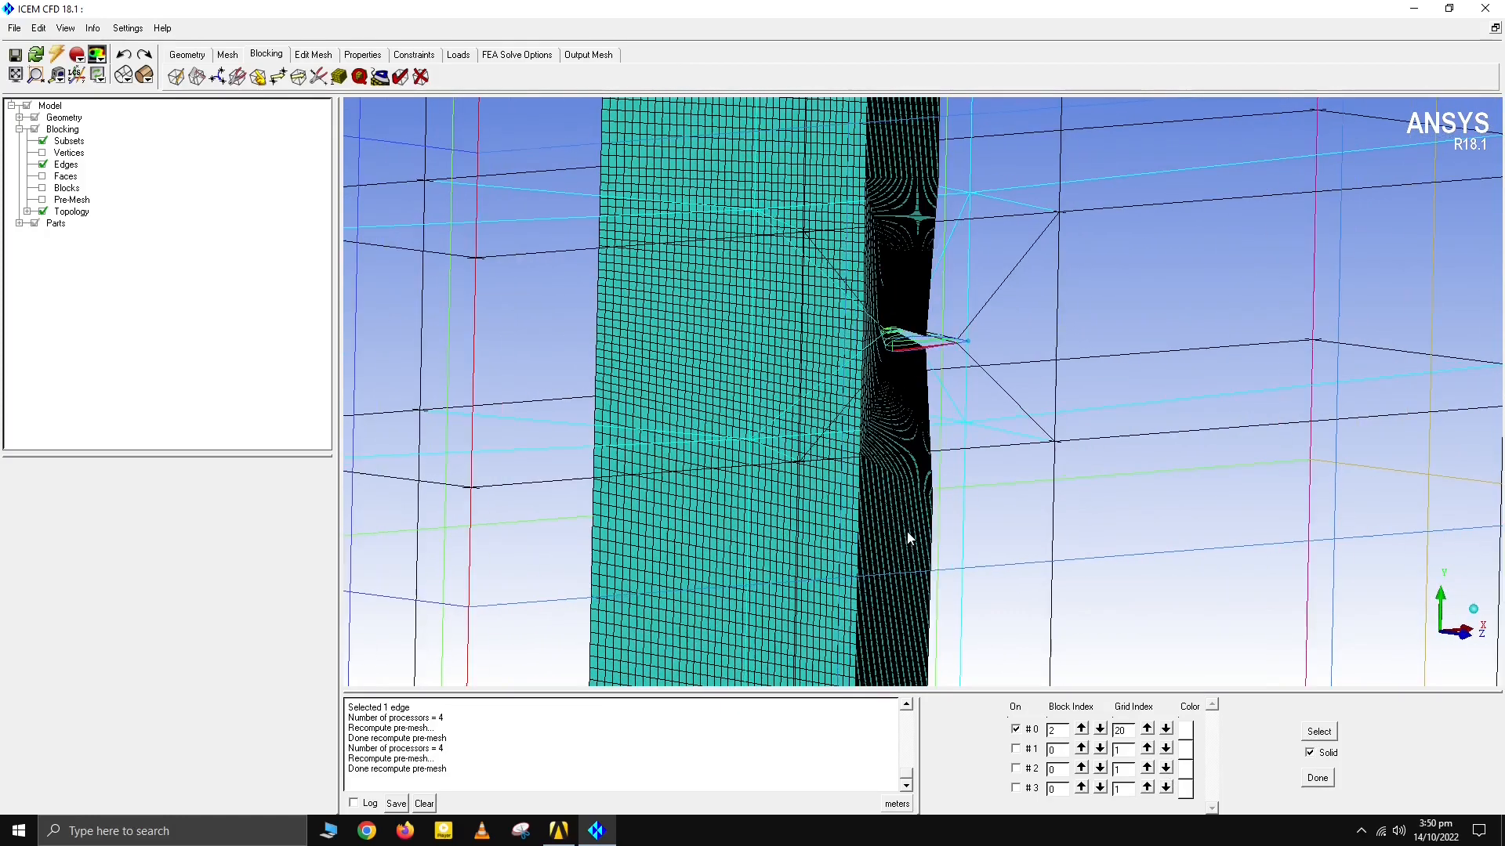
Step: Display a solid pre-mesh scan plane perpendicular to the vertical O-grid edge, hide the first scan plane, and examine the mesh cut around the wing
left_click(1318, 731)
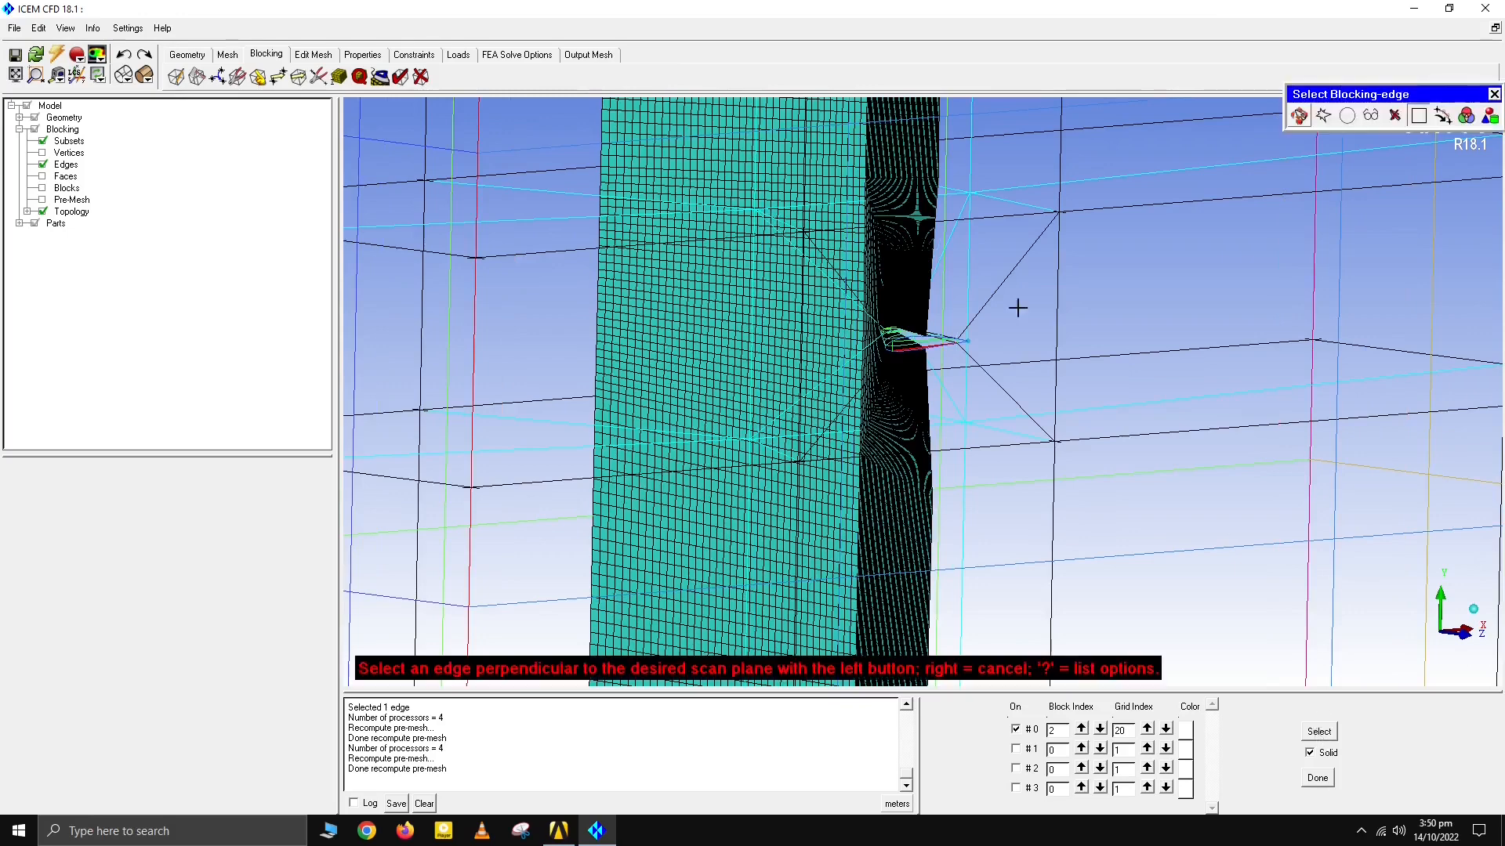
left_click(1055, 329)
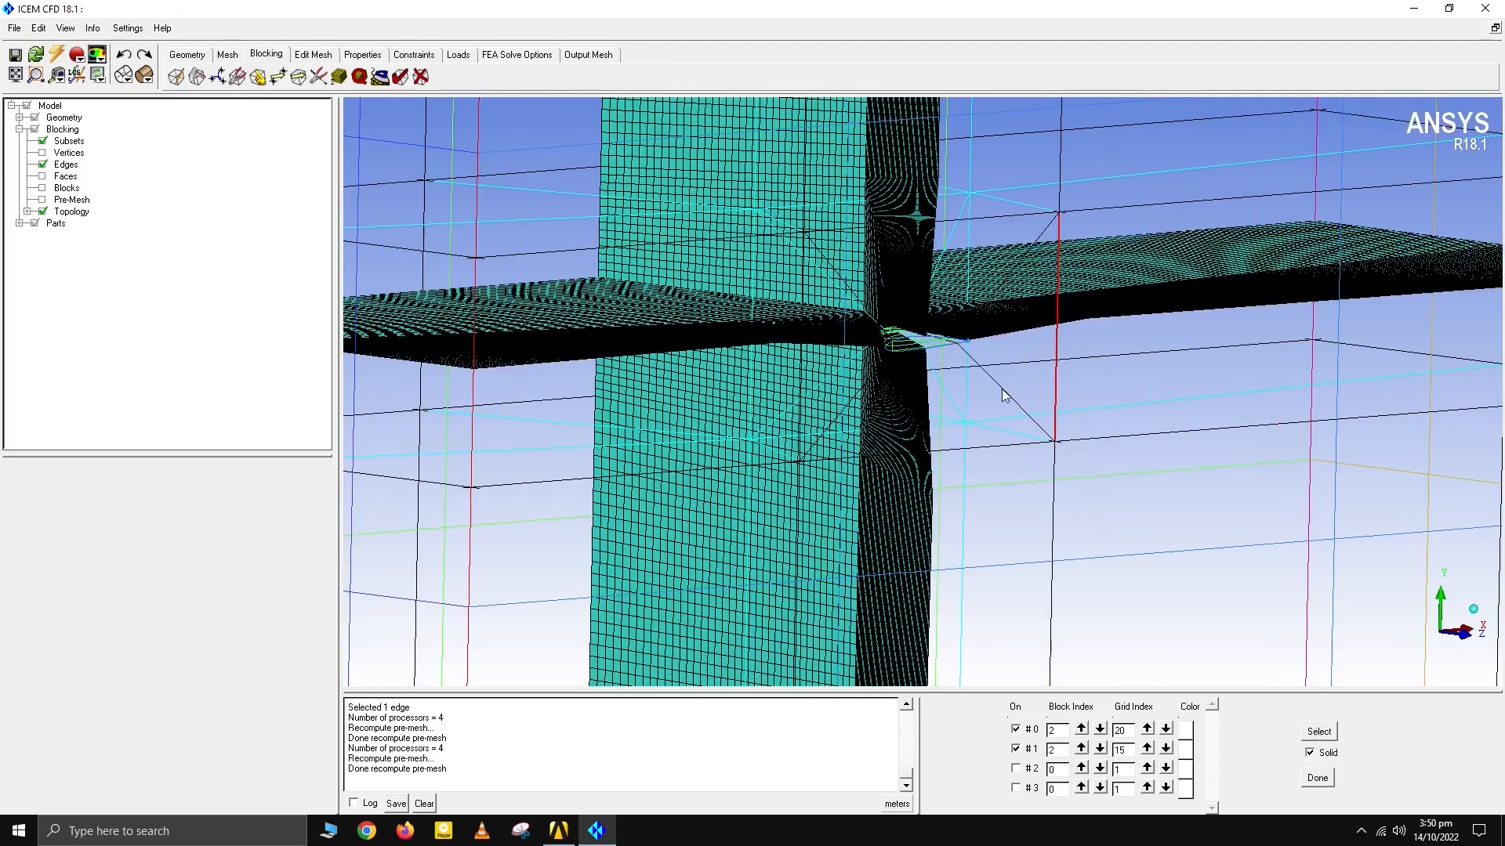
left_click_drag(1029, 356, 1419, 811)
left_click(1016, 728)
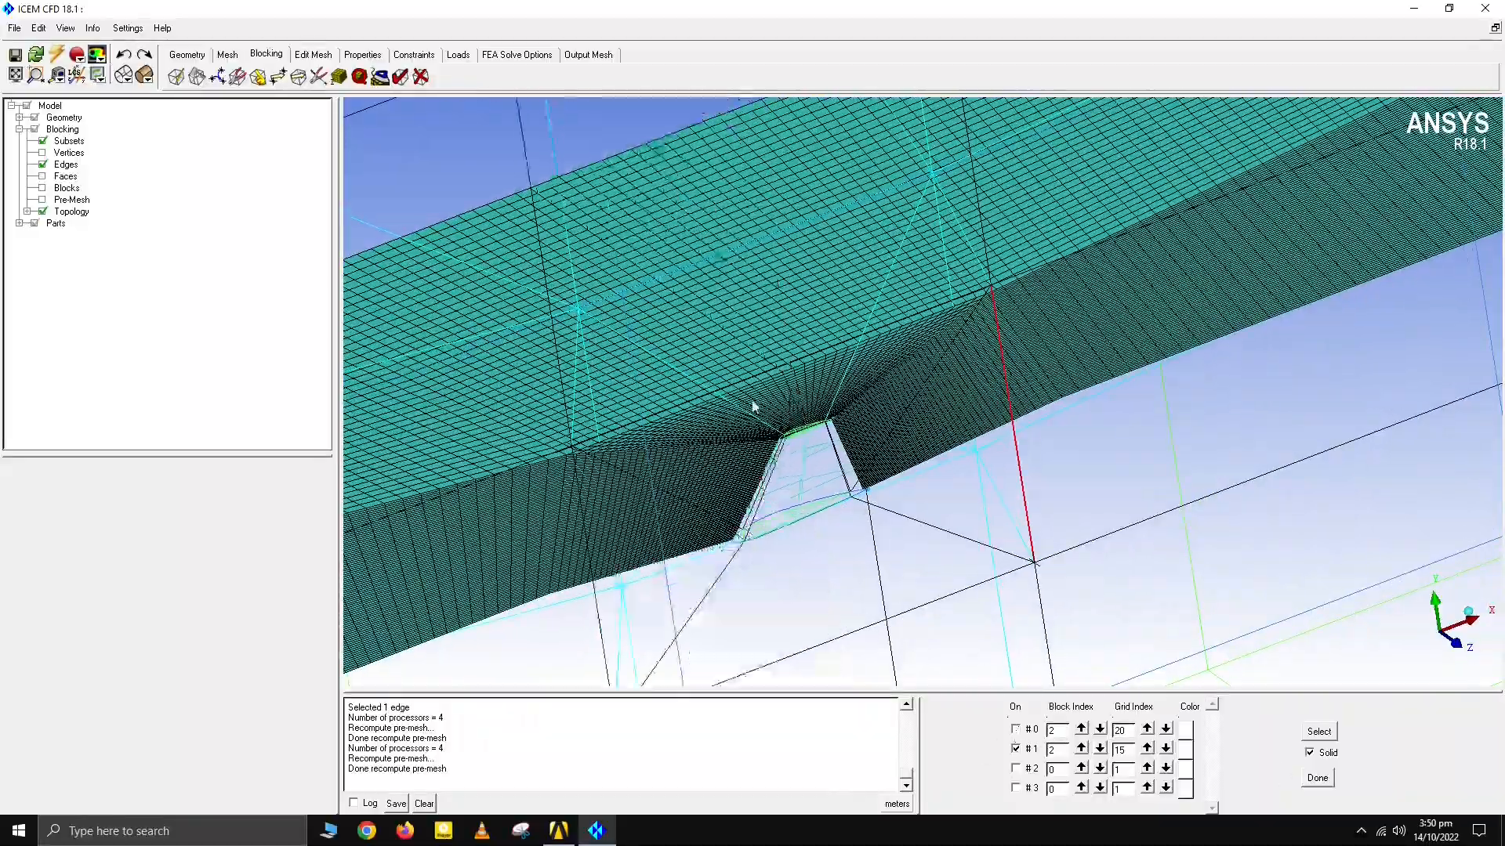
left_click_drag(752, 410, 3, 169)
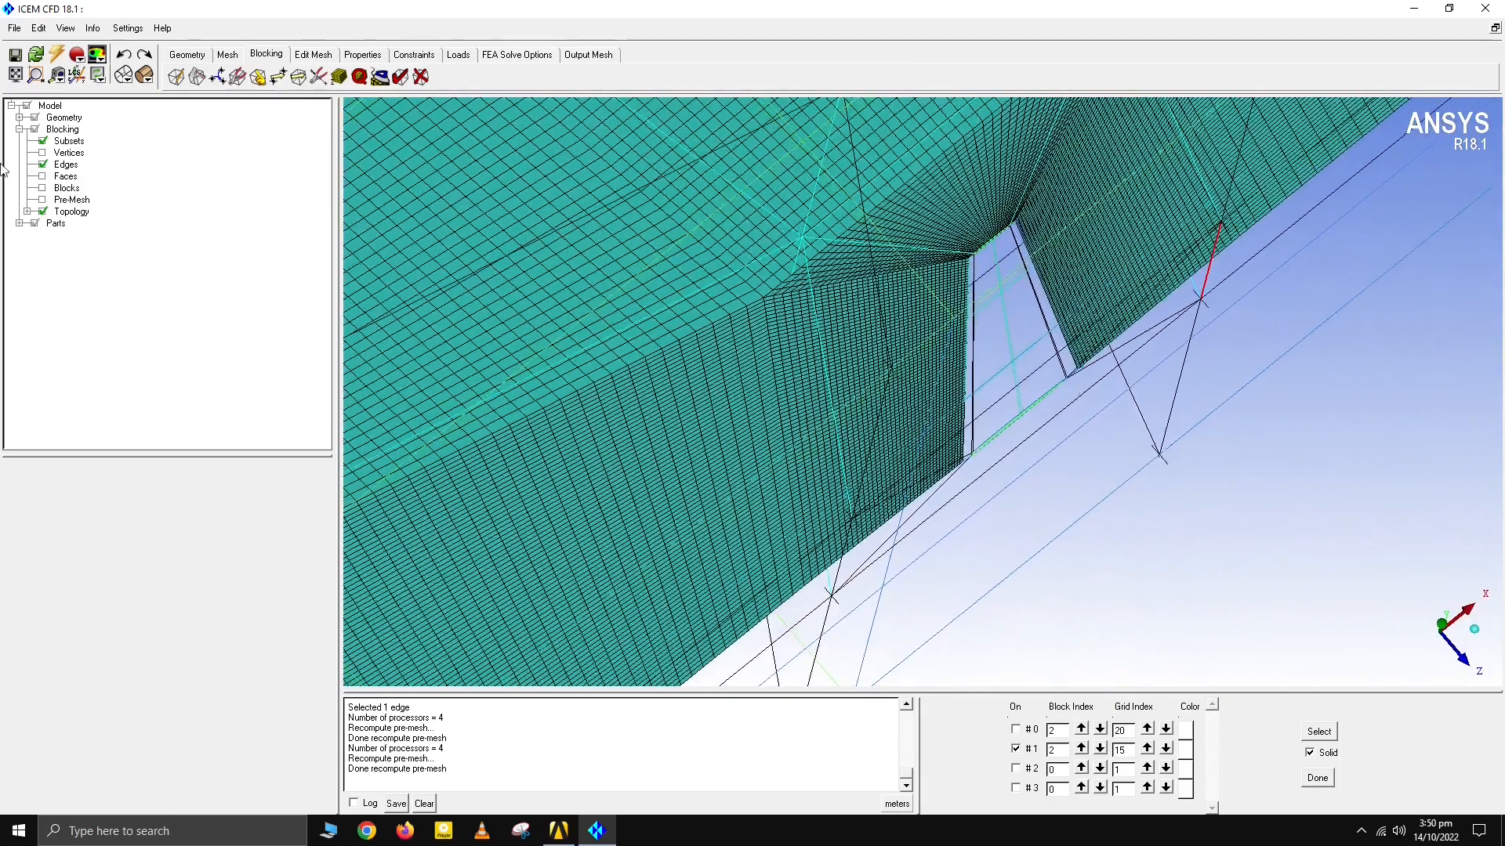
Step: Hide the block edges and all geometry entities, and replace the scan plane with the full pre-mesh
left_click(42, 164)
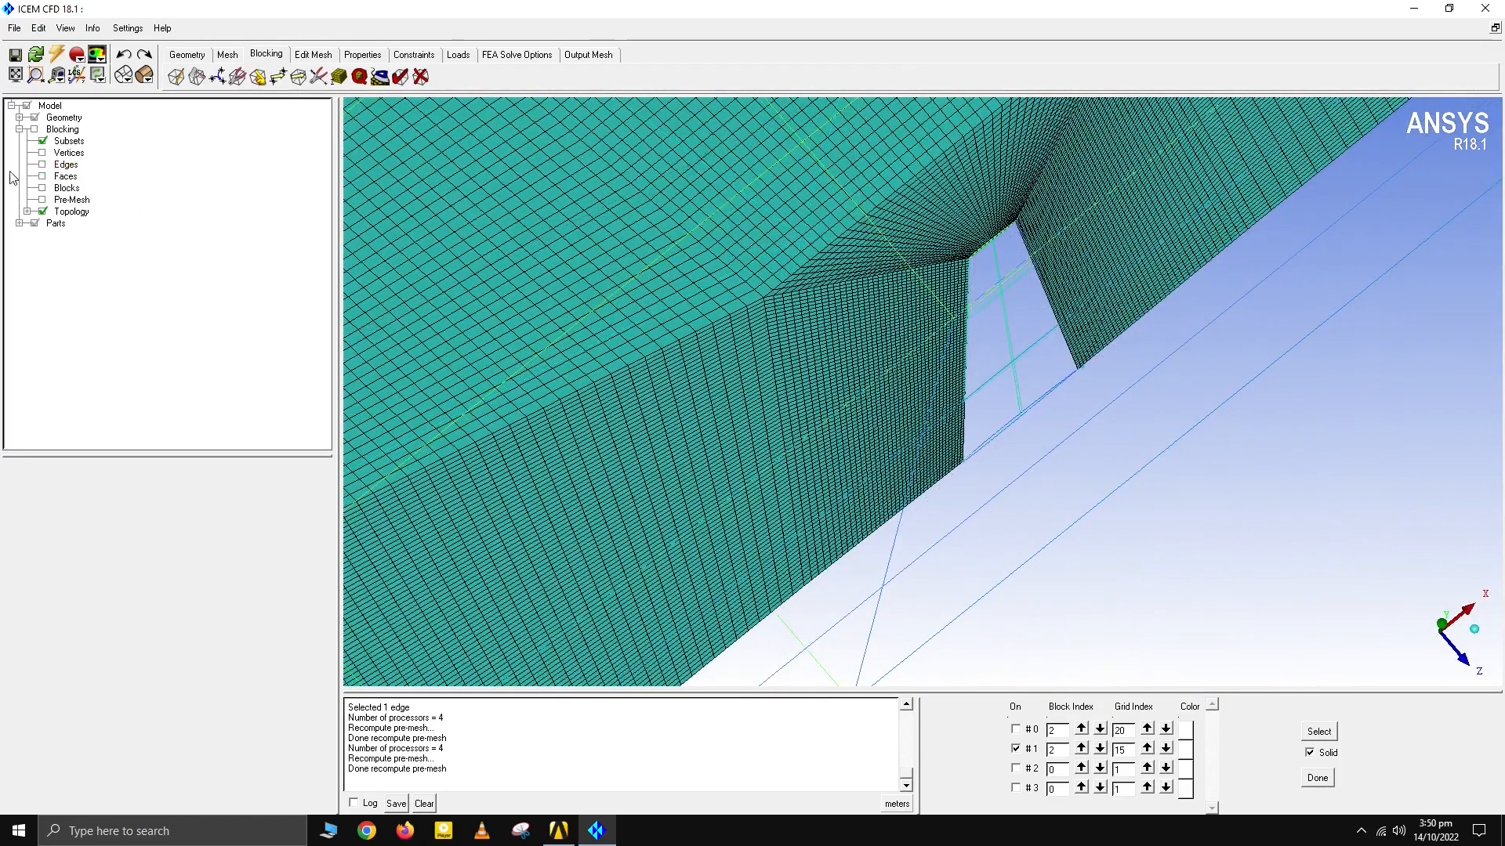
left_click(19, 117)
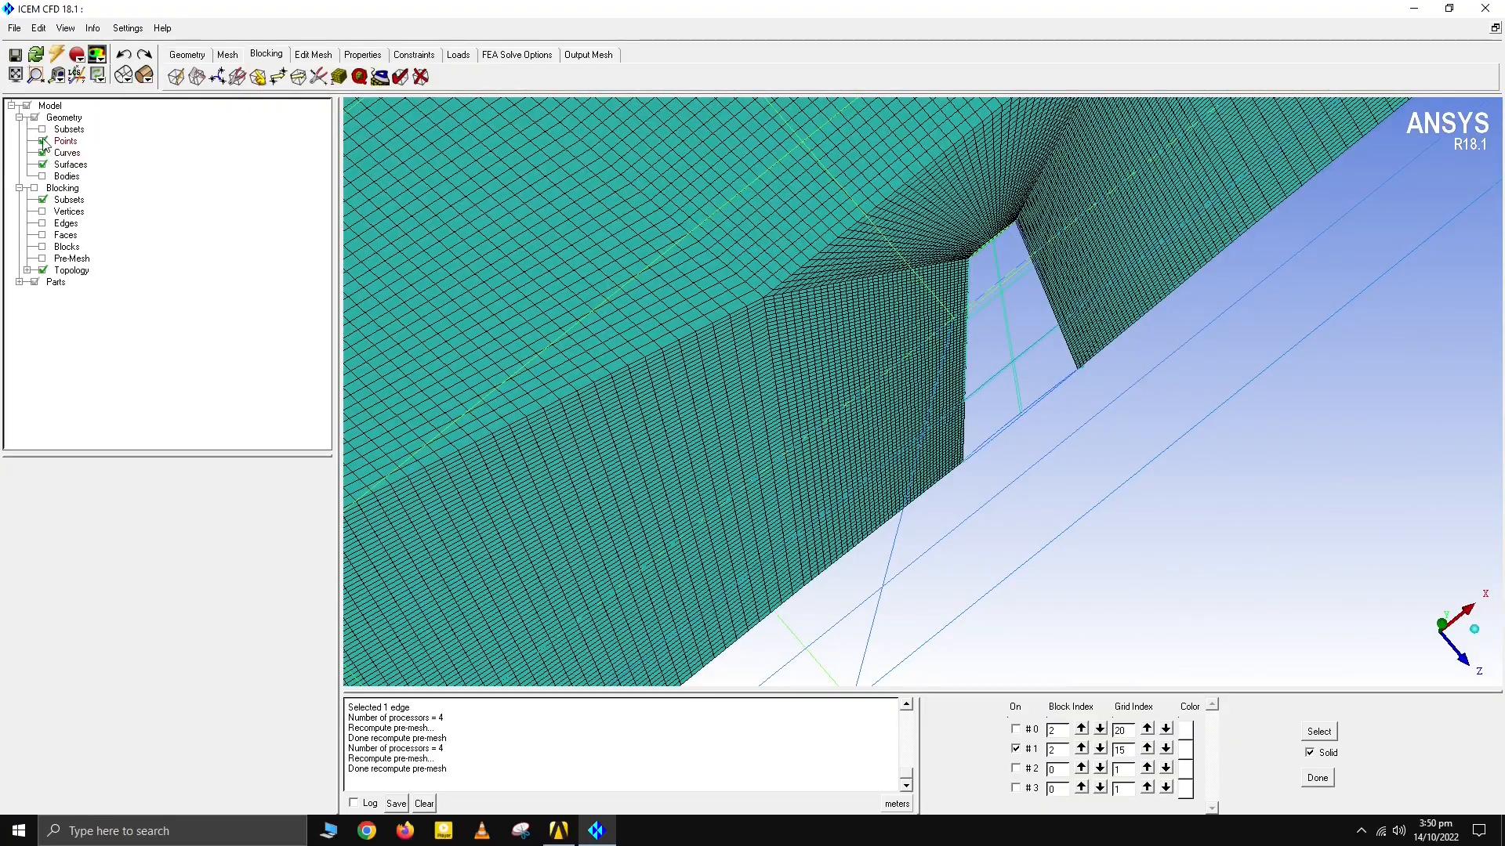
left_click(42, 165)
left_click(42, 153)
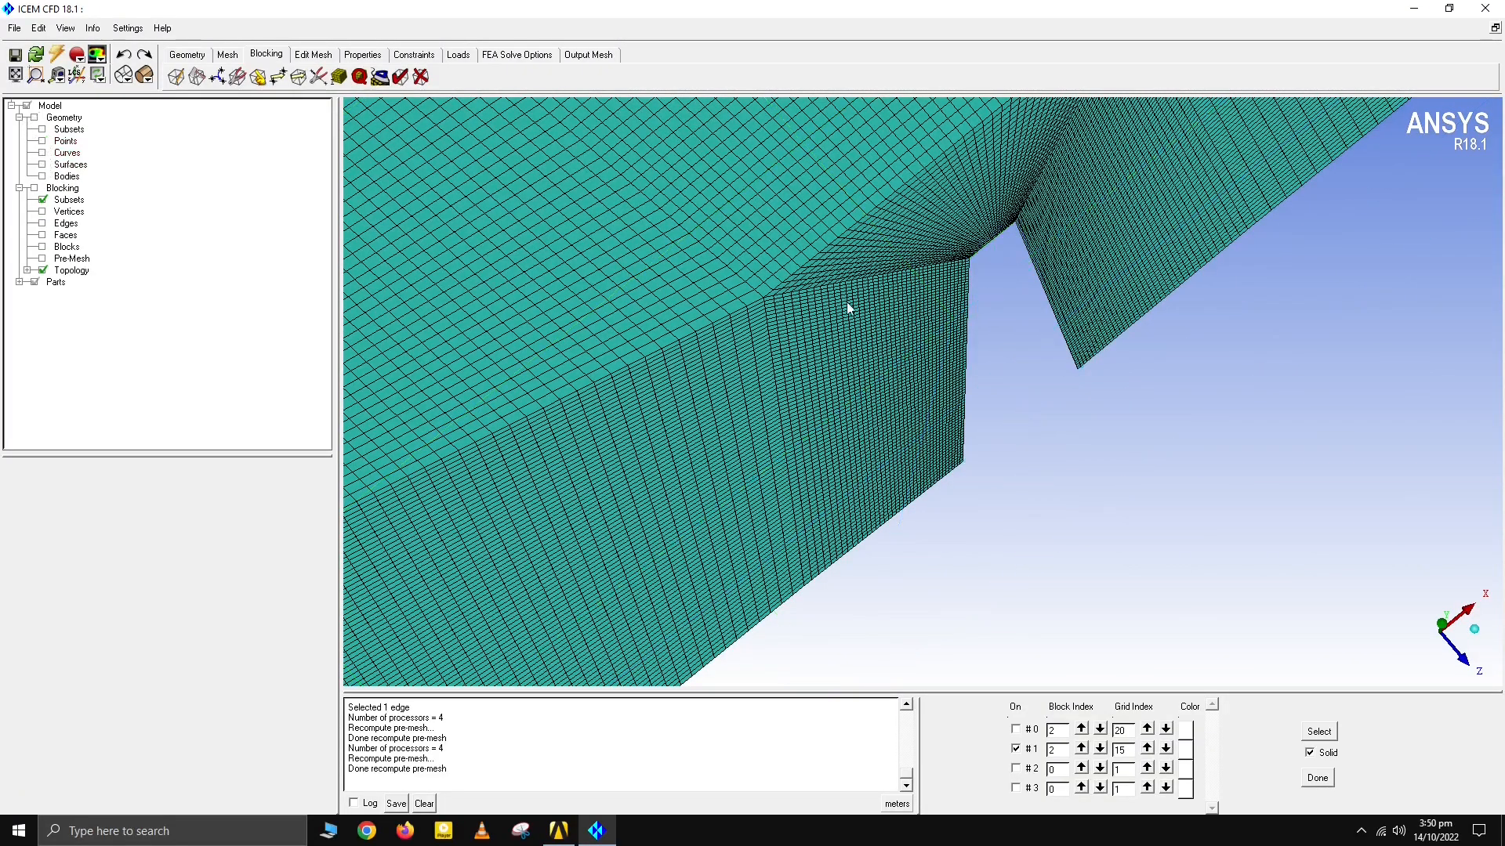
mouse_move(846, 302)
left_mouse_down()
mouse_move(804, 456)
mouse_move(941, 409)
mouse_move(920, 435)
mouse_move(823, 410)
mouse_move(994, 452)
mouse_move(679, 396)
mouse_move(712, 443)
left_mouse_up()
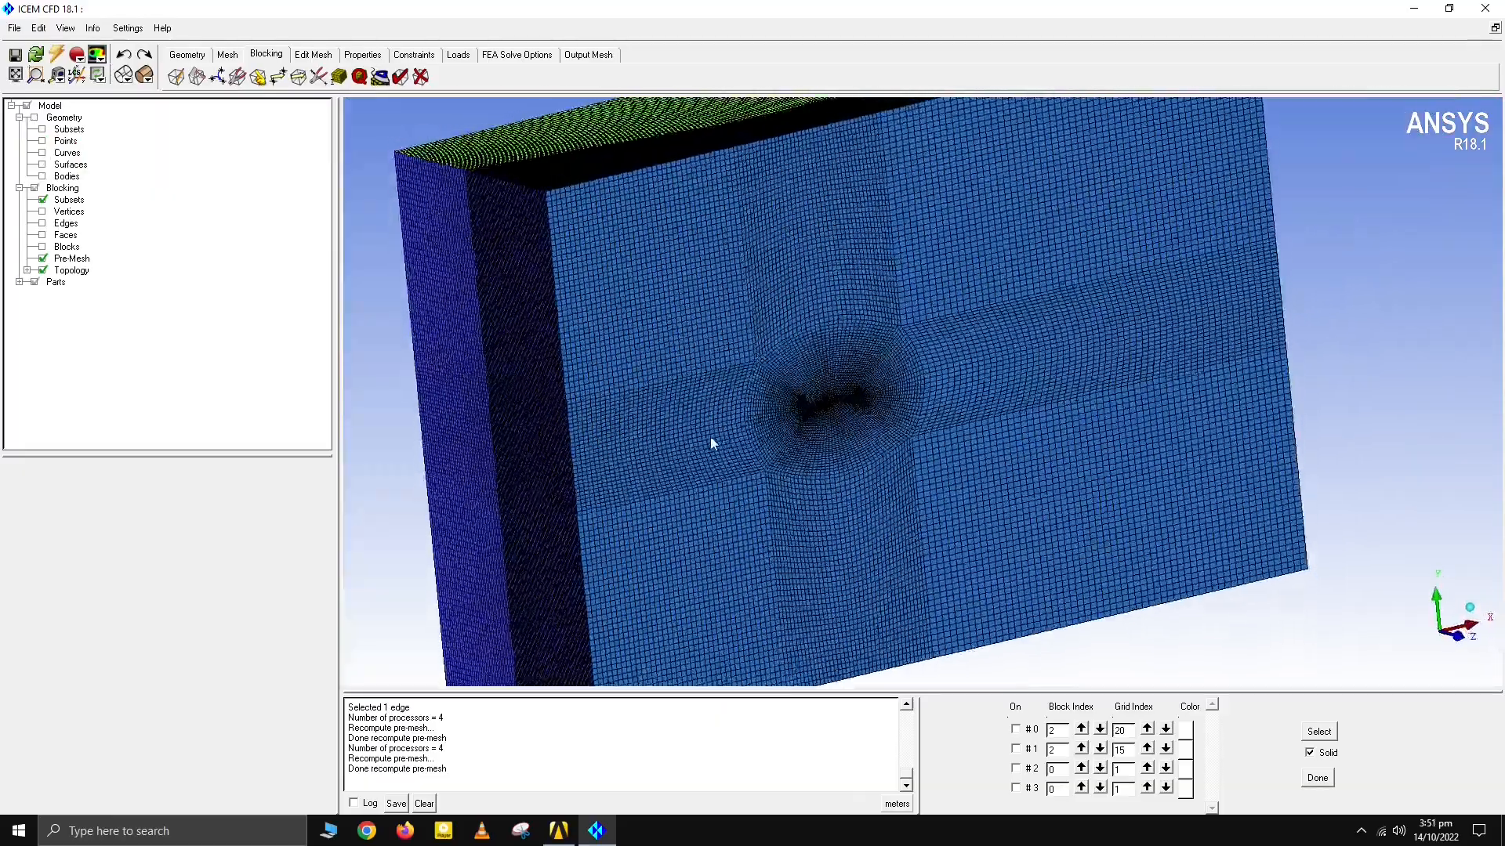
Step: Clear the message log and save the project as ICM-1
left_click(424, 803)
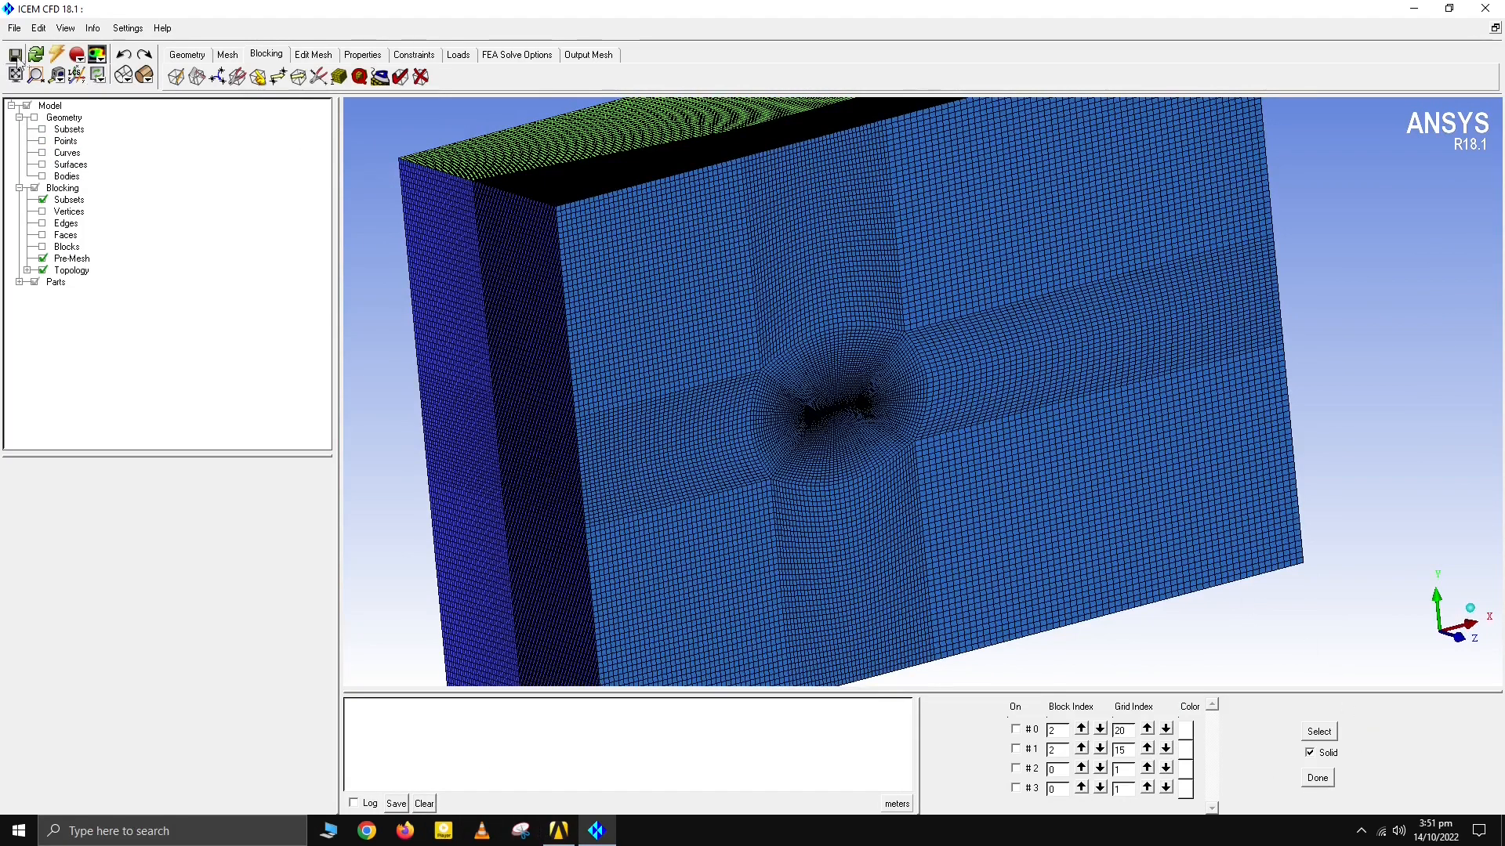
left_click(14, 29)
left_click(38, 52)
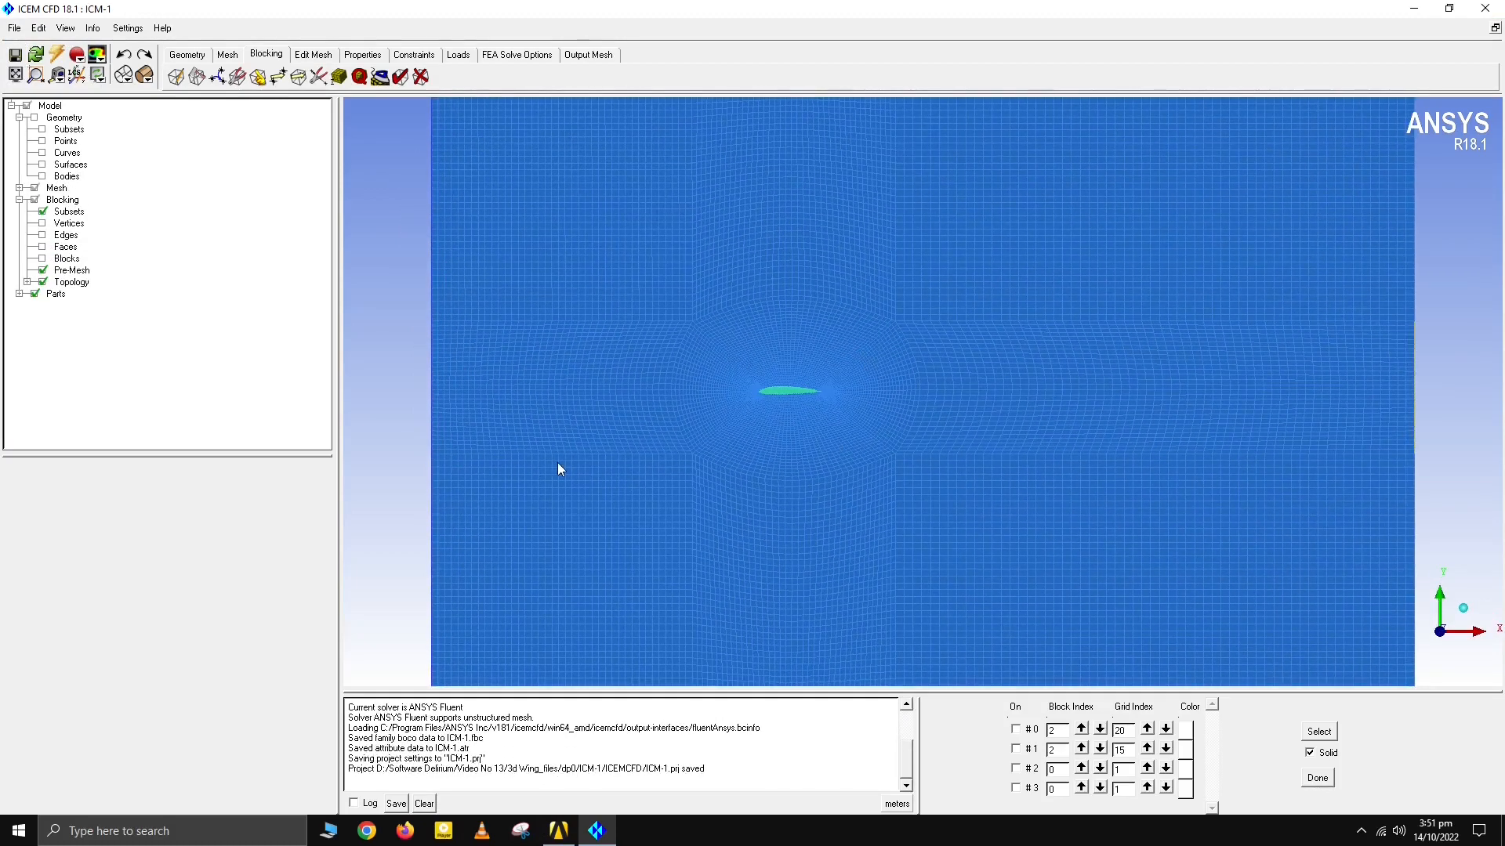
scroll(603, 456, "down", 3)
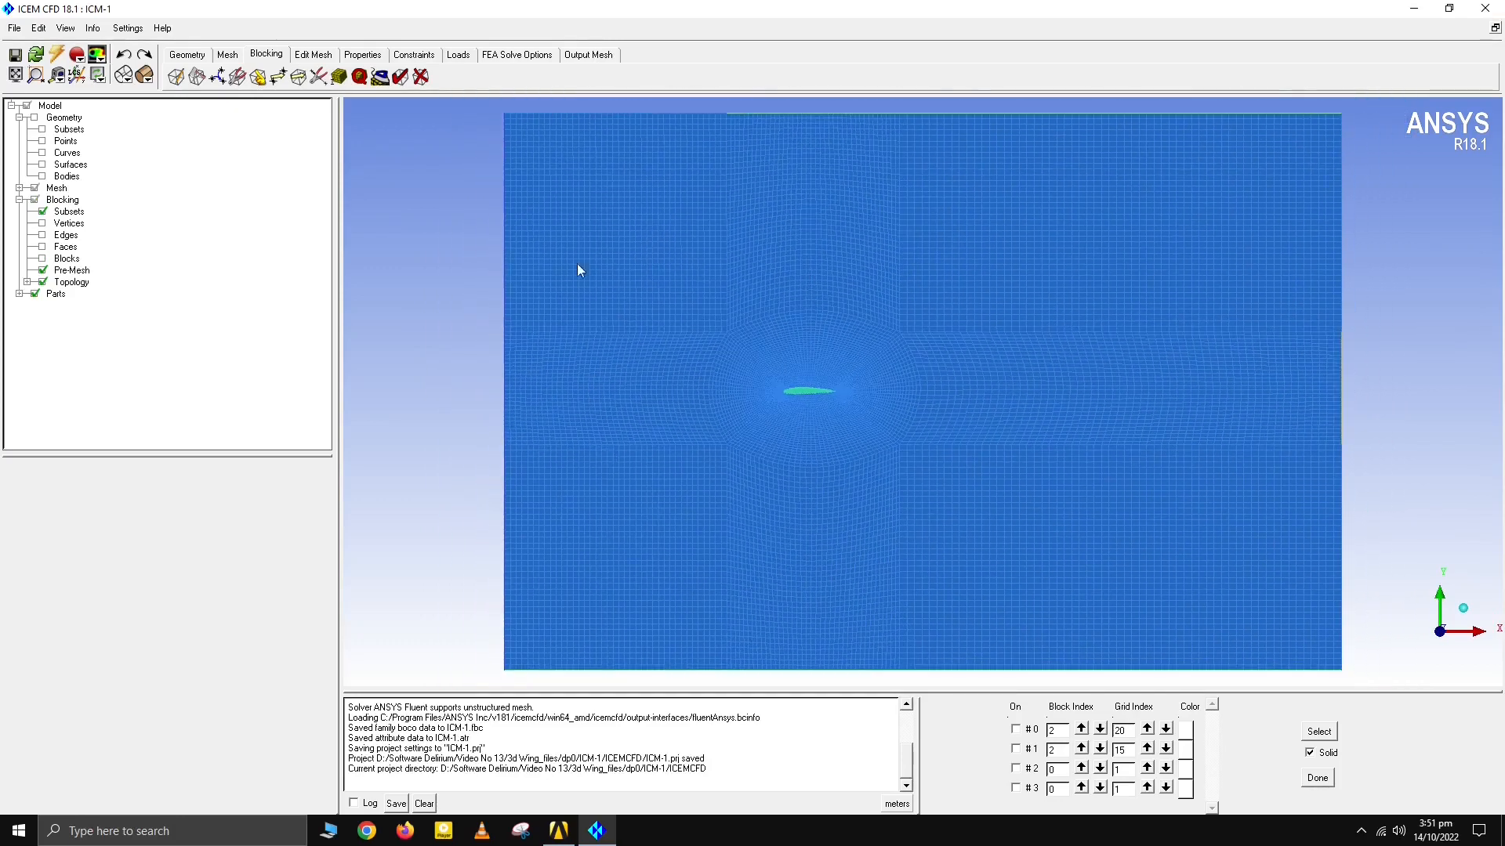
Step: Open the output solver setup for ANSYS Fluent and the part boundary conditions
left_click(602, 55)
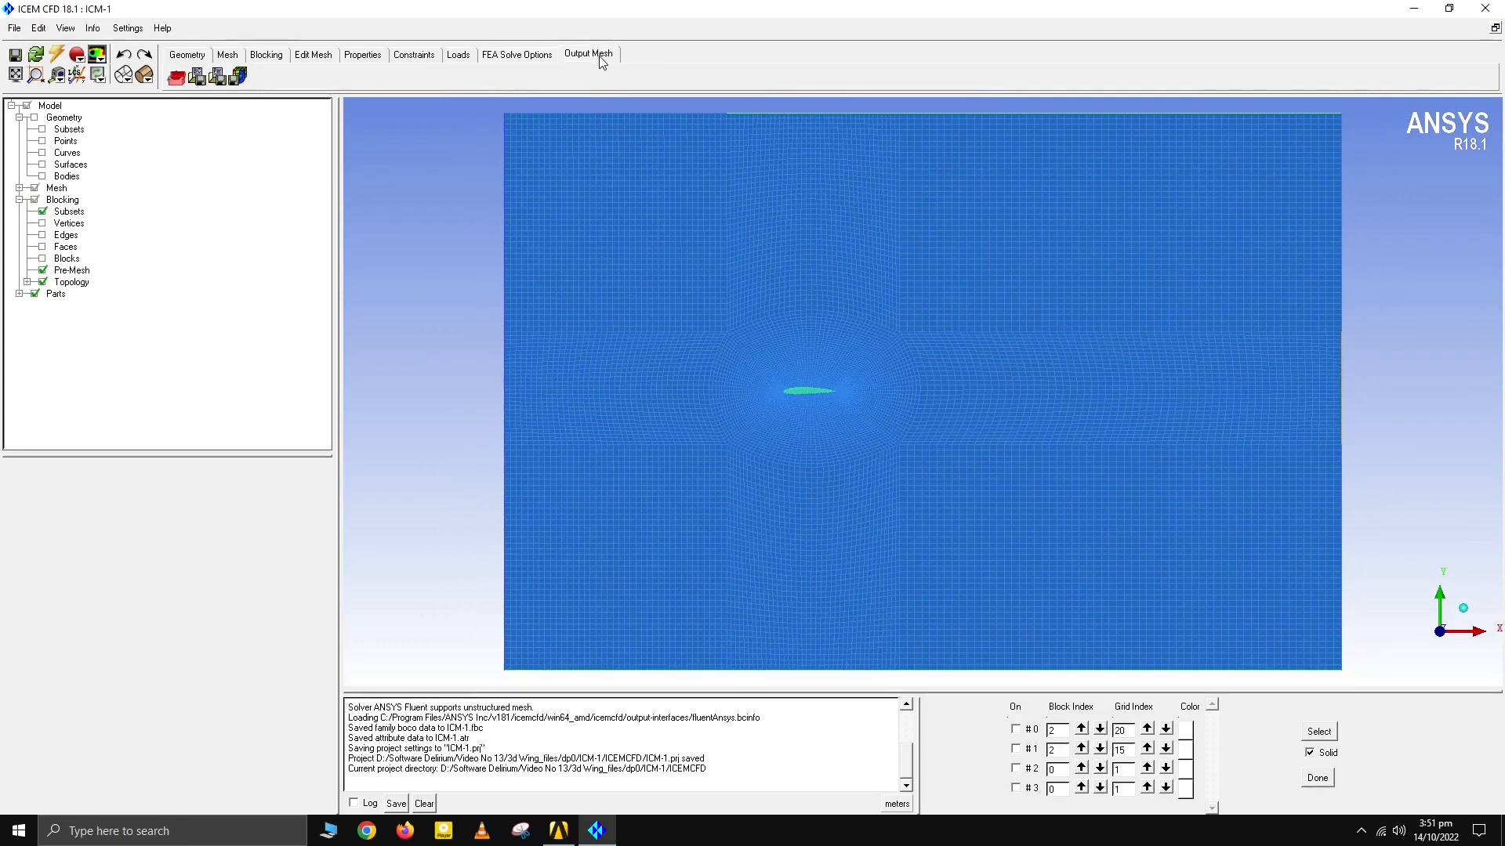
left_click(197, 78)
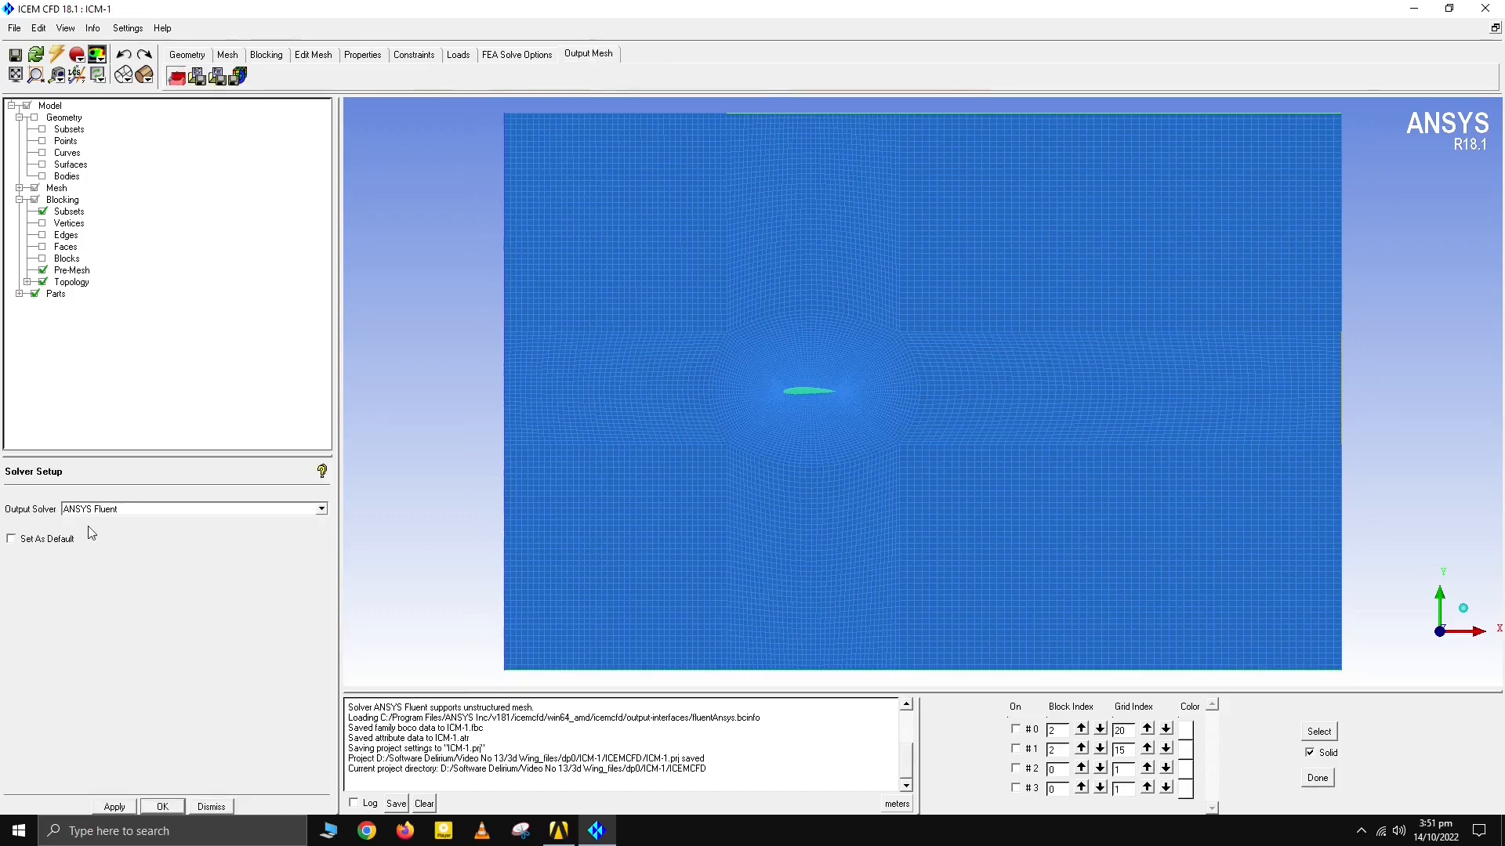
left_click(198, 81)
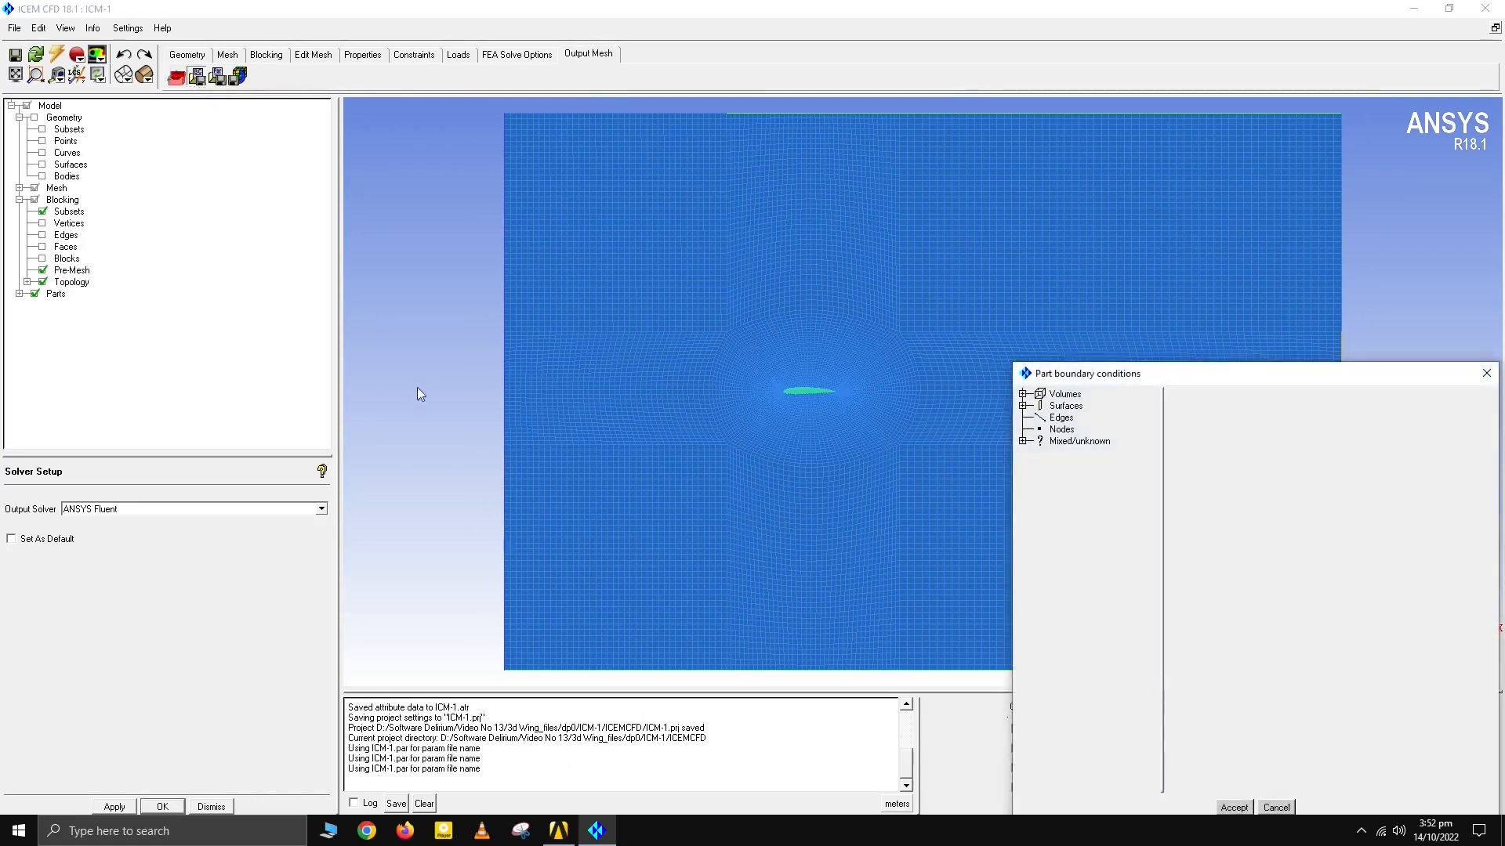
left_click_drag(1057, 377, 408, 227)
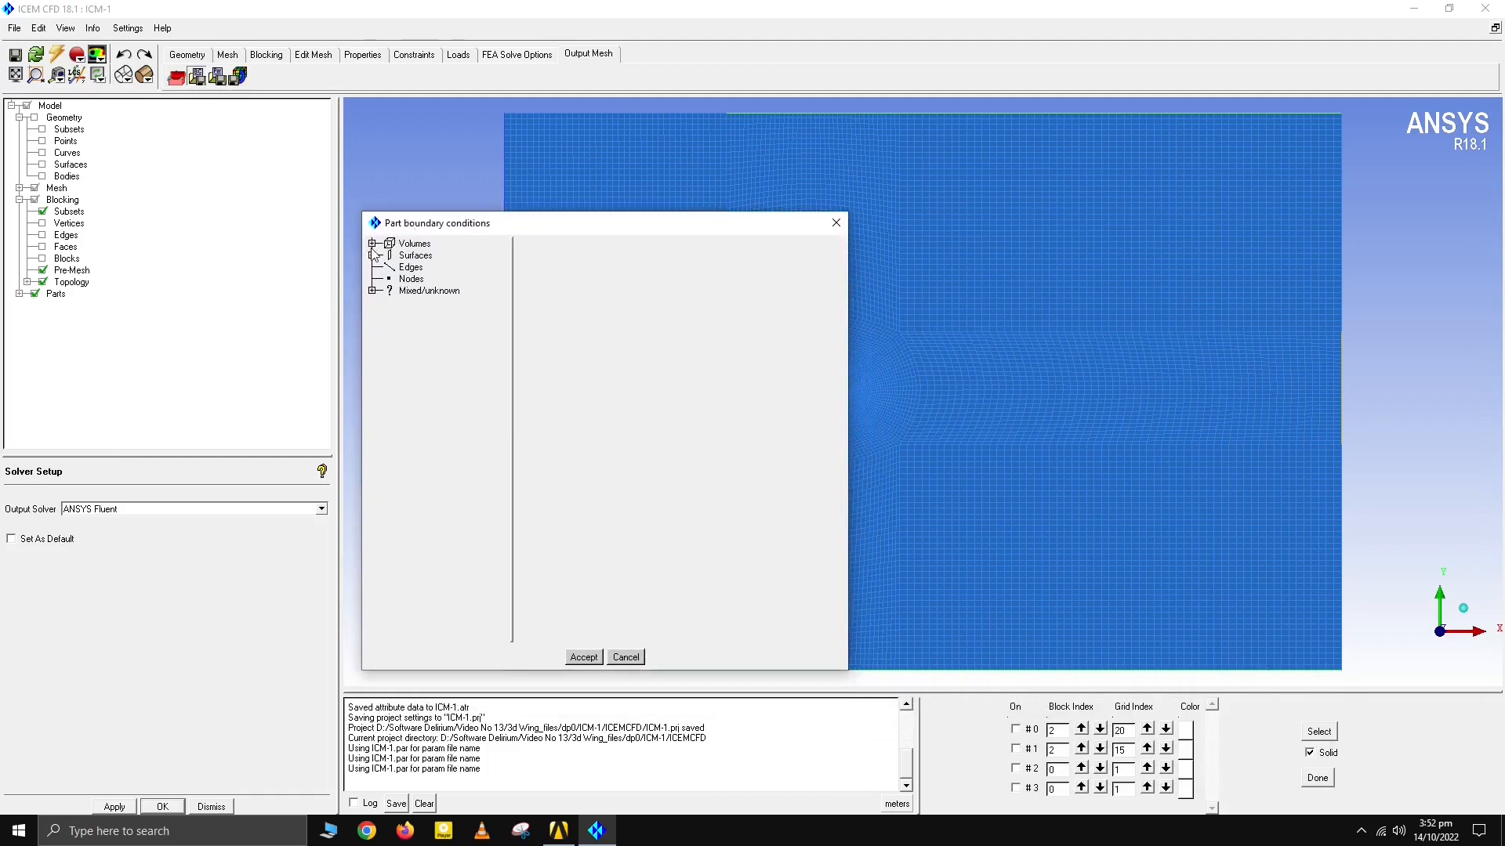
Step: Create a boundary condition of type fluid for the FLUID volume part
left_click(372, 244)
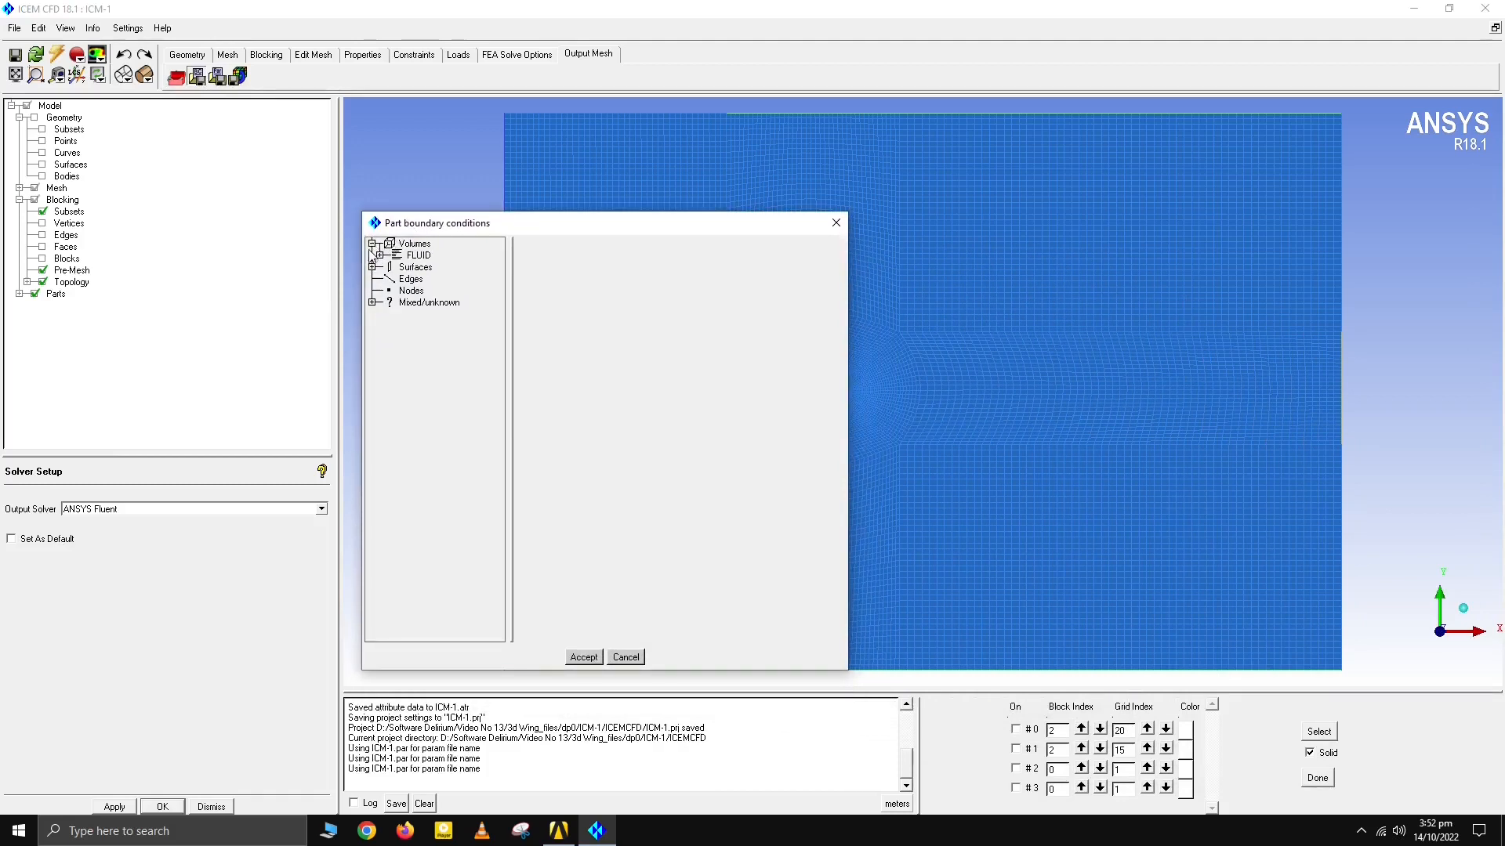
left_click(379, 255)
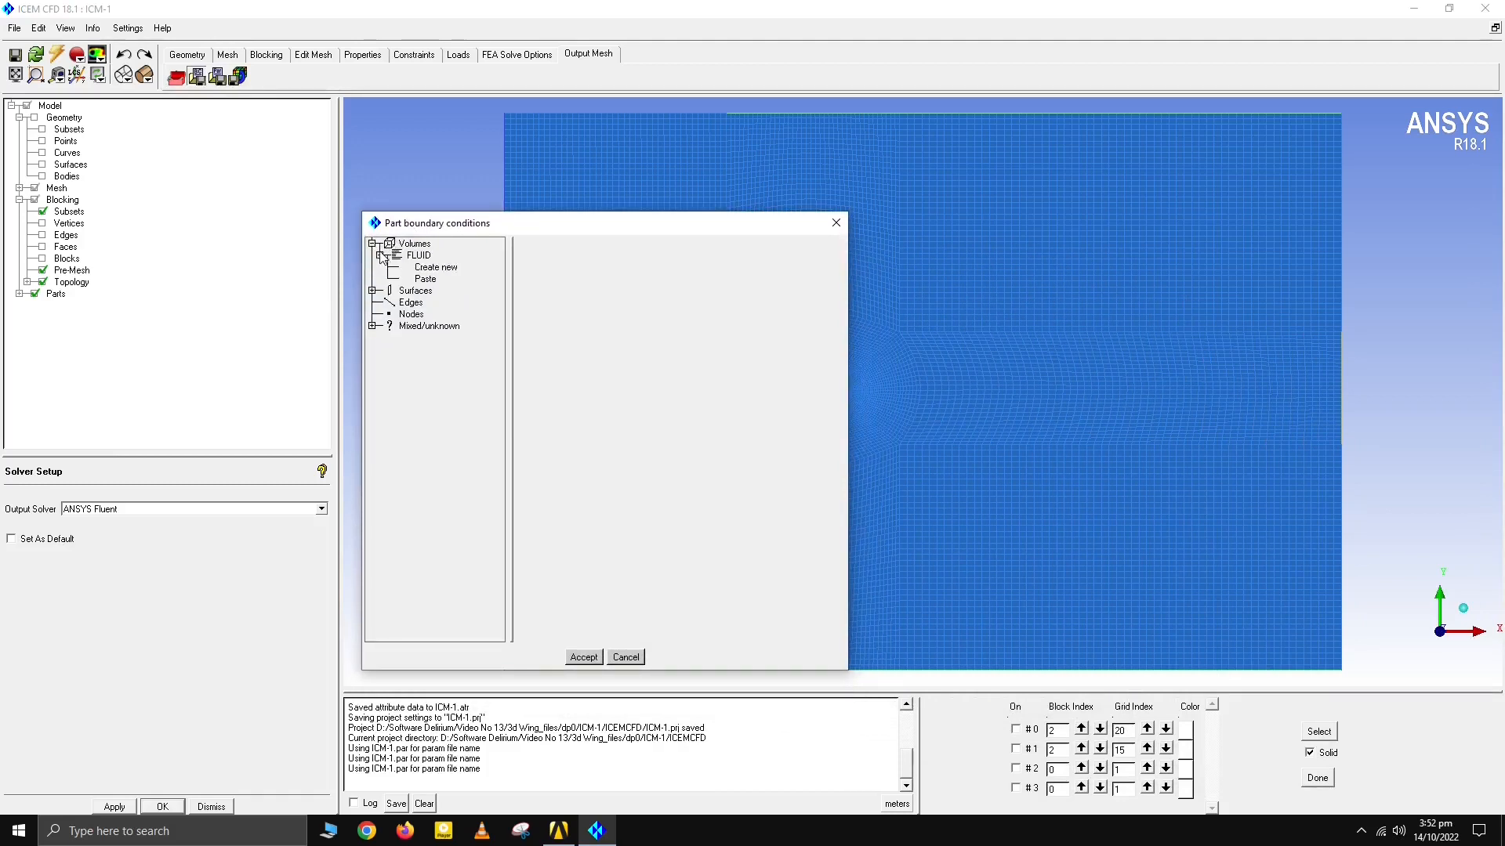
left_click(437, 268)
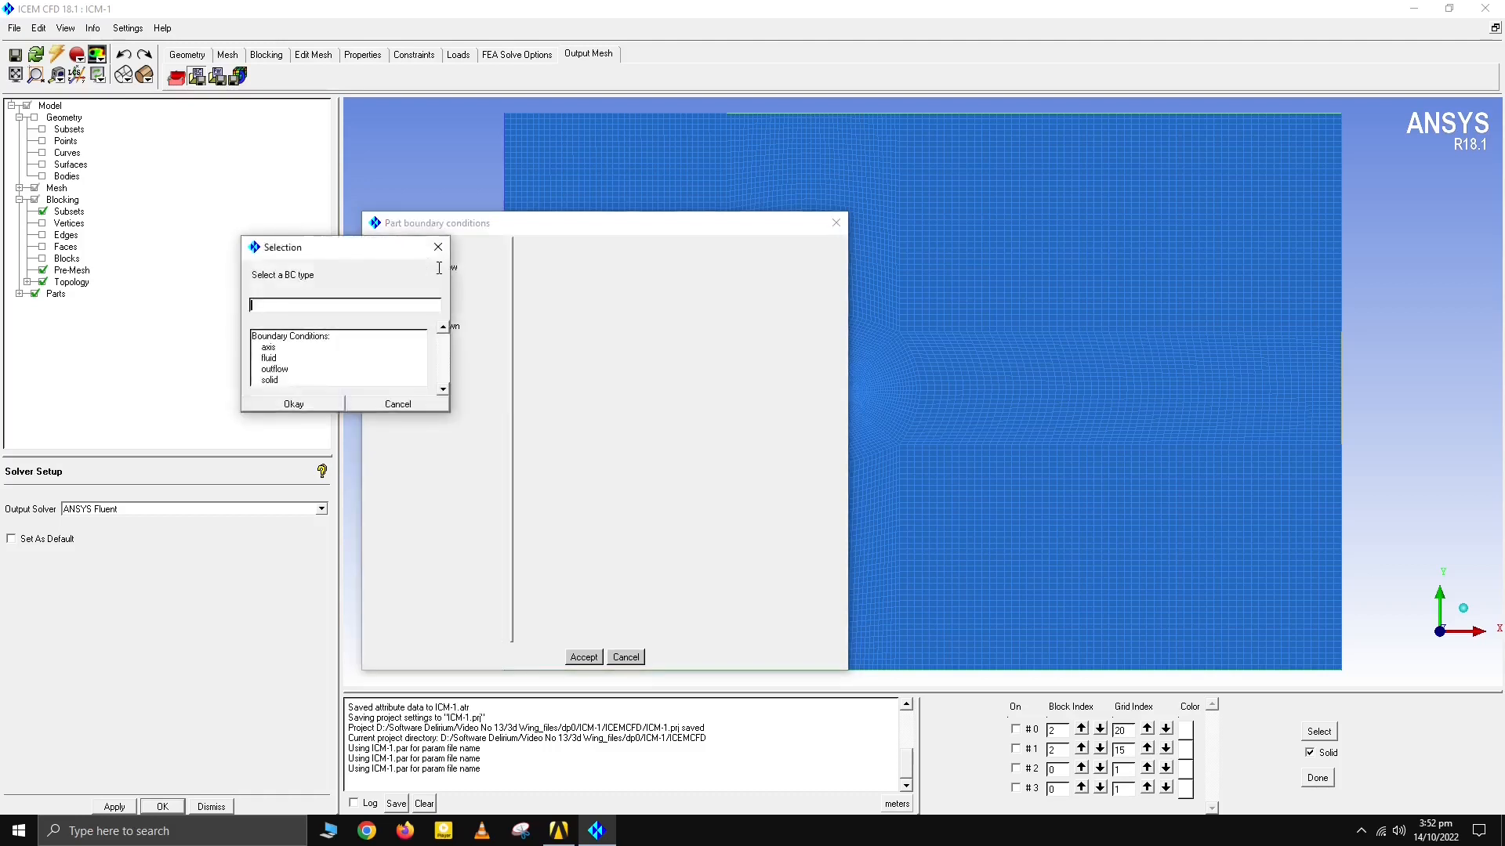
left_click(268, 359)
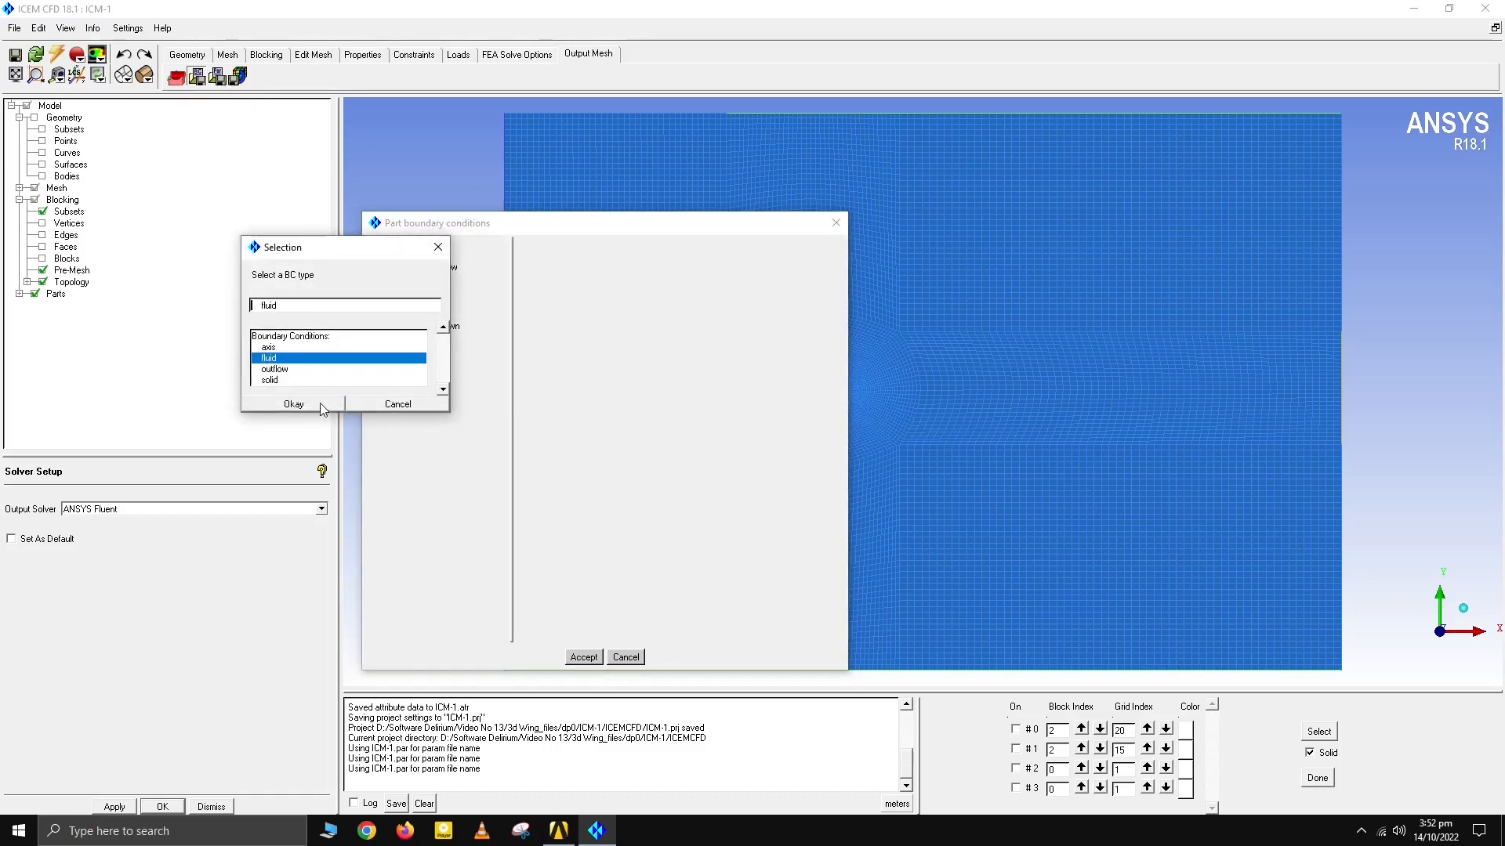
left_click(321, 404)
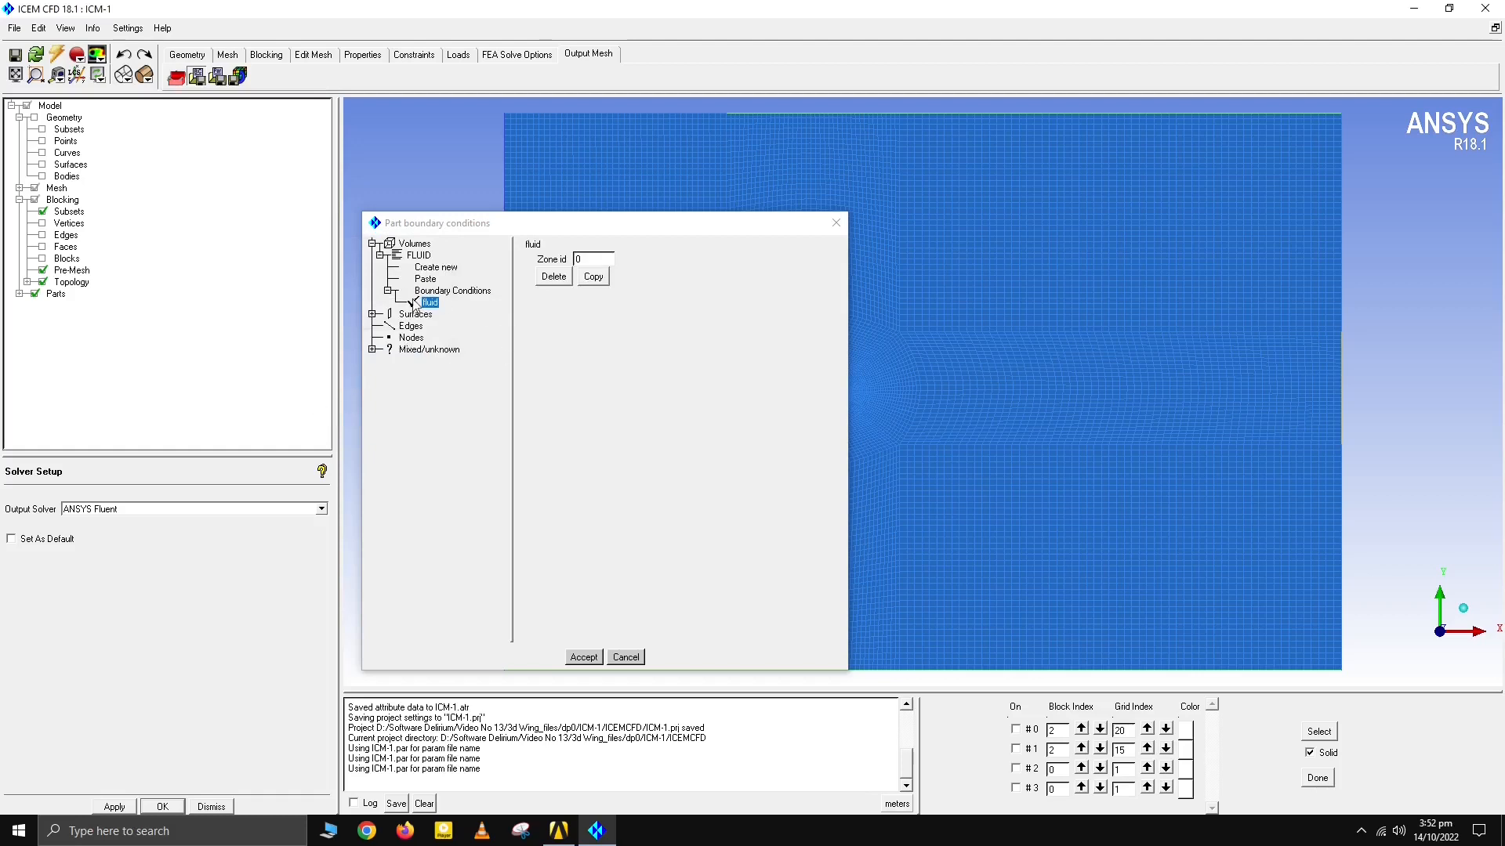
left_click(387, 291)
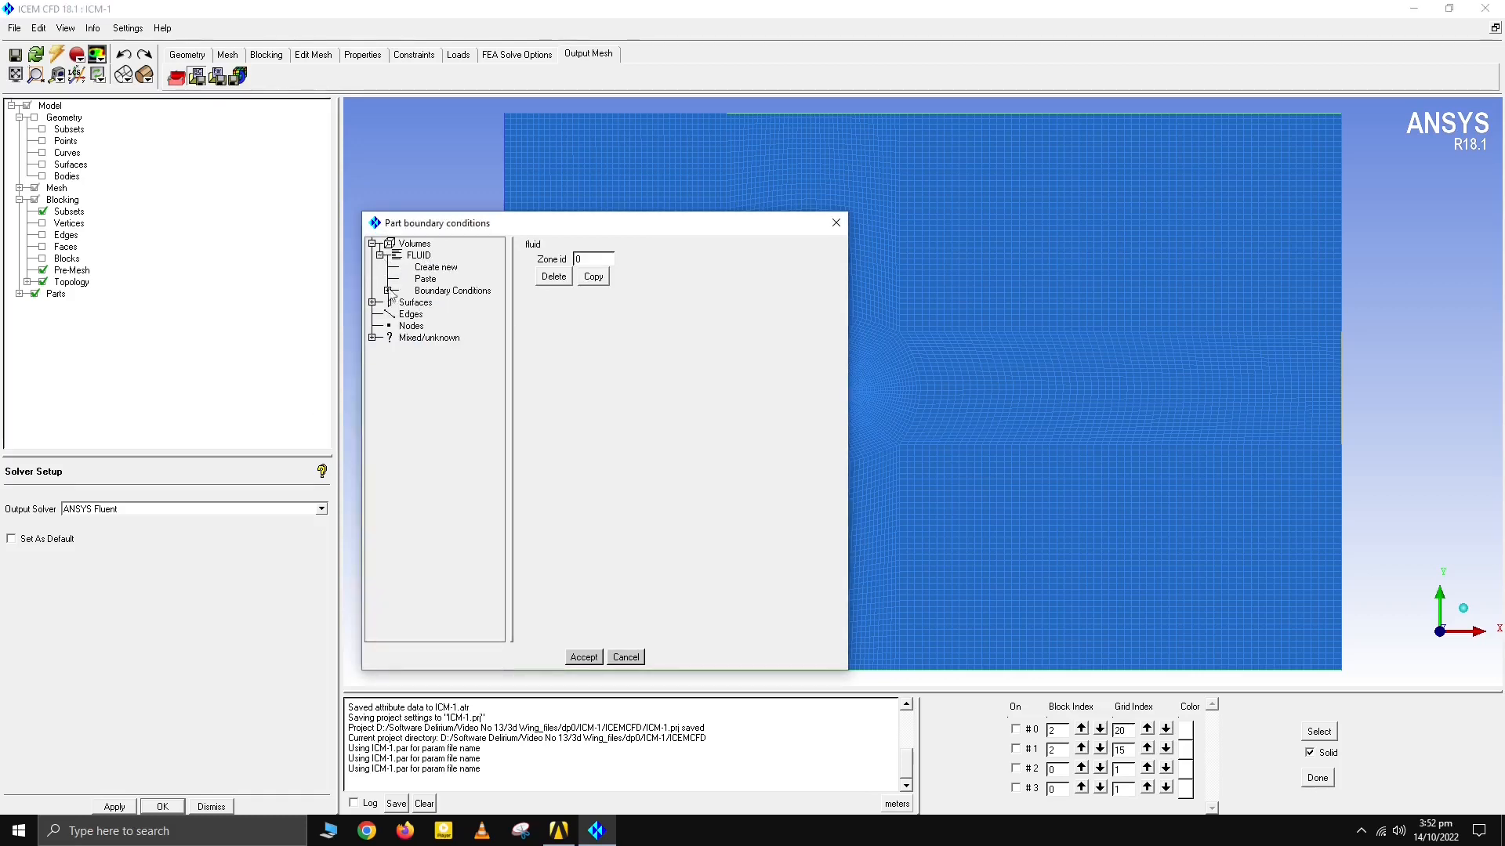
Step: Assign a pressure-far-field boundary condition to the one-sided FAR surface part
left_click(373, 303)
left_click(380, 314)
left_click(387, 326)
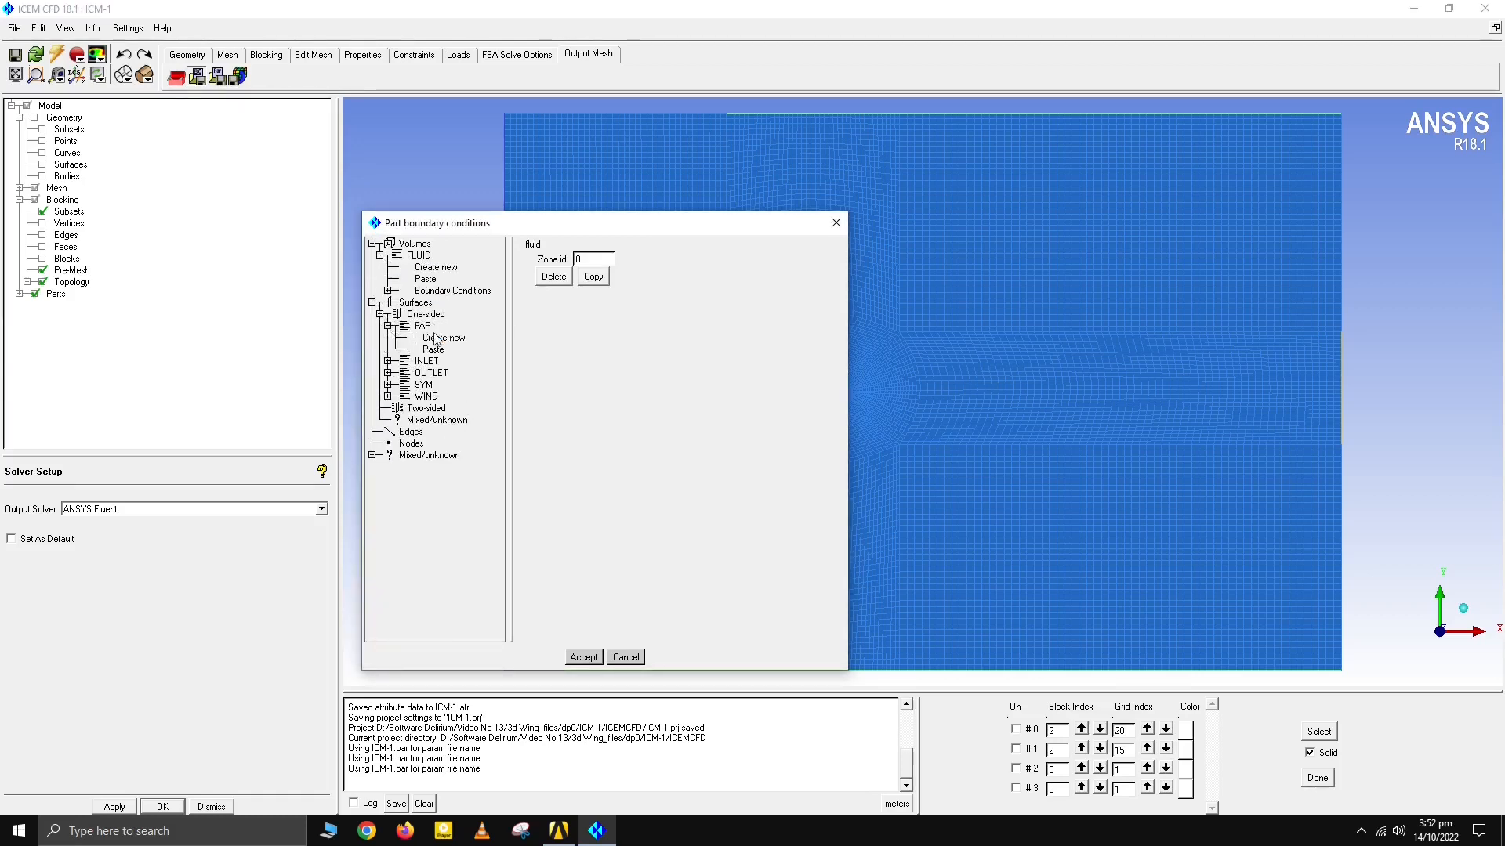
left_click(436, 338)
scroll(453, 382, "down", 2)
left_click(290, 393)
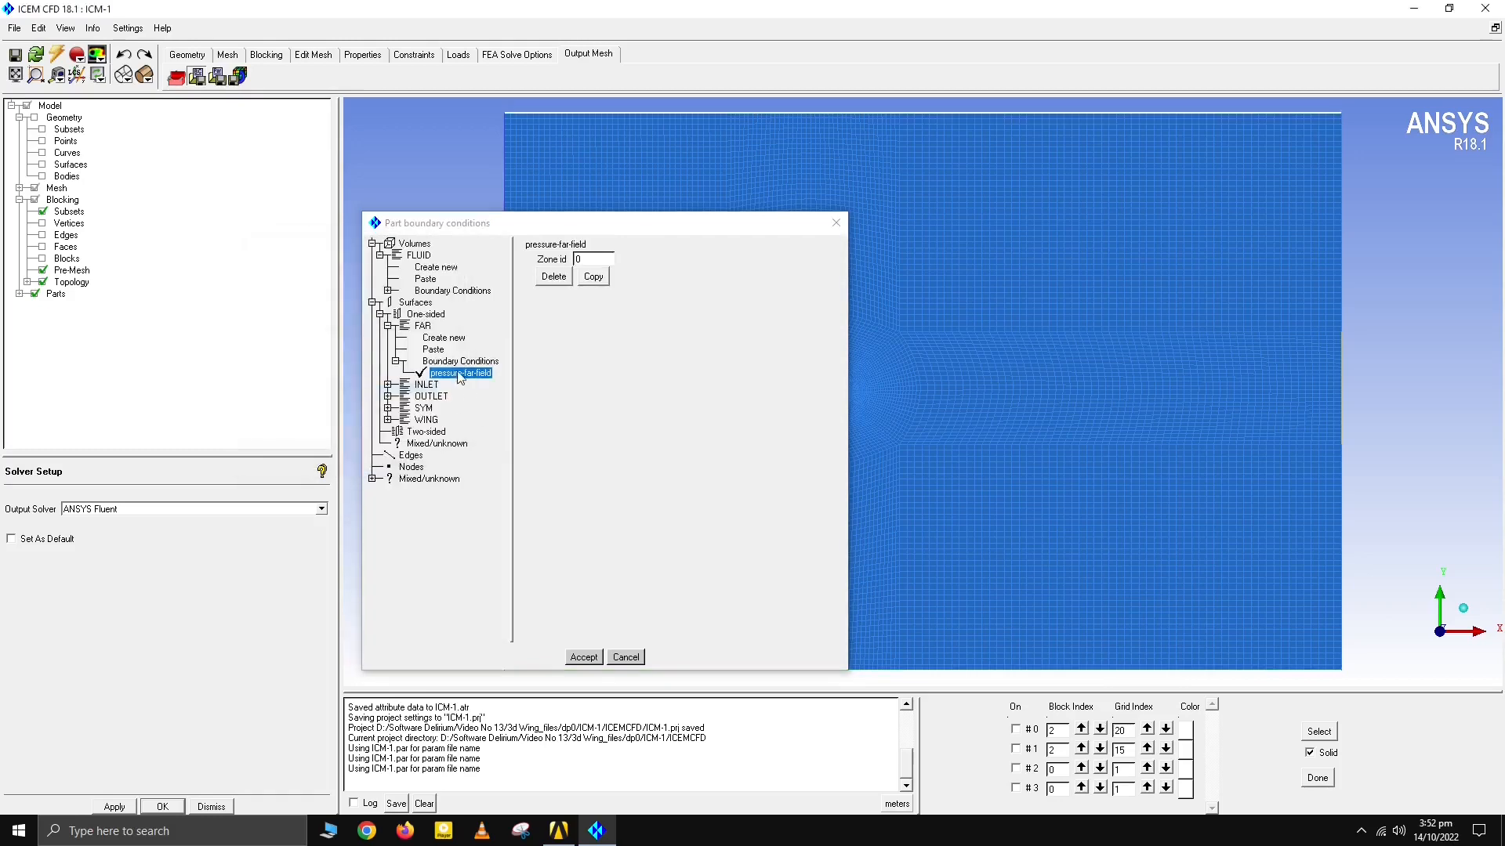
left_click(396, 361)
Step: Assign a velocity-inlet boundary condition to the INLET surface part
left_click(387, 373)
left_click(437, 385)
scroll(439, 395, "down", 3)
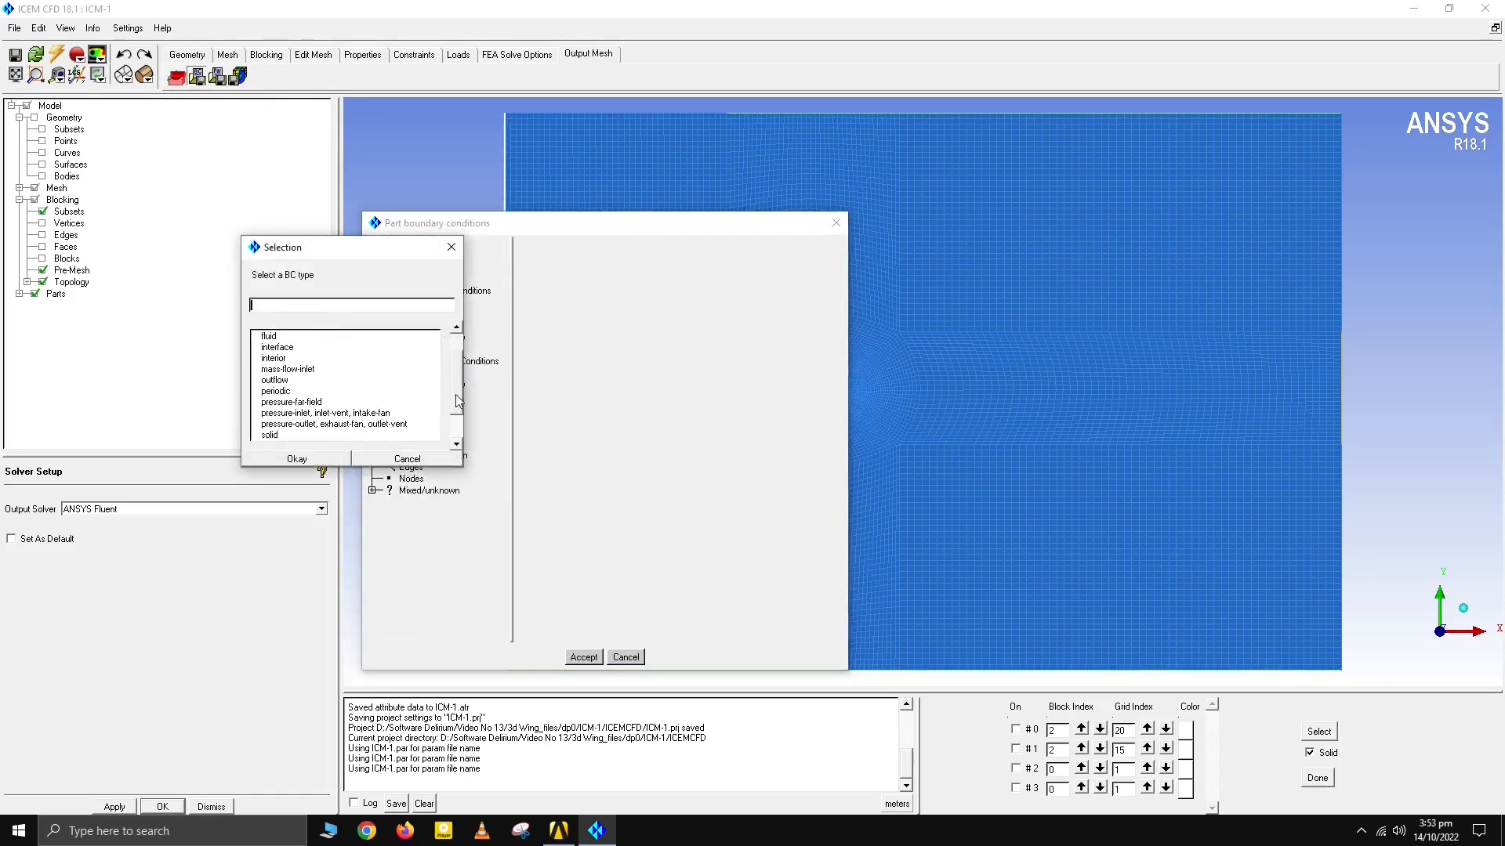
left_click(430, 401)
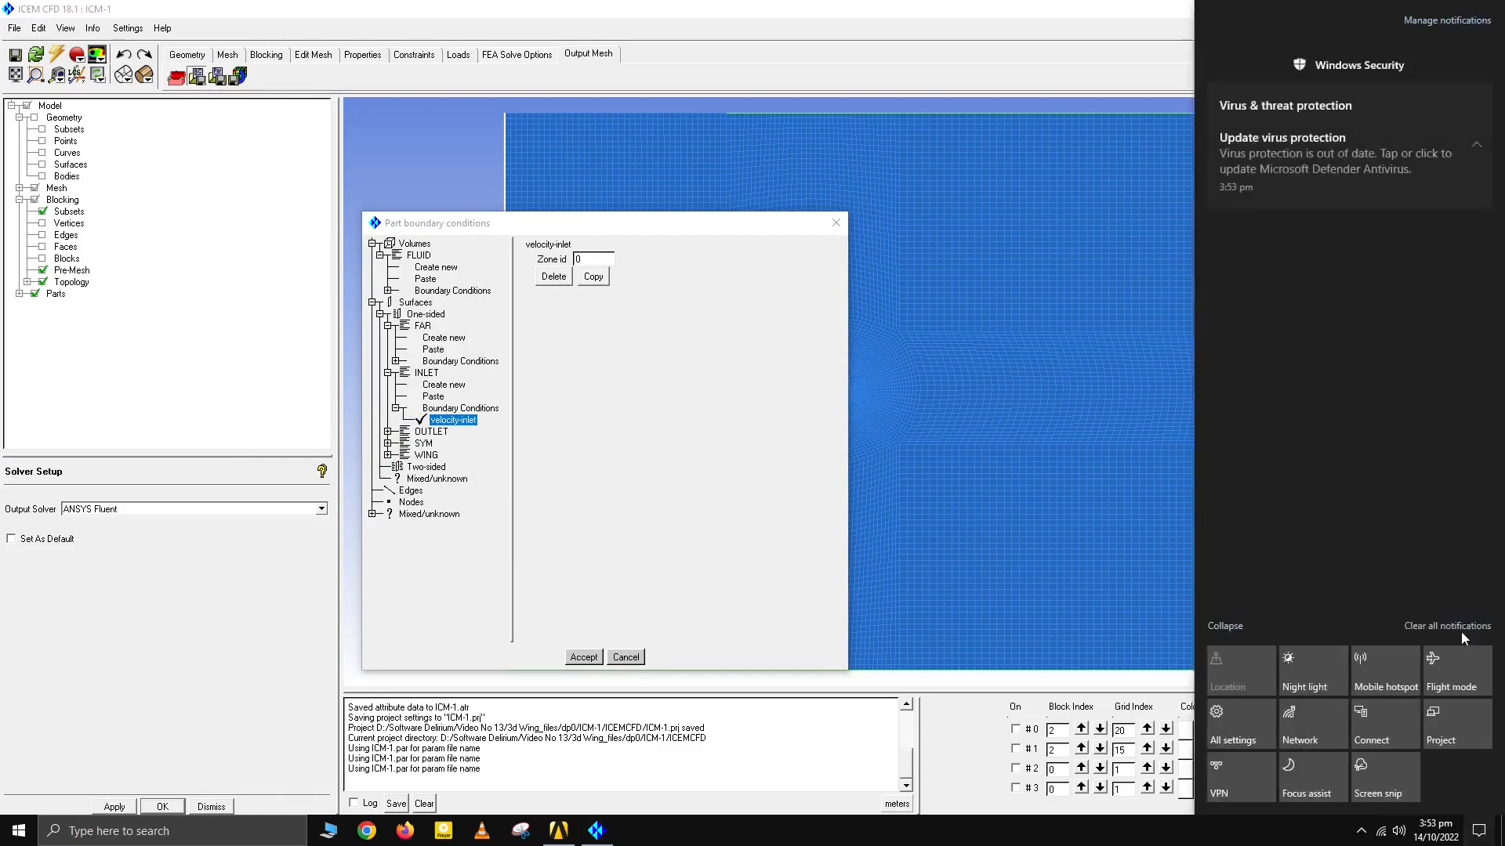
left_click(396, 409)
Step: Assign the pressure-outlet, exhaust-fan, outlet-vent boundary condition to the OUTLET surface part
left_click(387, 420)
left_click(435, 431)
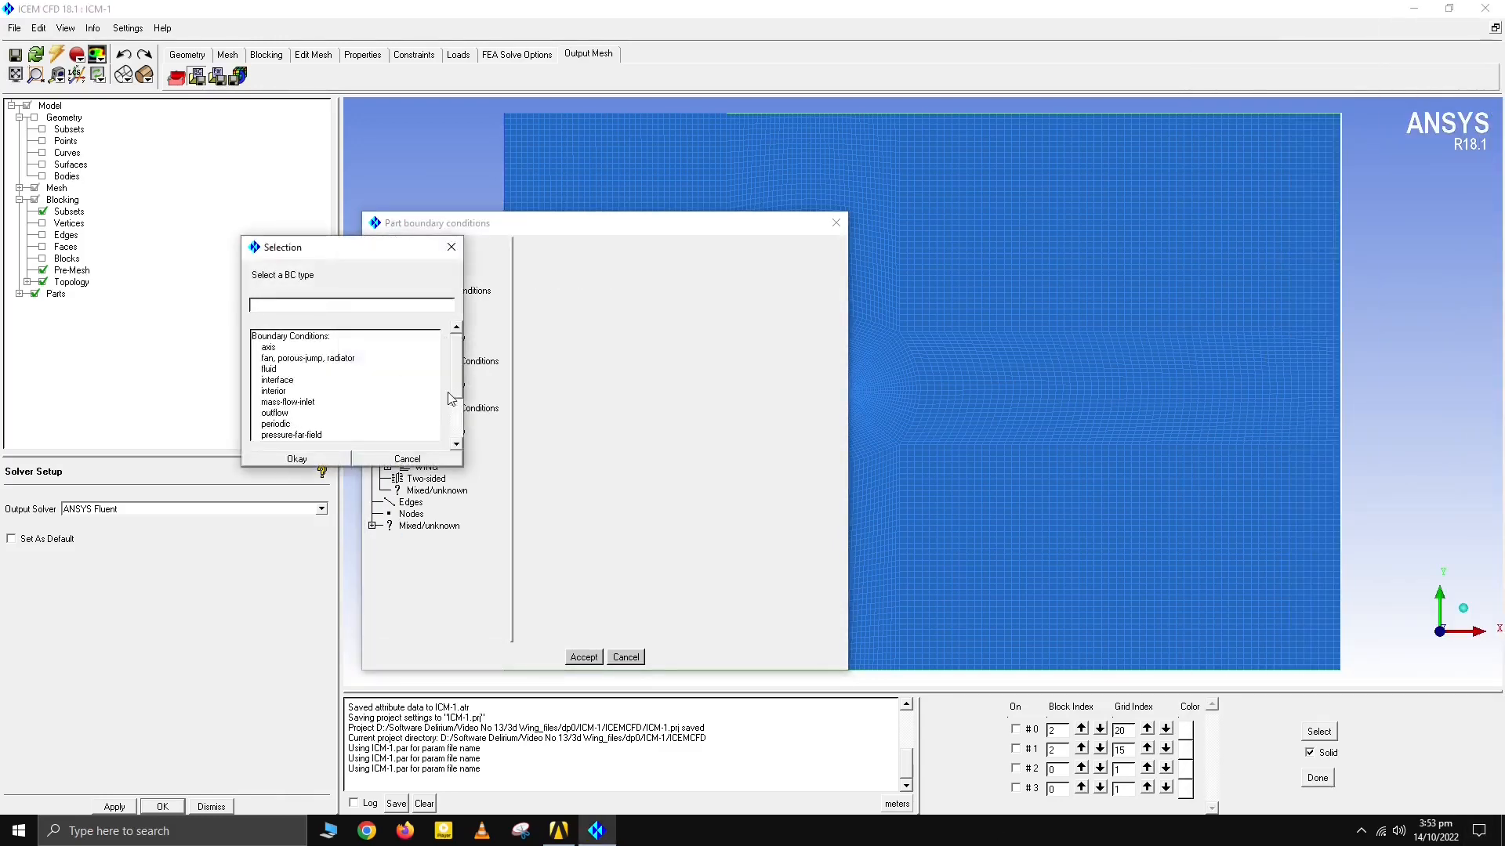
scroll(452, 398, "down", 3)
left_click(298, 401)
Step: Assign a symmetry boundary condition to the SYM surface part
left_click(387, 478)
left_click(444, 490)
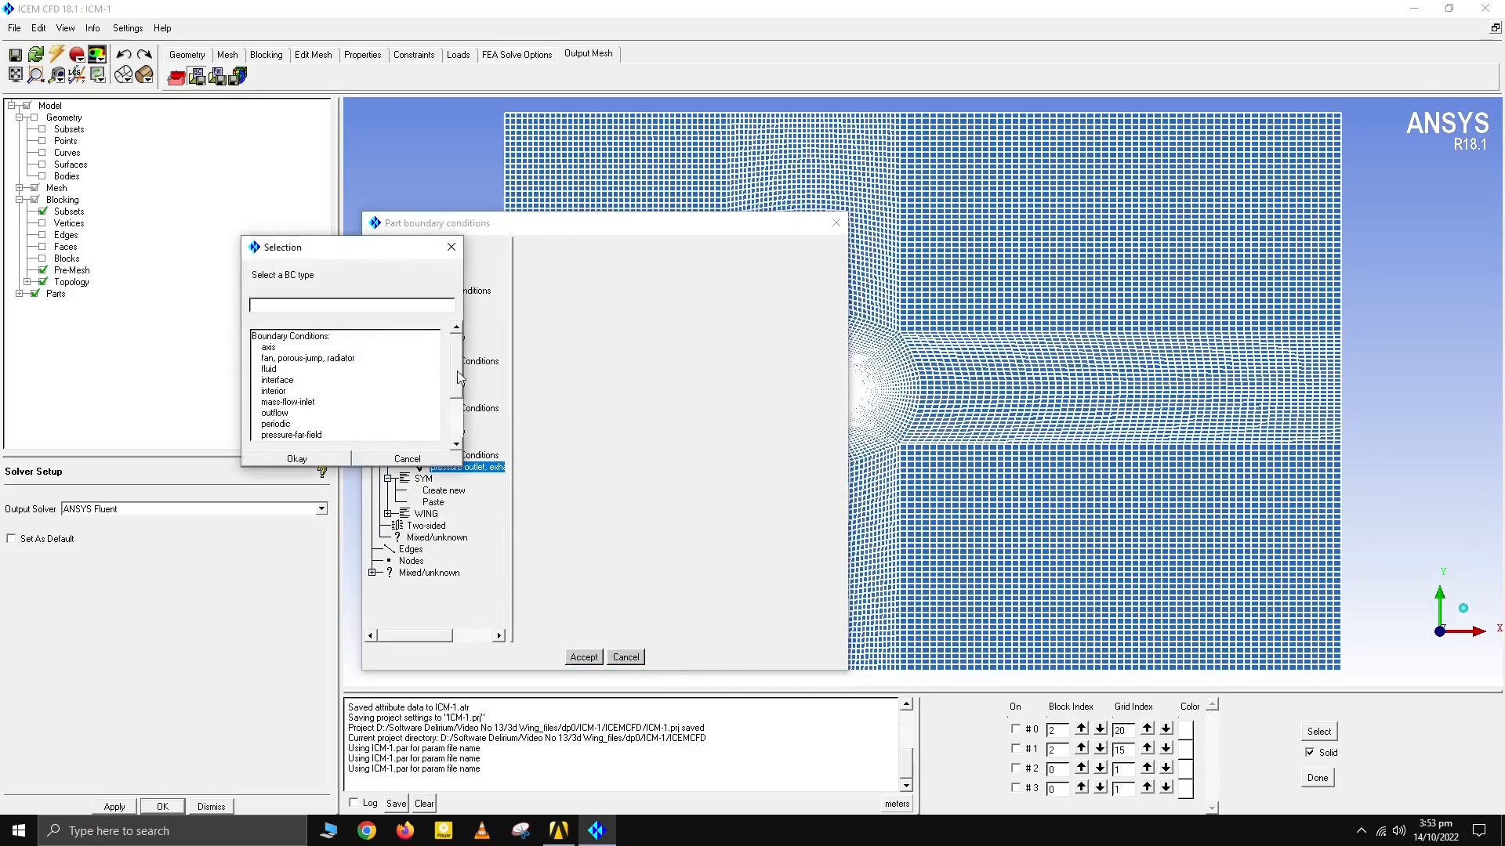
left_click_drag(460, 378, 460, 422)
left_click(280, 424)
left_click(298, 459)
Step: Assign a wall boundary condition to the WING surface part and accept all part boundary conditions
left_click(387, 538)
left_click(442, 549)
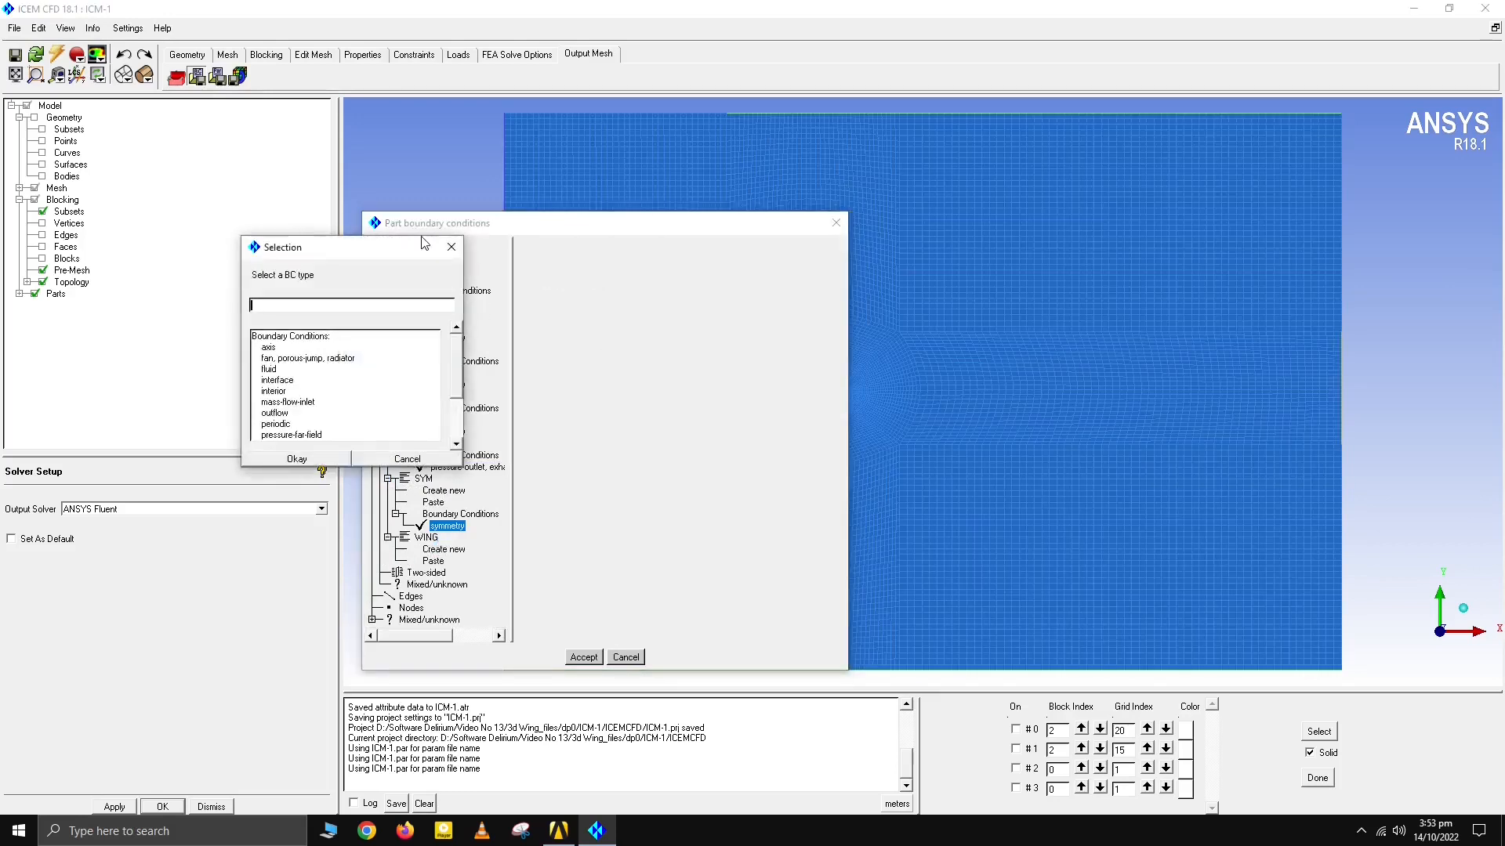
left_click_drag(457, 384, 456, 427)
left_click(273, 433)
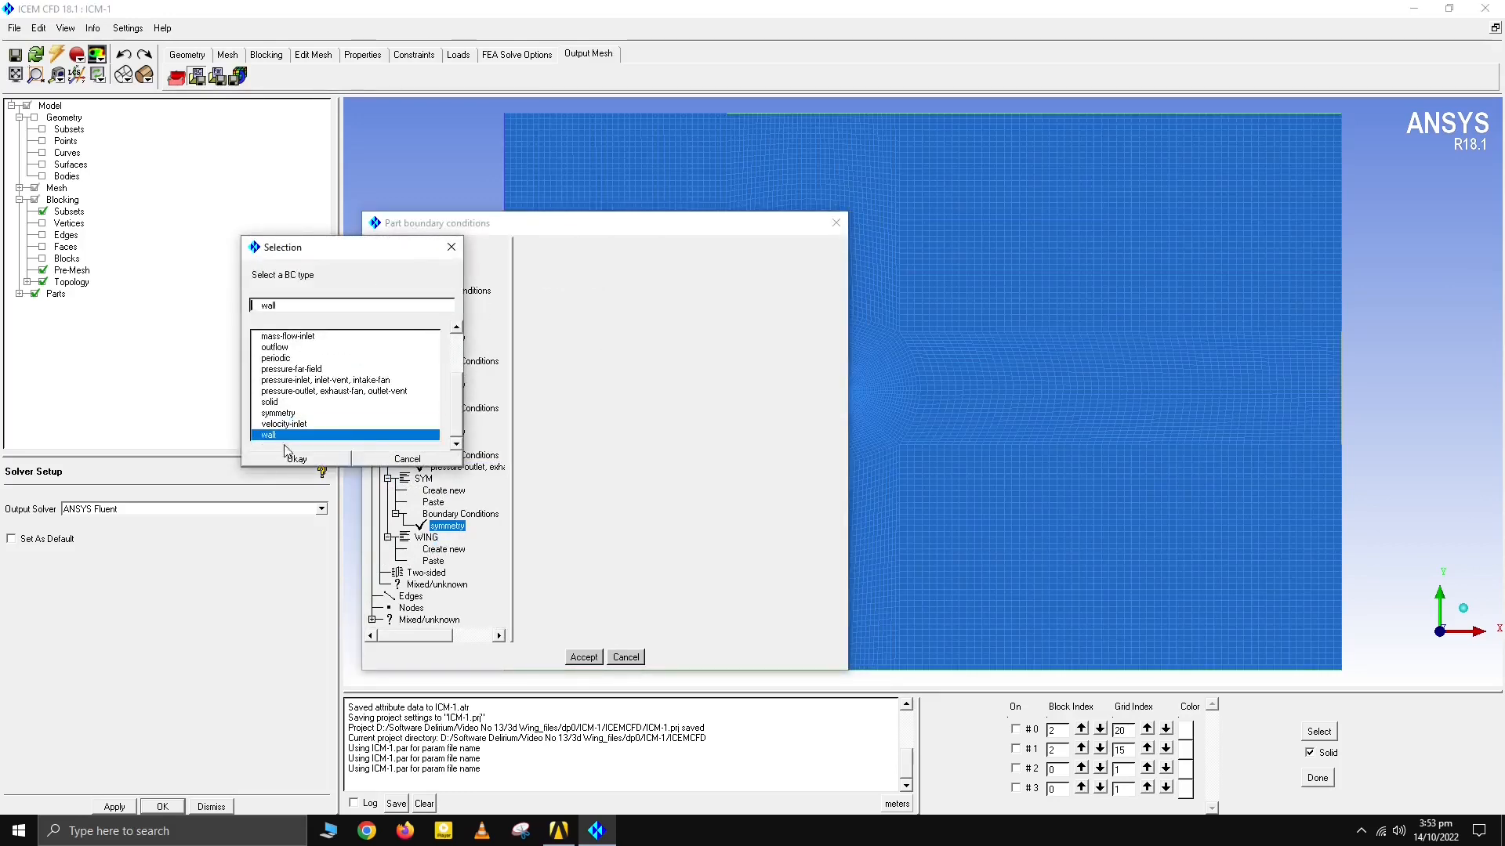
left_click(297, 460)
scroll(439, 604, "down", 1)
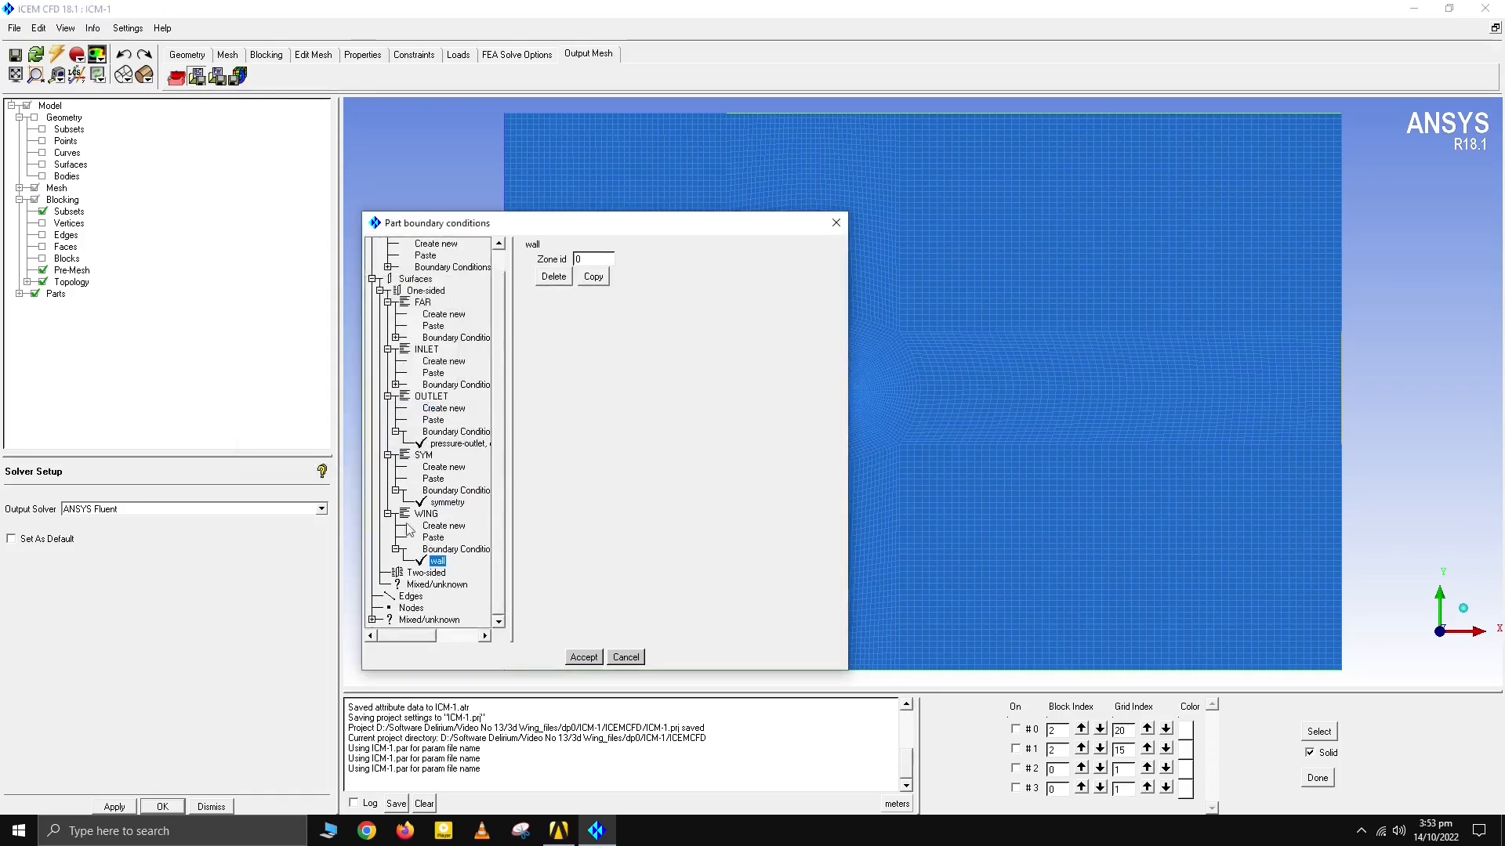
left_click(379, 290)
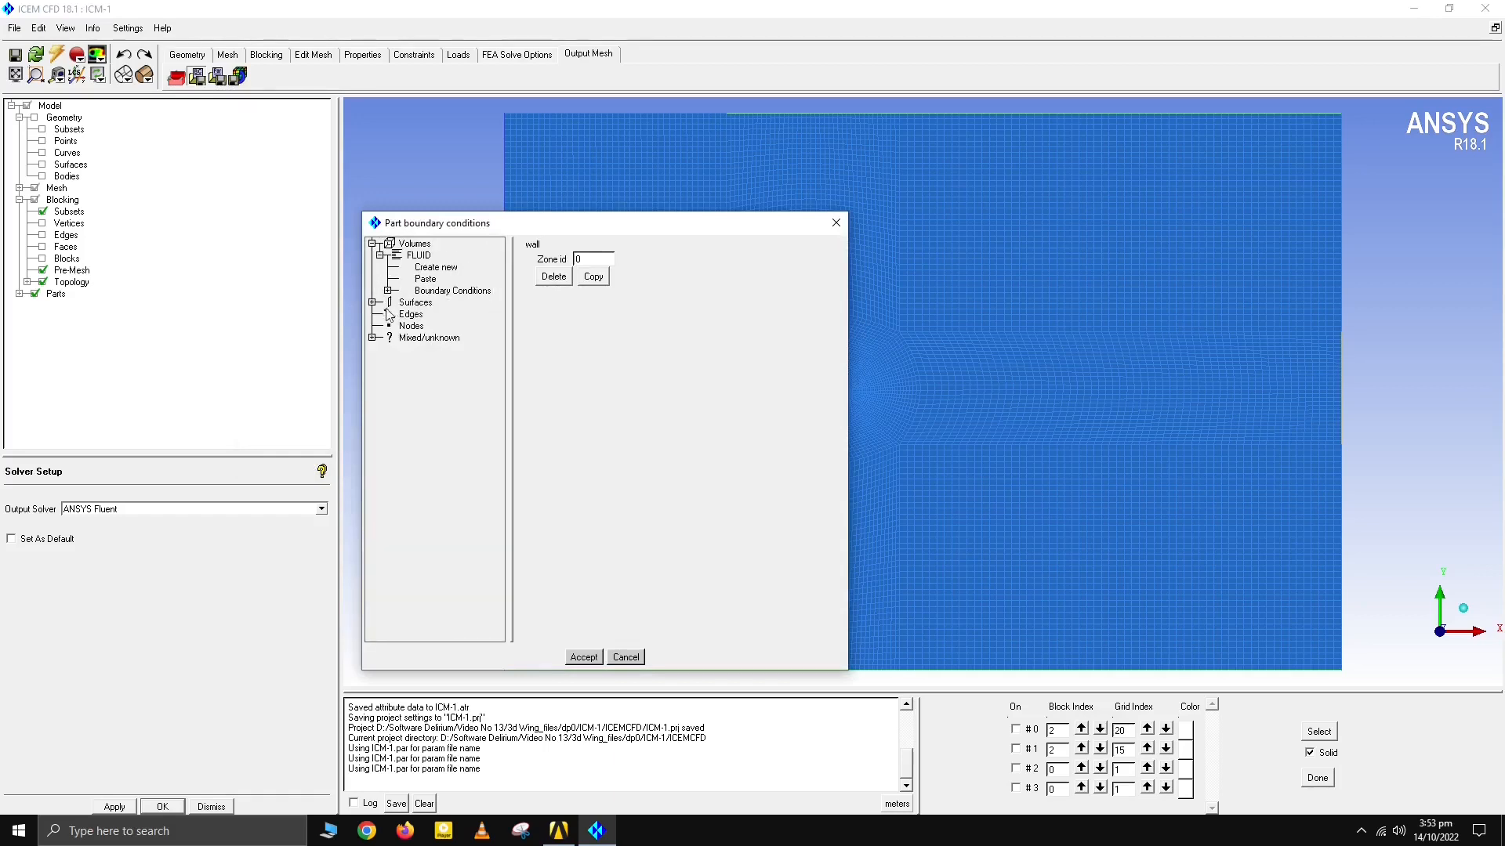
left_click(373, 244)
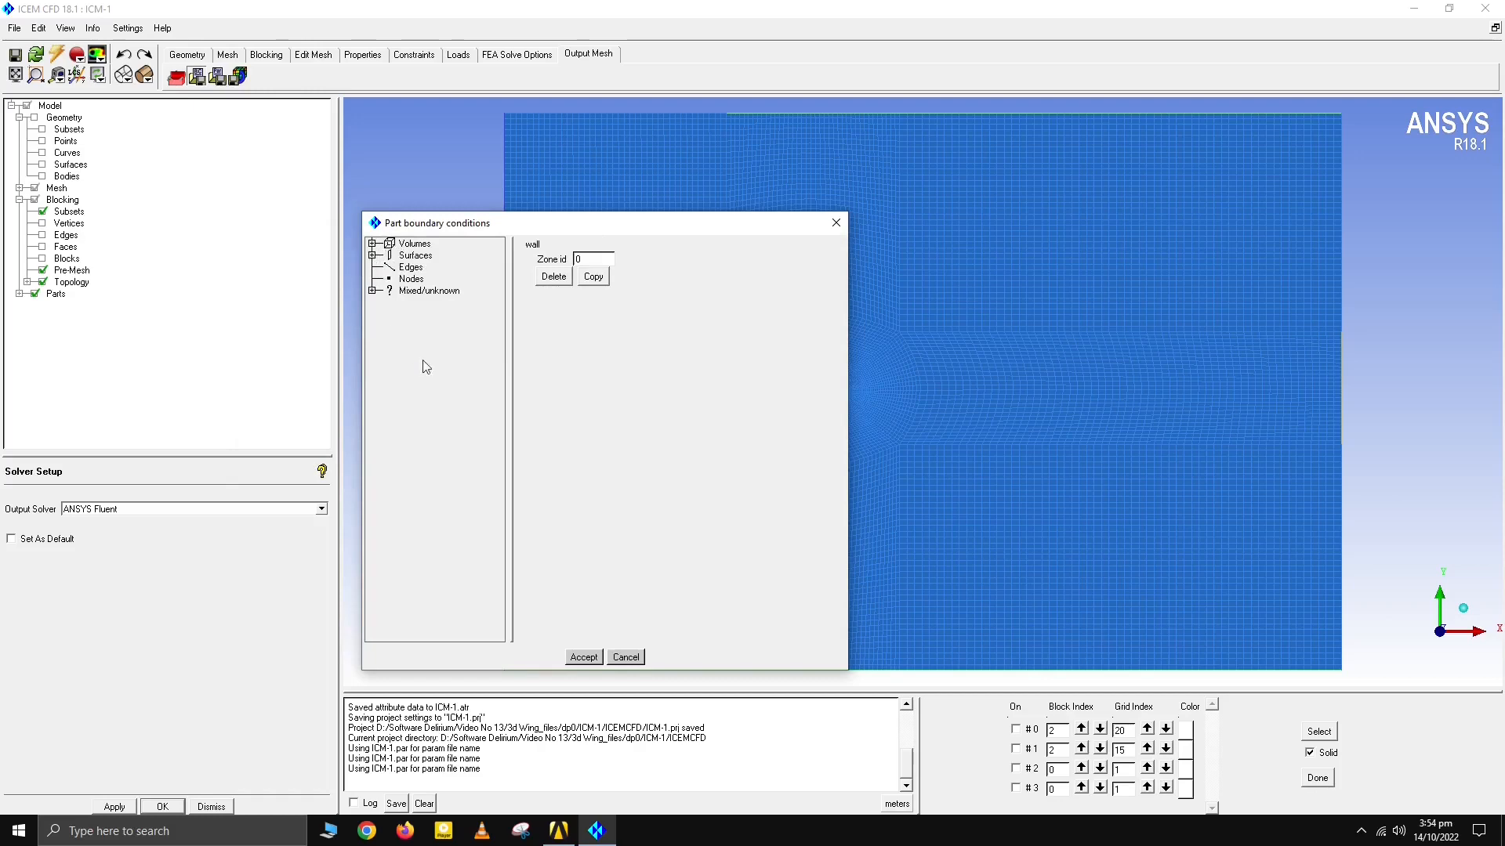
left_click(586, 659)
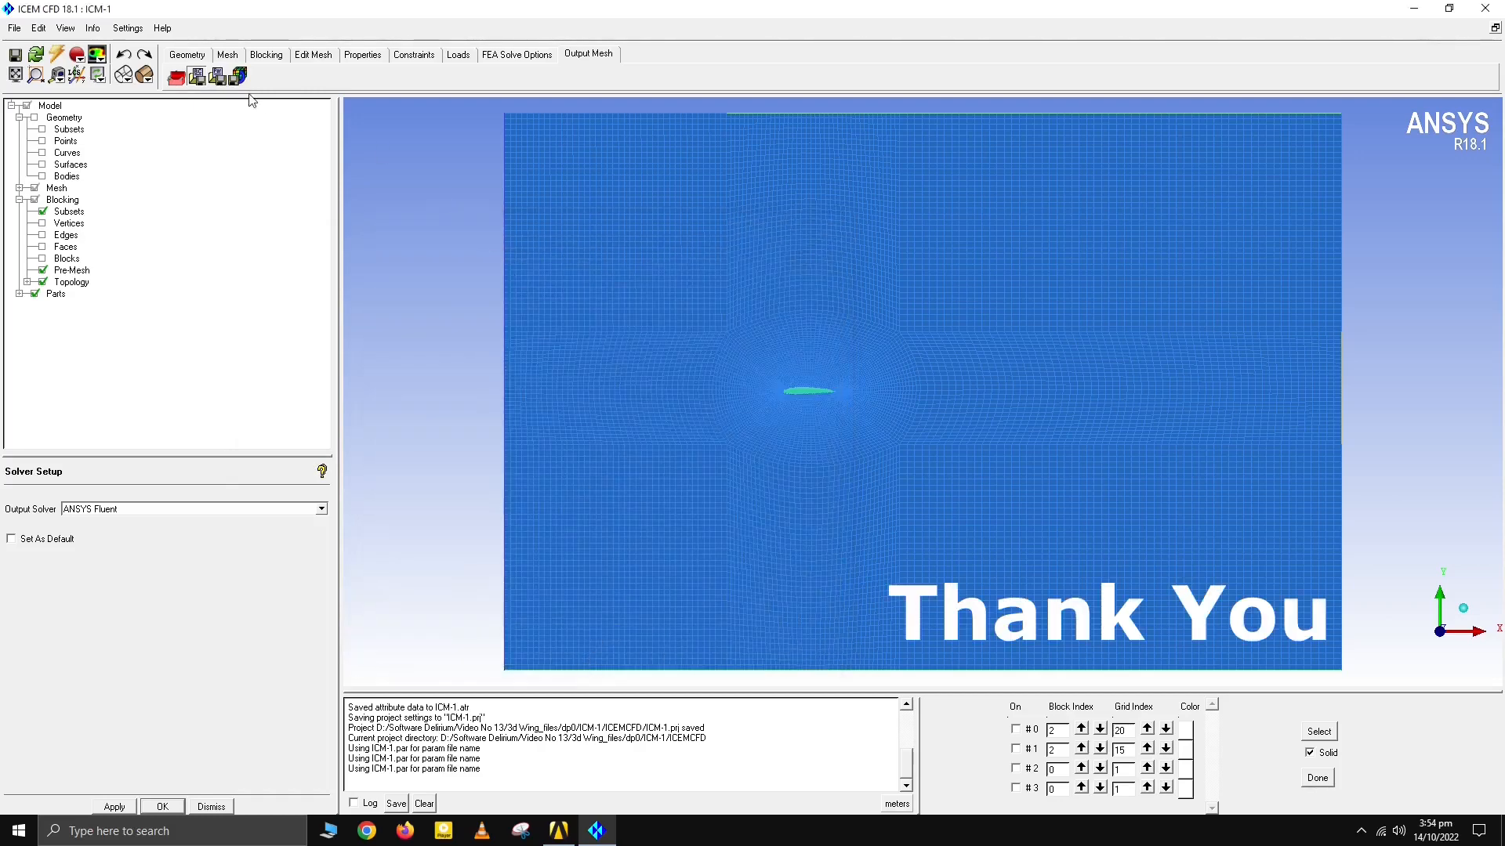